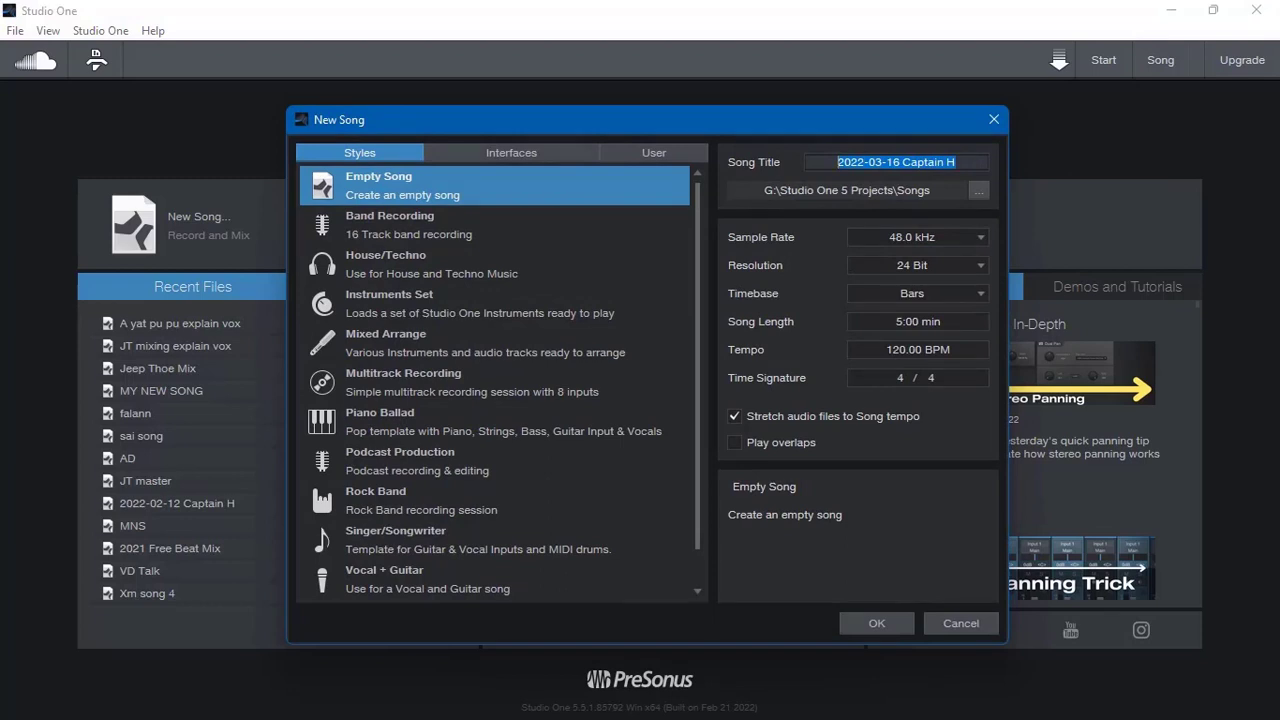
- Create an empty song titled "a yat pu pu mix" and hide the browser to widen the arrangement
{"action": "type", "text": "a t"}
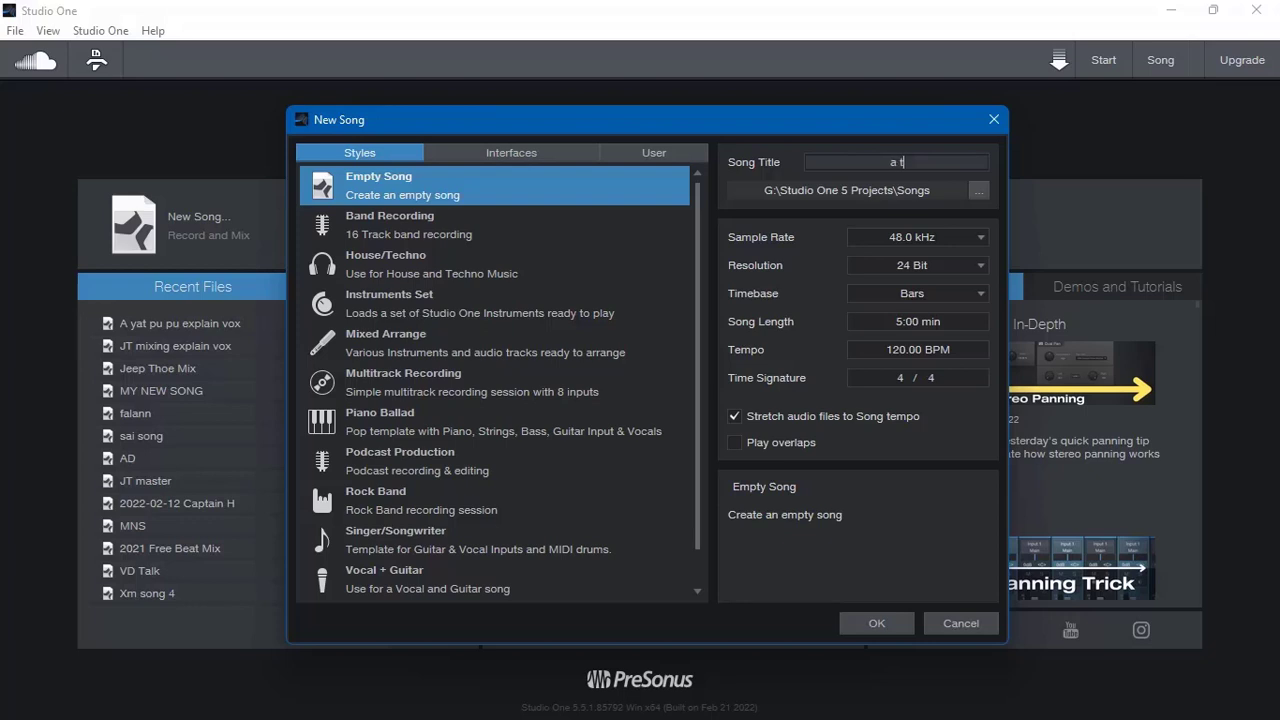
{"action": "type", "text": "yat pu pu mix"}
{"action": "left_click", "coordinate": [873, 622]}
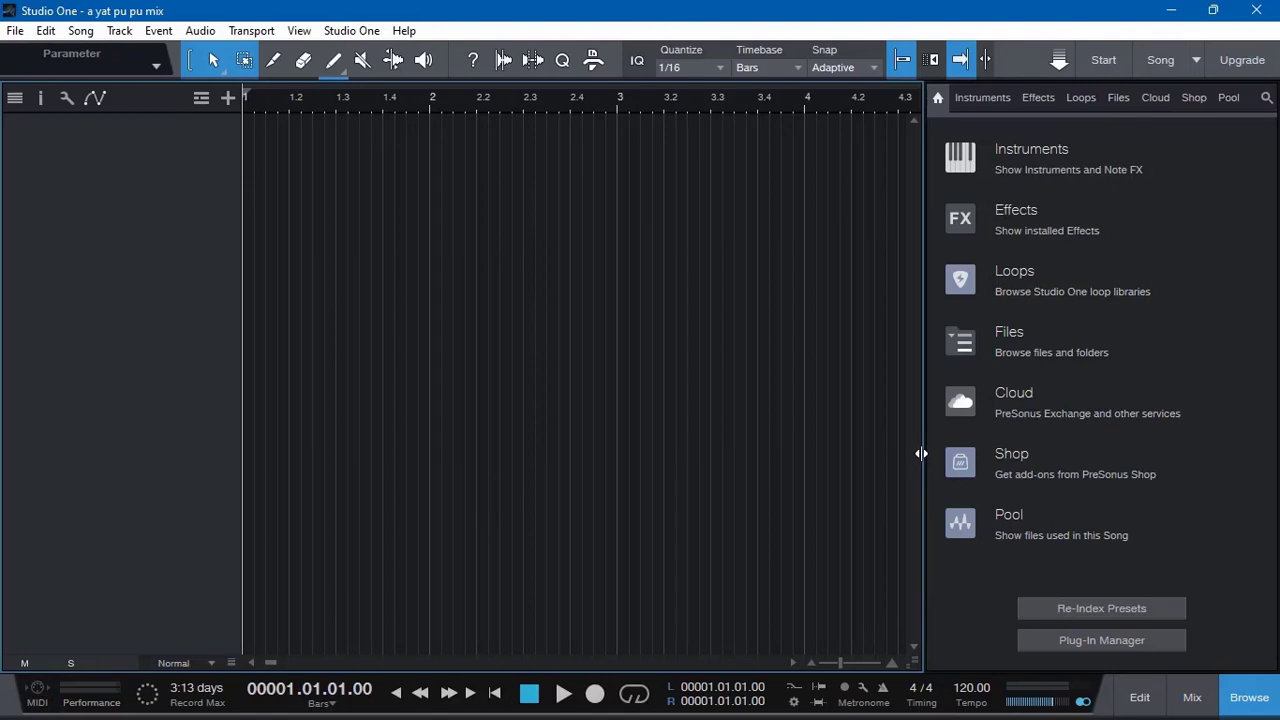
{"action": "left_click_drag", "start_coordinate": [921, 453], "coordinate": [1043, 453]}
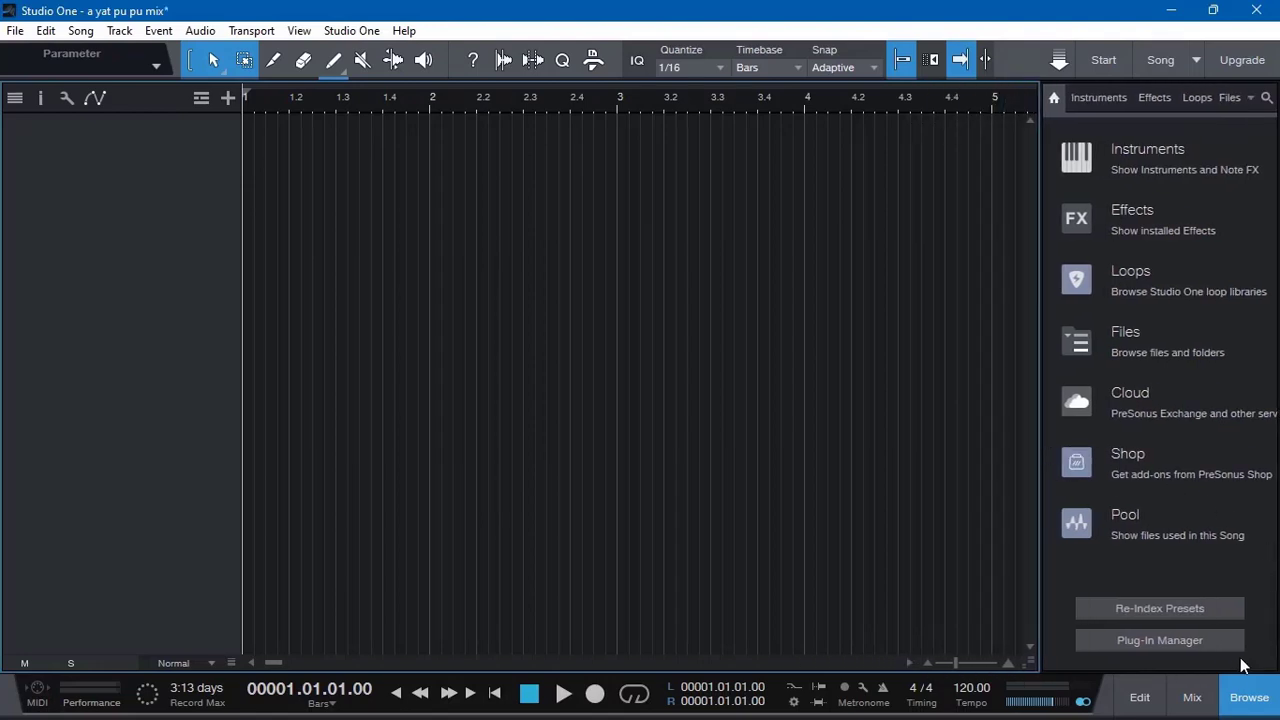
{"action": "left_click", "coordinate": [1250, 700]}
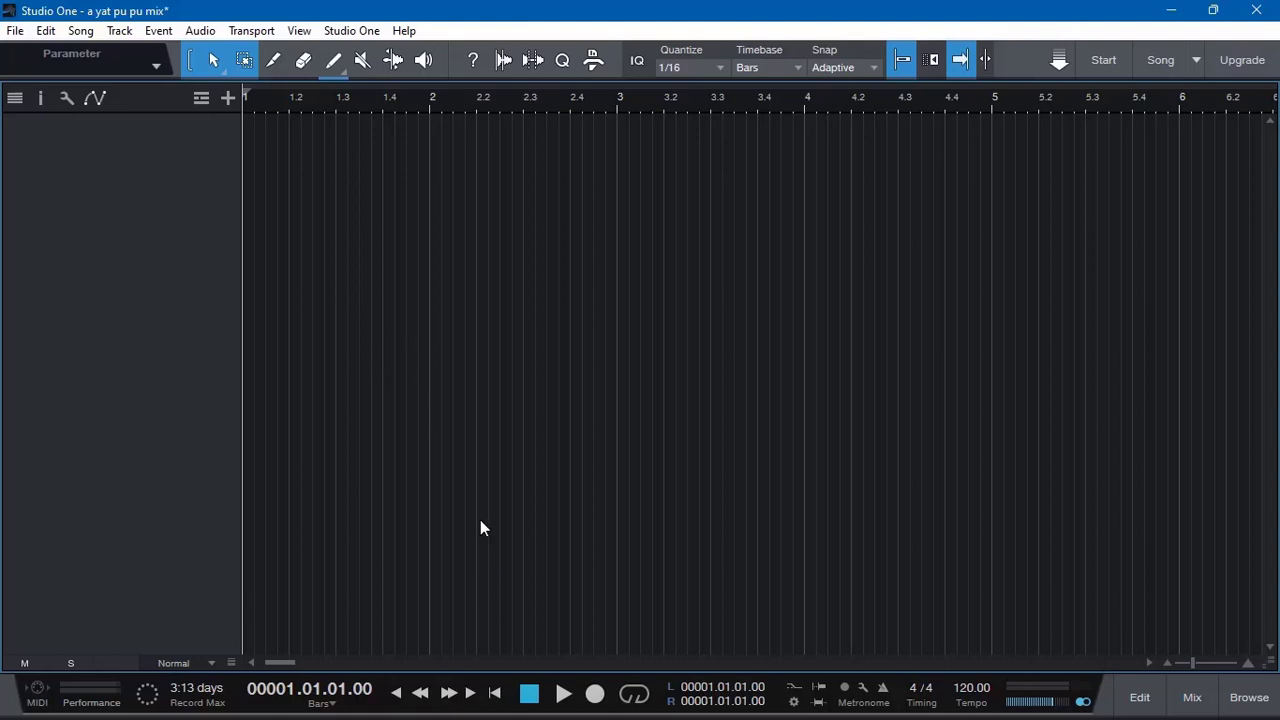
- Switch to File Explorer and bring up the "A yat pu pu vox stem" folder
{"action": "key", "text": "super"}
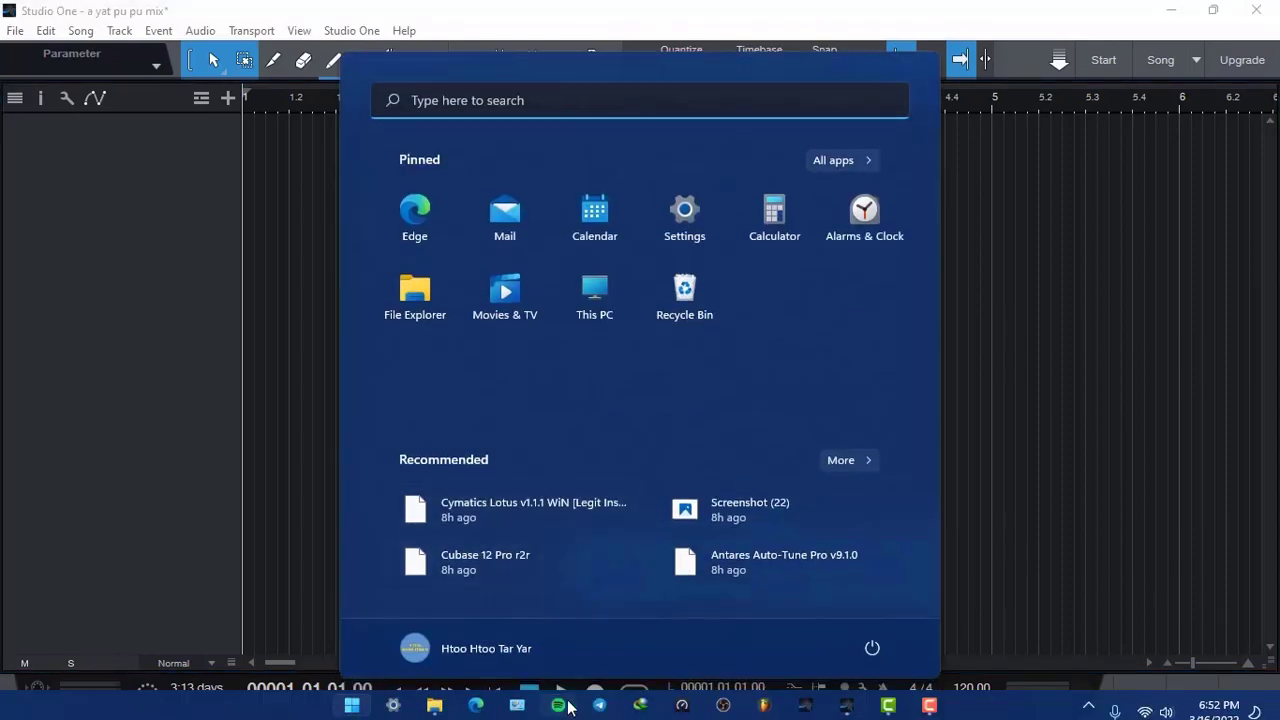
{"action": "mouse_move", "coordinate": [448, 706]}
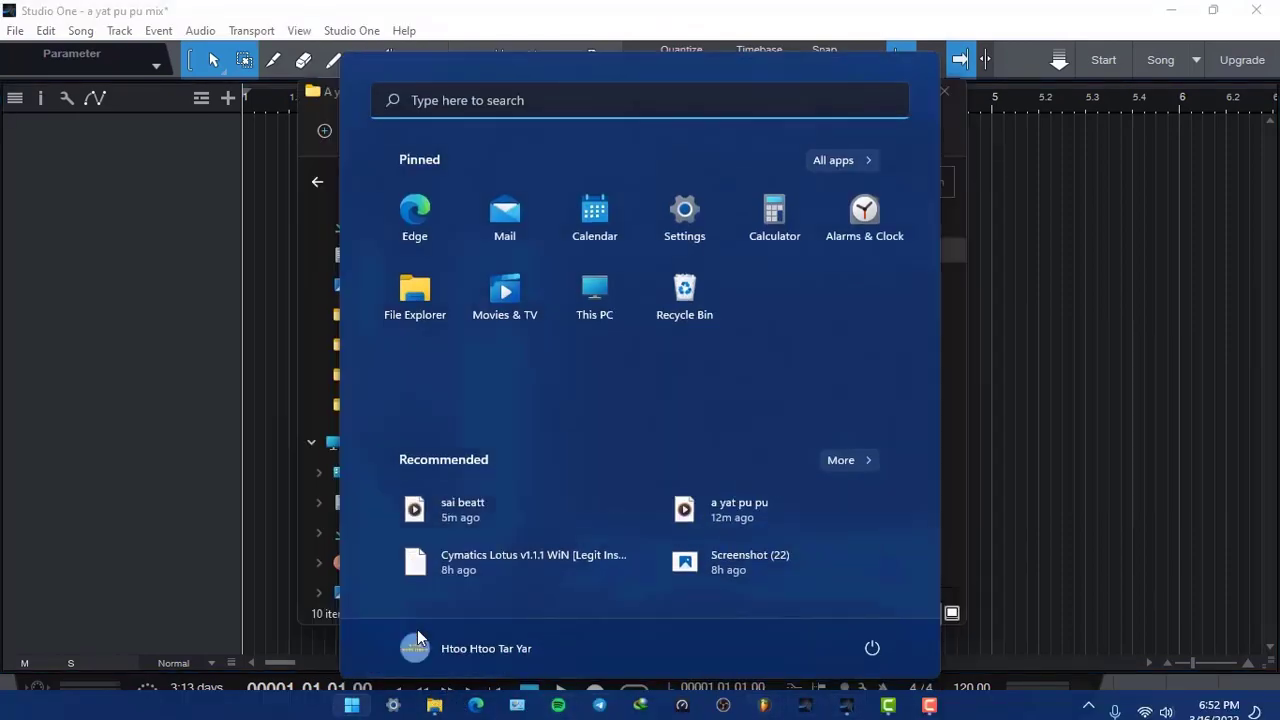
{"action": "right_click", "coordinate": [417, 629]}
{"action": "left_click", "coordinate": [789, 93]}
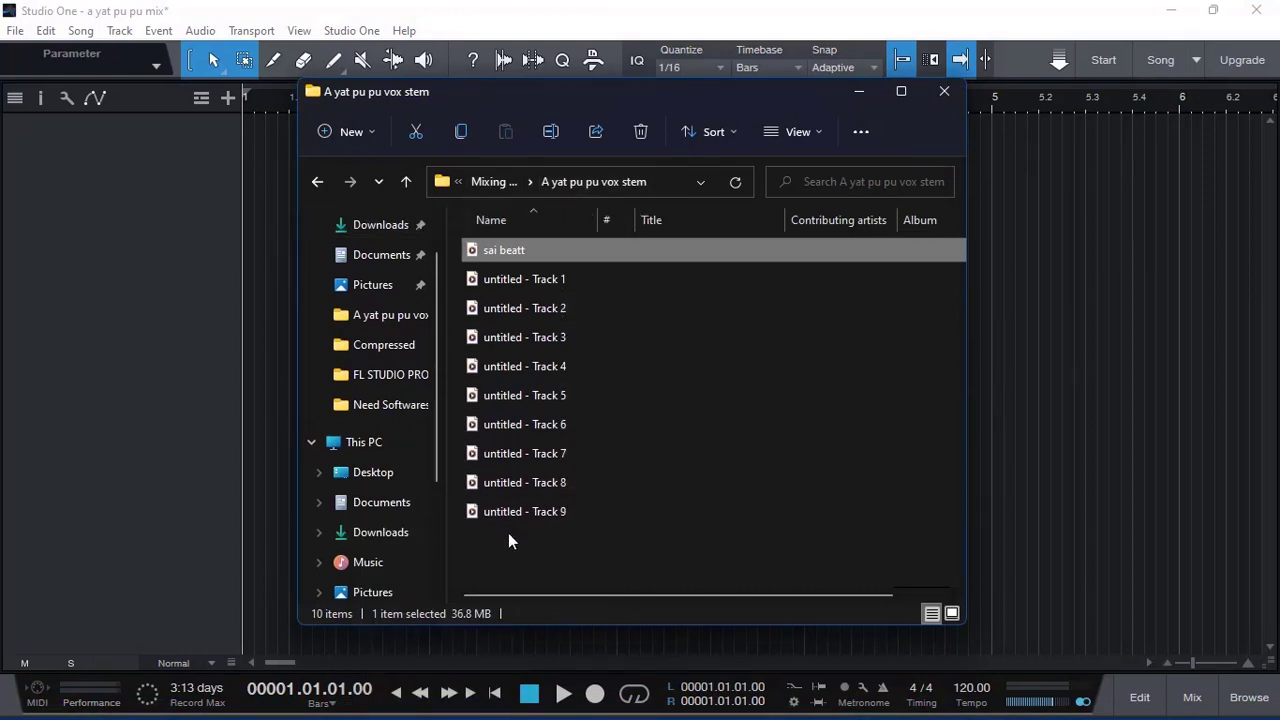
- Import "sai beatt" and "untitled - Track 1" through "Track 9" onto separate song tracks, then close the folder window
{"action": "key", "text": "Down"}
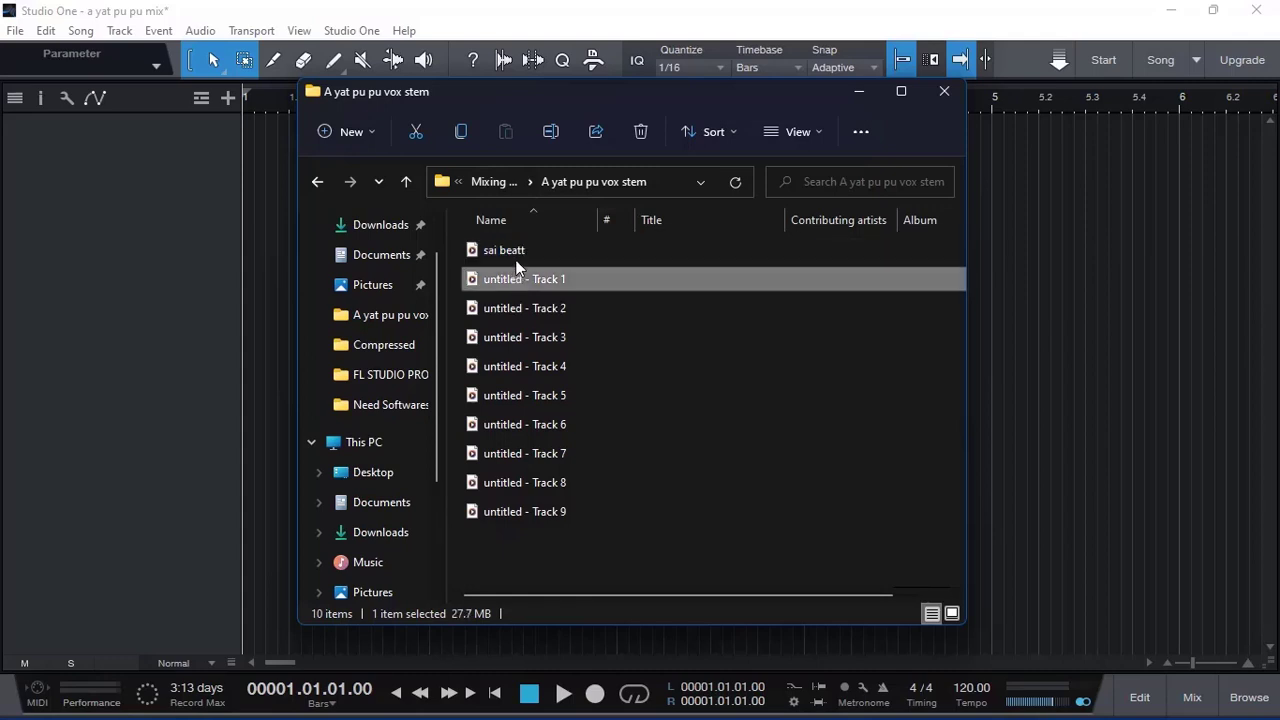
{"action": "left_click", "coordinate": [551, 251]}
{"action": "left_click", "coordinate": [555, 279]}
{"action": "left_click_drag", "start_coordinate": [503, 561], "coordinate": [502, 276]}
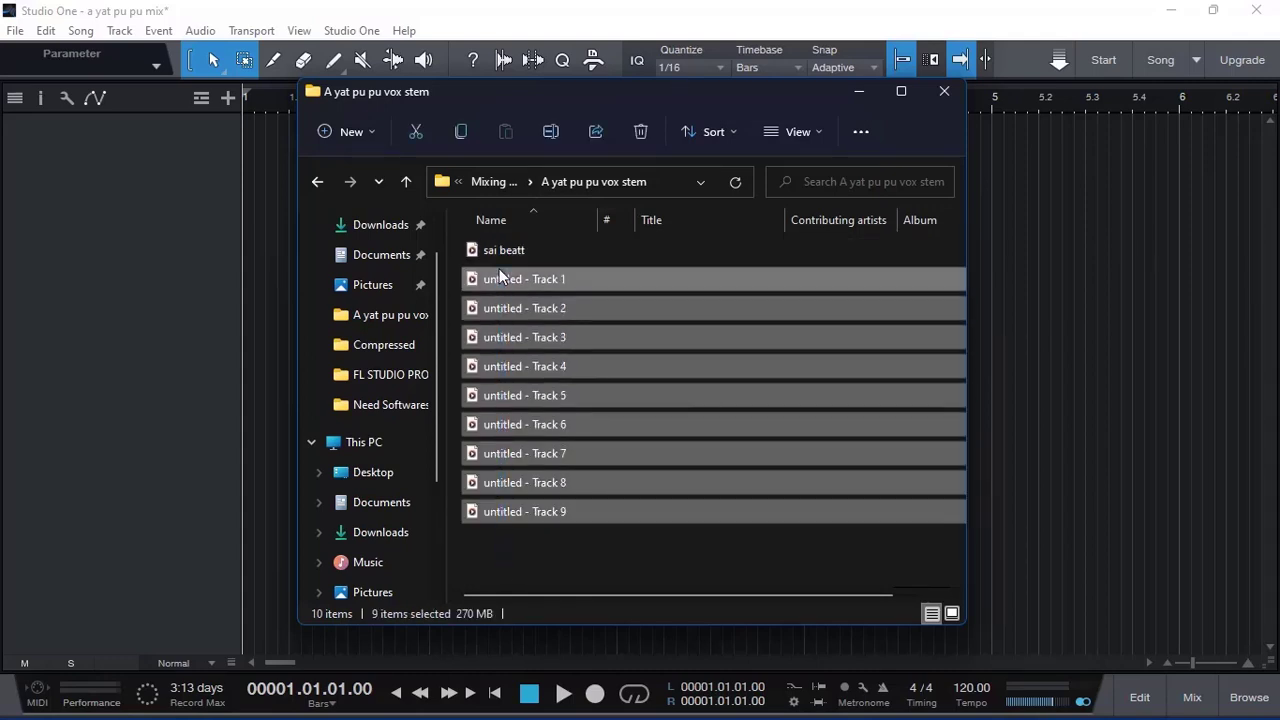
{"action": "left_click", "coordinate": [504, 250]}
{"action": "left_click", "coordinate": [522, 558]}
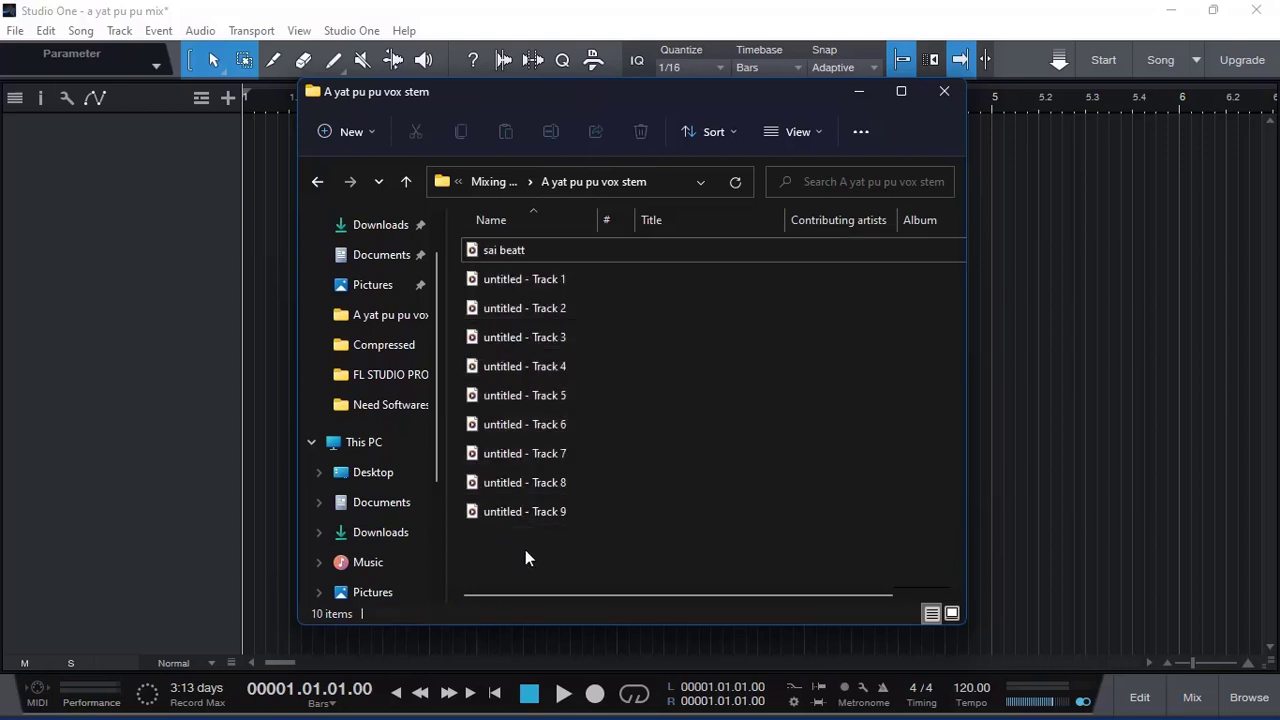
{"action": "left_click_drag", "start_coordinate": [529, 544], "coordinate": [984, 143]}
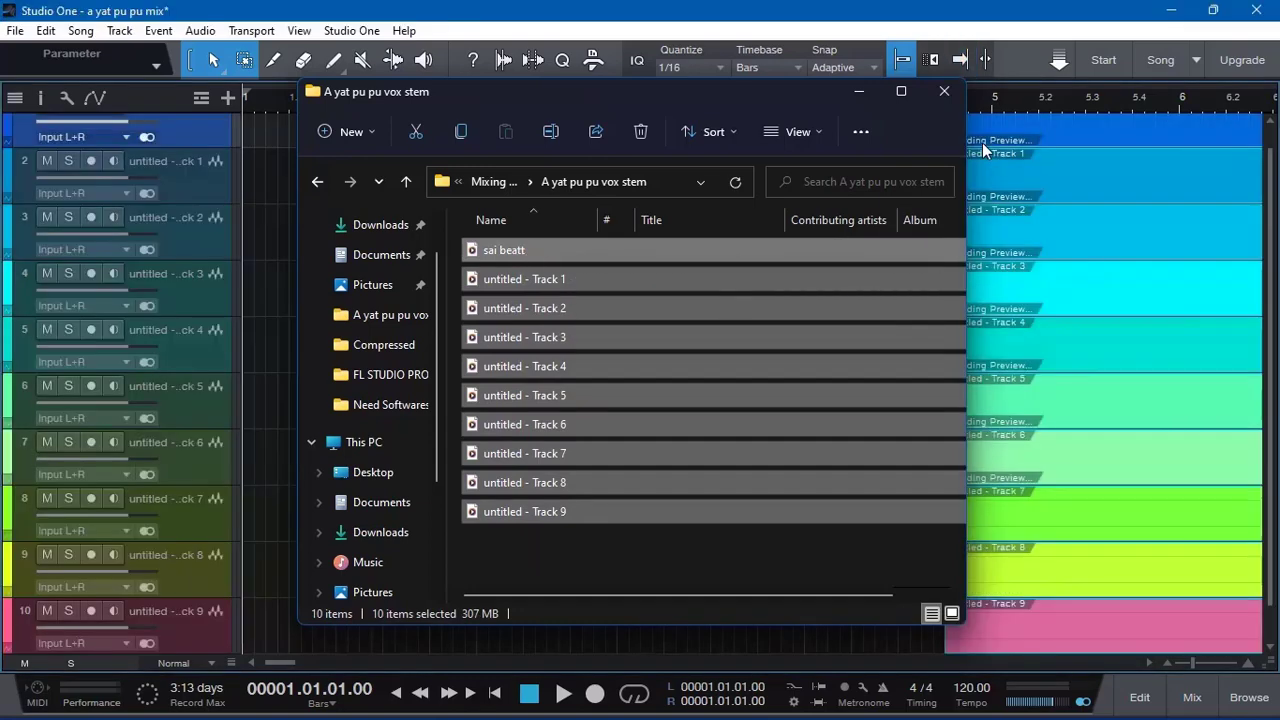
{"action": "left_click", "coordinate": [944, 91]}
- Move all ten imported audio events together to the start of the song at bar 1
{"action": "scroll", "coordinate": [528, 378], "scroll_direction": "down", "scroll_amount": 3}
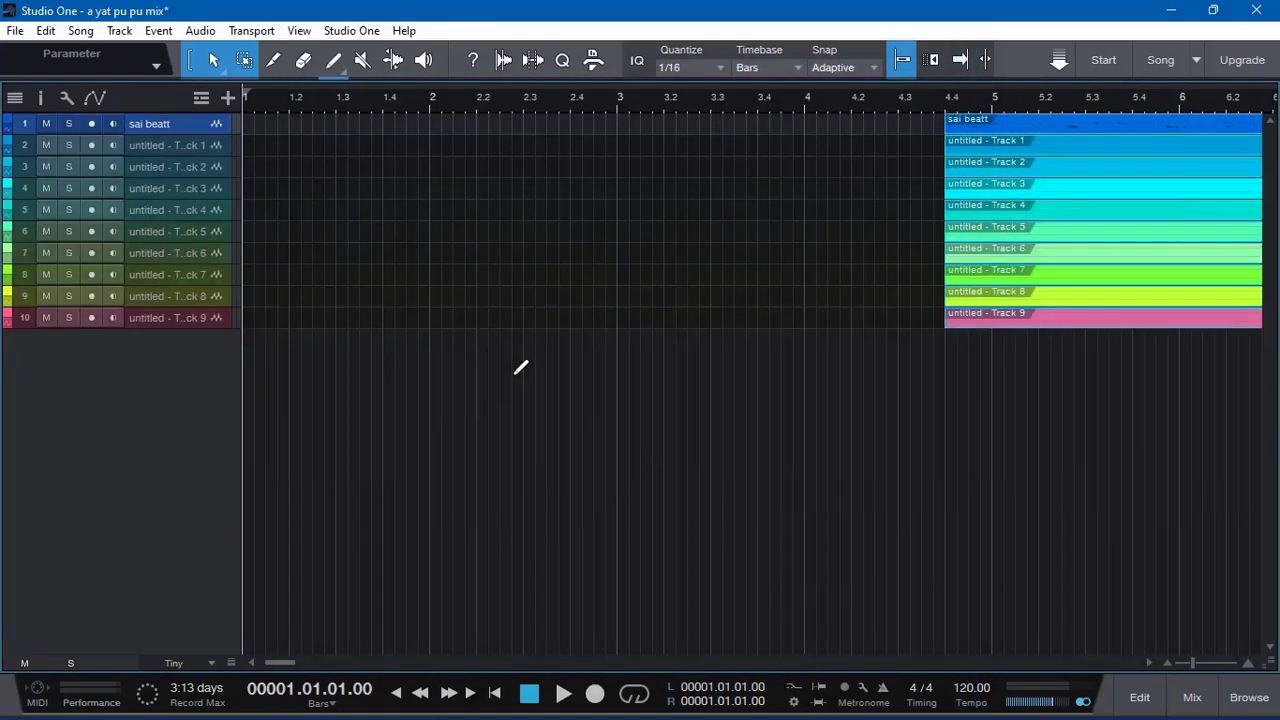
{"action": "scroll", "coordinate": [520, 366], "scroll_direction": "up", "scroll_amount": 3}
{"action": "scroll", "coordinate": [666, 380], "scroll_direction": "down", "scroll_amount": 2}
{"action": "scroll", "coordinate": [689, 345], "scroll_direction": "down", "scroll_amount": 2}
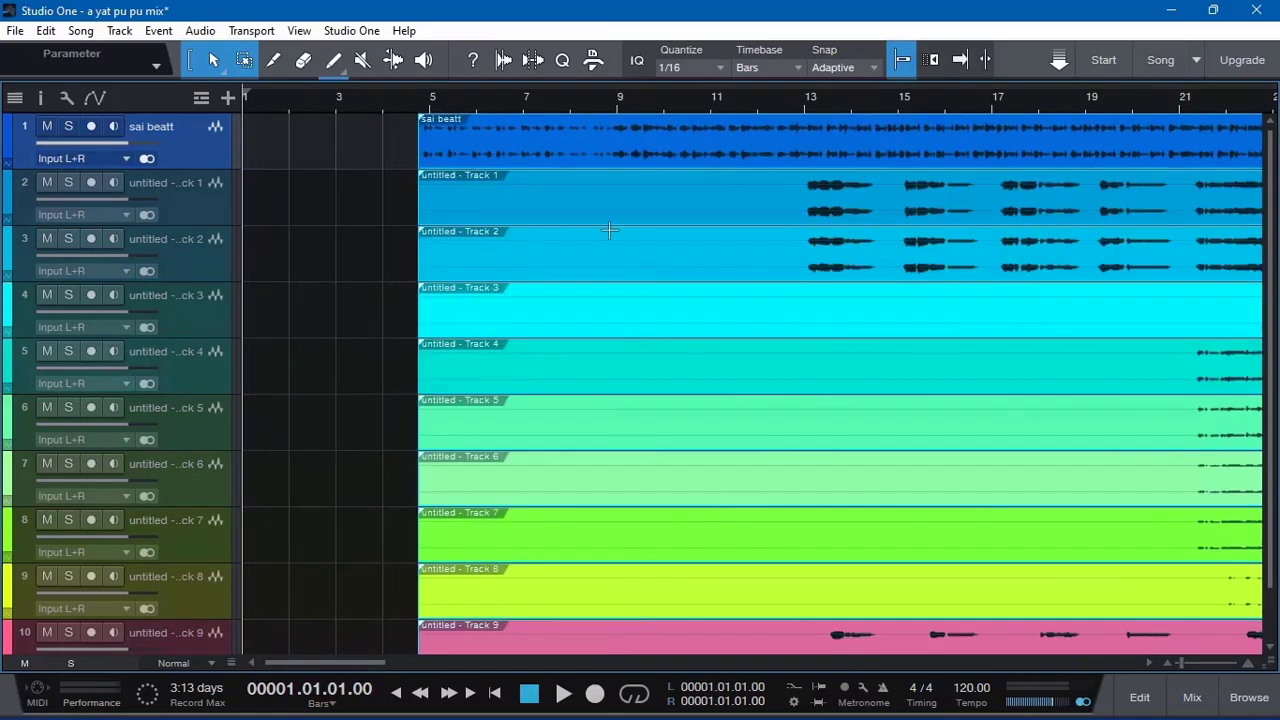
{"action": "left_click_drag", "start_coordinate": [589, 143], "coordinate": [347, 158]}
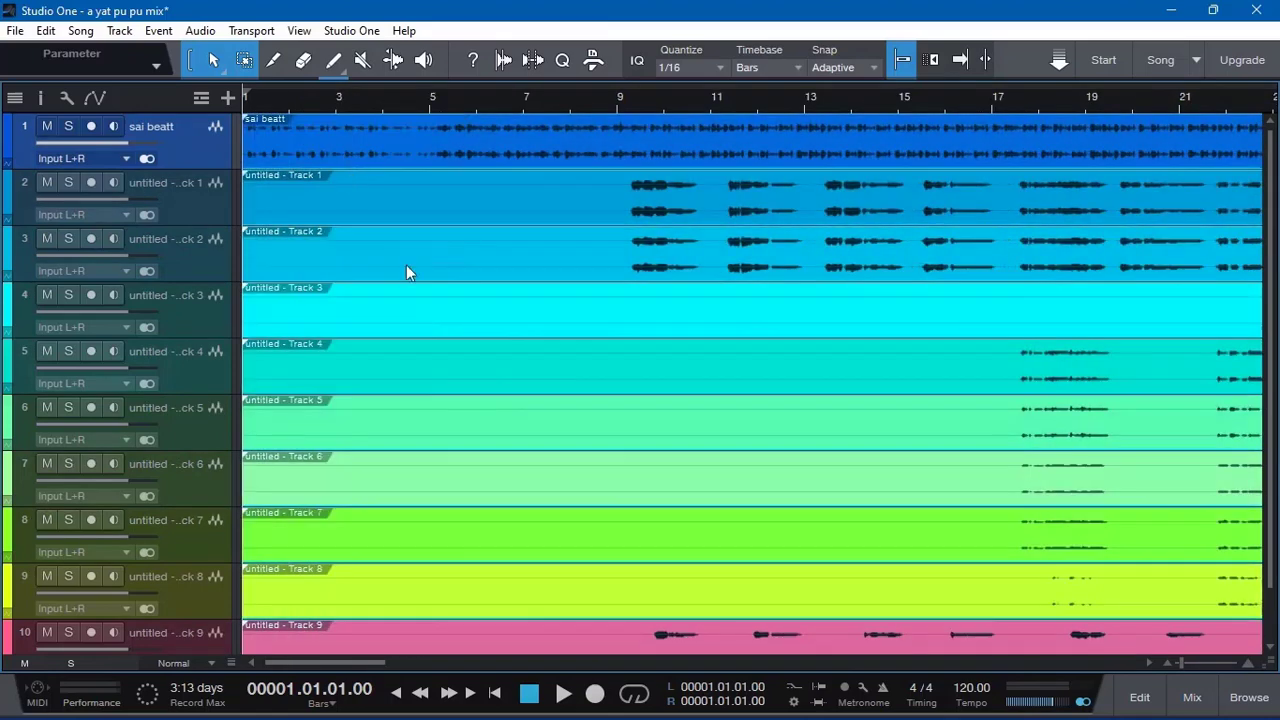
- Set the song tempo to 115 BPM
{"action": "left_click", "coordinate": [950, 695]}
{"action": "type", "text": "115"}
{"action": "key", "text": "Return"}
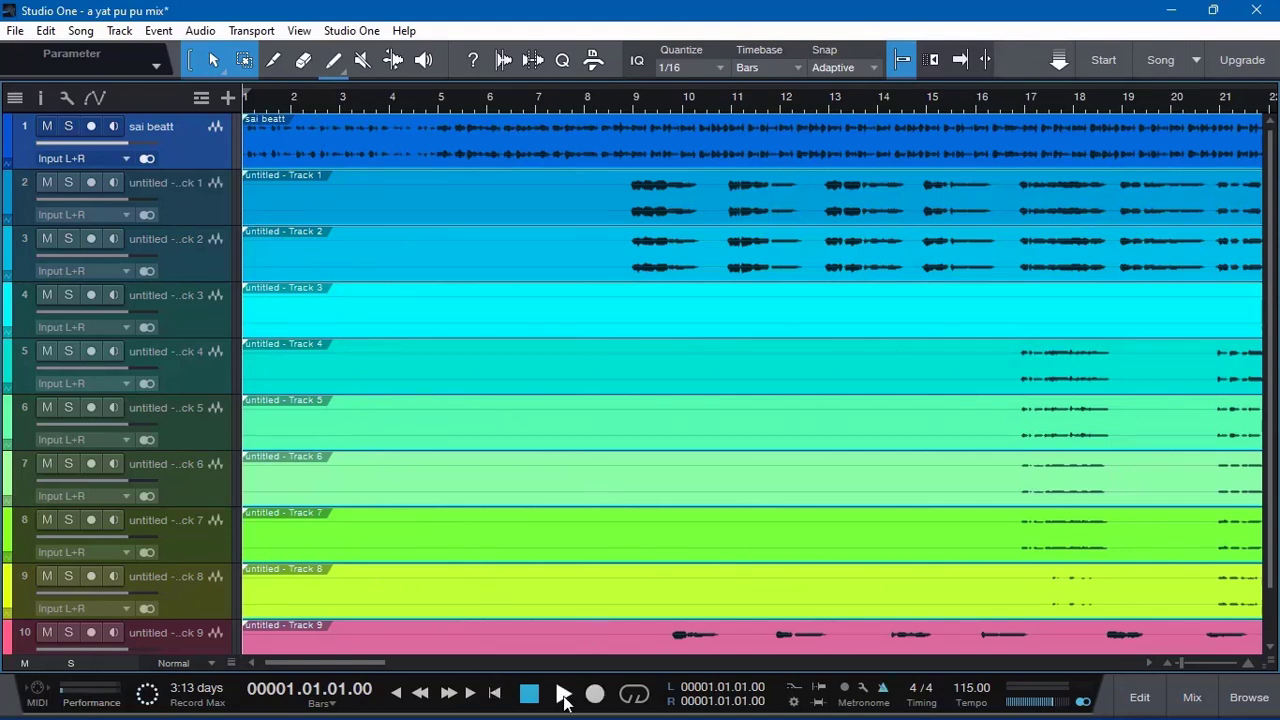
- Play the song from the beginning to listen to the beat, and show the full length of all tracks
{"action": "key", "text": "alt+space"}
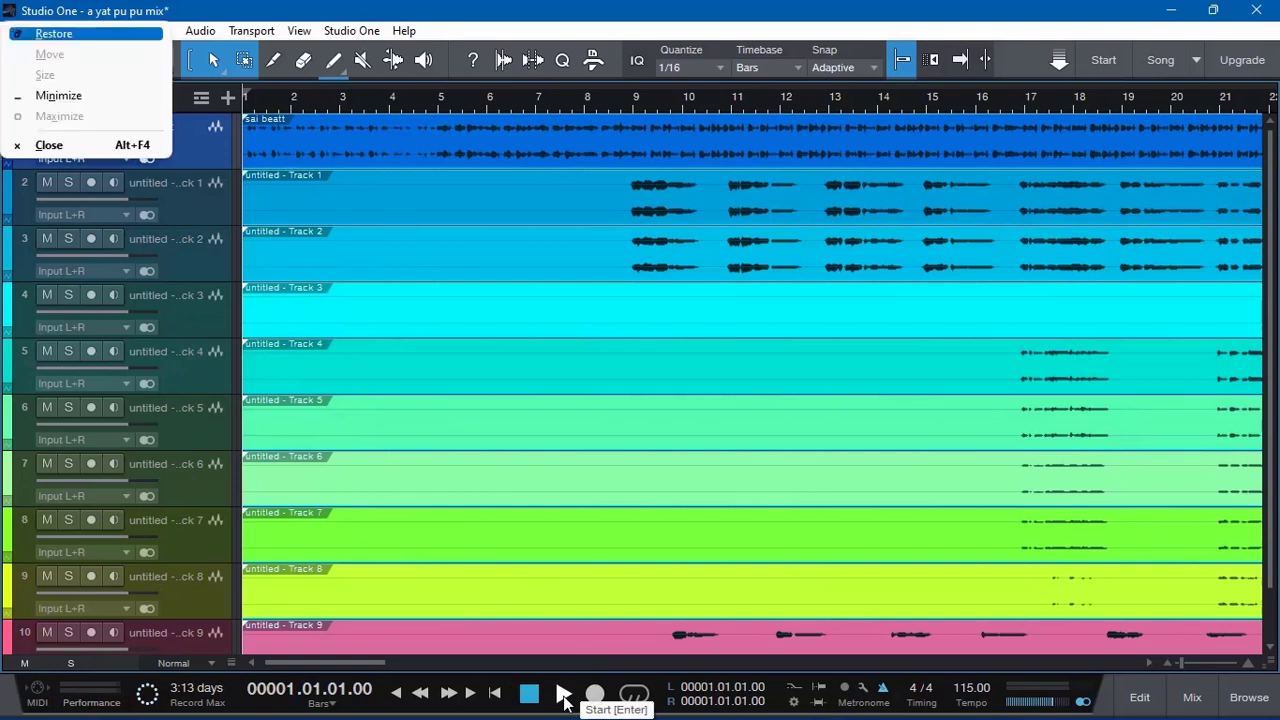
{"action": "left_click", "coordinate": [290, 120]}
{"action": "left_click", "coordinate": [280, 102]}
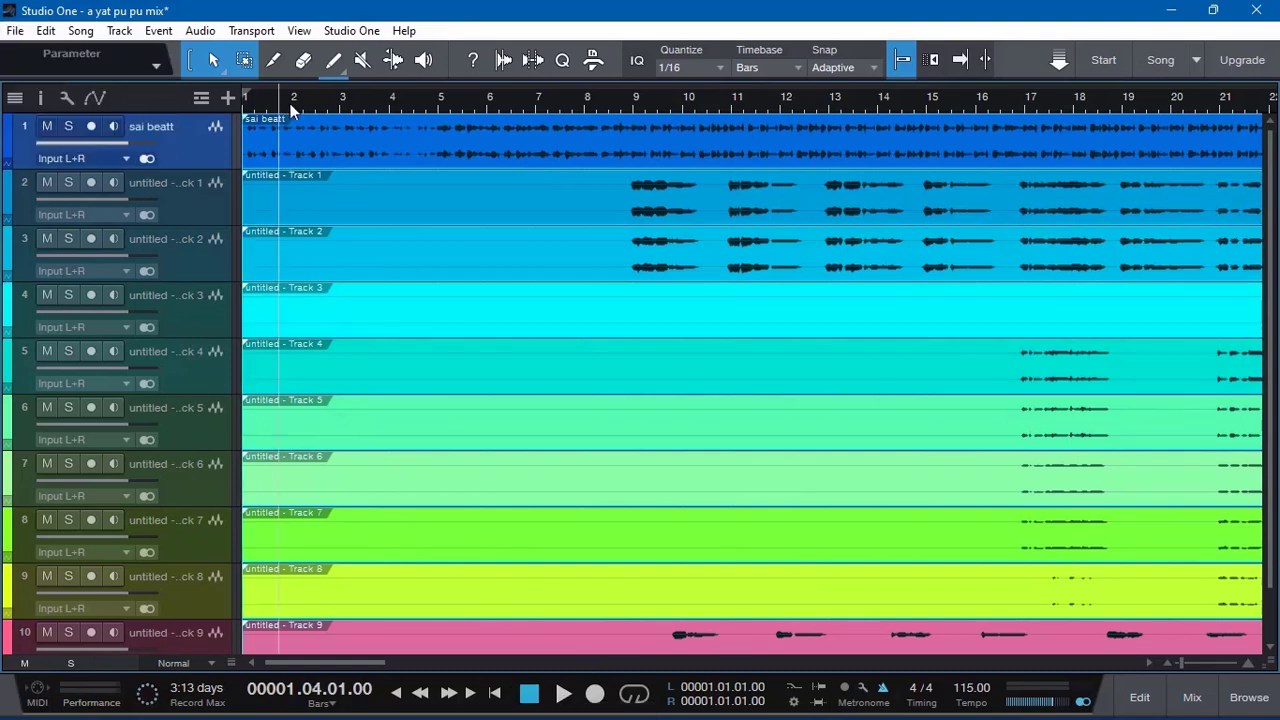
{"action": "left_click", "coordinate": [496, 694]}
{"action": "key", "text": "space"}
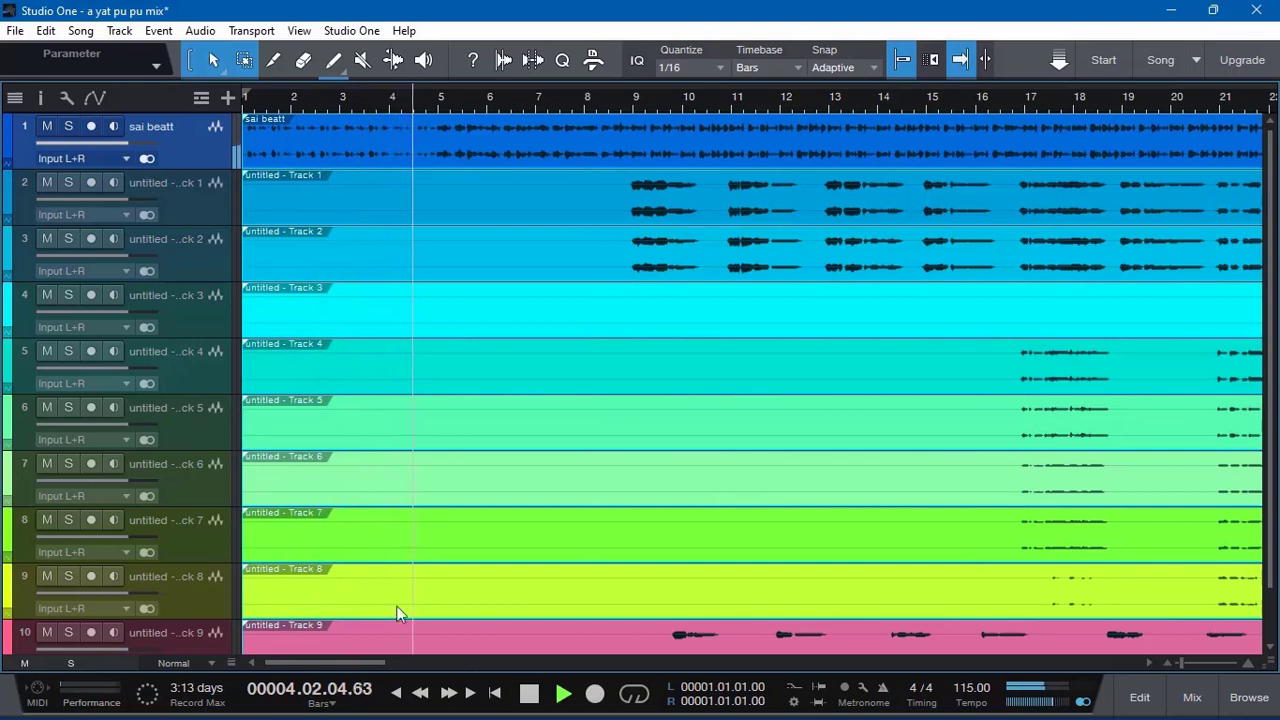
{"action": "key", "text": "space"}
{"action": "key", "text": "space"}
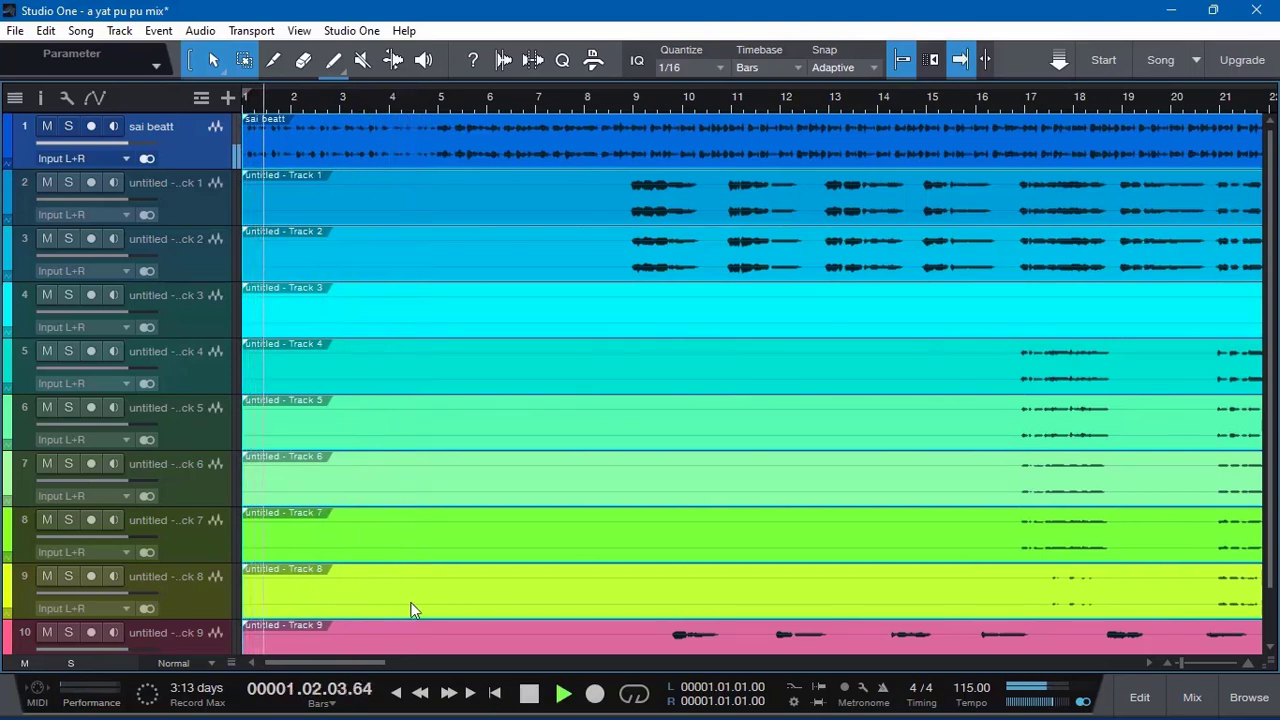
{"action": "key", "text": "z"}
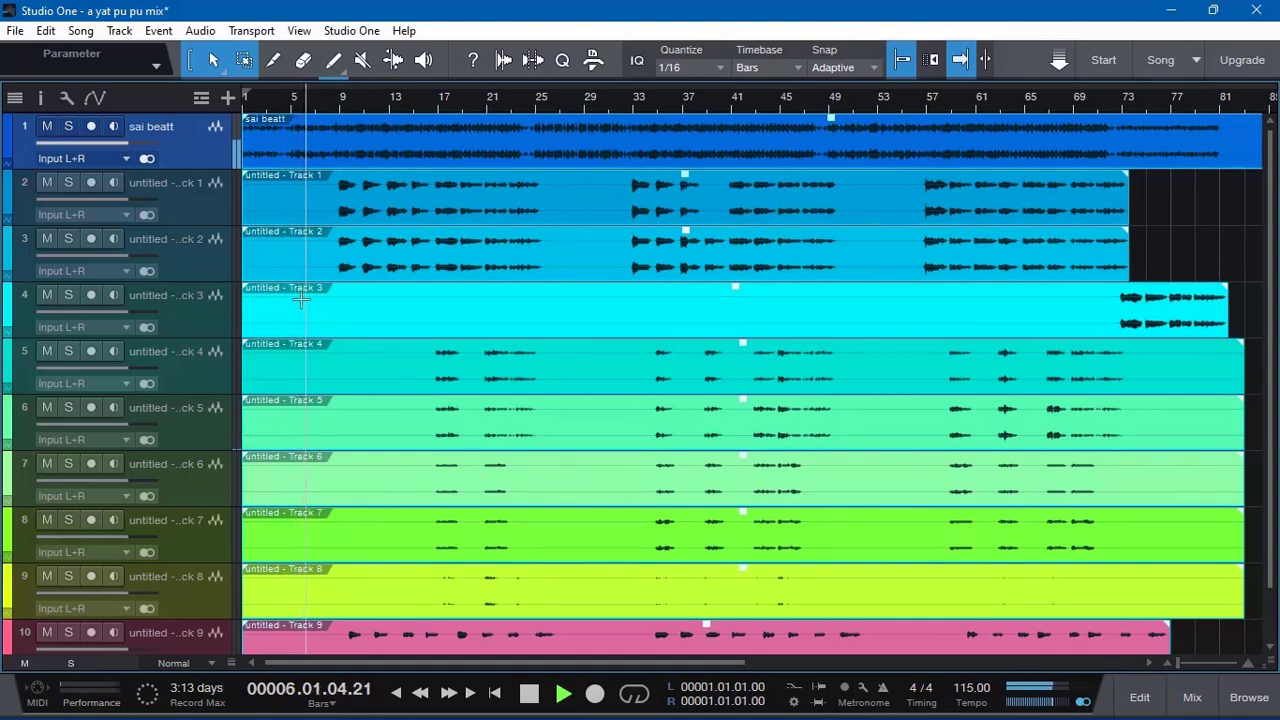
{"action": "key", "text": "space"}
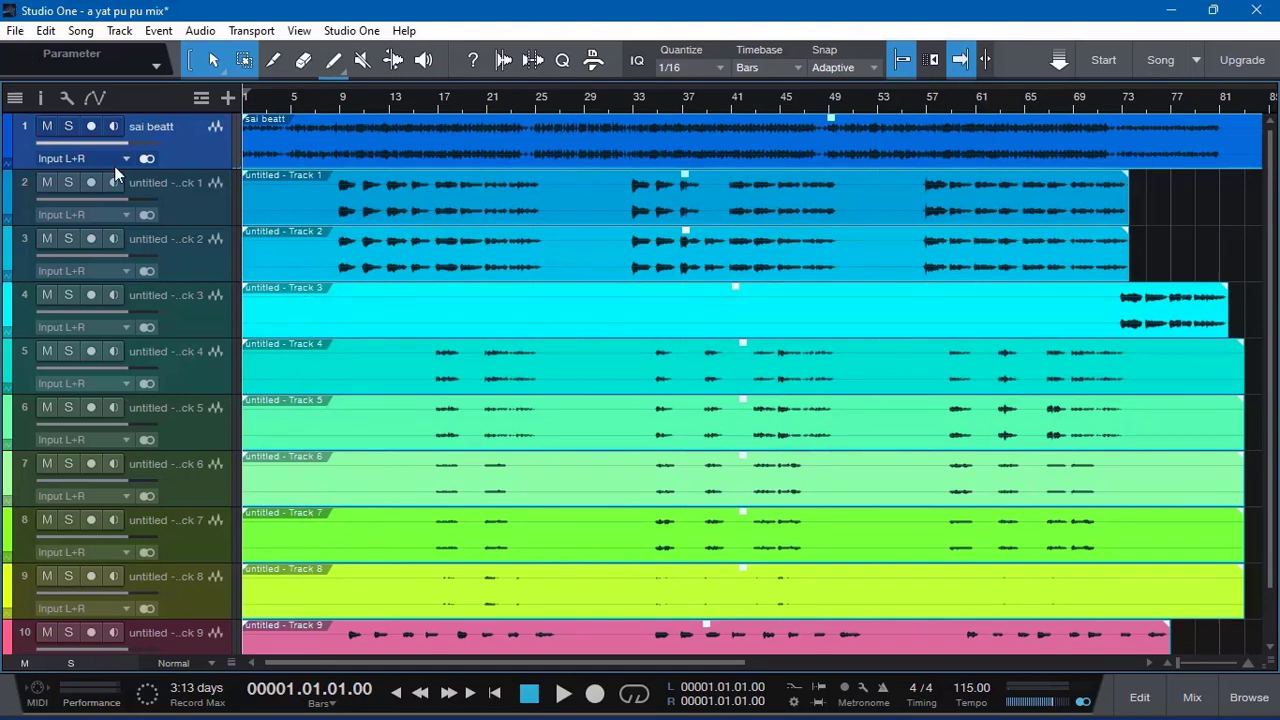
- Look over the vocal tracks from Track 1 to Track 9 and where their waveforms lie in the arrangement
{"action": "left_click", "coordinate": [203, 205]}
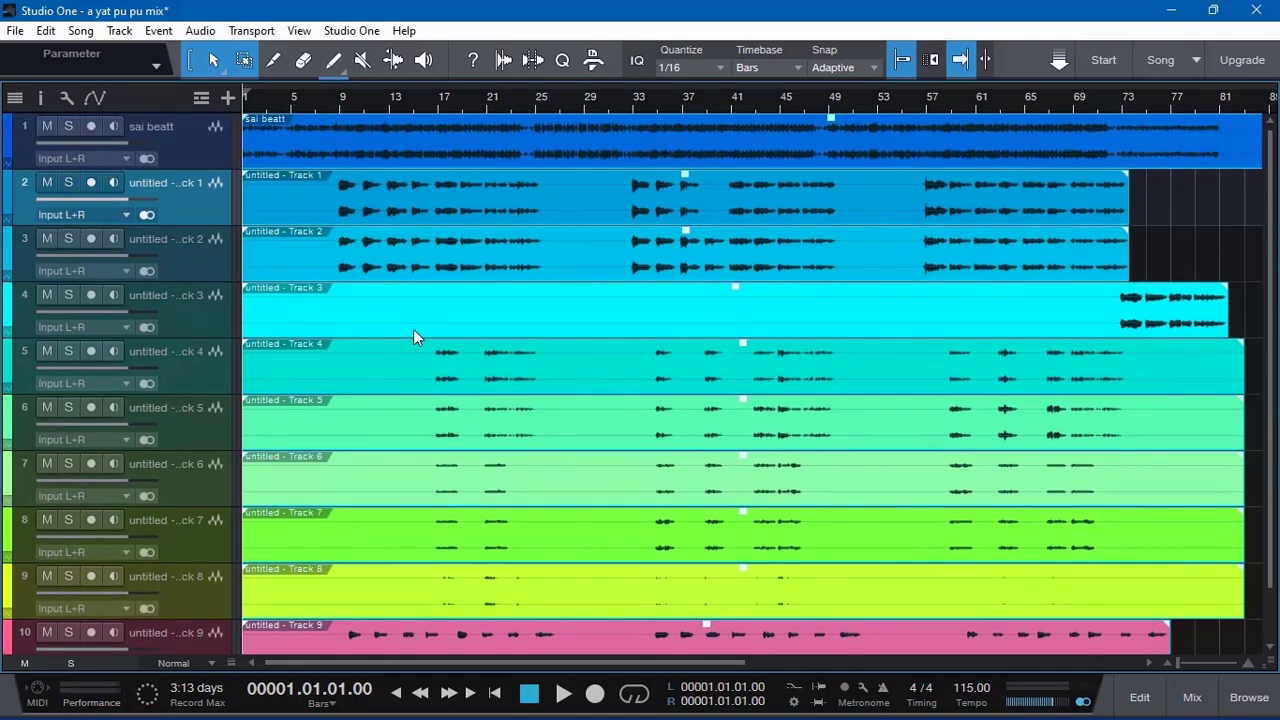
{"action": "scroll", "coordinate": [413, 329], "scroll_direction": "down", "scroll_amount": 2}
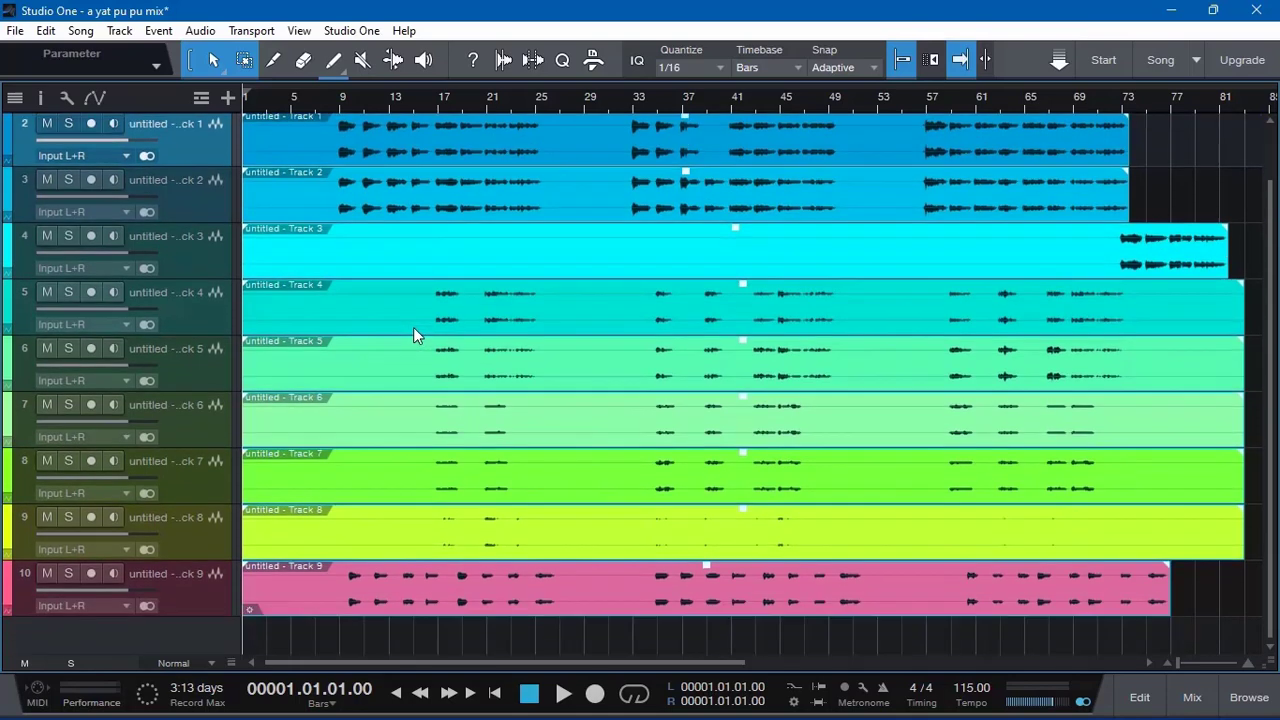
{"action": "scroll", "coordinate": [412, 334], "scroll_direction": "up", "scroll_amount": 2}
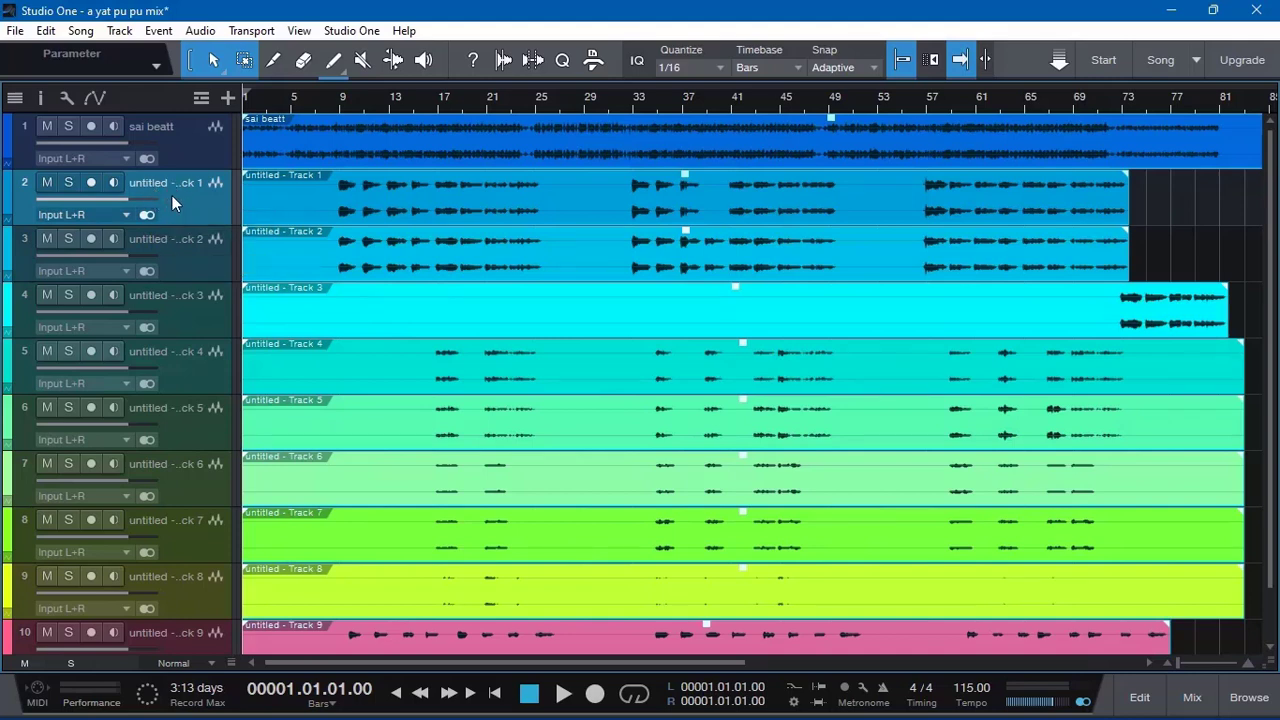
{"action": "left_click", "coordinate": [158, 242]}
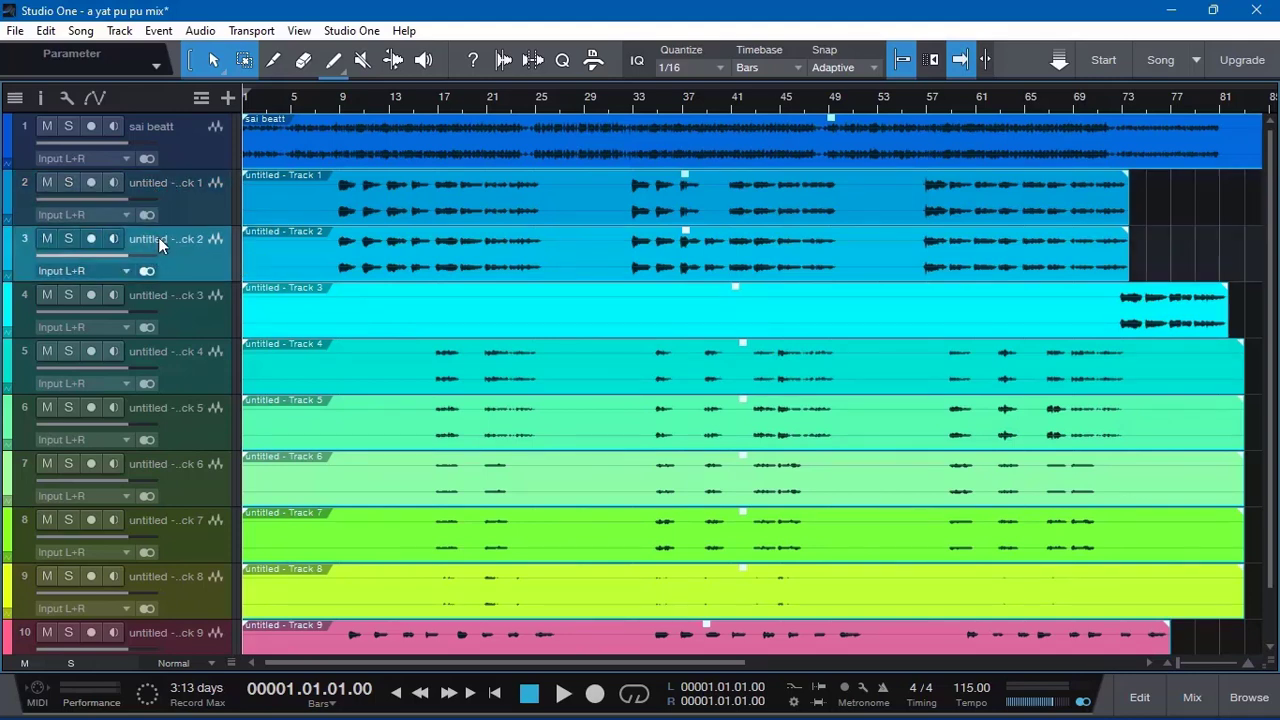
{"action": "left_click", "coordinate": [157, 295]}
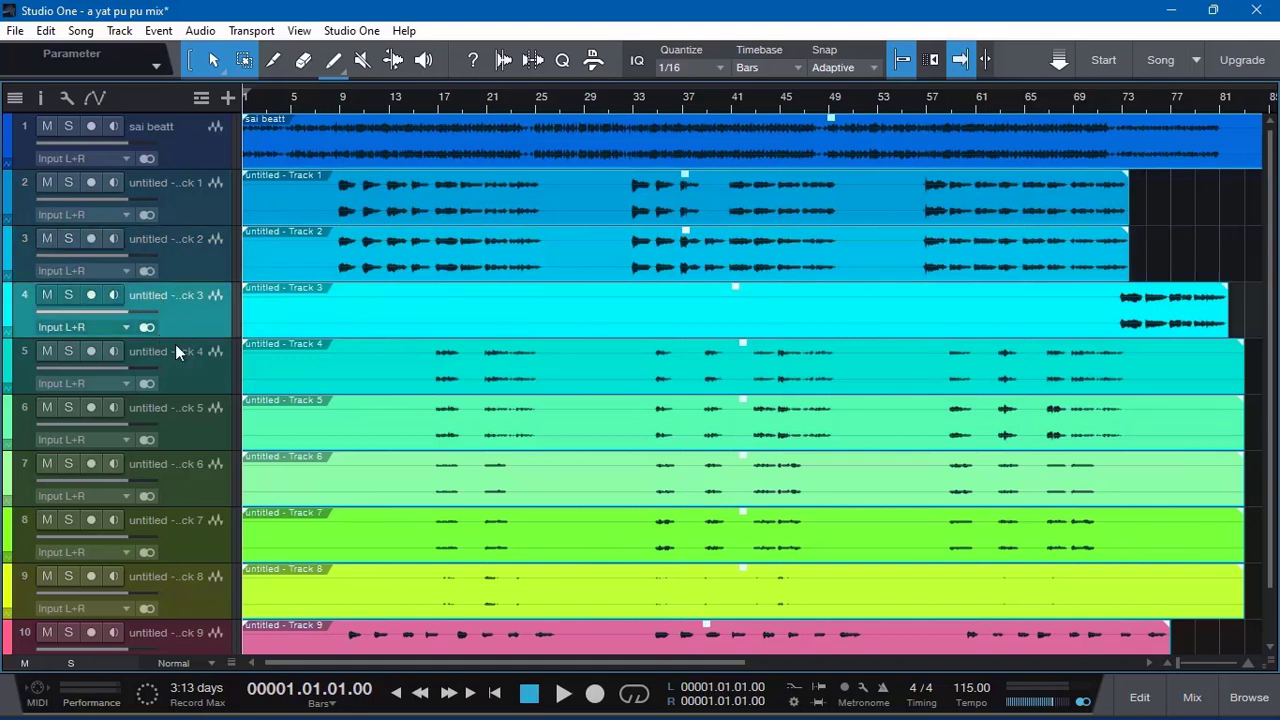
{"action": "left_click", "coordinate": [189, 190]}
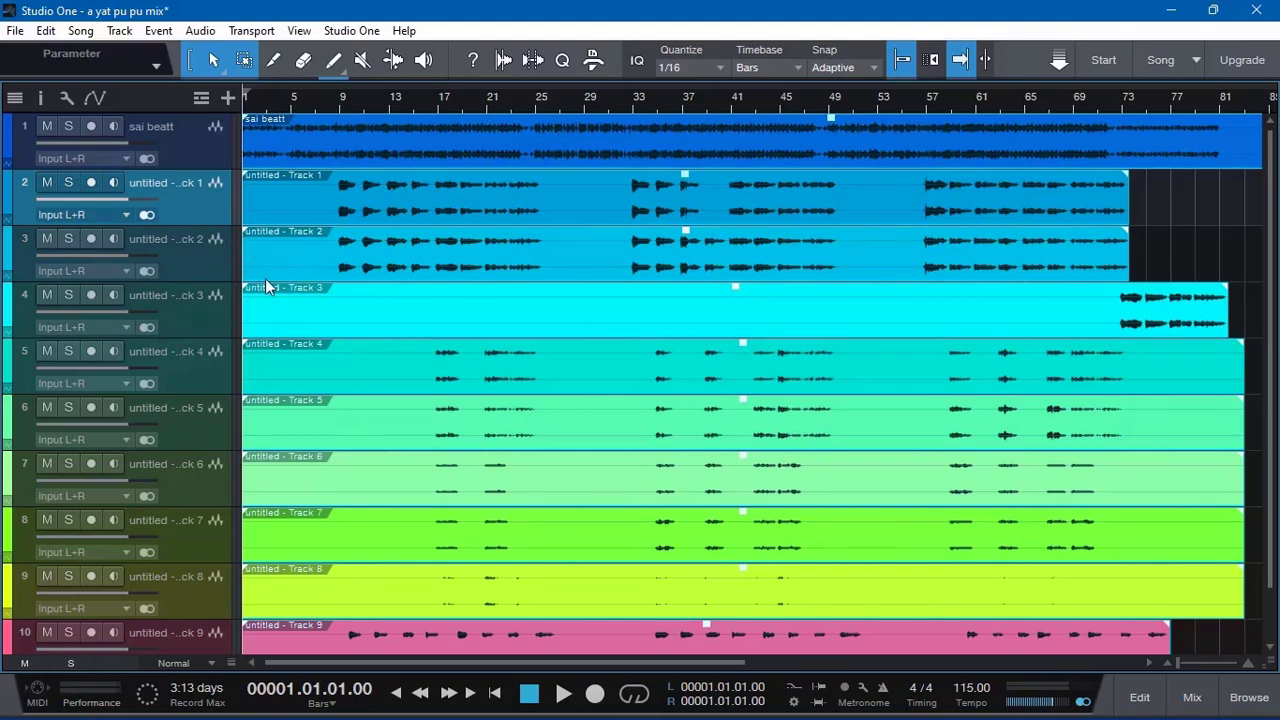
{"action": "scroll", "coordinate": [240, 330], "scroll_direction": "down", "scroll_amount": 2}
{"action": "scroll", "coordinate": [235, 340], "scroll_direction": "up", "scroll_amount": 1}
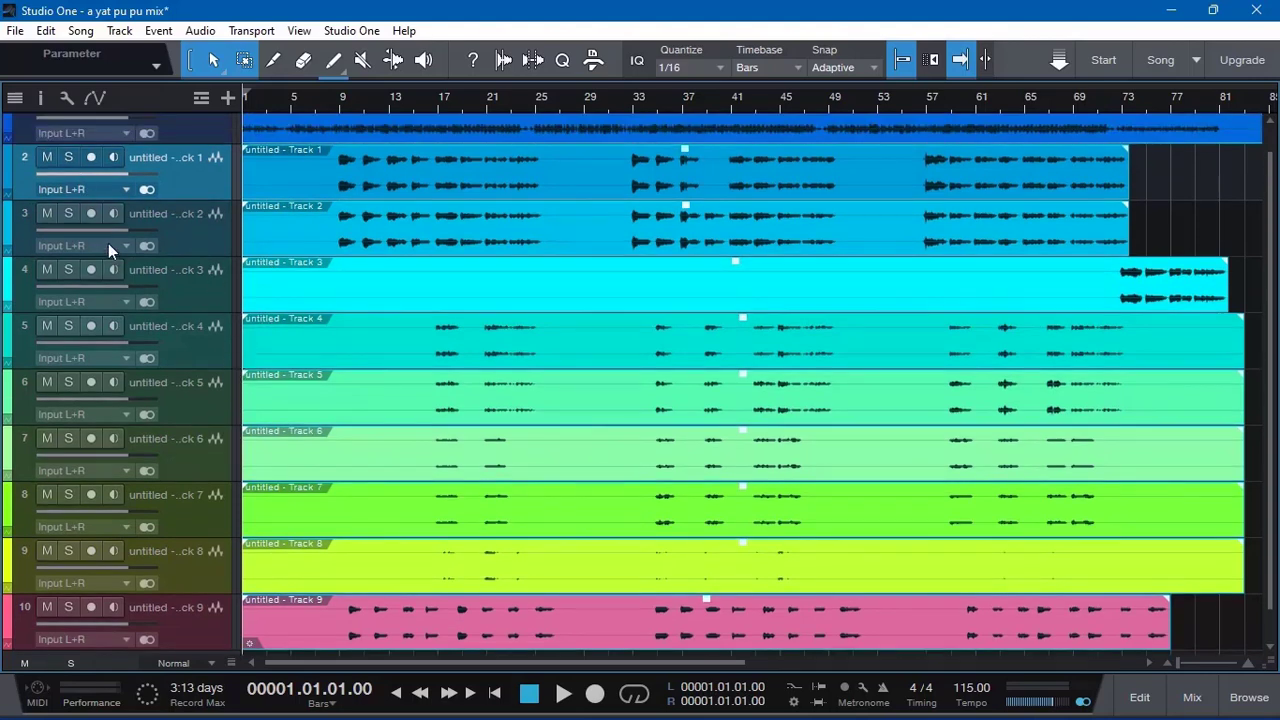
- Solo the Track 1 vocal and listen to it from bar 9, then release the solo
{"action": "left_click", "coordinate": [70, 160]}
{"action": "left_click", "coordinate": [338, 115]}
{"action": "key", "text": "space"}
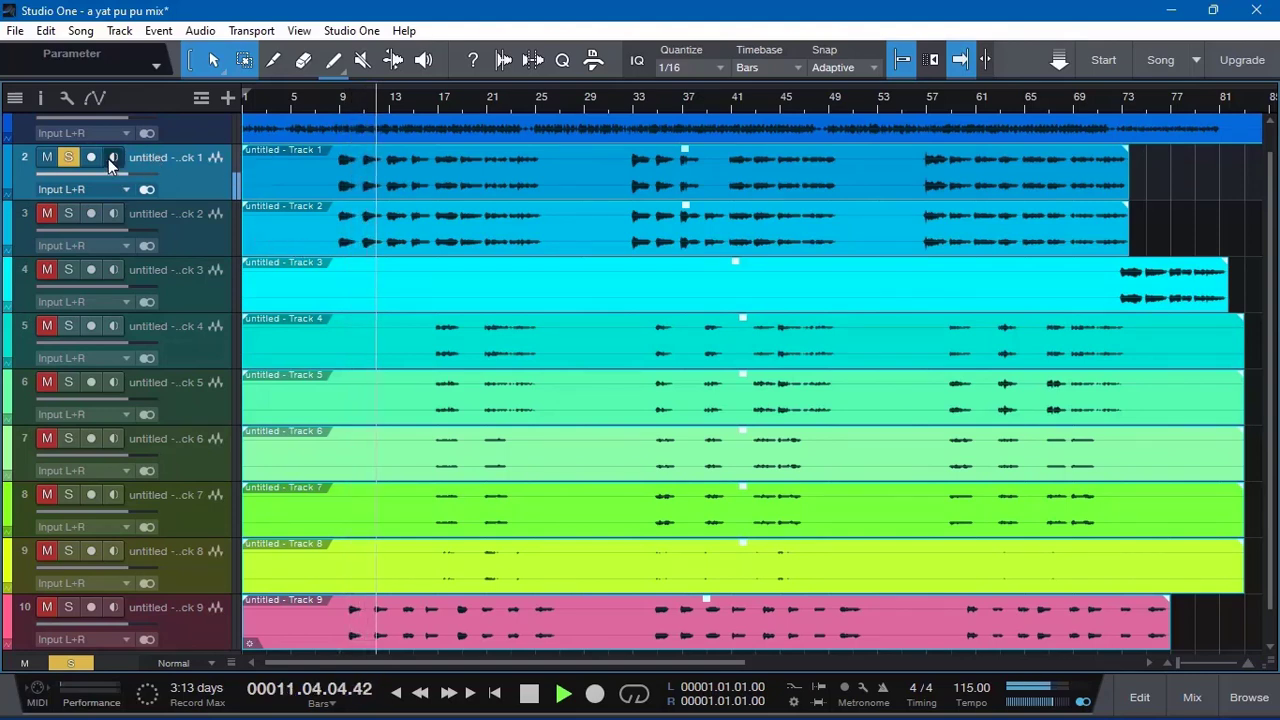
{"action": "key", "text": "space"}
{"action": "left_click", "coordinate": [66, 155]}
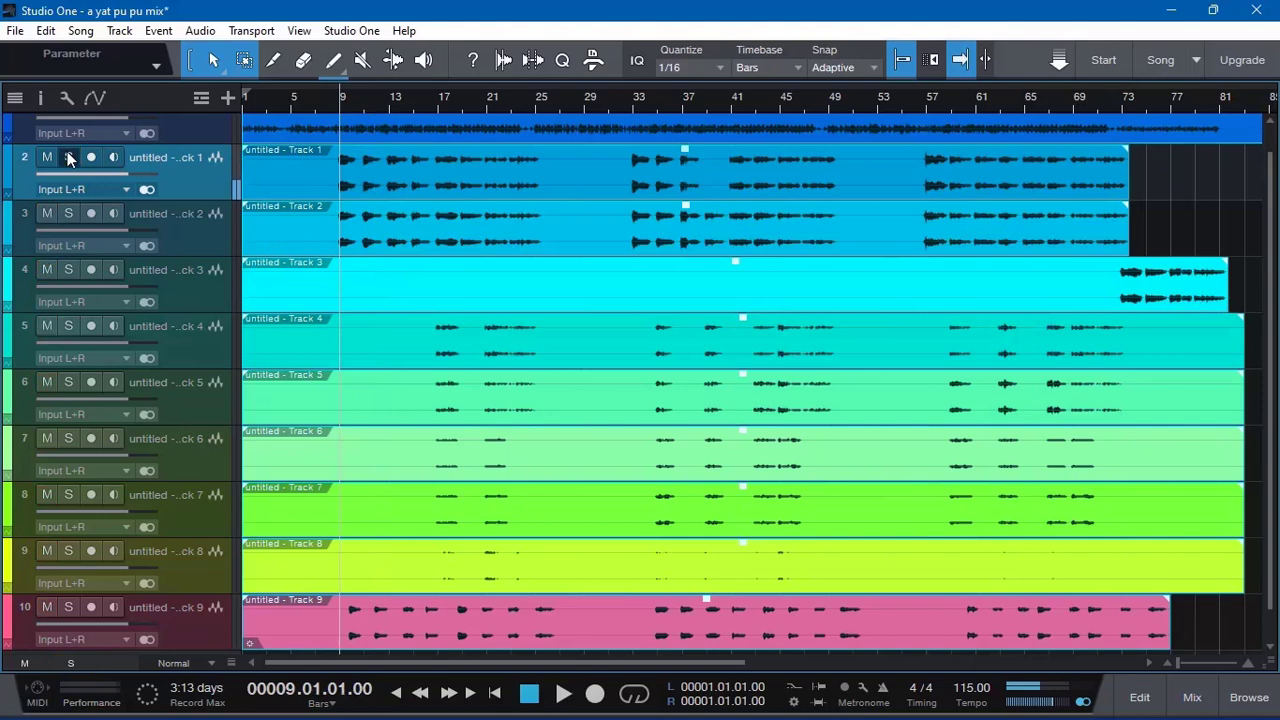
- Rename the "untitled - Track 1" track as "uni" and move it below the Track 2 vocal
{"action": "double_click", "coordinate": [153, 160]}
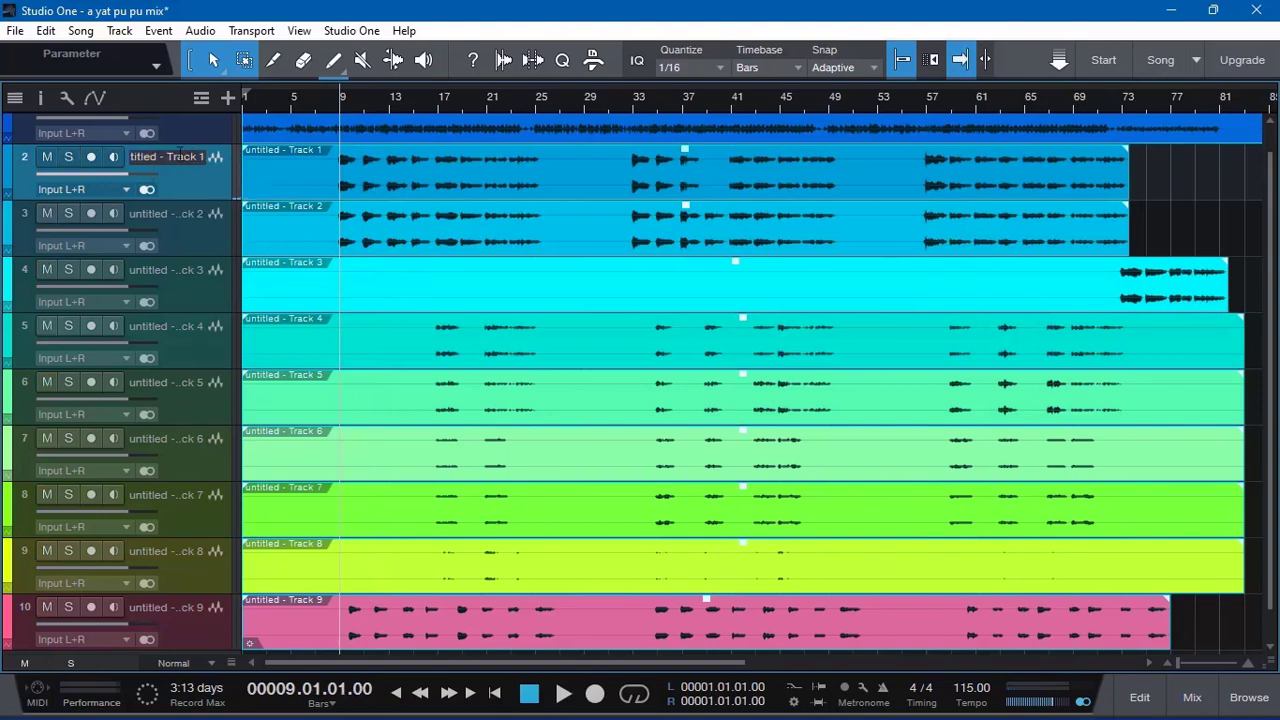
{"action": "double_click", "coordinate": [182, 157]}
{"action": "left_click_drag", "start_coordinate": [203, 157], "coordinate": [2, 165]}
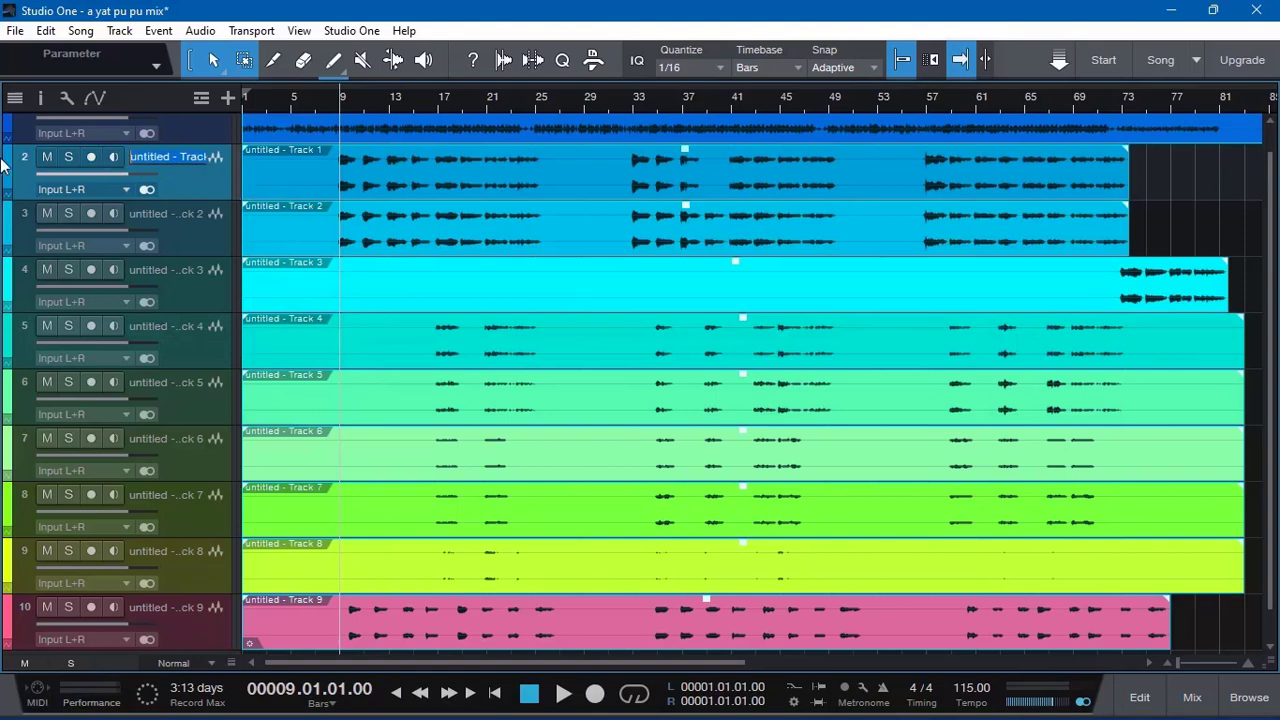
{"action": "type", "text": "uni"}
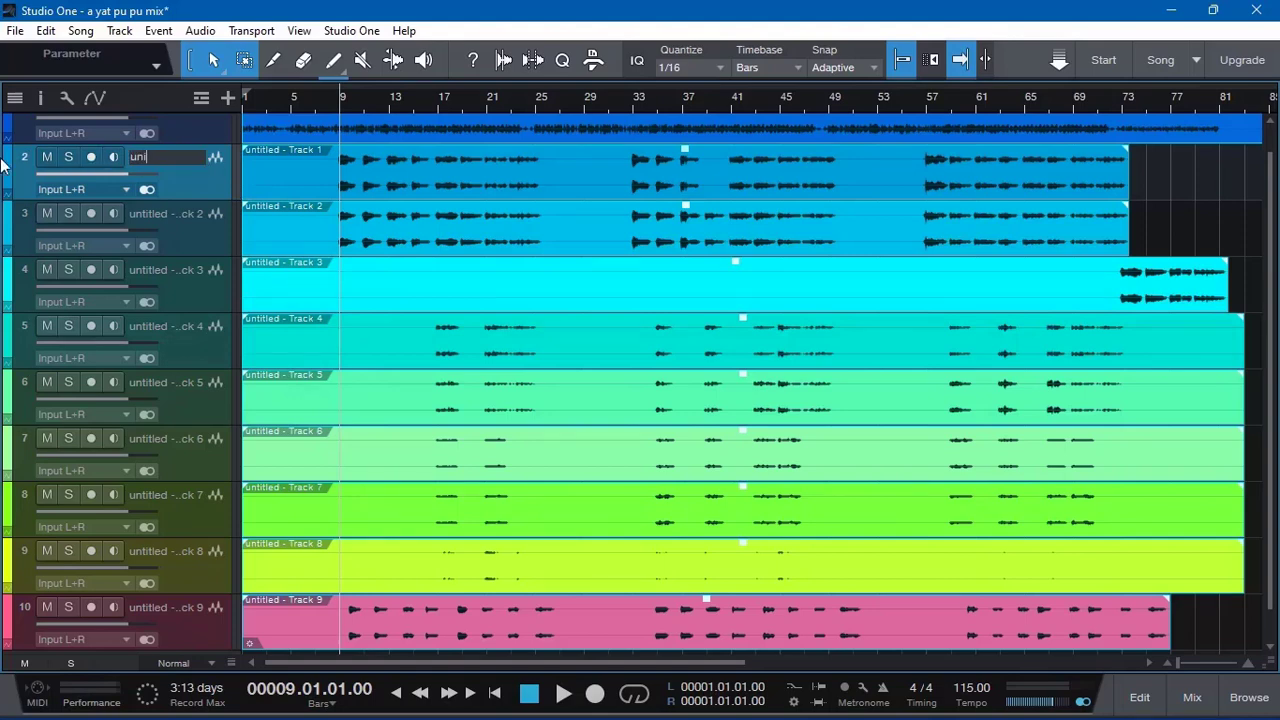
{"action": "key", "text": "Return"}
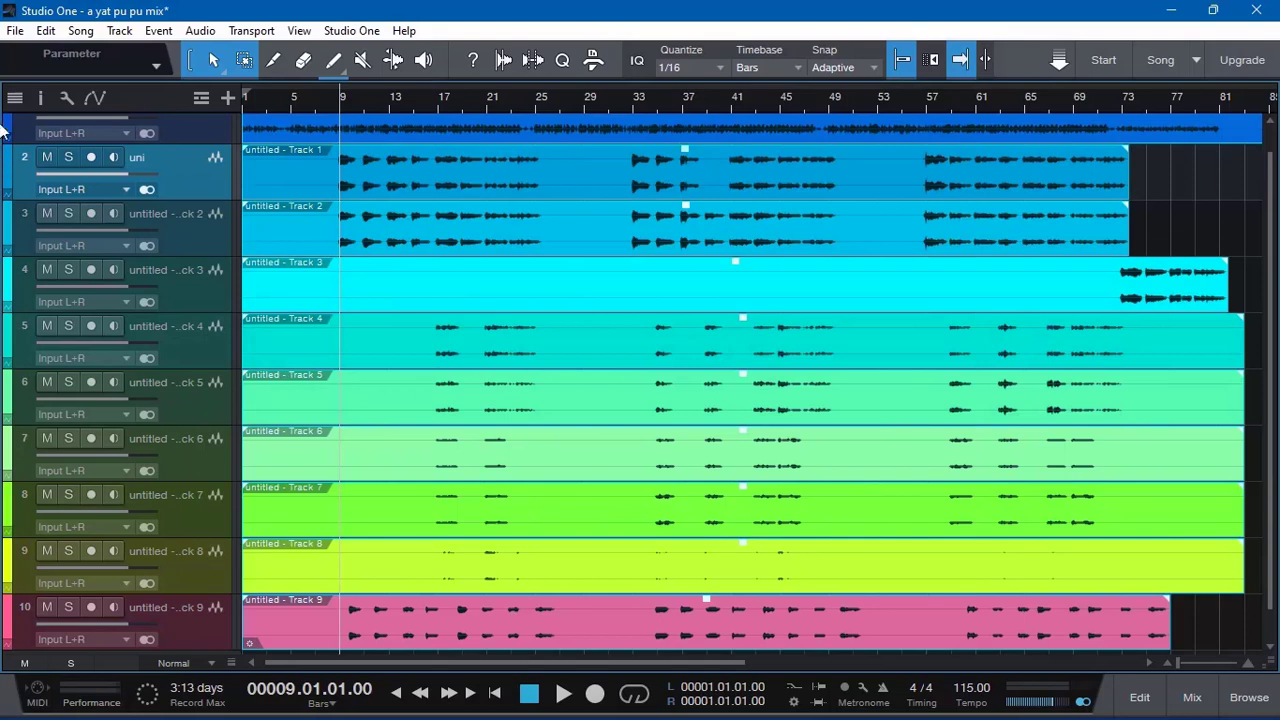
{"action": "left_click_drag", "start_coordinate": [182, 193], "coordinate": [192, 238]}
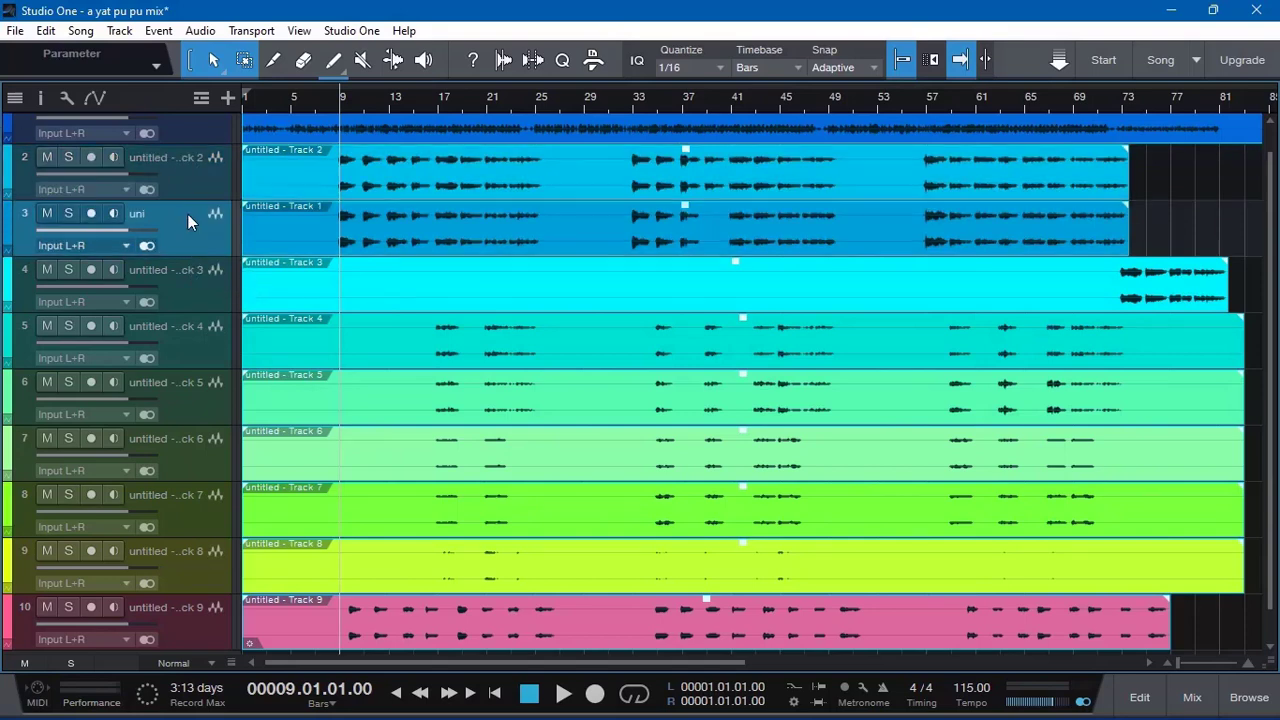
- Solo the Track 2 vocal and listen to it from bar 9, then release the solo
{"action": "left_click", "coordinate": [185, 167]}
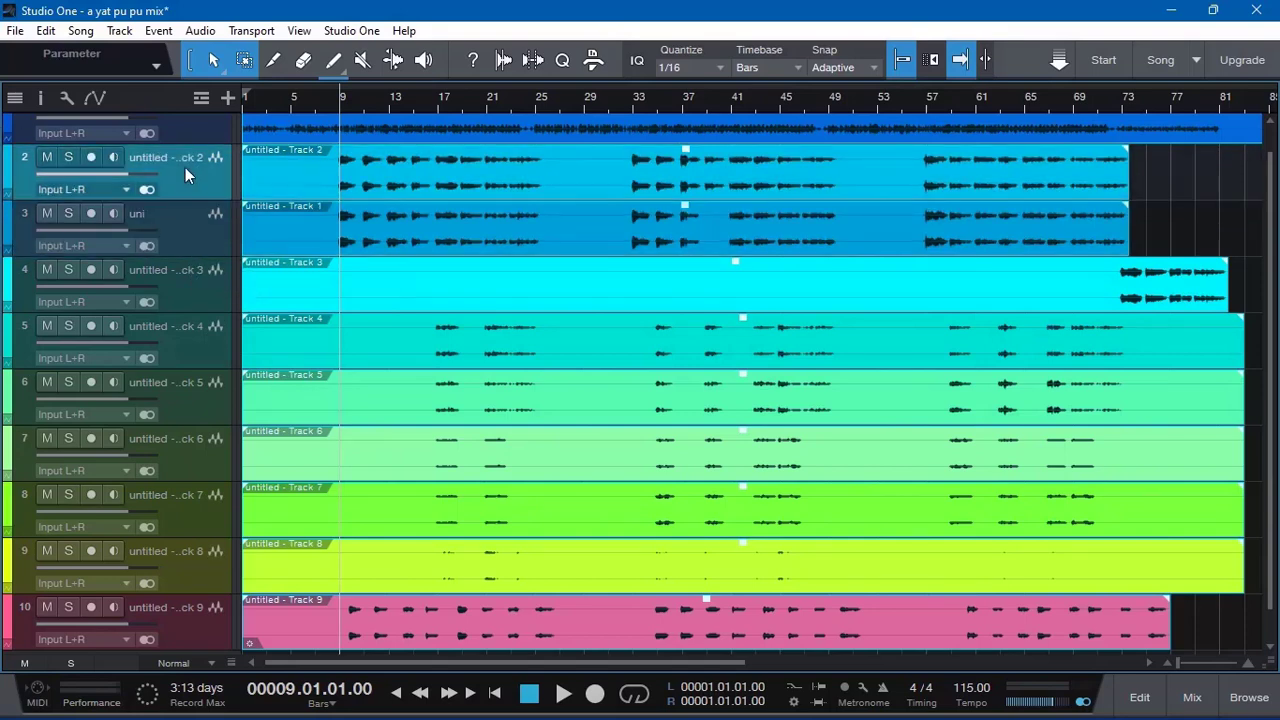
{"action": "left_click", "coordinate": [72, 158]}
{"action": "key", "text": "space"}
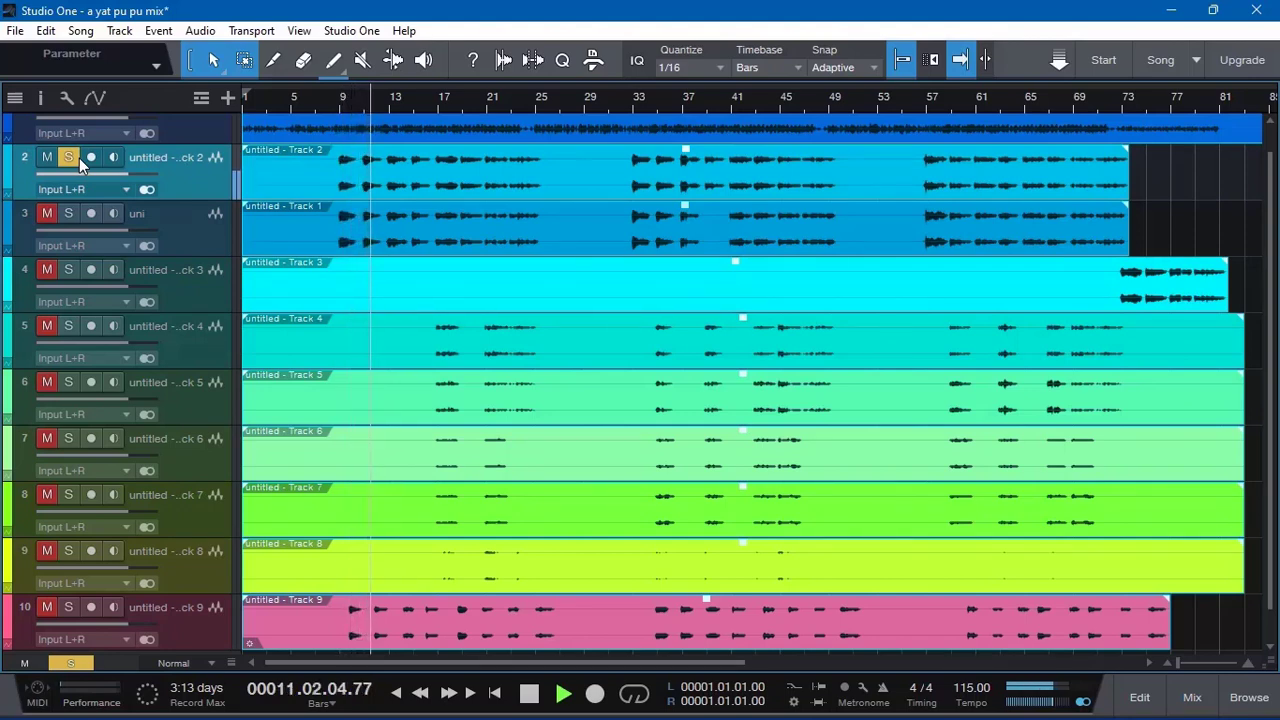
{"action": "key", "text": "space"}
{"action": "left_click", "coordinate": [69, 157]}
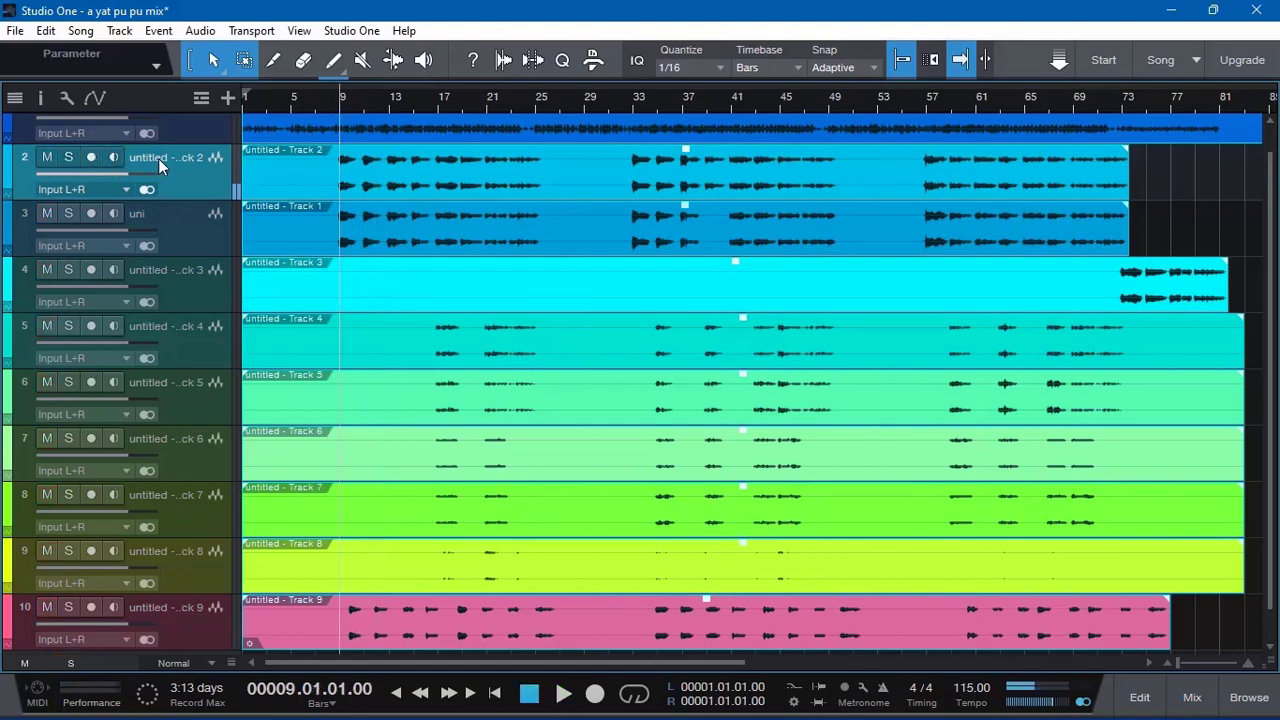
- Rename the "untitled - Track 2" track as "main"
{"action": "double_click", "coordinate": [158, 158]}
{"action": "type", "text": "main"}
{"action": "key", "text": "Return"}
- Move the Track 9 vocal directly below the "uni" track, then solo it and listen from bar 9
{"action": "left_click", "coordinate": [193, 628]}
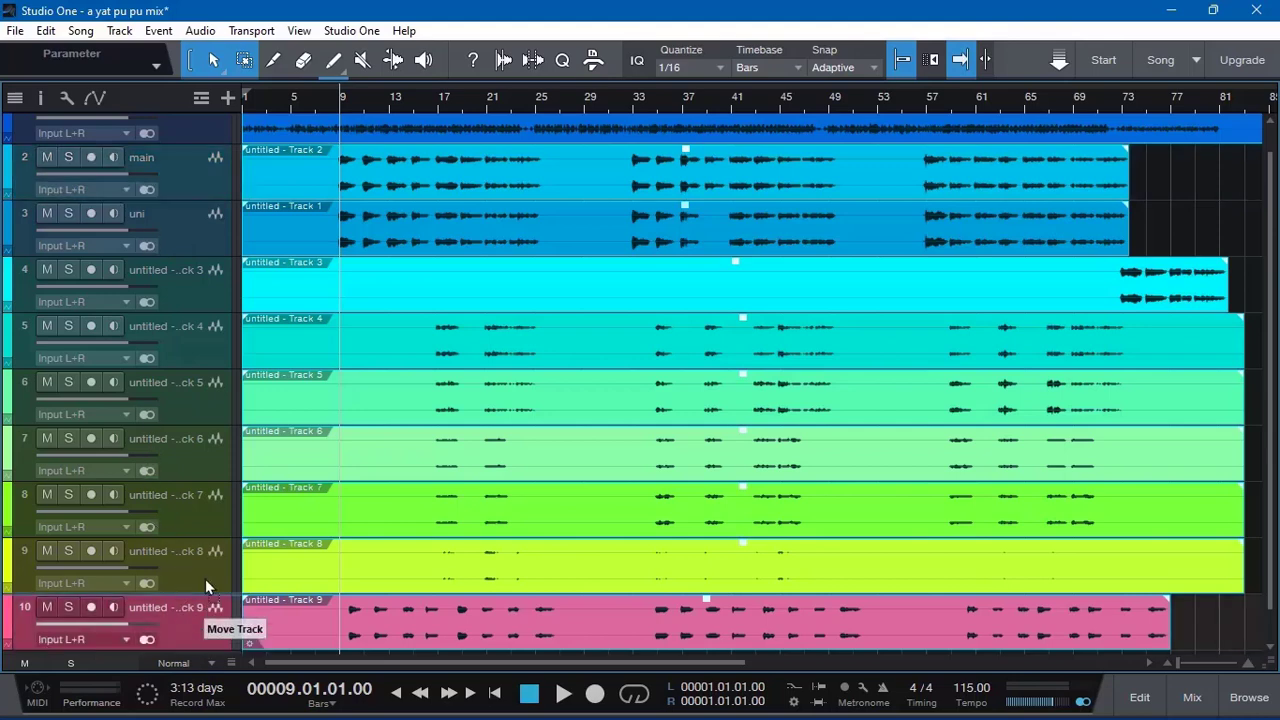
{"action": "left_click_drag", "start_coordinate": [210, 285], "coordinate": [195, 260]}
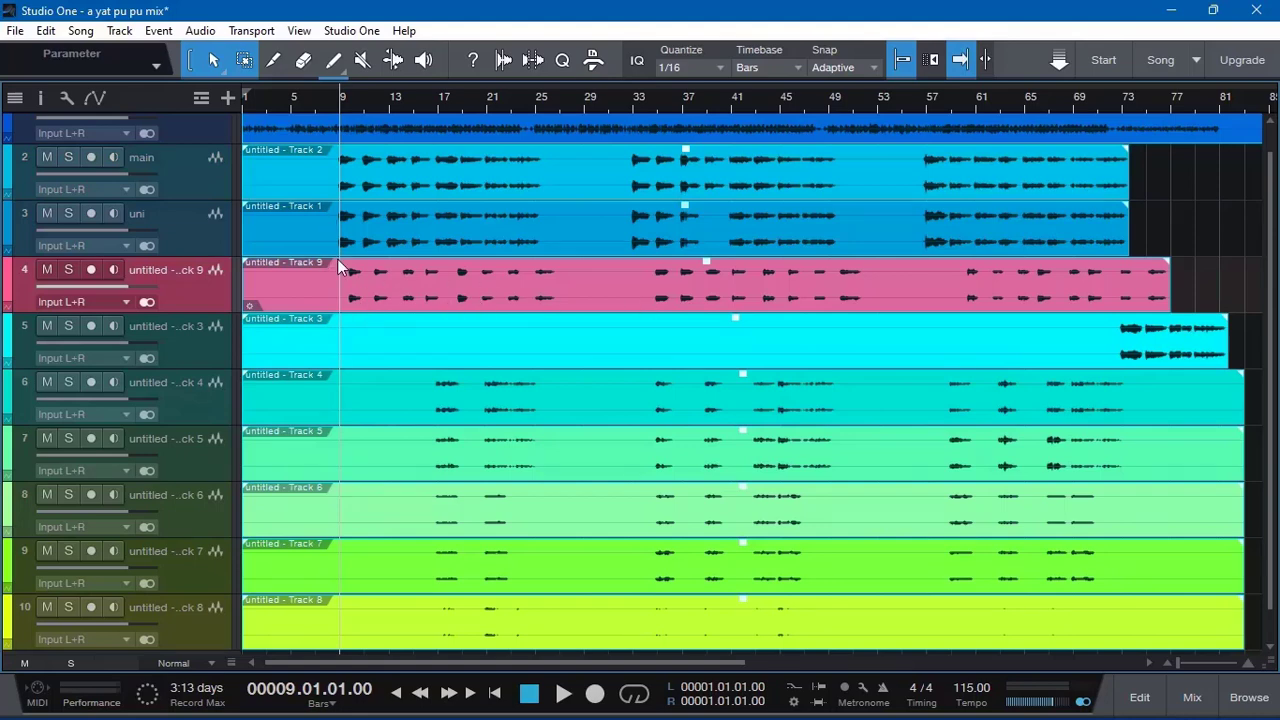
{"action": "left_click", "coordinate": [67, 269]}
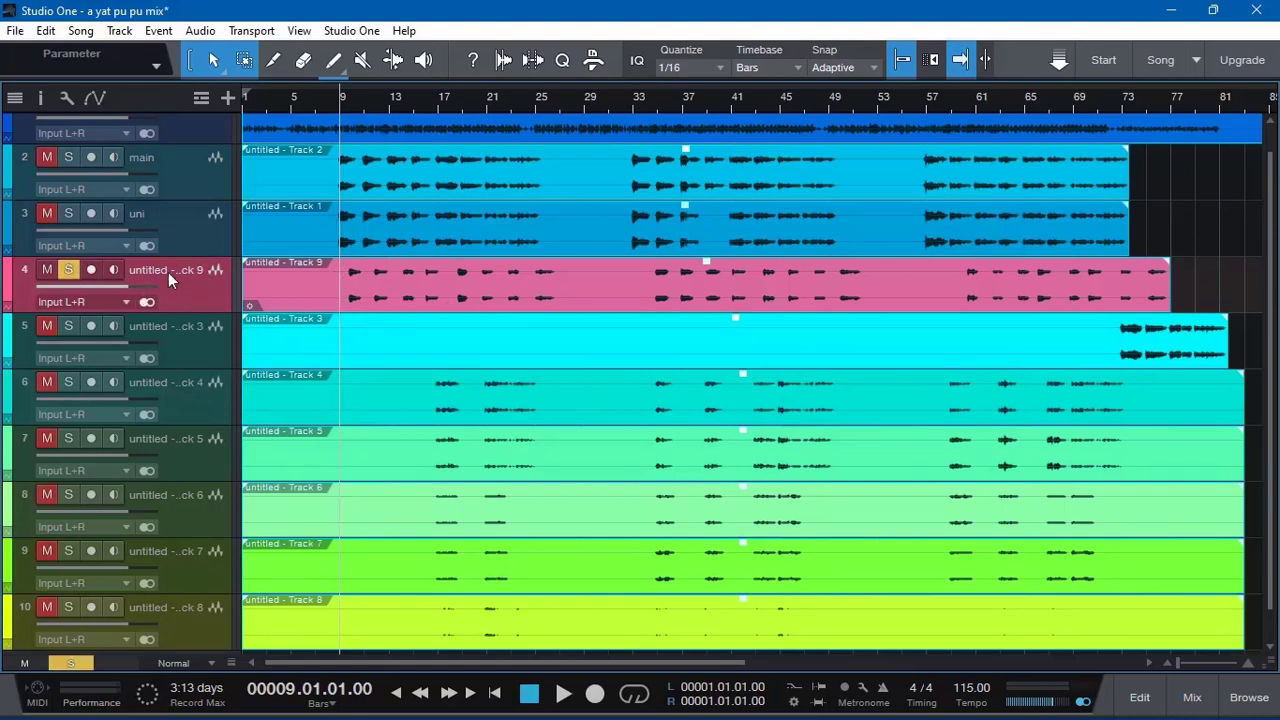
{"action": "left_click", "coordinate": [348, 101]}
{"action": "left_click", "coordinate": [345, 118]}
{"action": "key", "text": "e"}
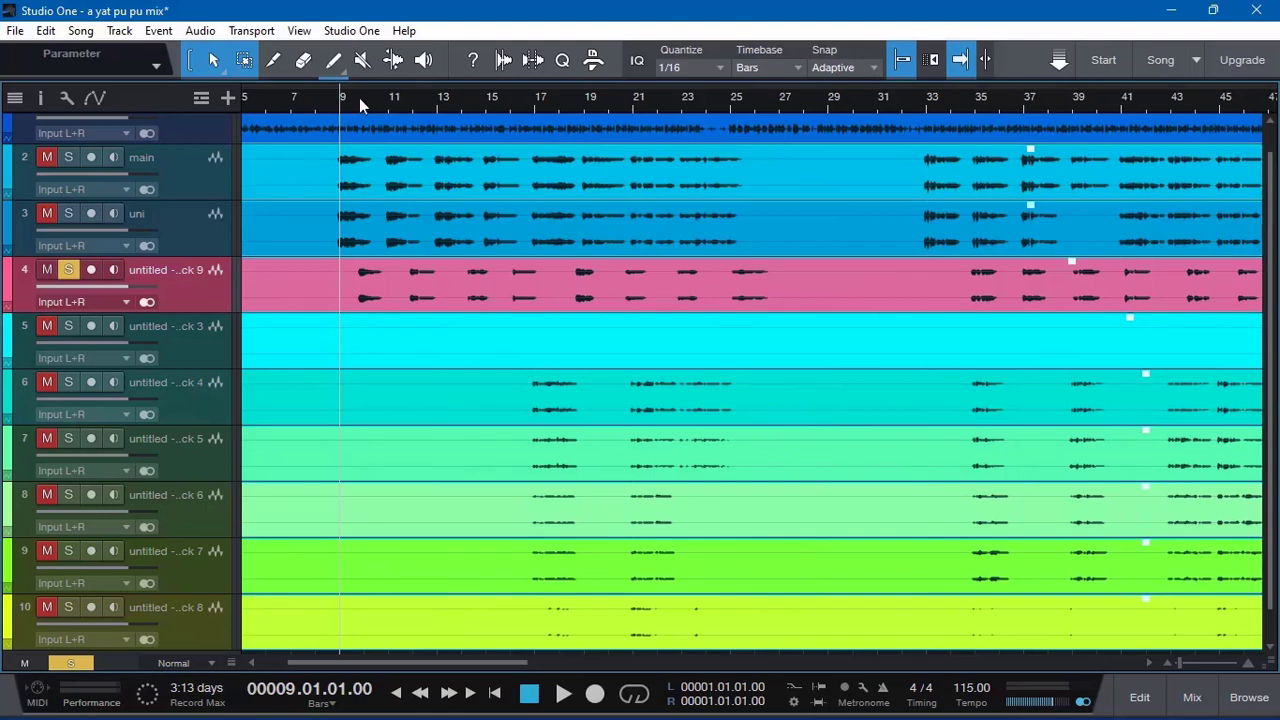
{"action": "key", "text": "space"}
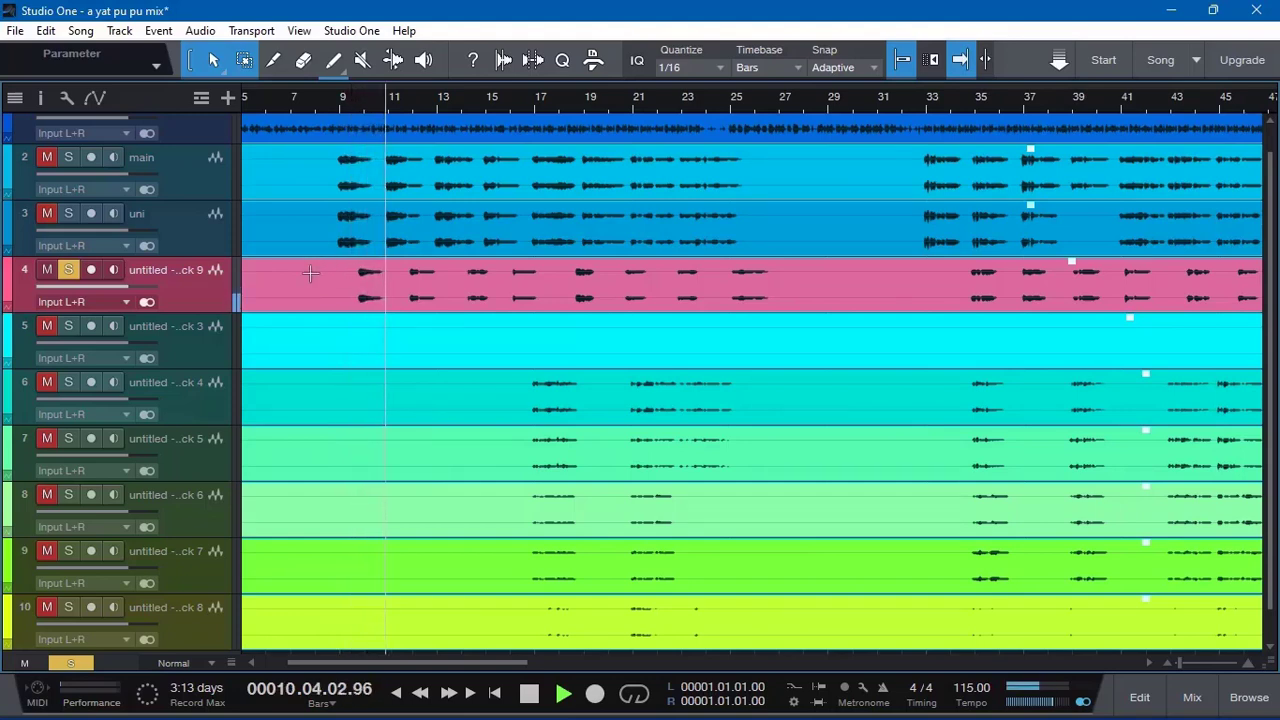
{"action": "key", "text": "space"}
- Rename the "untitled - Track 9" track as "filll"
{"action": "double_click", "coordinate": [162, 271]}
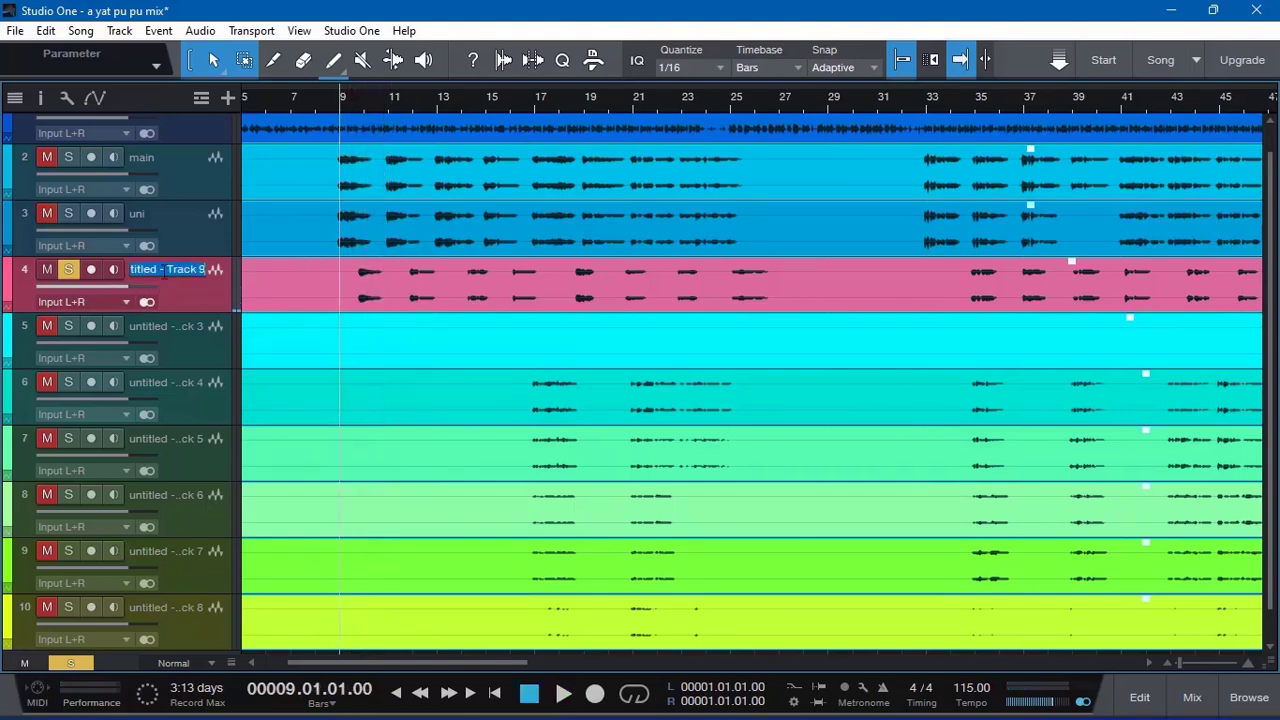
{"action": "type", "text": "fi"}
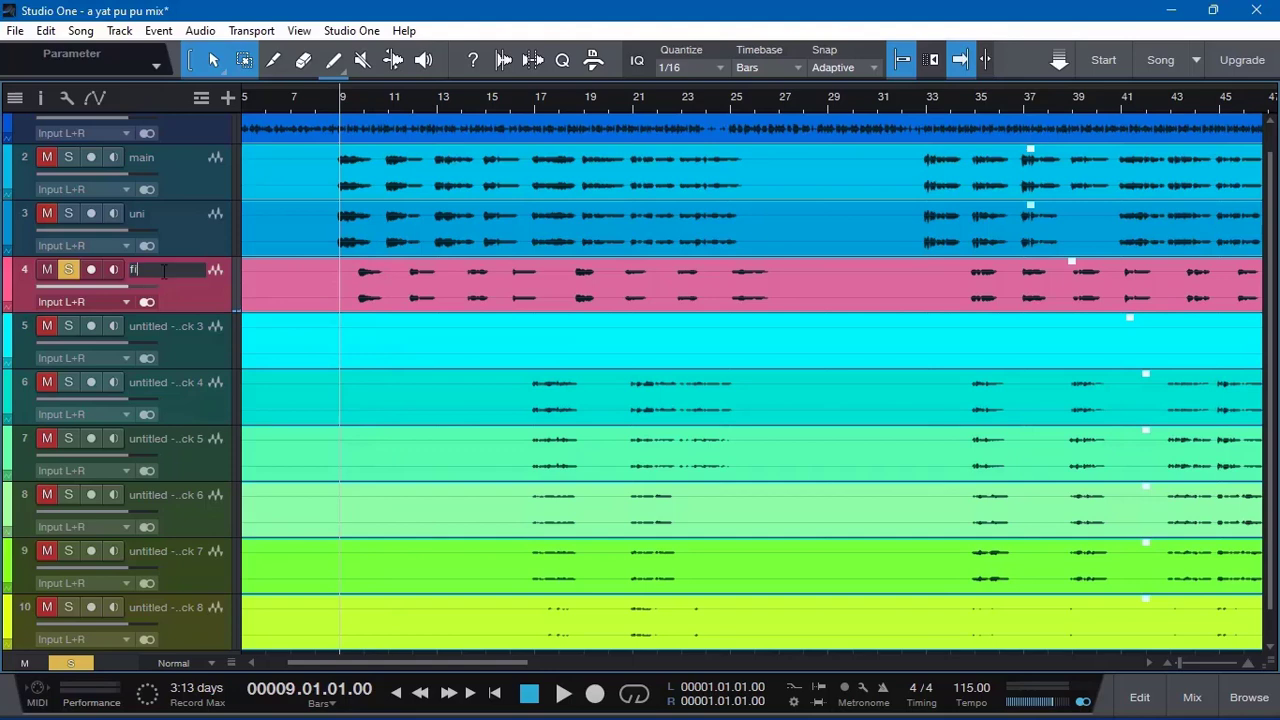
{"action": "type", "text": "lll"}
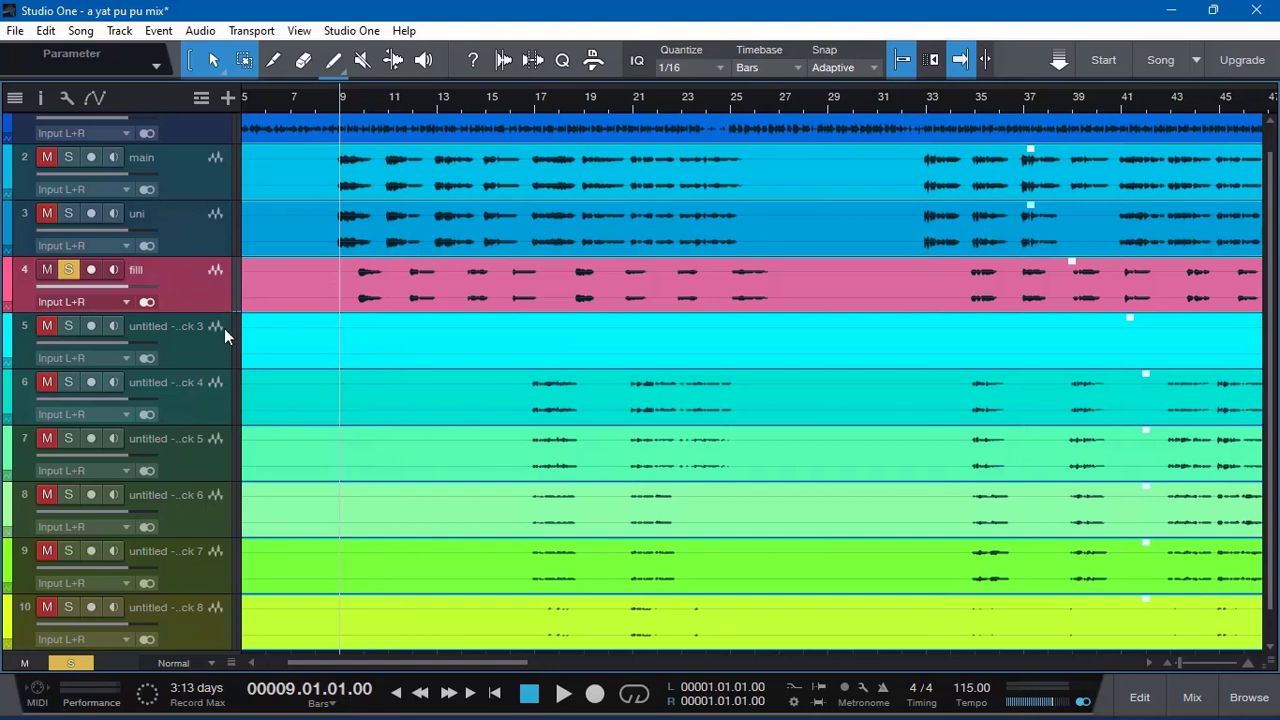
- Listen to the soloed "filll" track from bar 12, then release its solo
{"action": "left_click", "coordinate": [415, 98]}
{"action": "key", "text": "space"}
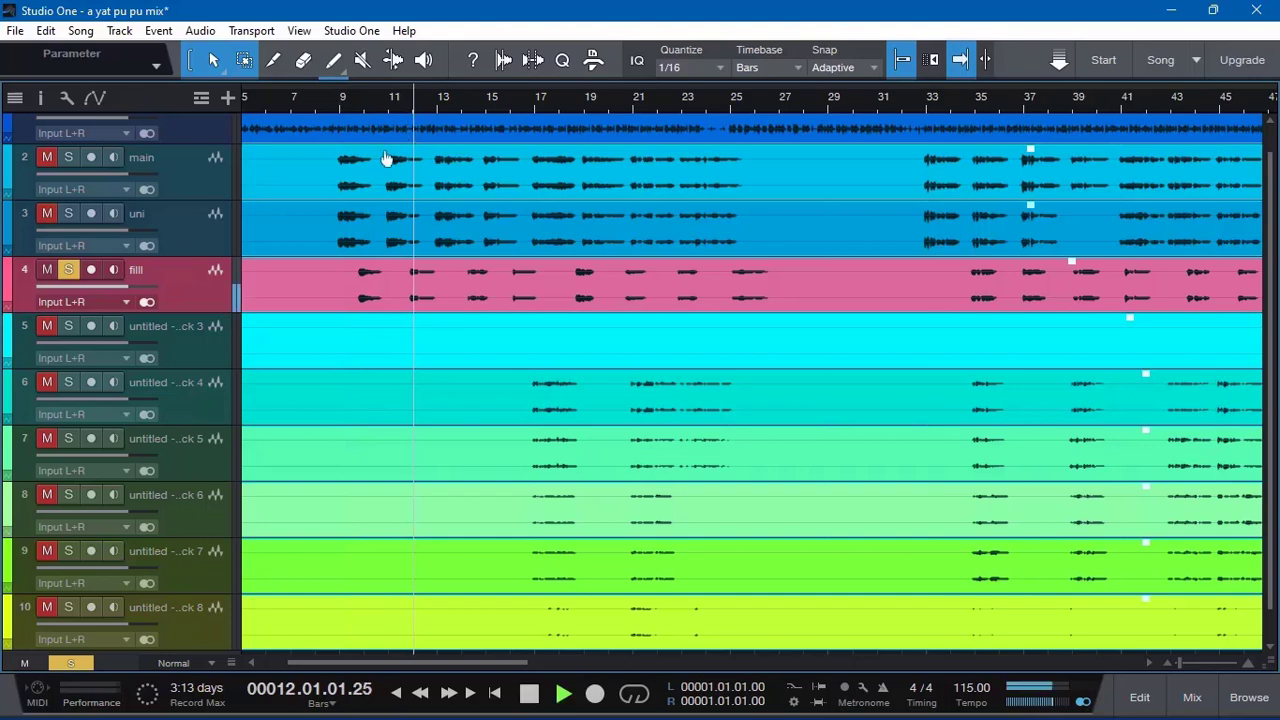
{"action": "key", "text": "space"}
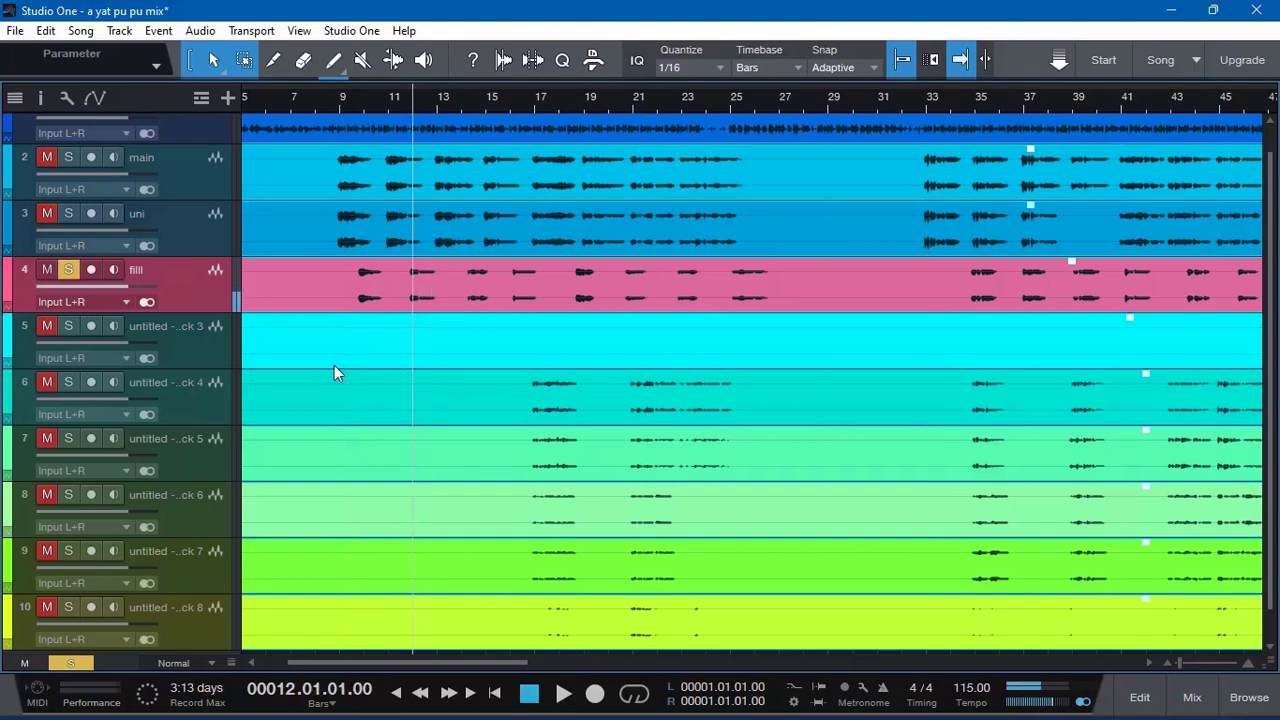
{"action": "scroll", "coordinate": [334, 367], "scroll_direction": "down", "scroll_amount": 2}
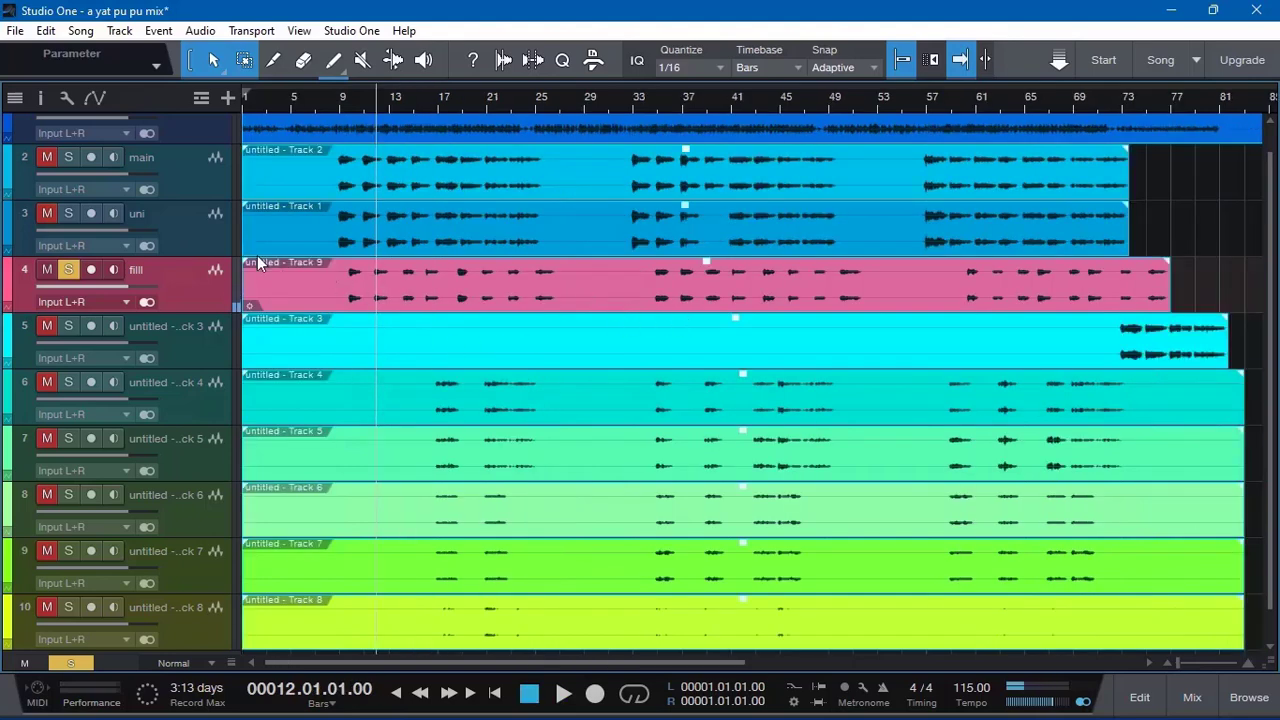
{"action": "left_click", "coordinate": [68, 269]}
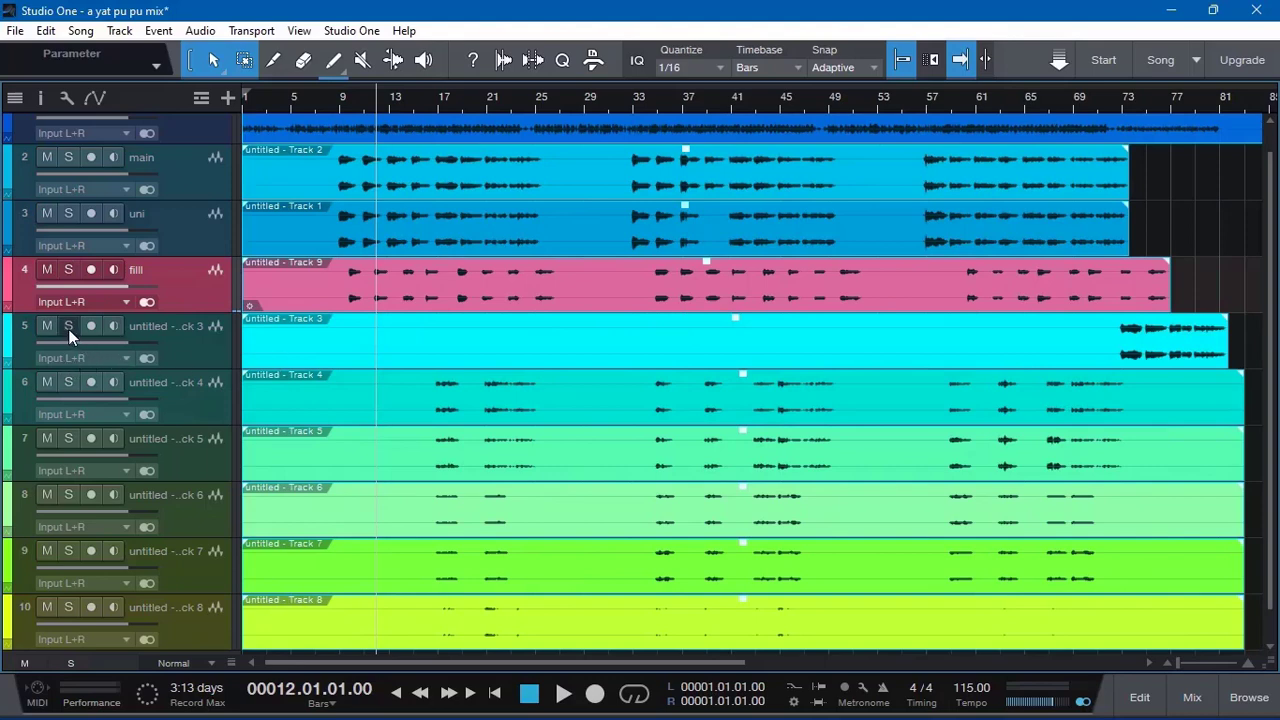
- Solo the Track 3 vocal and listen to it from bar 73, then release the solo
{"action": "left_click", "coordinate": [68, 326]}
{"action": "left_click", "coordinate": [1123, 98]}
{"action": "key", "text": "space"}
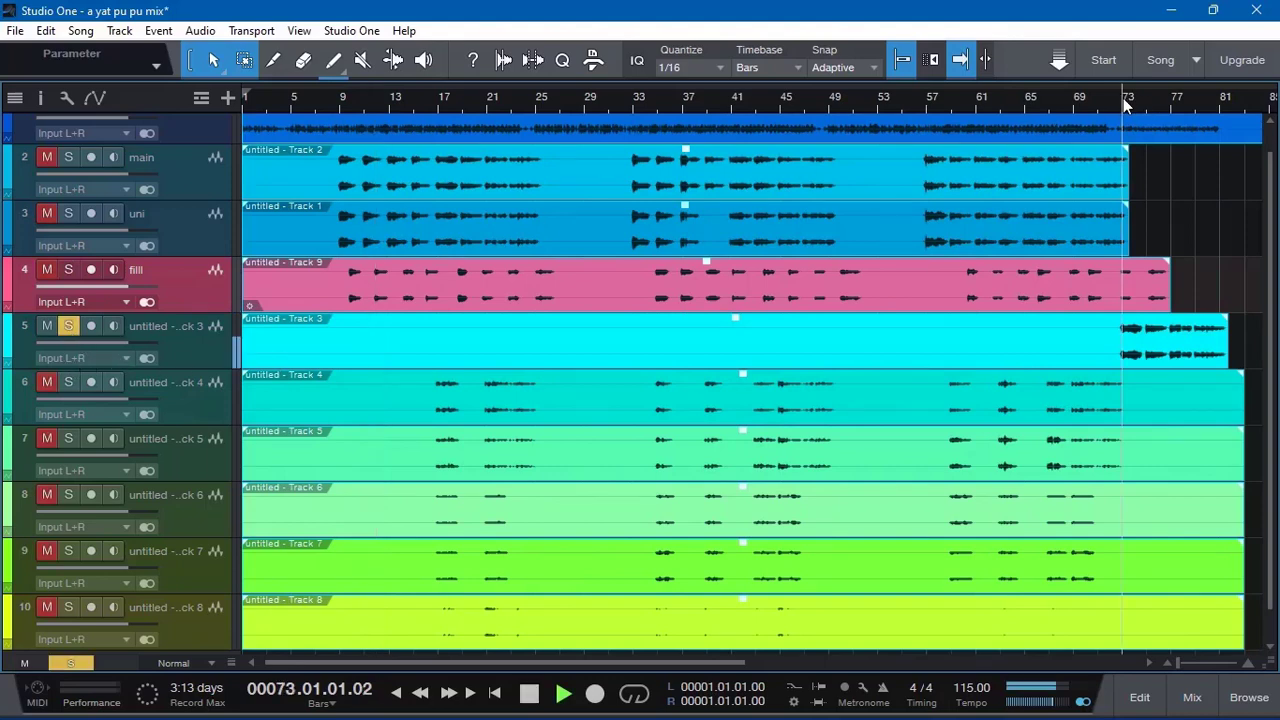
{"action": "key", "text": "space"}
{"action": "left_click", "coordinate": [67, 326]}
- Rename the "untitled - Track 3" track as "ending" and move it below the Track 8 vocal
{"action": "left_click", "coordinate": [181, 335]}
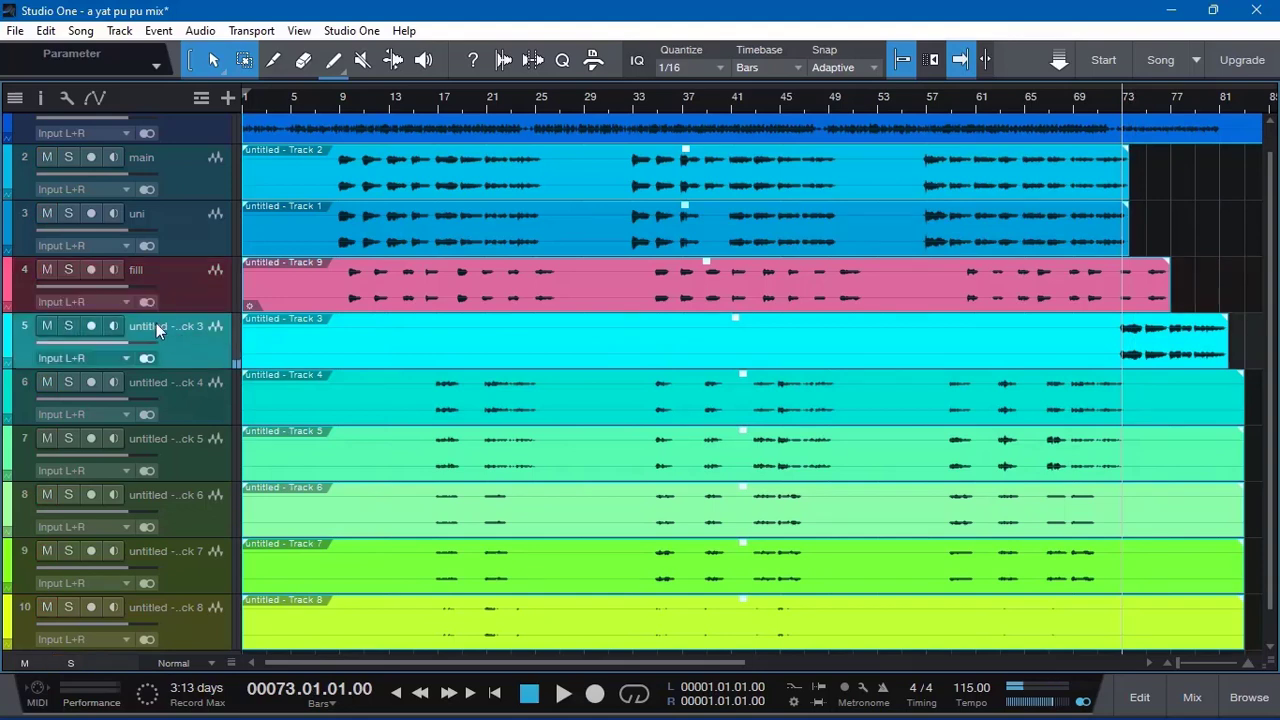
{"action": "double_click", "coordinate": [156, 326]}
{"action": "type", "text": "ending"}
{"action": "key", "text": "Return"}
{"action": "scroll", "coordinate": [189, 377], "scroll_direction": "down", "scroll_amount": 1}
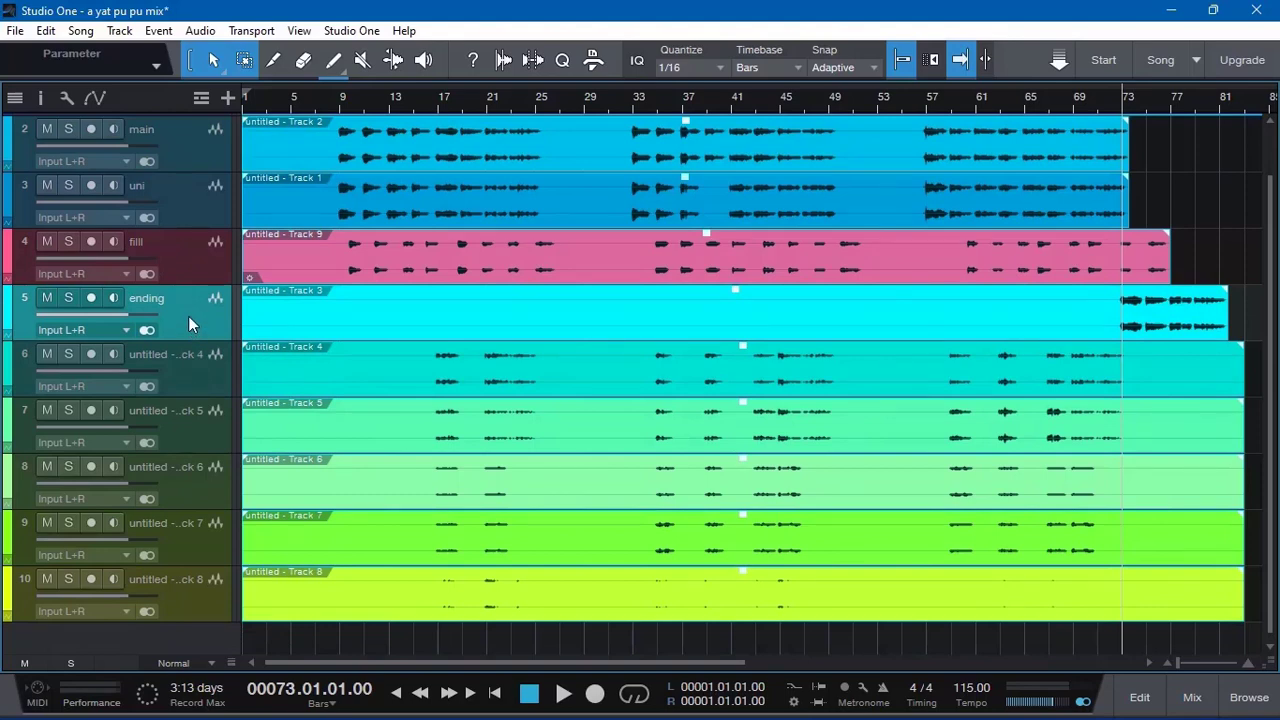
{"action": "left_click_drag", "start_coordinate": [196, 315], "coordinate": [195, 613]}
{"action": "left_click", "coordinate": [193, 562]}
{"action": "left_click", "coordinate": [206, 480]}
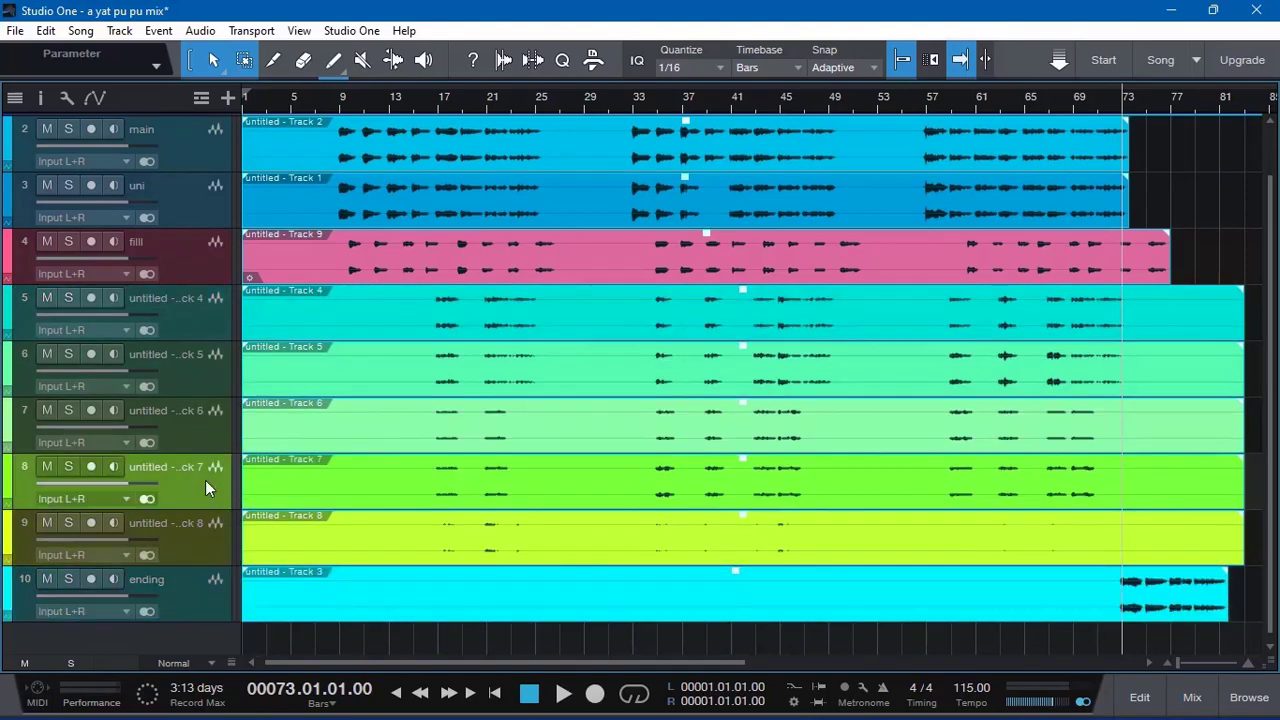
- Solo the Track 4 to Track 8 vocals together and listen to them from bar 17, then release all their solos
{"action": "left_click", "coordinate": [150, 299]}
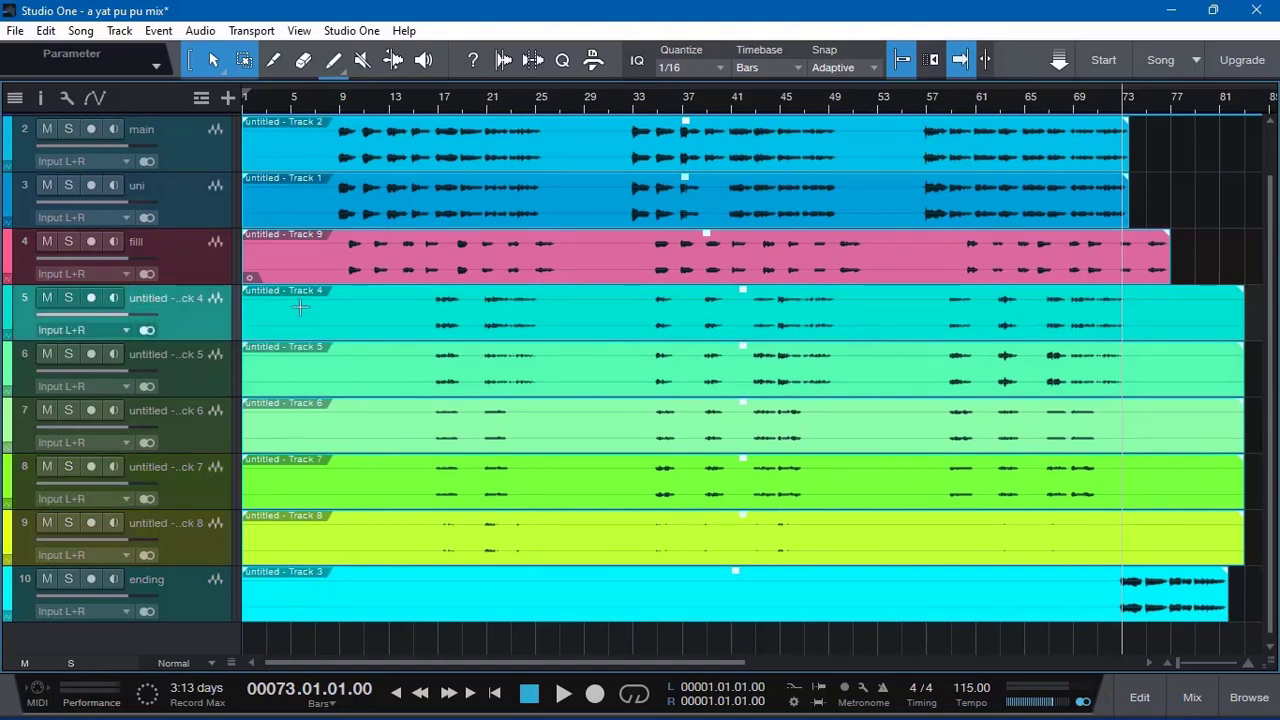
{"action": "left_click", "coordinate": [427, 100]}
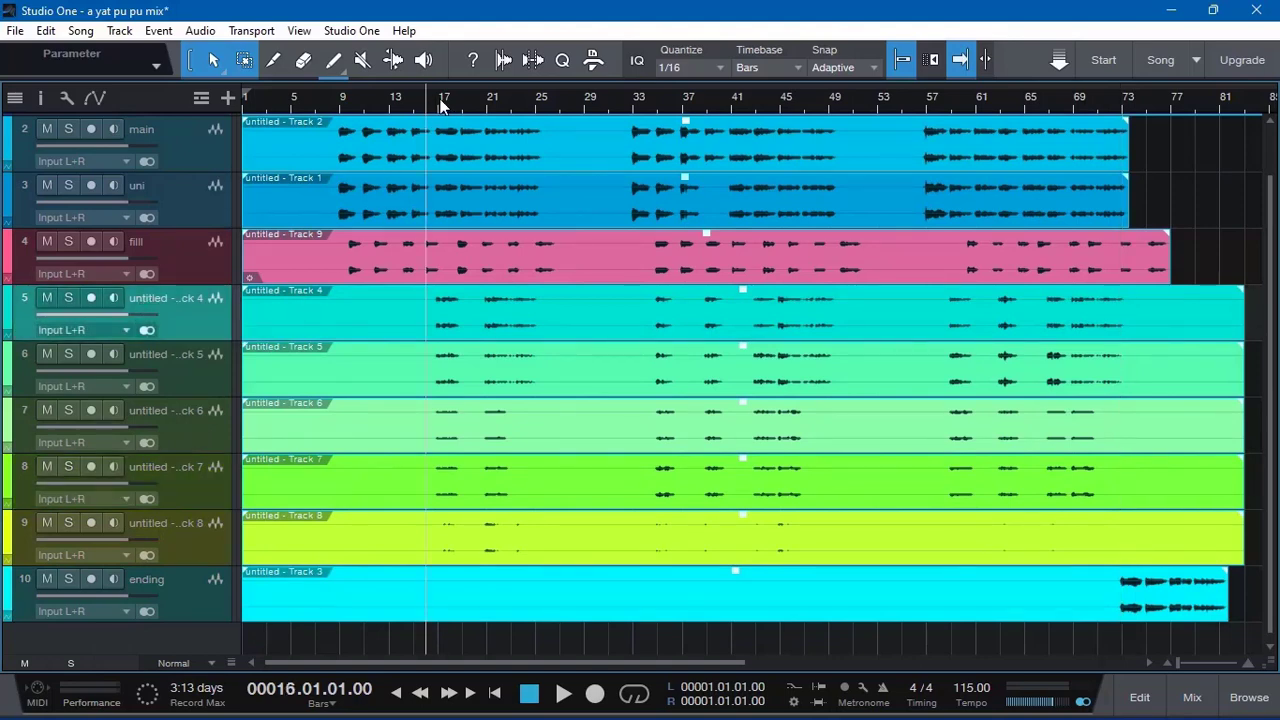
{"action": "left_click", "coordinate": [443, 103]}
{"action": "left_click", "coordinate": [67, 356]}
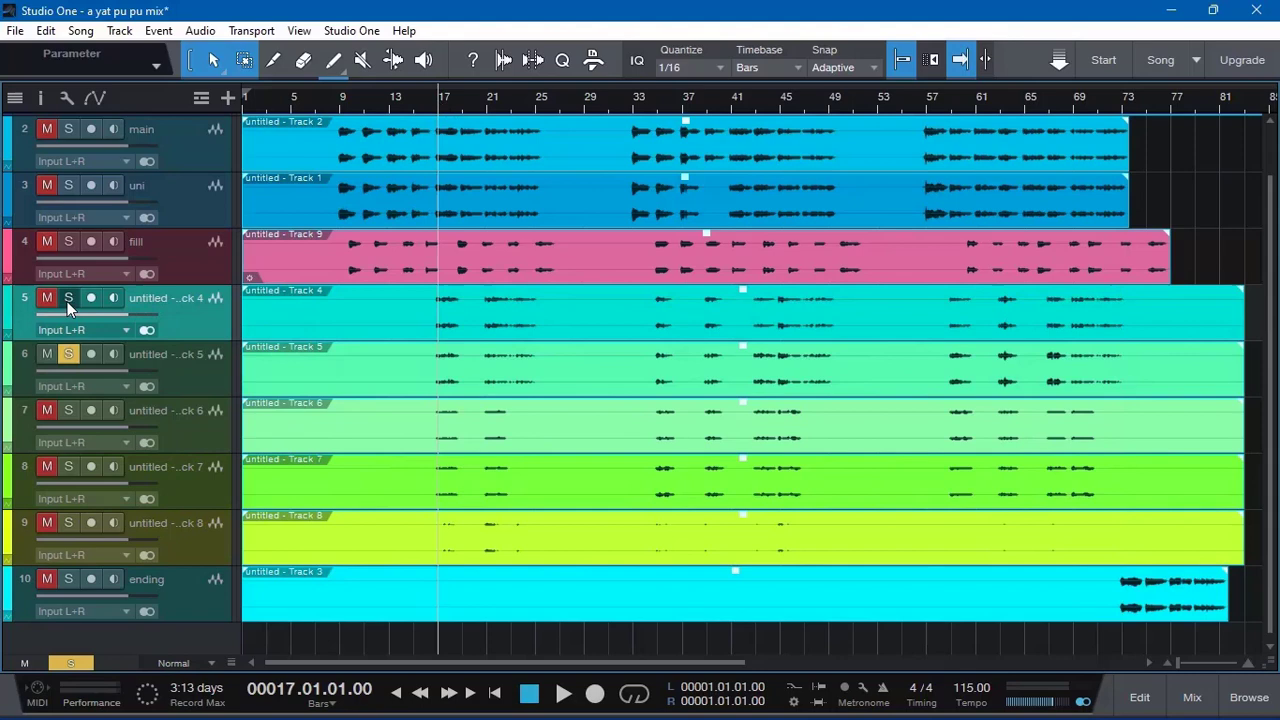
{"action": "left_click", "coordinate": [68, 410]}
{"action": "left_click", "coordinate": [67, 465]}
{"action": "left_click", "coordinate": [68, 522]}
{"action": "key", "text": "space"}
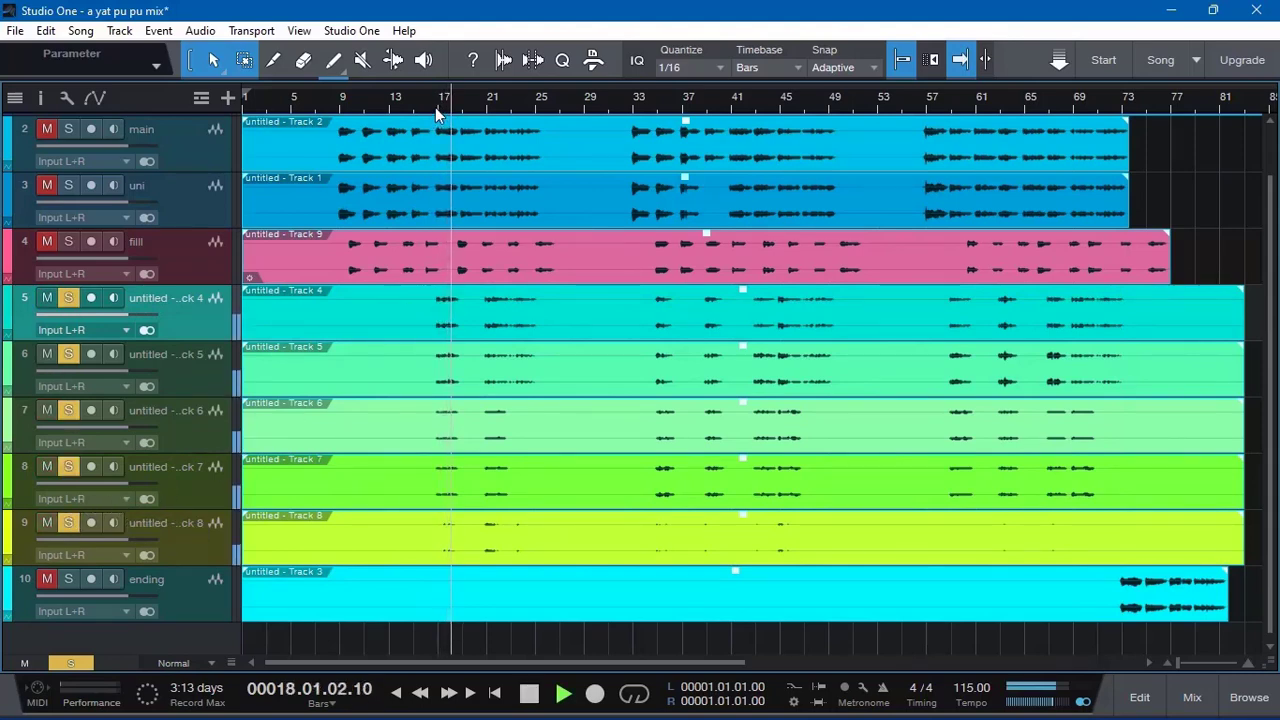
{"action": "key", "text": "space"}
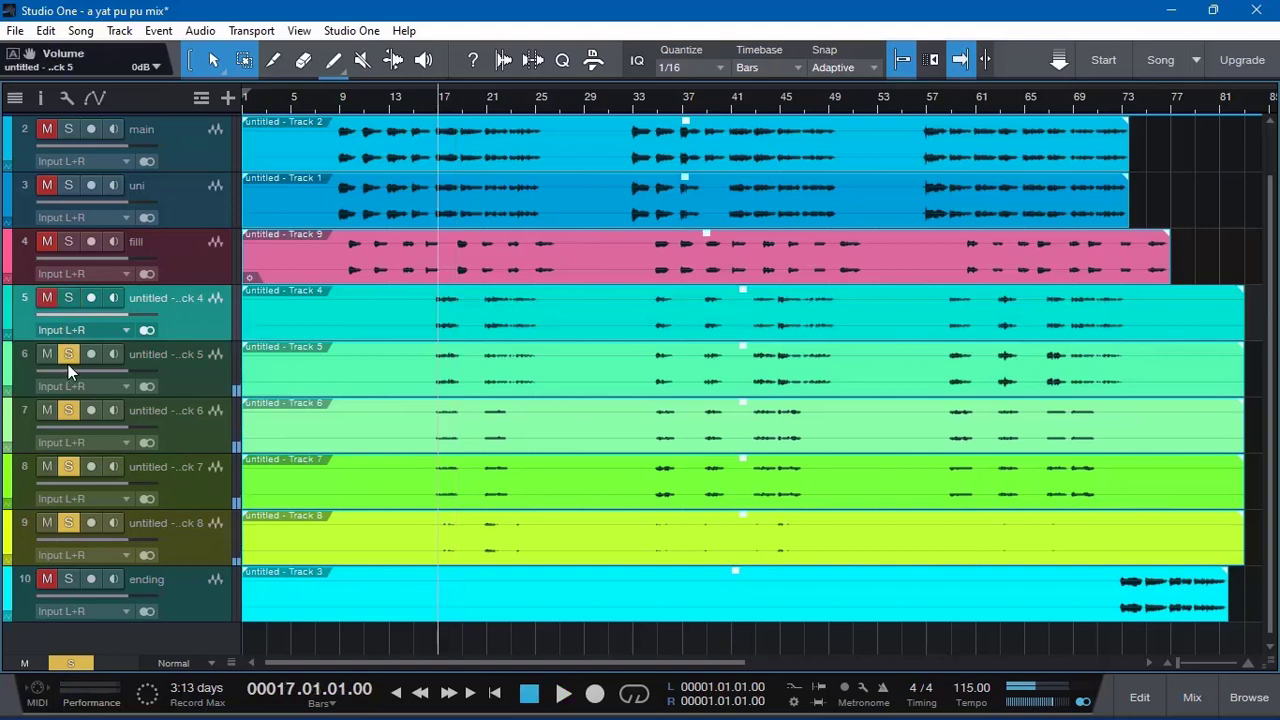
{"action": "left_click", "coordinate": [68, 355]}
{"action": "left_click", "coordinate": [68, 410]}
{"action": "left_click", "coordinate": [67, 466]}
{"action": "left_click", "coordinate": [66, 522]}
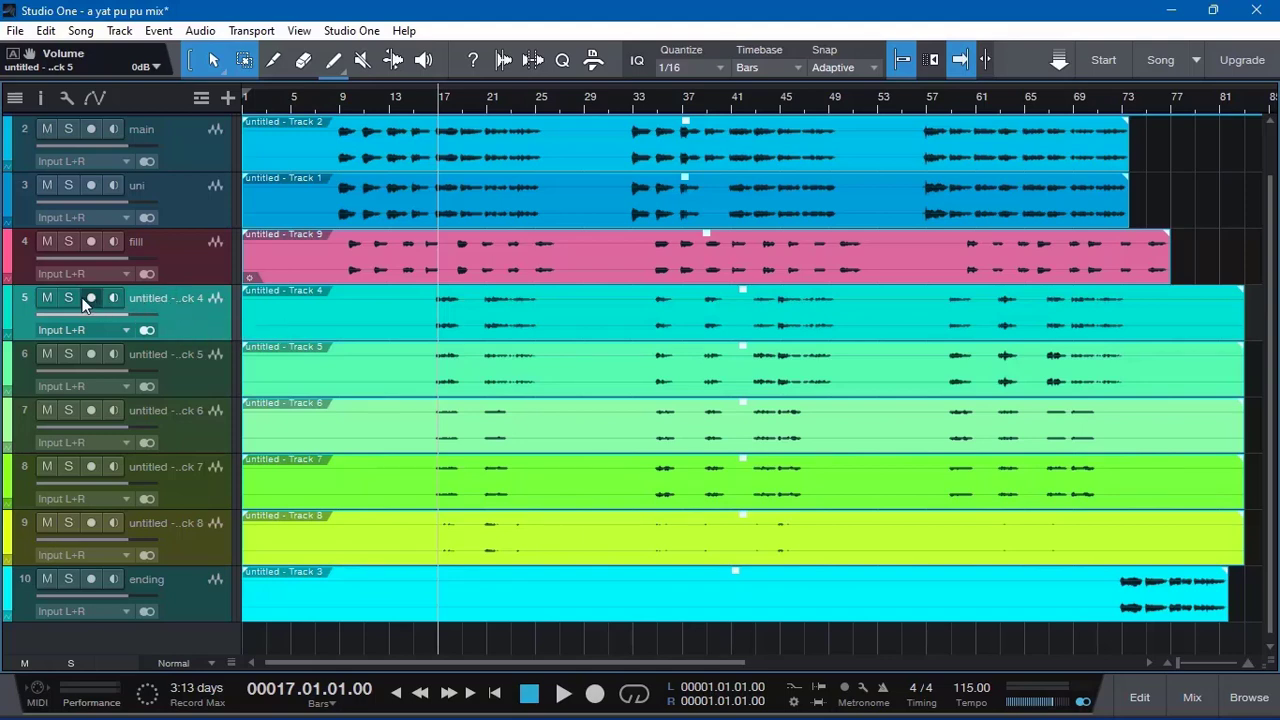
- Rename the "untitled - Track 4" track as "har 1" and the "untitled - Track 5" track as "har 2"
{"action": "double_click", "coordinate": [168, 297]}
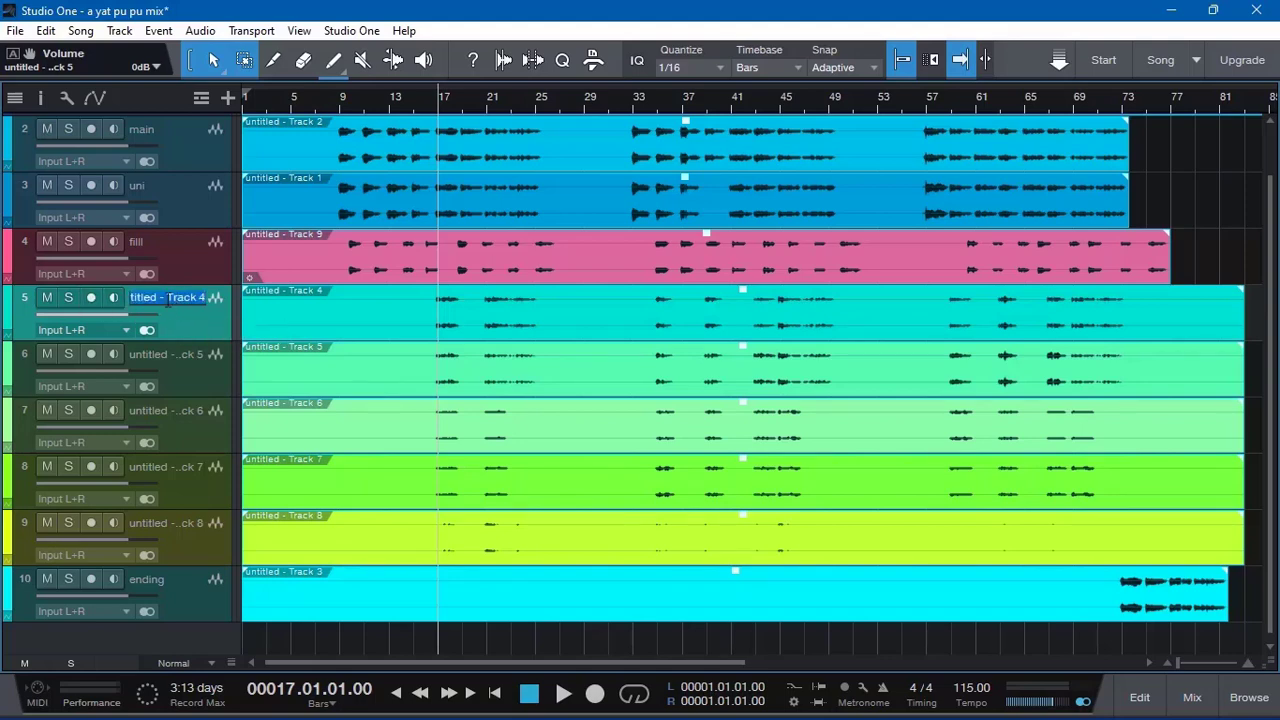
{"action": "type", "text": "har"}
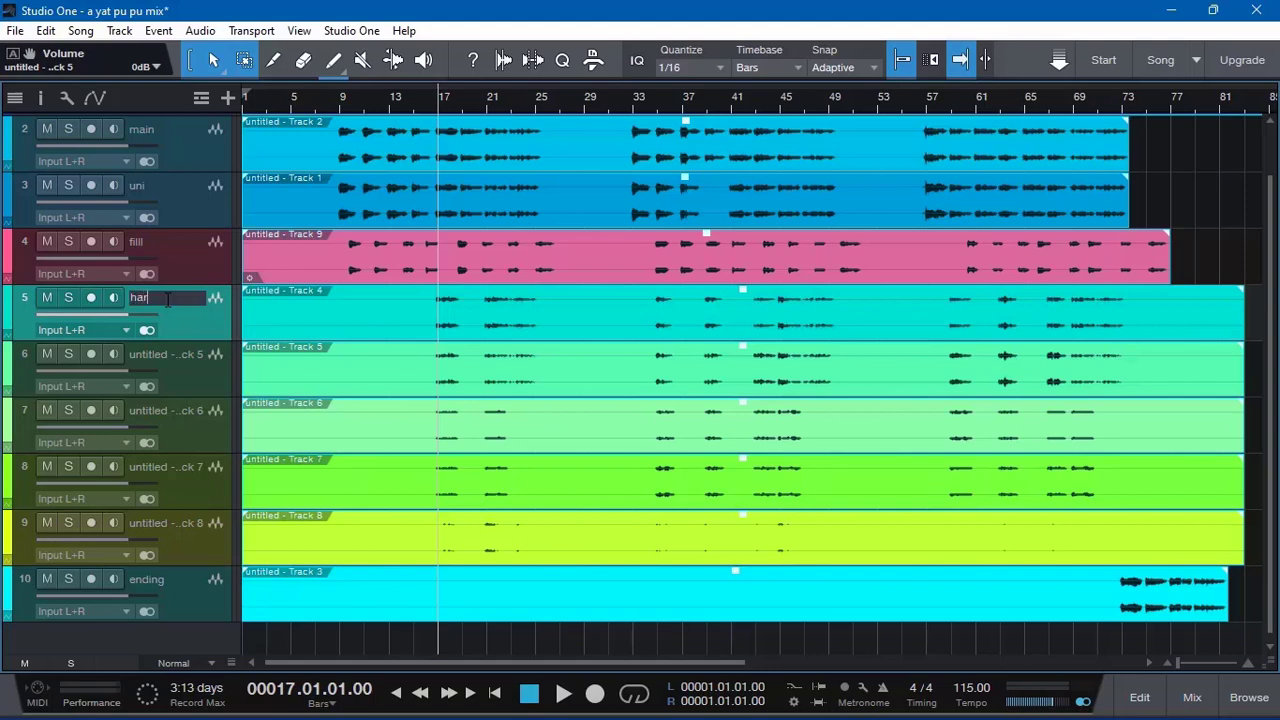
{"action": "type", "text": " 1"}
{"action": "key", "text": "Return"}
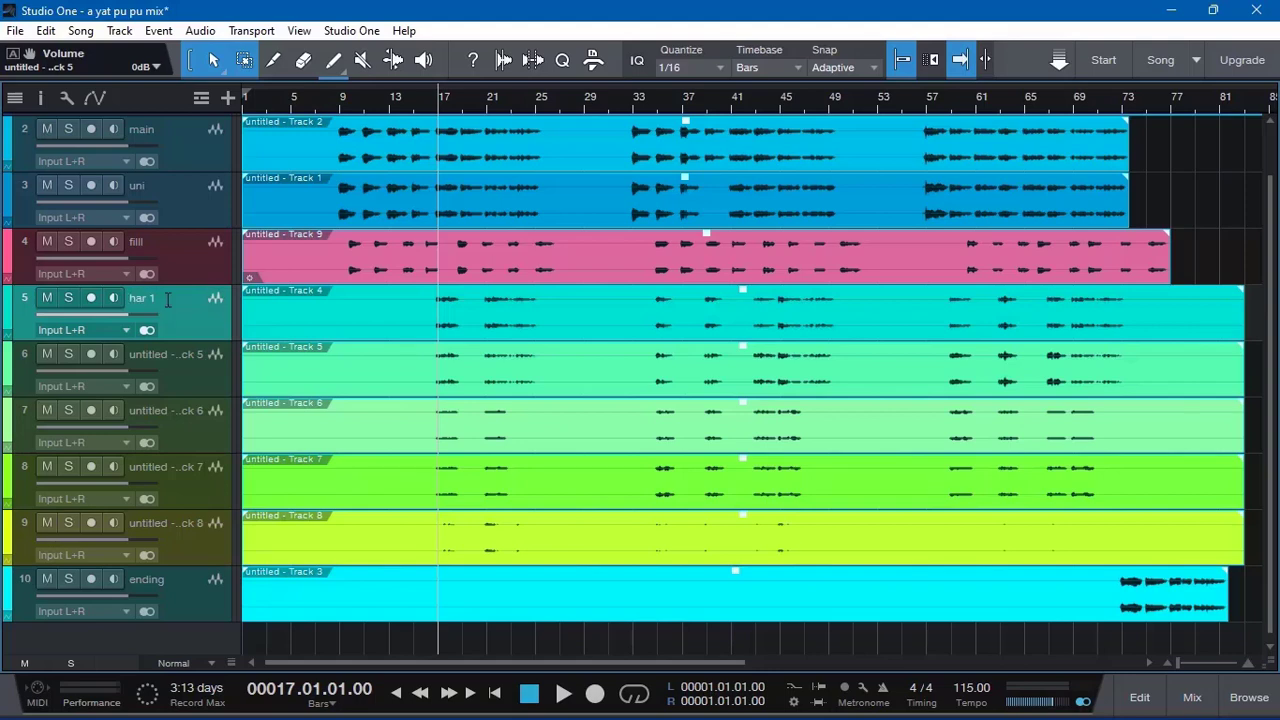
{"action": "left_click", "coordinate": [184, 356]}
{"action": "double_click", "coordinate": [184, 356]}
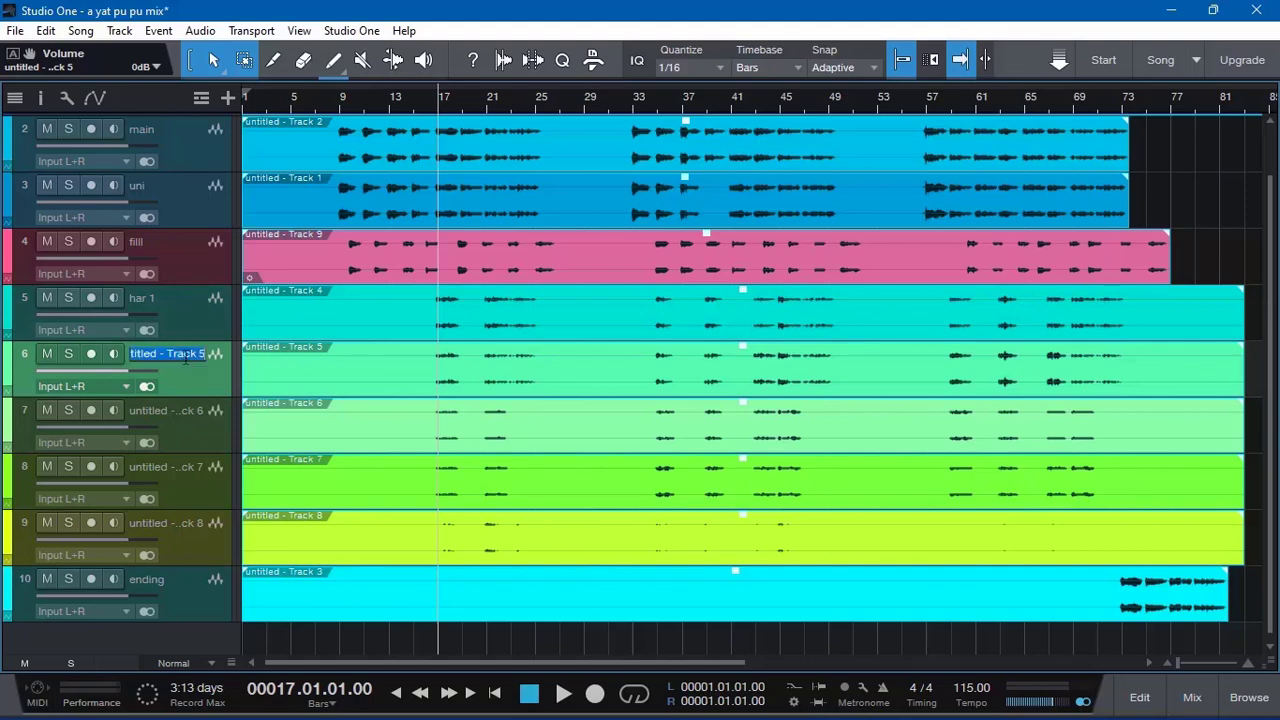
{"action": "type", "text": "har"}
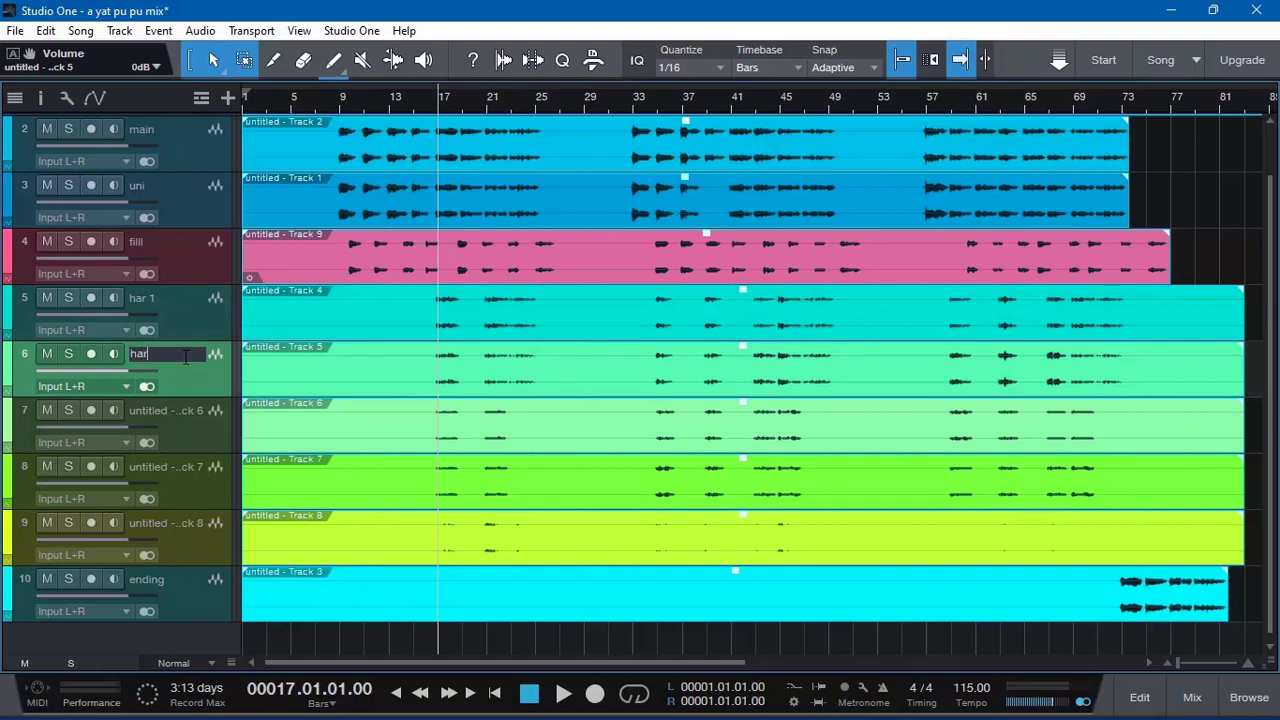
{"action": "type", "text": " 2"}
{"action": "key", "text": "Return"}
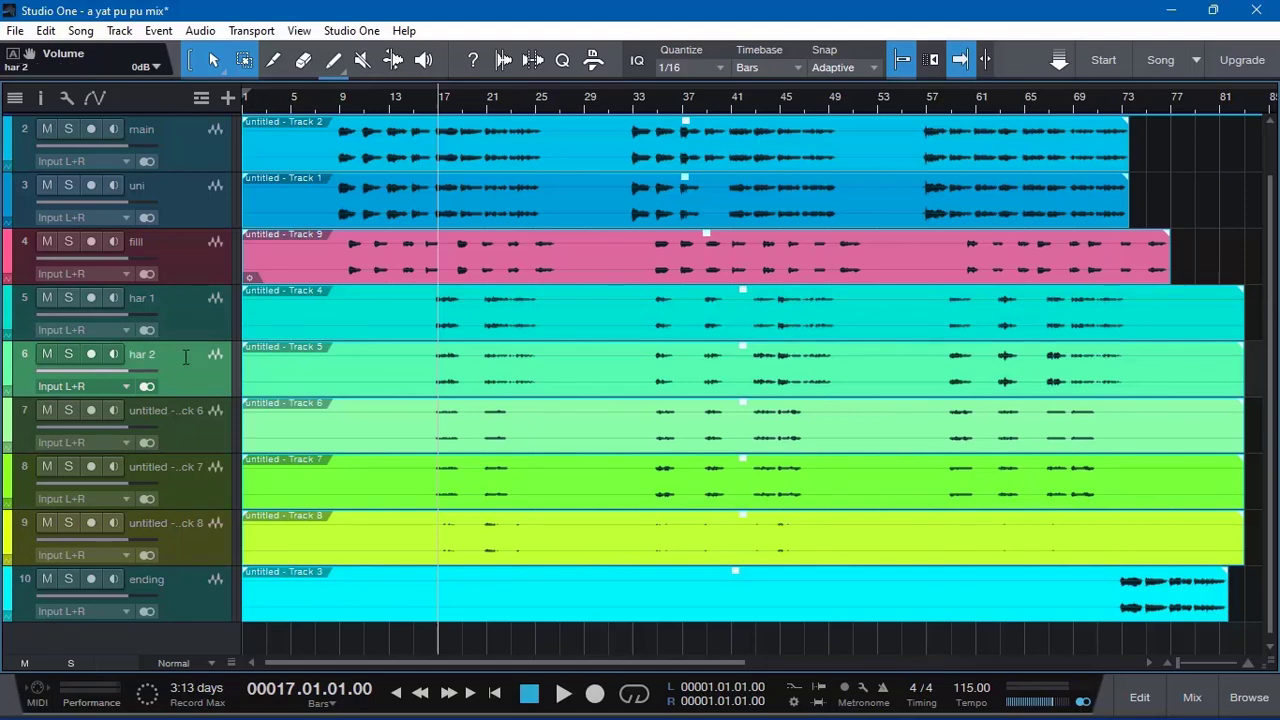
- Rename the "untitled - Track 6" track as "har 3" and the "untitled - Track 7" track as "har 4"
{"action": "double_click", "coordinate": [171, 410]}
{"action": "type", "text": "ha"}
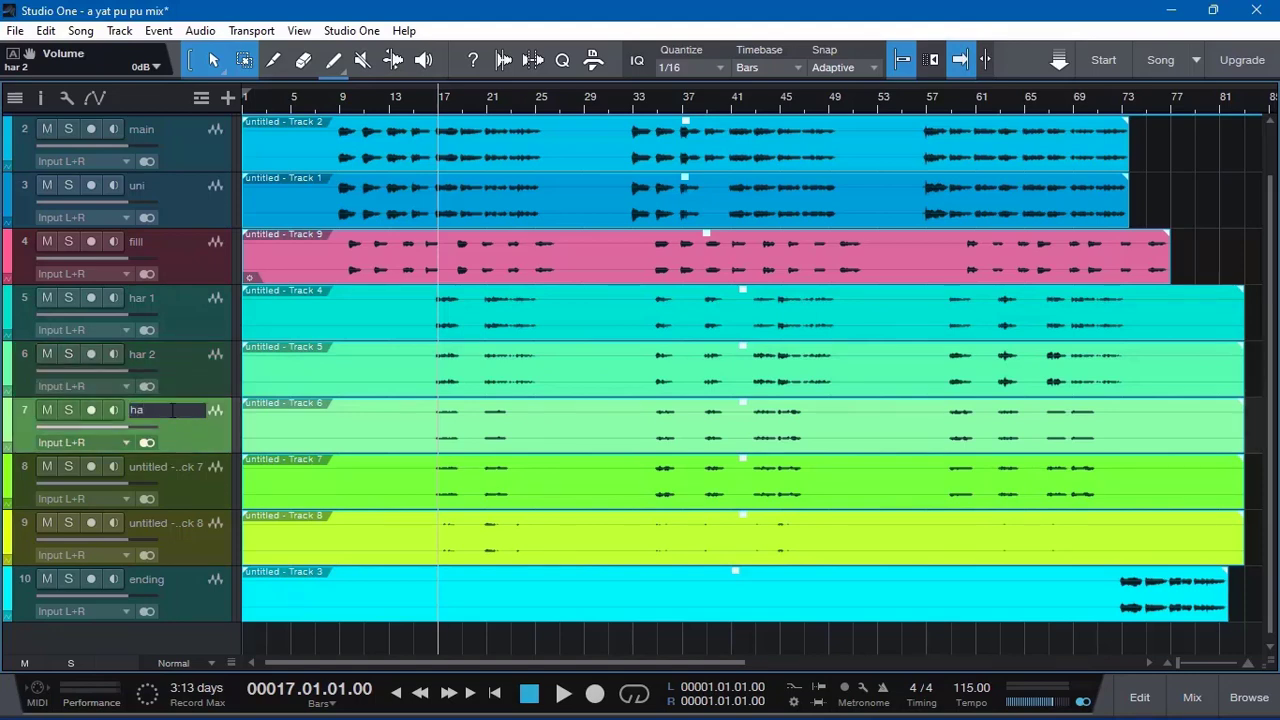
{"action": "type", "text": "r3"}
{"action": "key", "text": "Left"}
{"action": "key", "text": "Return"}
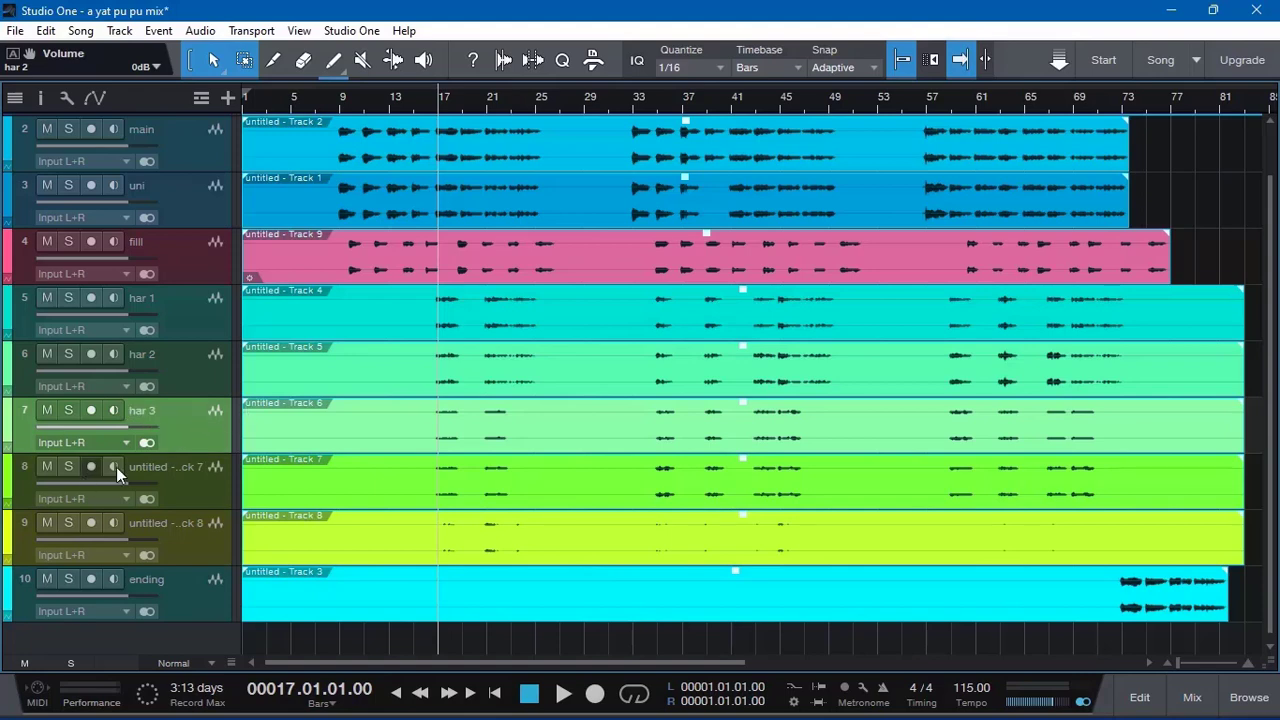
{"action": "double_click", "coordinate": [151, 466]}
{"action": "type", "text": "h"}
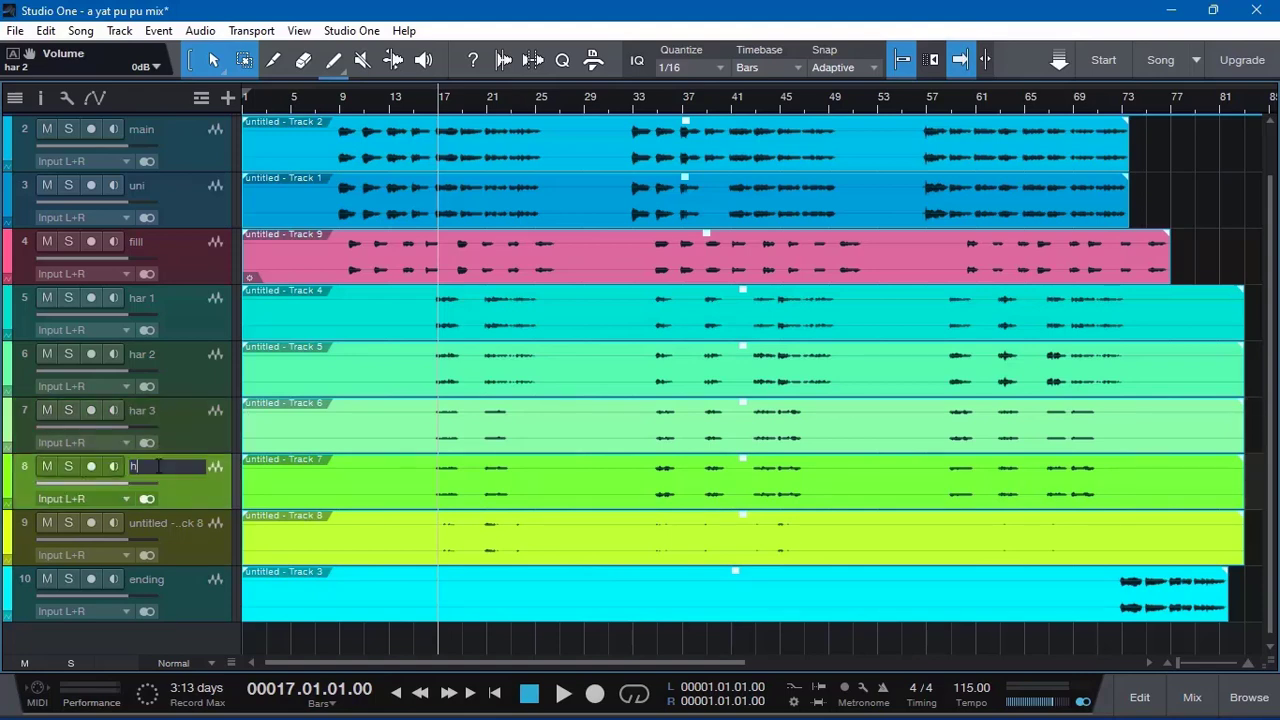
{"action": "type", "text": "ar 4"}
{"action": "key", "text": "Return"}
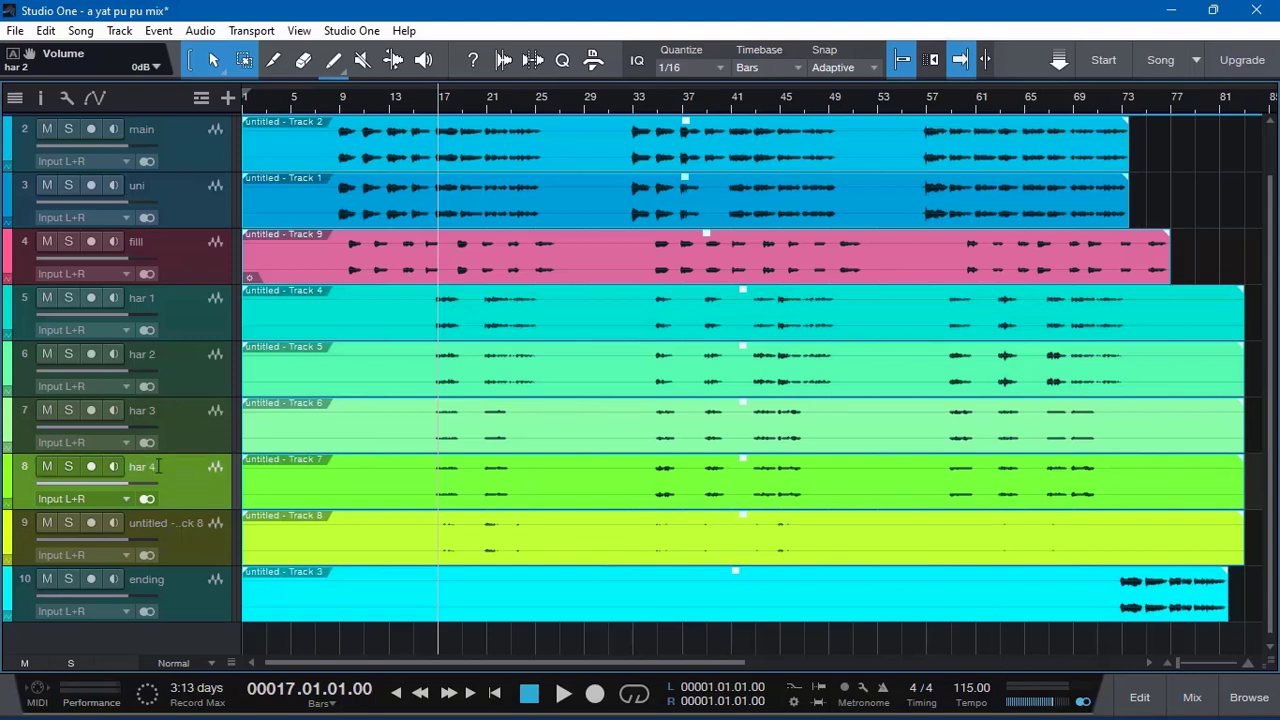
- Rename the "untitled - Track 8" track as "har 5"
{"action": "double_click", "coordinate": [155, 525]}
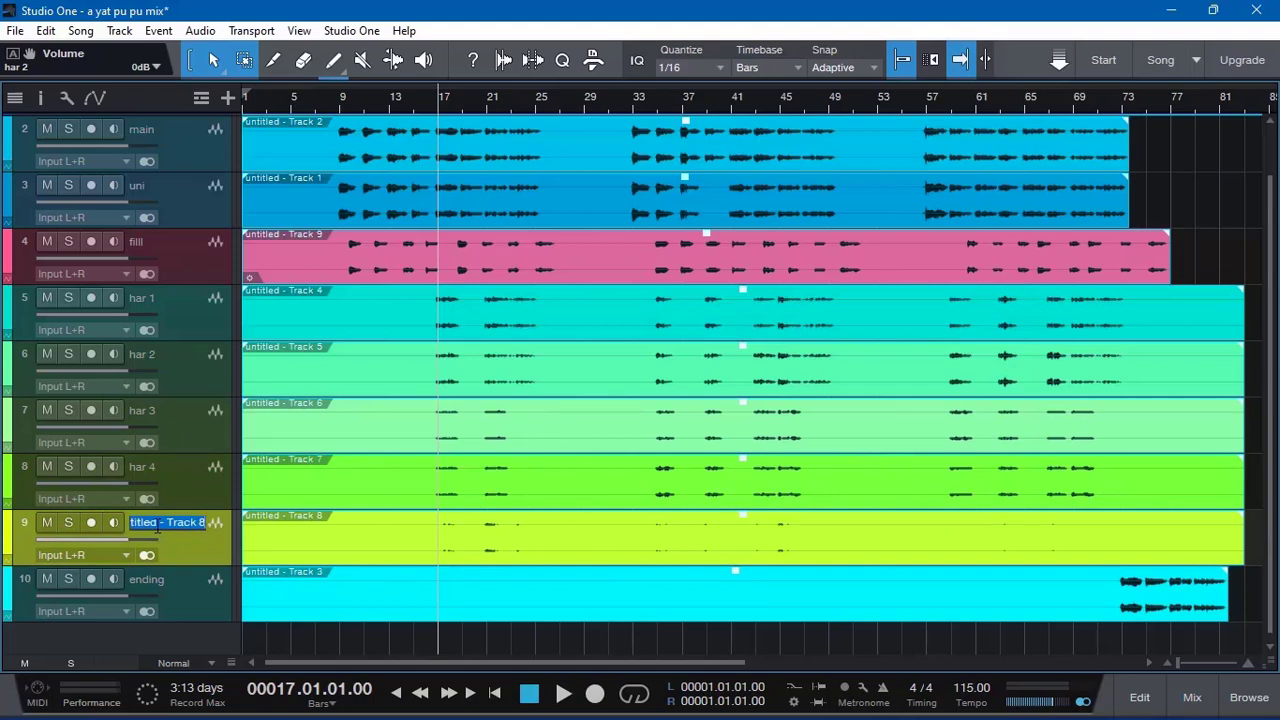
{"action": "type", "text": "har5"}
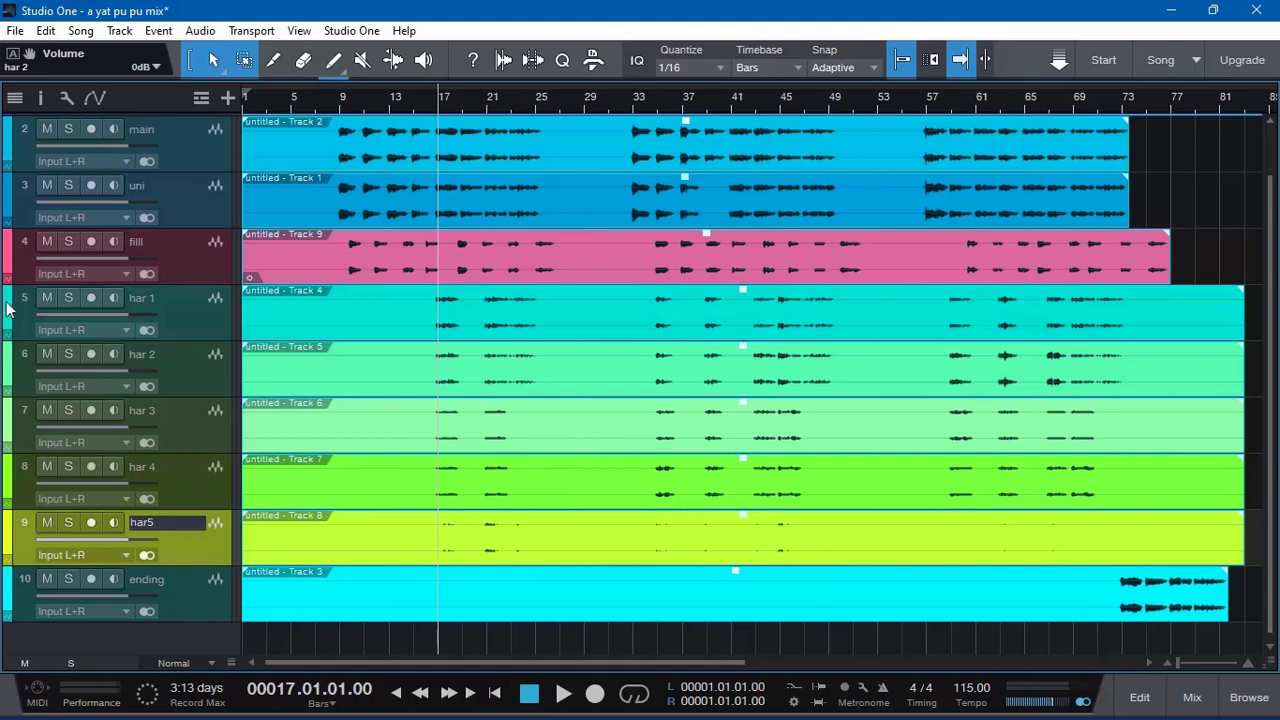
{"action": "key", "text": "Left"}
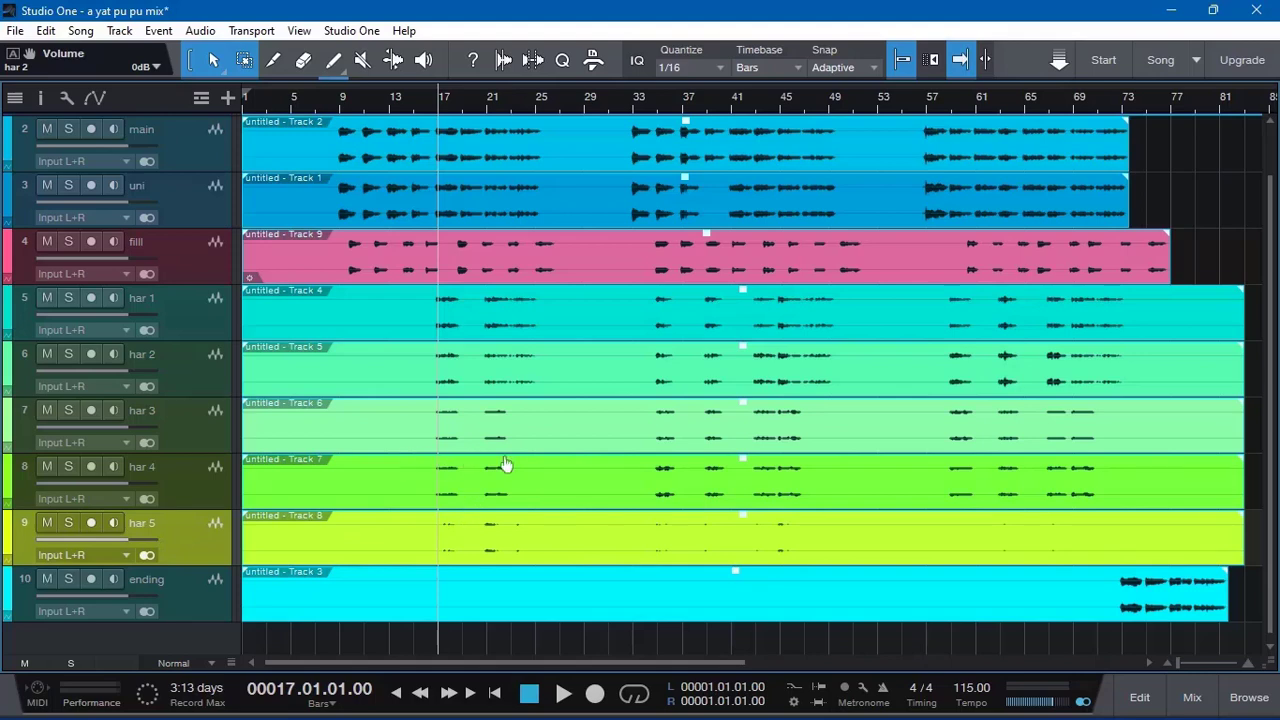
{"action": "scroll", "coordinate": [567, 440], "scroll_direction": "up", "scroll_amount": 2}
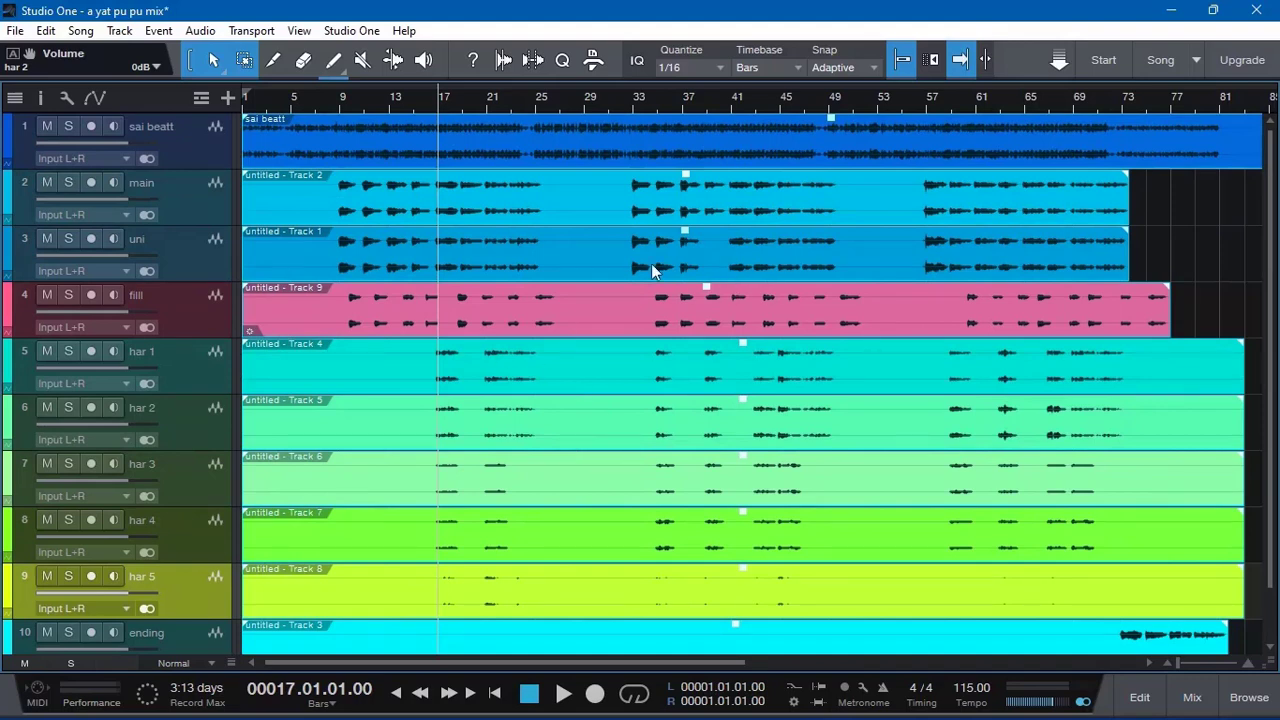
- Select only the "sai beatt" track and its clip, and return the playhead to the start of the song
{"action": "left_click", "coordinate": [190, 145]}
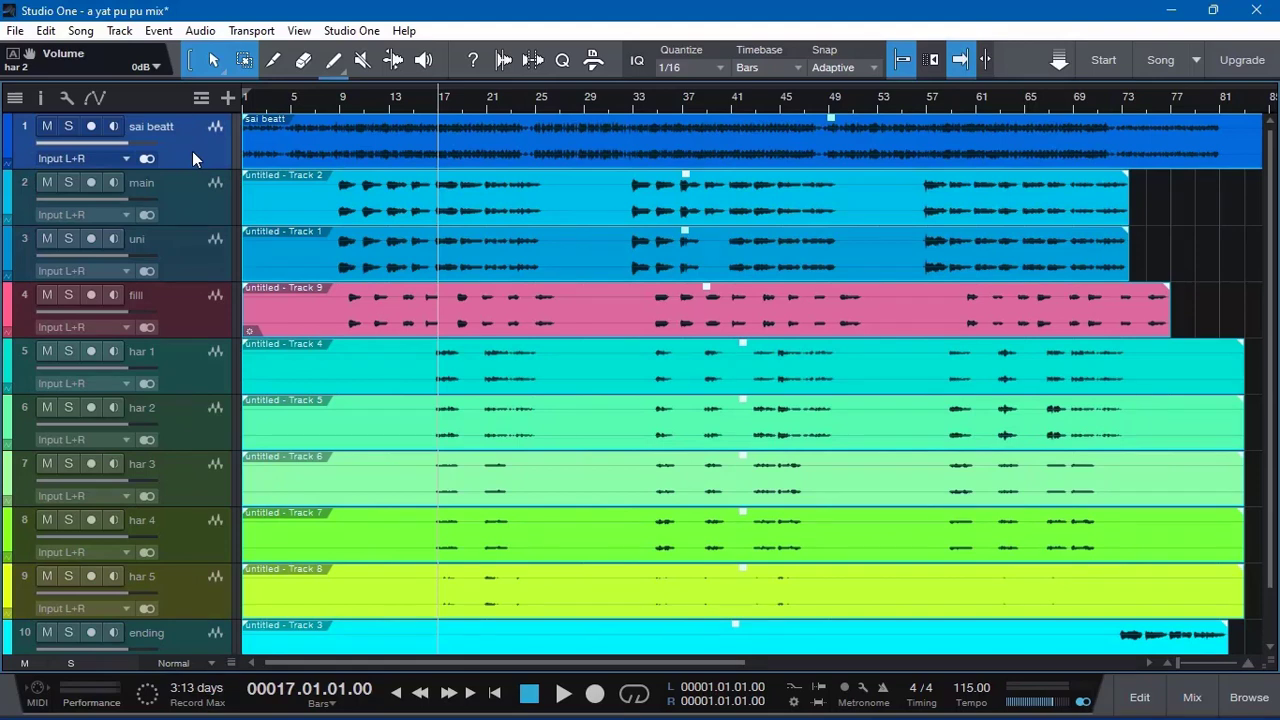
{"action": "left_click", "coordinate": [338, 99]}
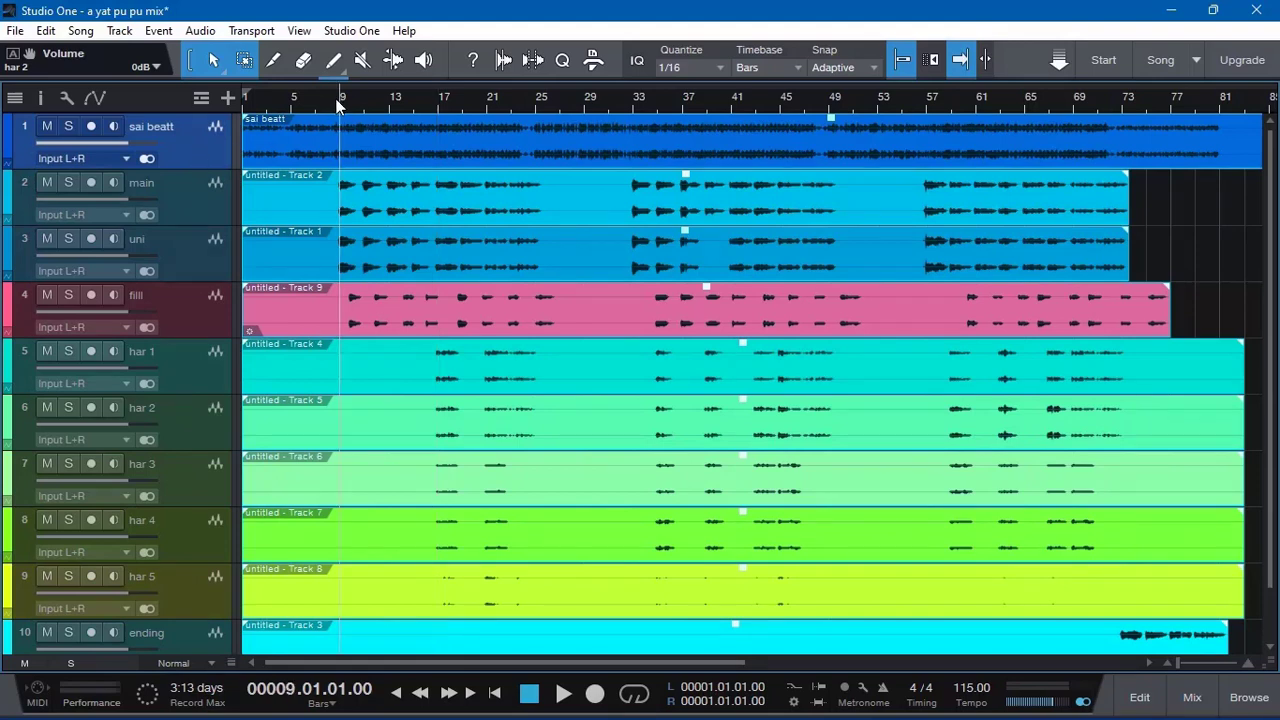
{"action": "left_click", "coordinate": [528, 151]}
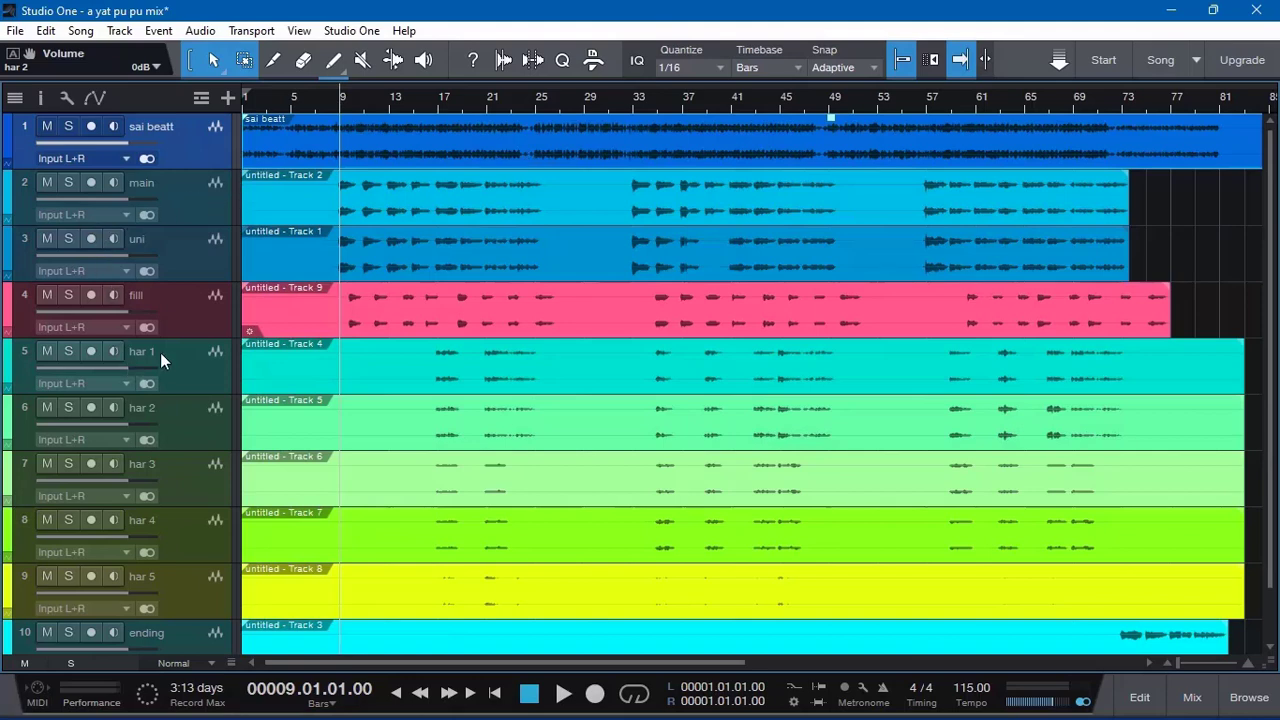
{"action": "scroll", "coordinate": [171, 356], "scroll_direction": "down", "scroll_amount": 1}
{"action": "scroll", "coordinate": [171, 356], "scroll_direction": "up", "scroll_amount": 1}
{"action": "key", "text": "Home"}
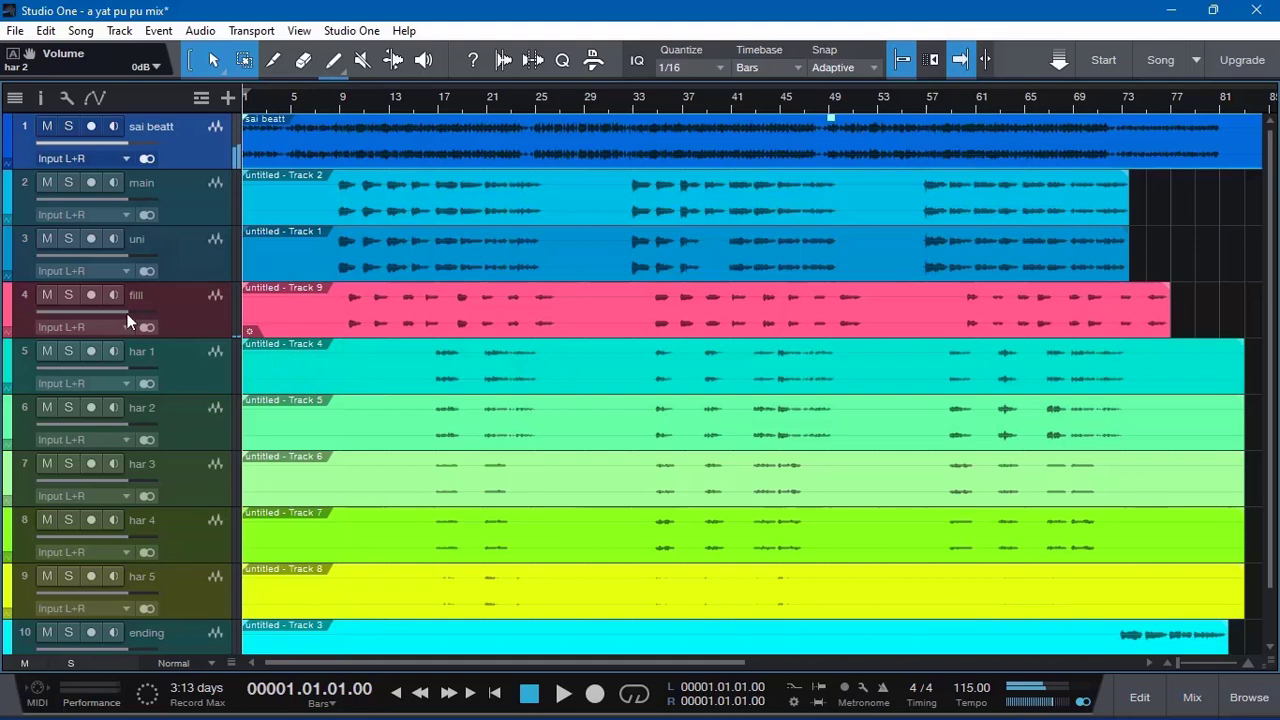
- Select the "main", "uni" and "filll" tracks together and colour them pale yellow
{"action": "left_click", "coordinate": [181, 200]}
{"action": "left_click", "coordinate": [189, 265]}
{"action": "left_click", "coordinate": [194, 307]}
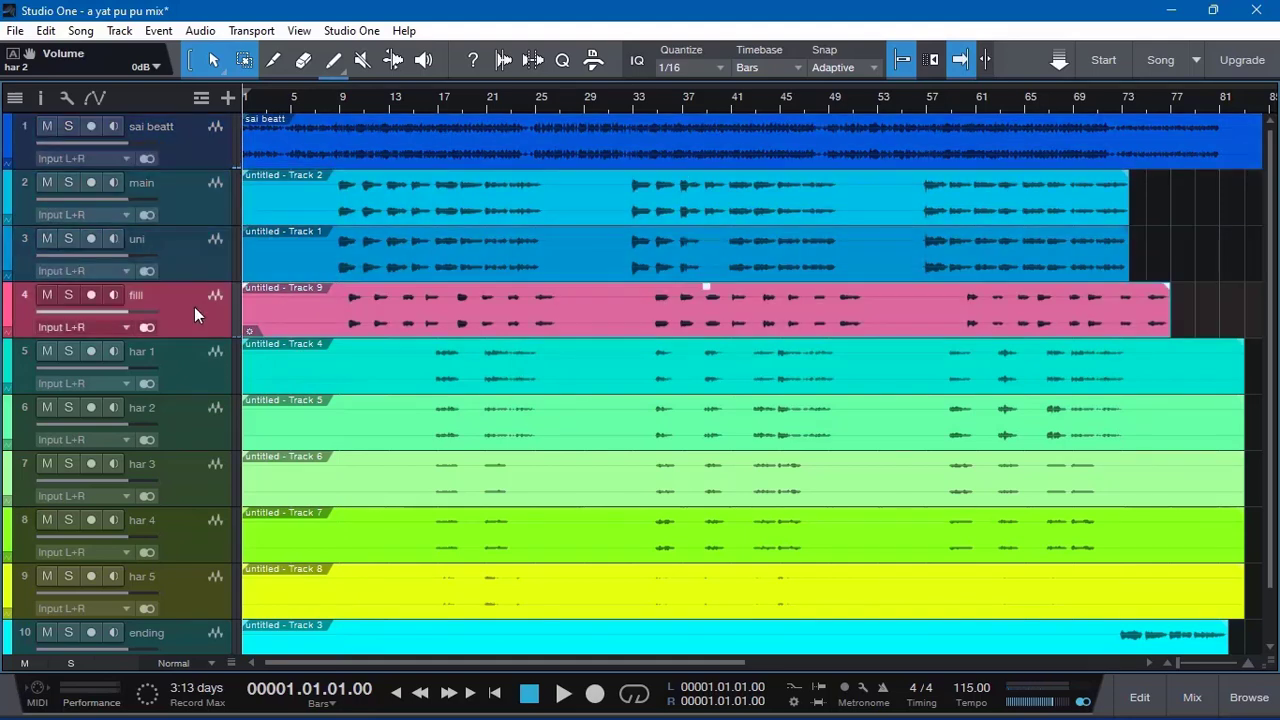
{"action": "left_click", "coordinate": [173, 196]}
{"action": "left_click", "coordinate": [187, 240]}
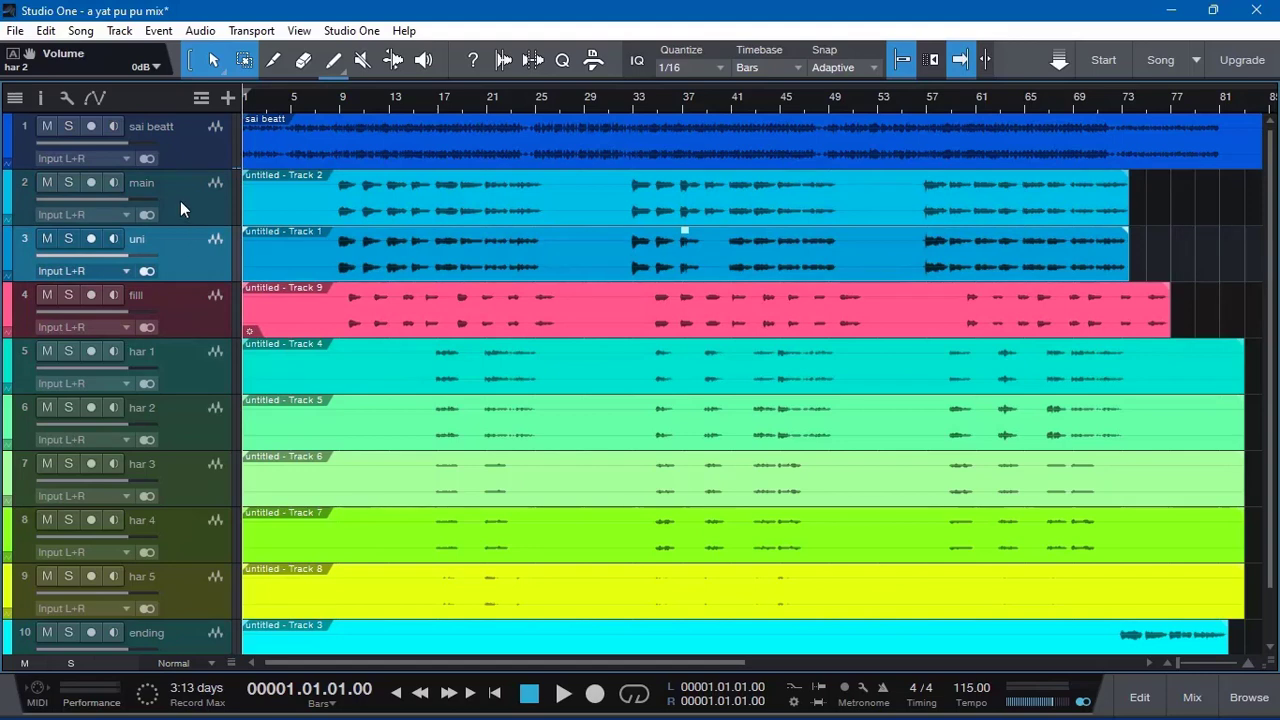
{"action": "left_click", "coordinate": [180, 201]}
{"action": "left_click", "coordinate": [184, 296]}
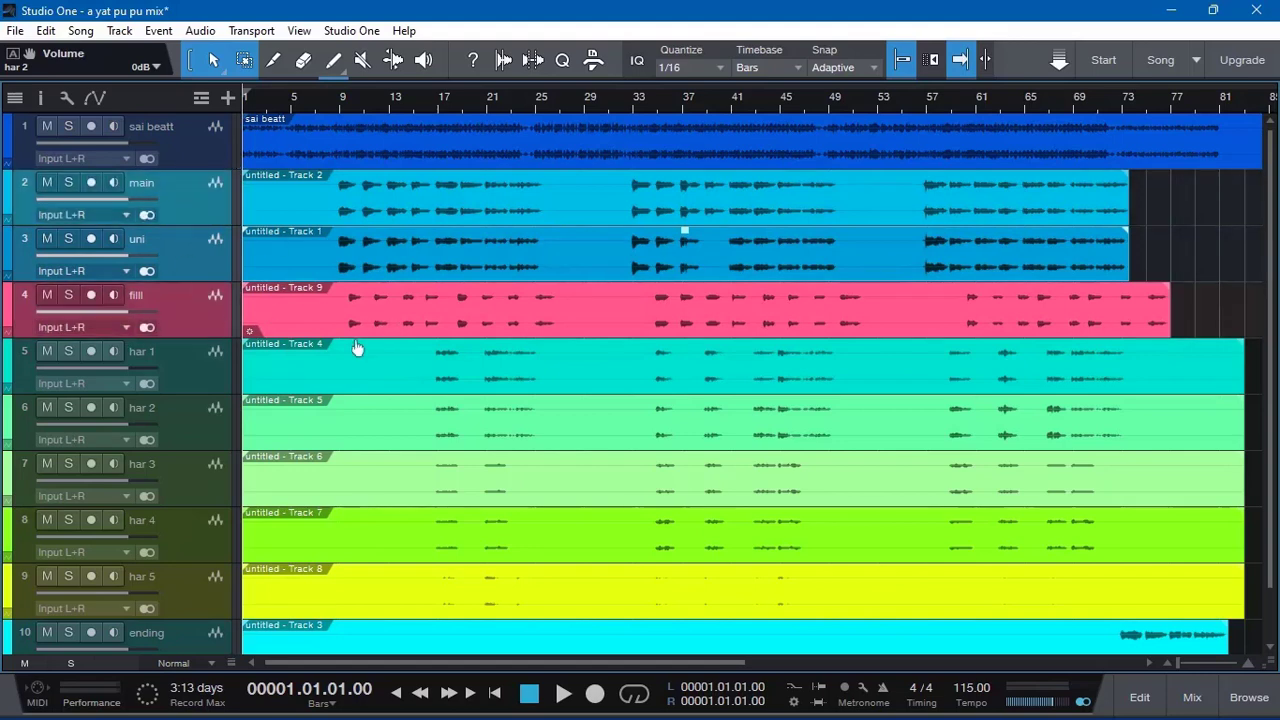
{"action": "left_click", "coordinate": [4, 204]}
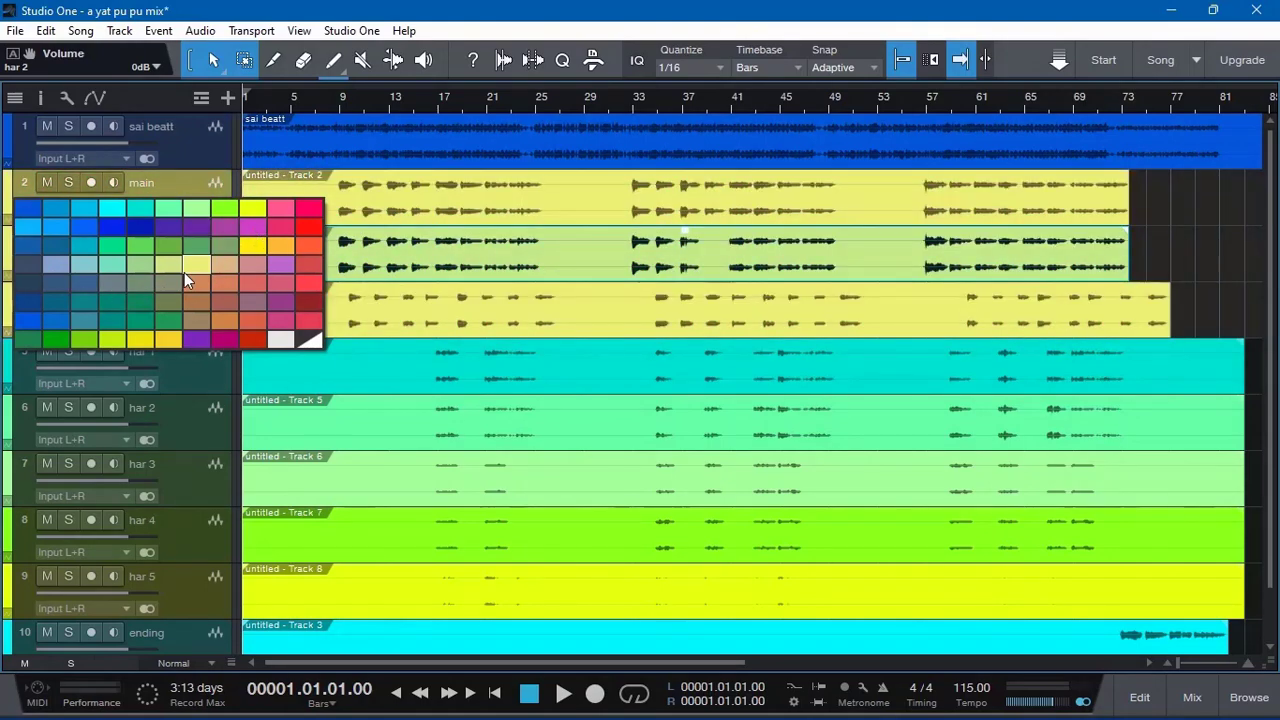
{"action": "left_click", "coordinate": [184, 272]}
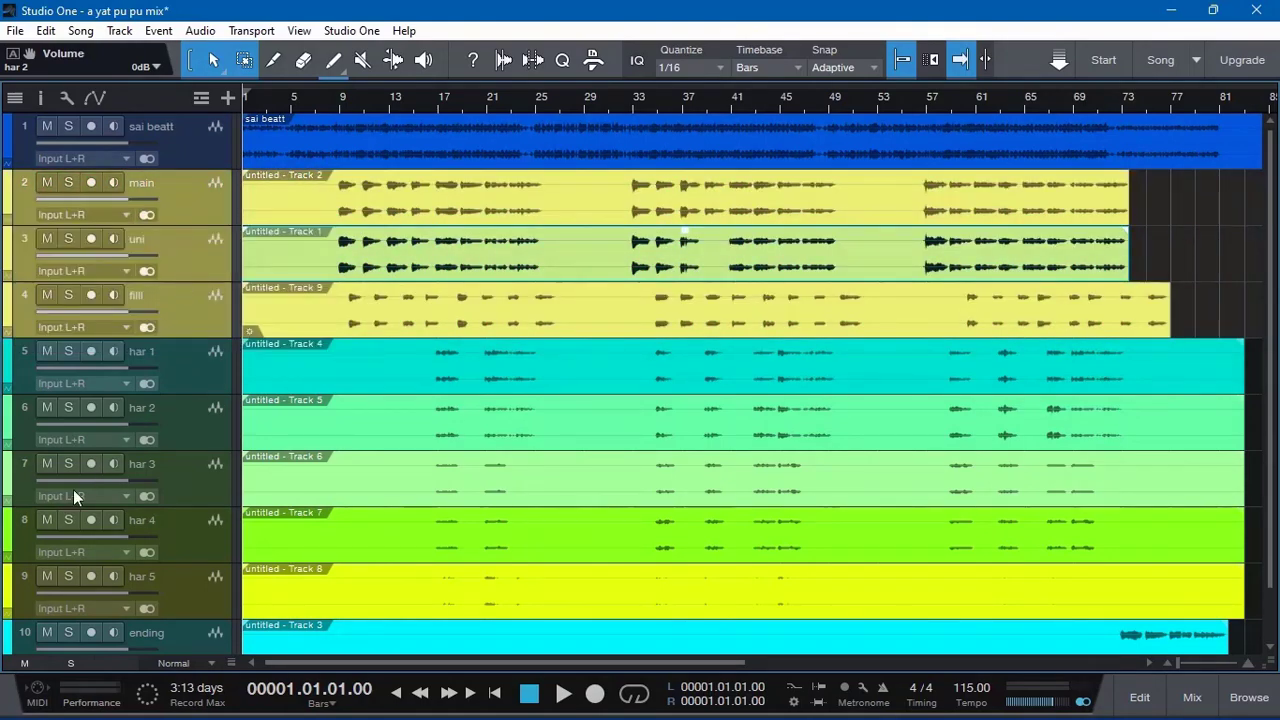
- Select the "har 1" to "har 5" tracks together and colour them terracotta orange
{"action": "left_click", "coordinate": [187, 385]}
{"action": "scroll", "coordinate": [190, 385], "scroll_direction": "down", "scroll_amount": 1}
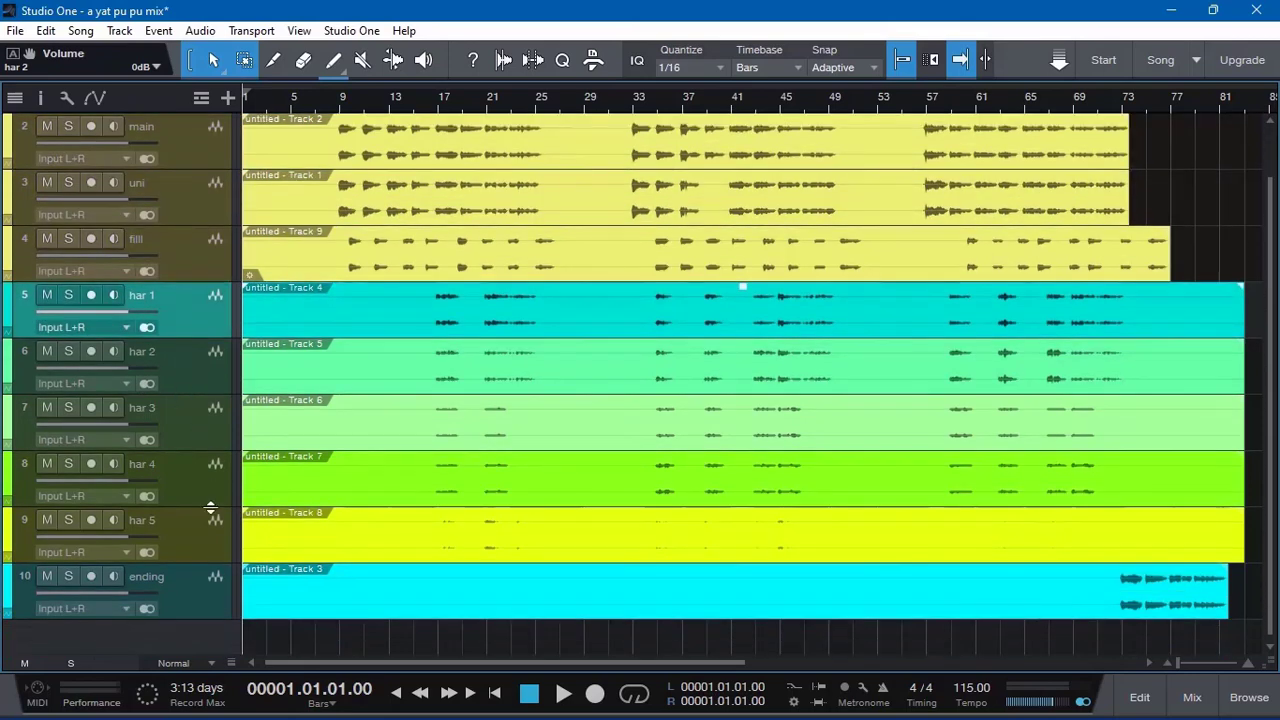
{"action": "left_click_drag", "start_coordinate": [192, 545], "coordinate": [187, 326]}
{"action": "left_click", "coordinate": [7, 312]}
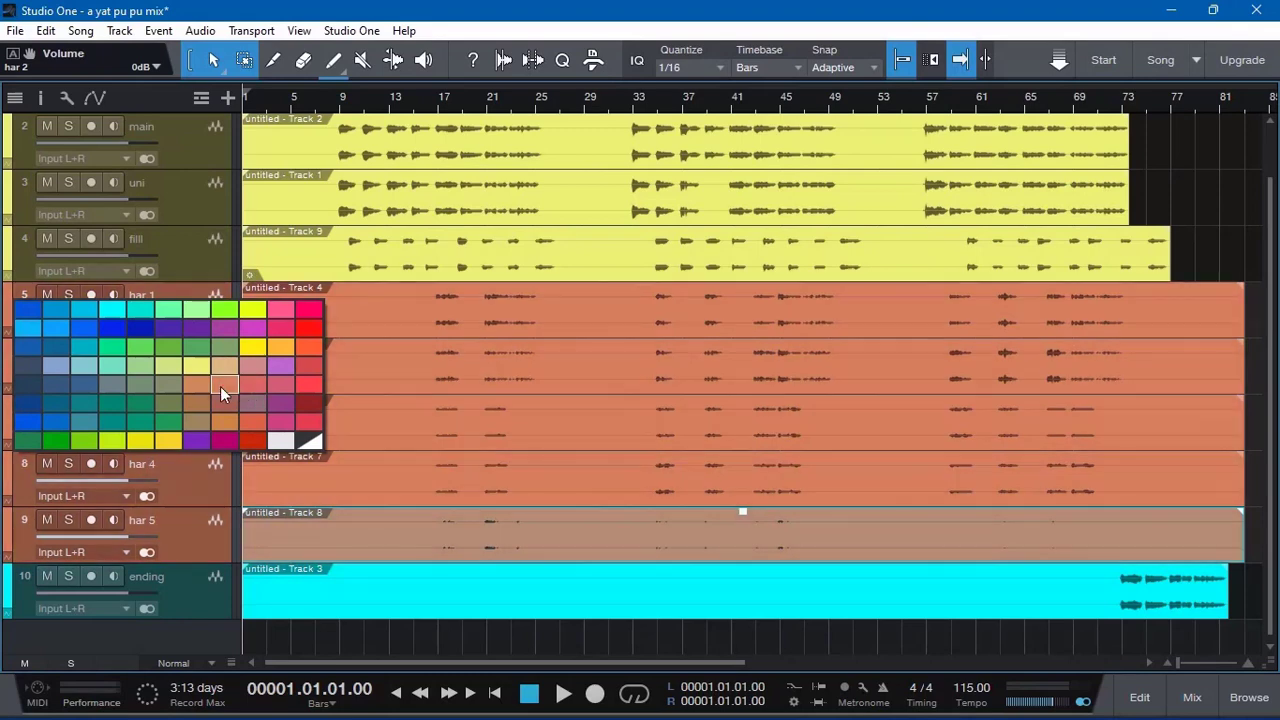
{"action": "left_click", "coordinate": [221, 387]}
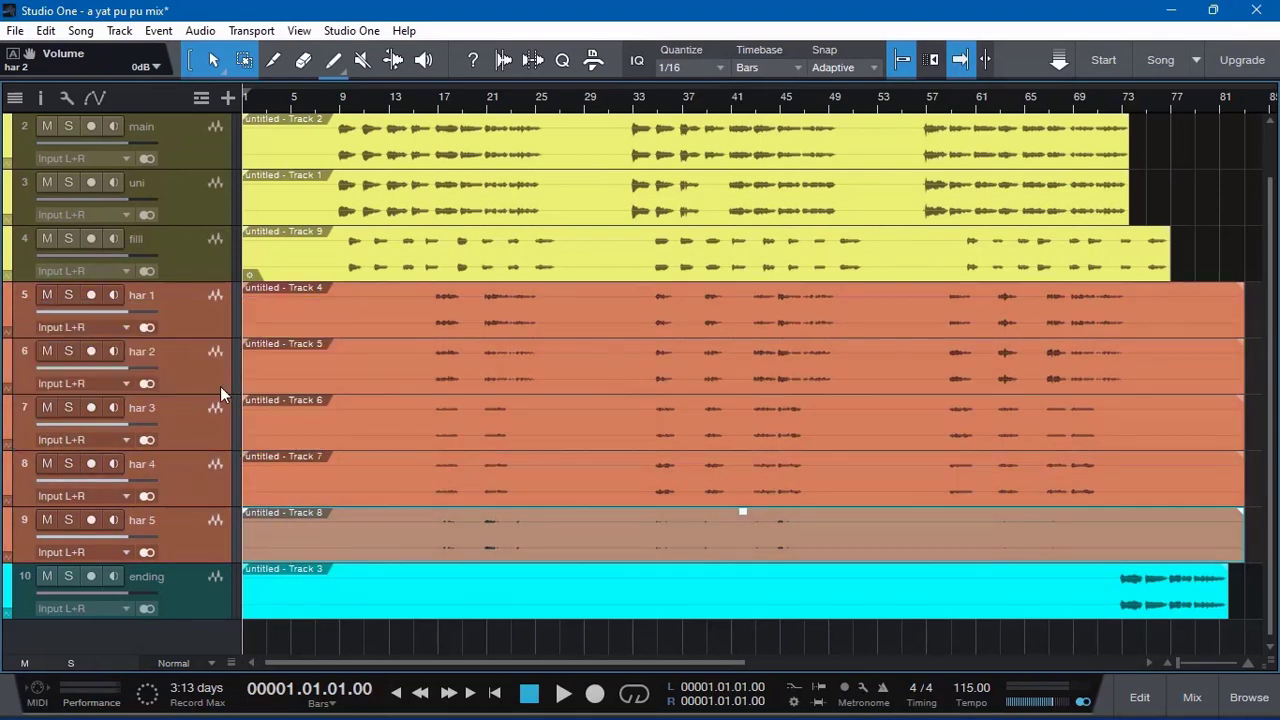
- Colour the "ending" track dark green and the "sai beatt" track pinkish red
{"action": "left_click", "coordinate": [187, 603]}
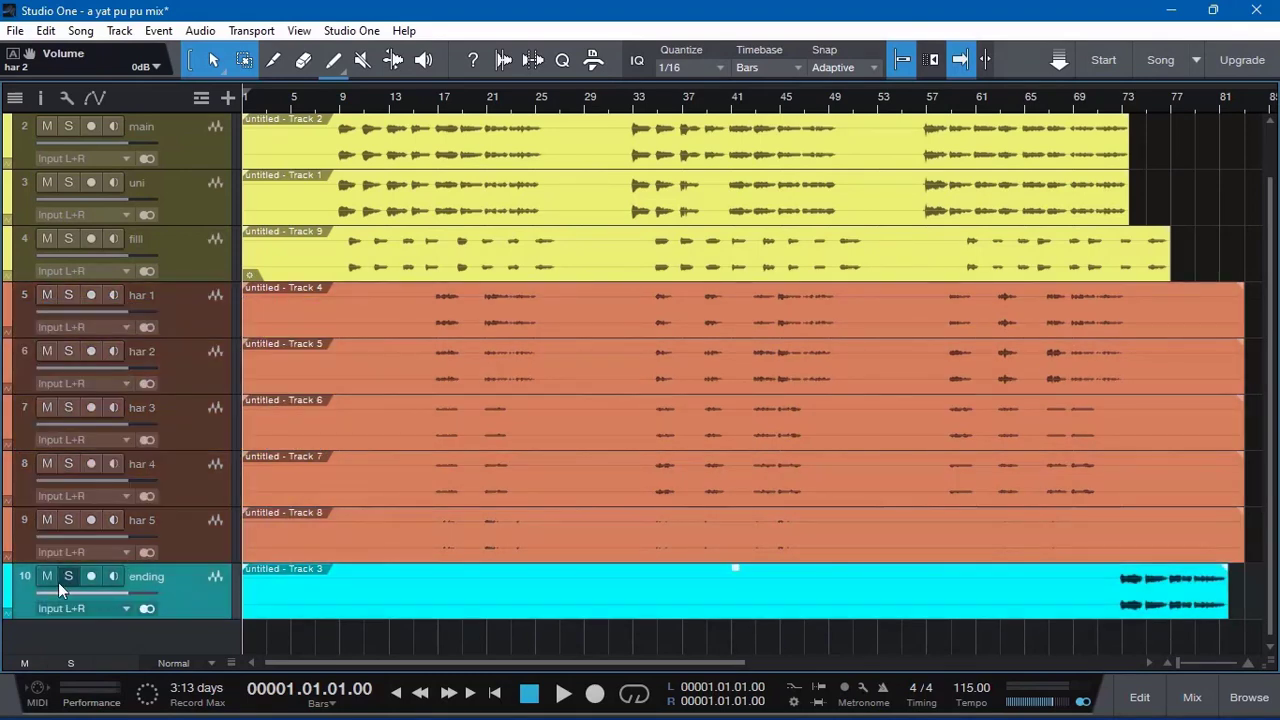
{"action": "left_click", "coordinate": [6, 600]}
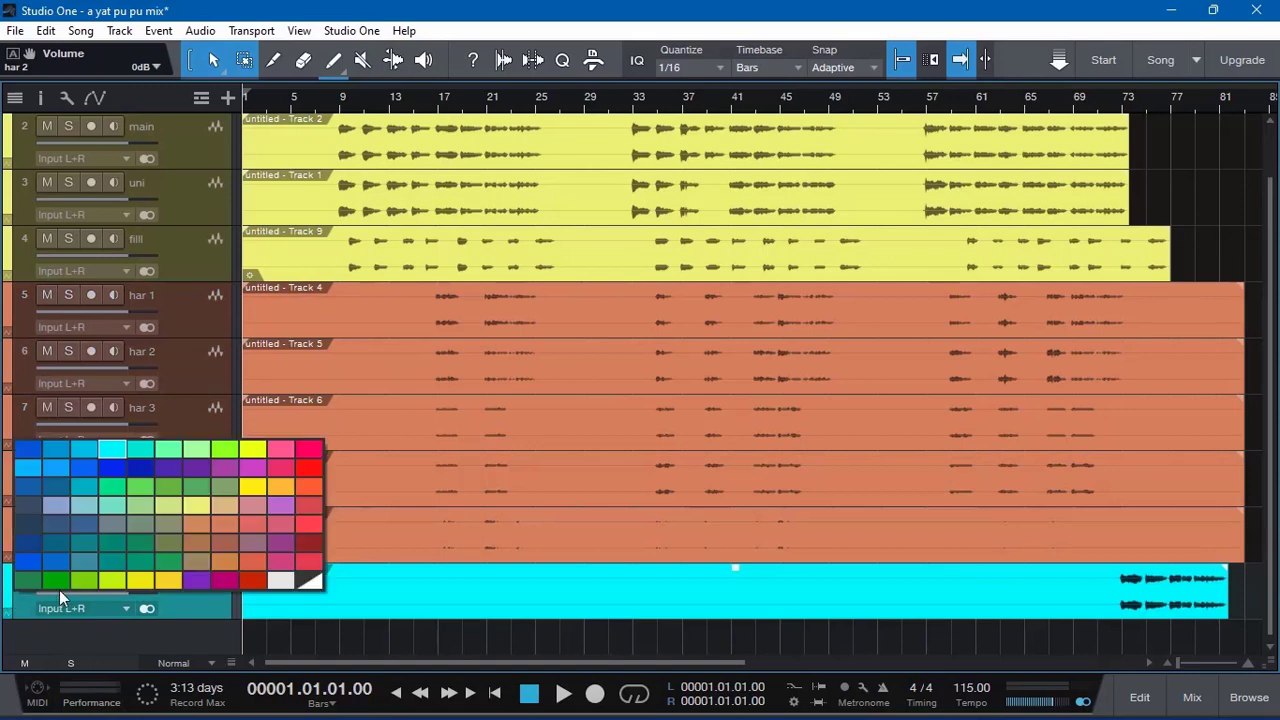
{"action": "left_click", "coordinate": [140, 543]}
{"action": "scroll", "coordinate": [150, 539], "scroll_direction": "up", "scroll_amount": 1}
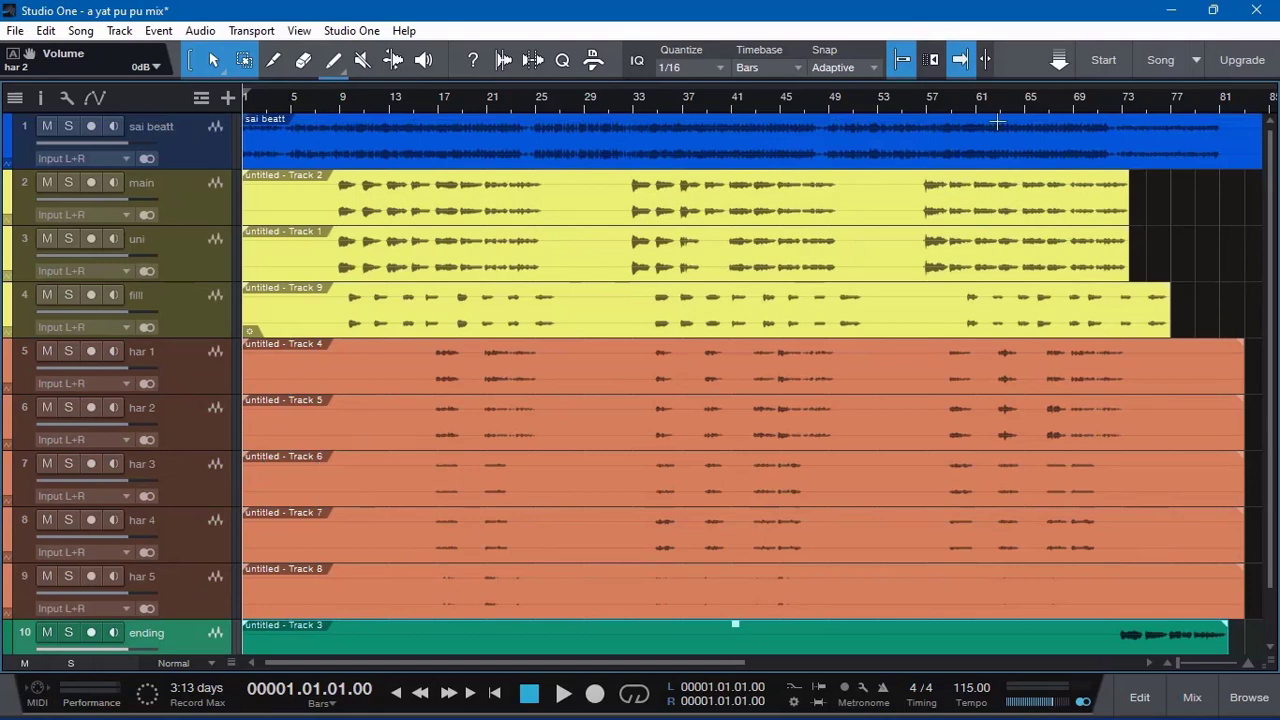
{"action": "left_click", "coordinate": [164, 156]}
{"action": "left_click", "coordinate": [15, 138]}
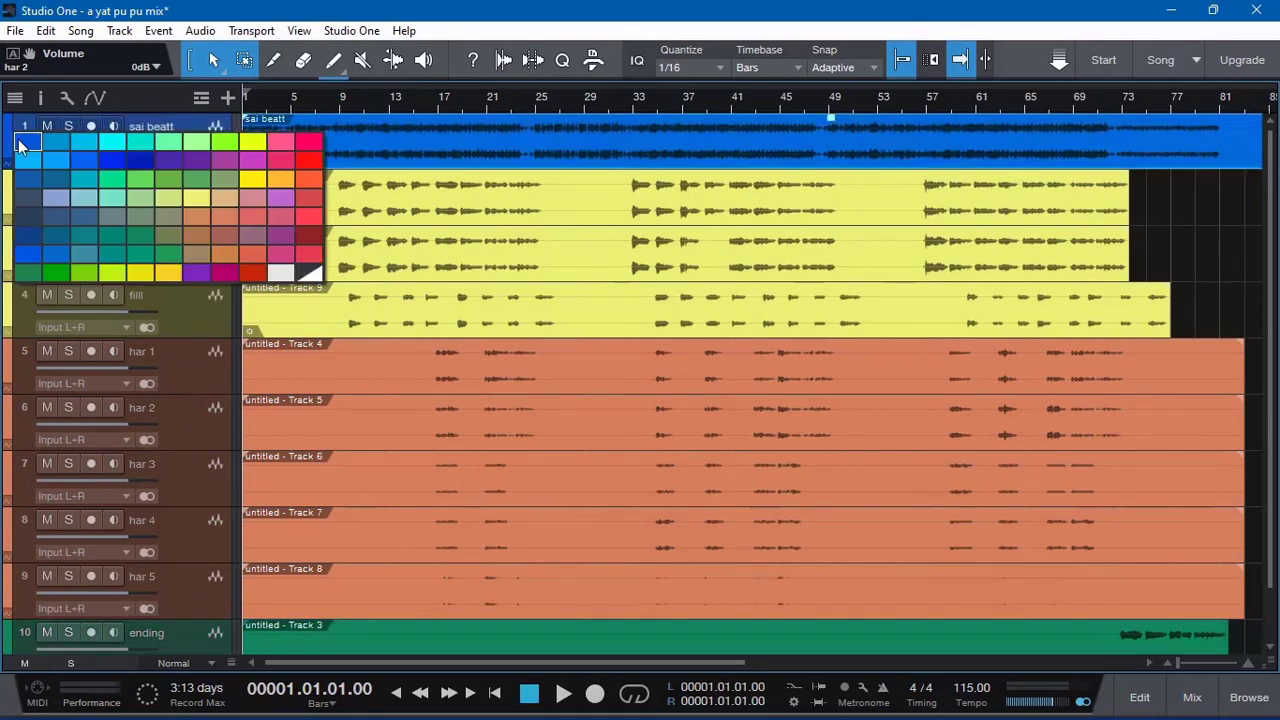
{"action": "left_click", "coordinate": [285, 157]}
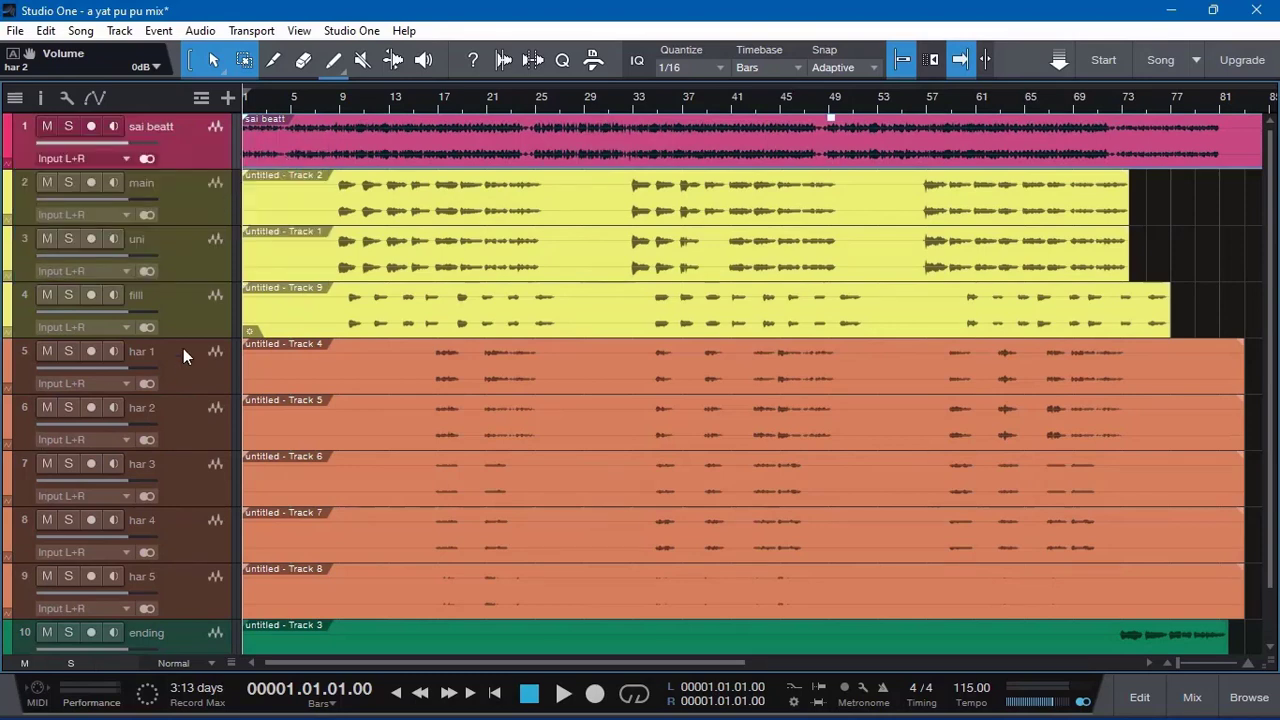
- Examine the colour-coded arrangement over the whole song and close up on its opening bars
{"action": "scroll", "coordinate": [183, 348], "scroll_direction": "down", "scroll_amount": 1}
{"action": "scroll", "coordinate": [358, 389], "scroll_direction": "up", "scroll_amount": 1}
{"action": "scroll", "coordinate": [737, 149], "scroll_direction": "down", "scroll_amount": 3}
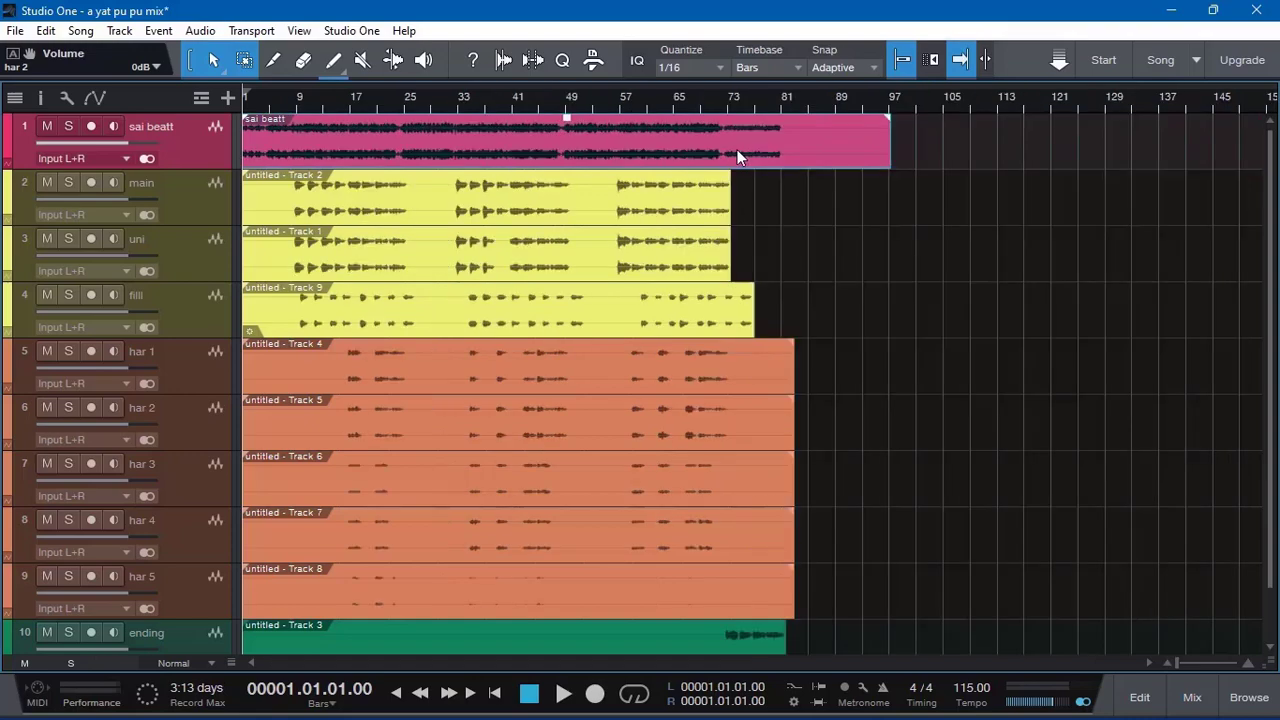
{"action": "scroll", "coordinate": [753, 240], "scroll_direction": "down", "scroll_amount": 1}
{"action": "scroll", "coordinate": [755, 322], "scroll_direction": "up", "scroll_amount": 1}
{"action": "scroll", "coordinate": [757, 325], "scroll_direction": "up", "scroll_amount": 3}
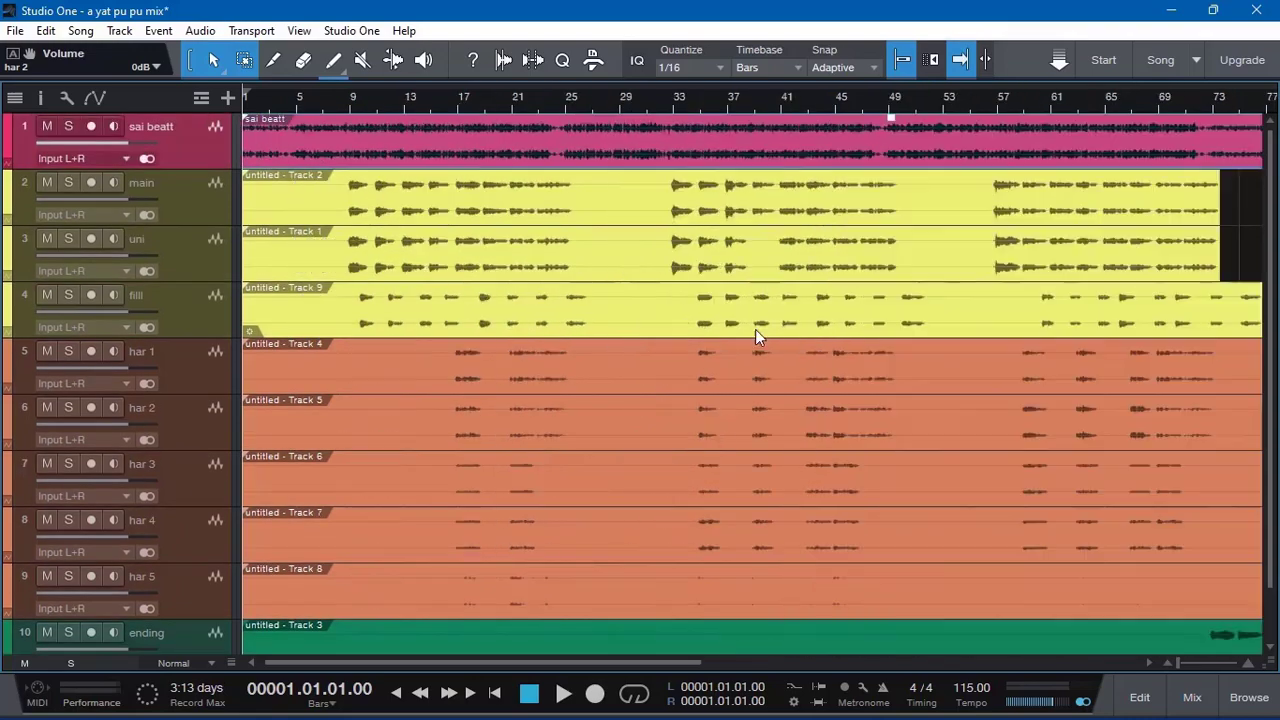
{"action": "scroll", "coordinate": [1170, 270], "scroll_direction": "down", "scroll_amount": 3}
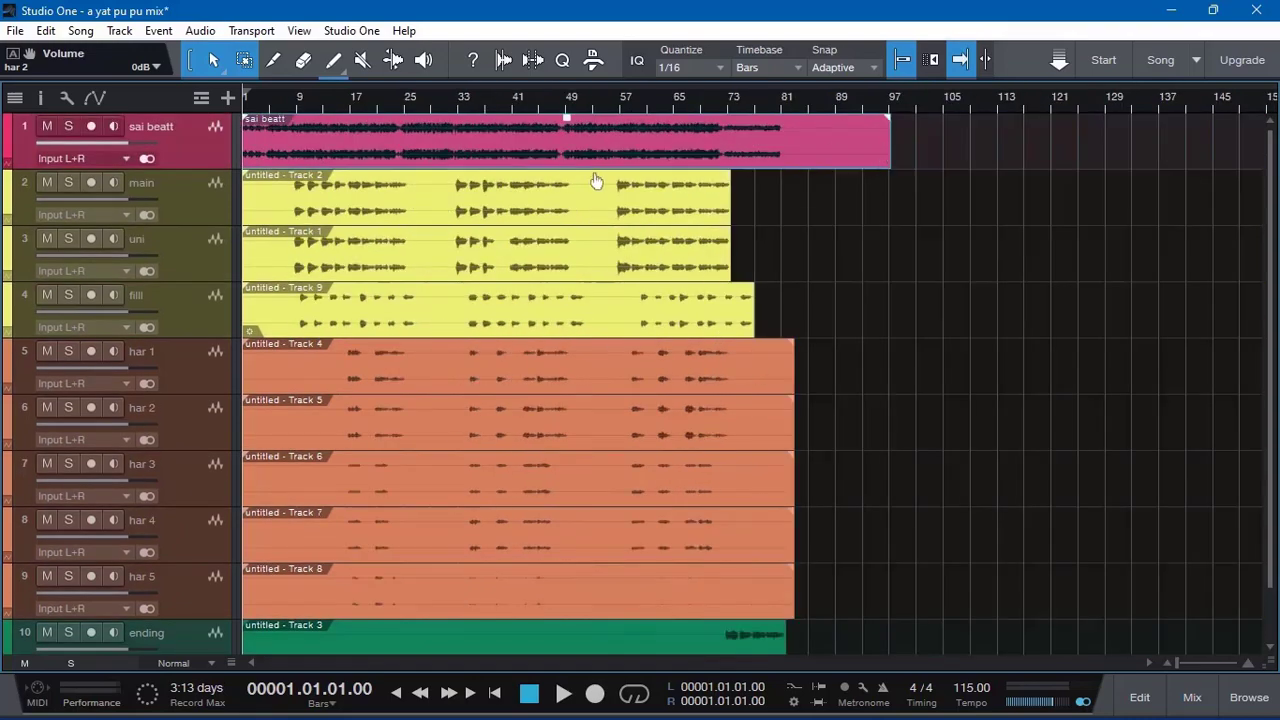
{"action": "scroll", "coordinate": [596, 182], "scroll_direction": "up", "scroll_amount": 3}
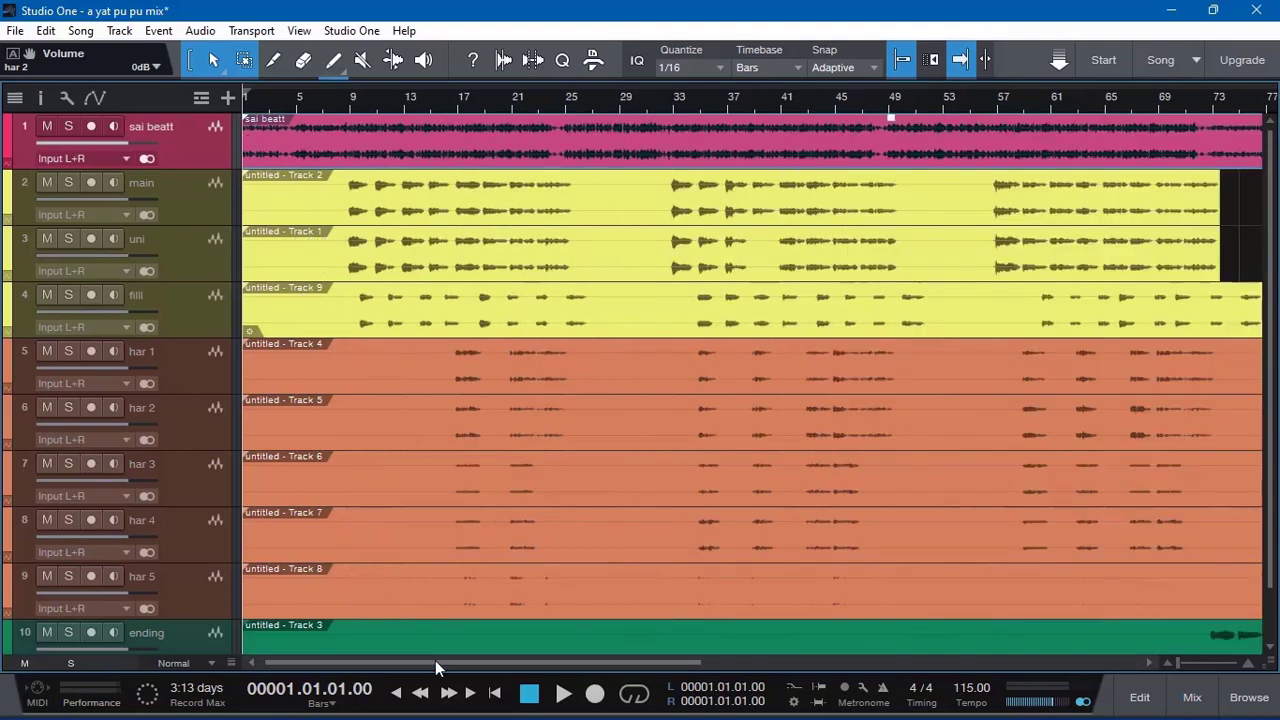
{"action": "scroll", "coordinate": [244, 374], "scroll_direction": "up", "scroll_amount": 3}
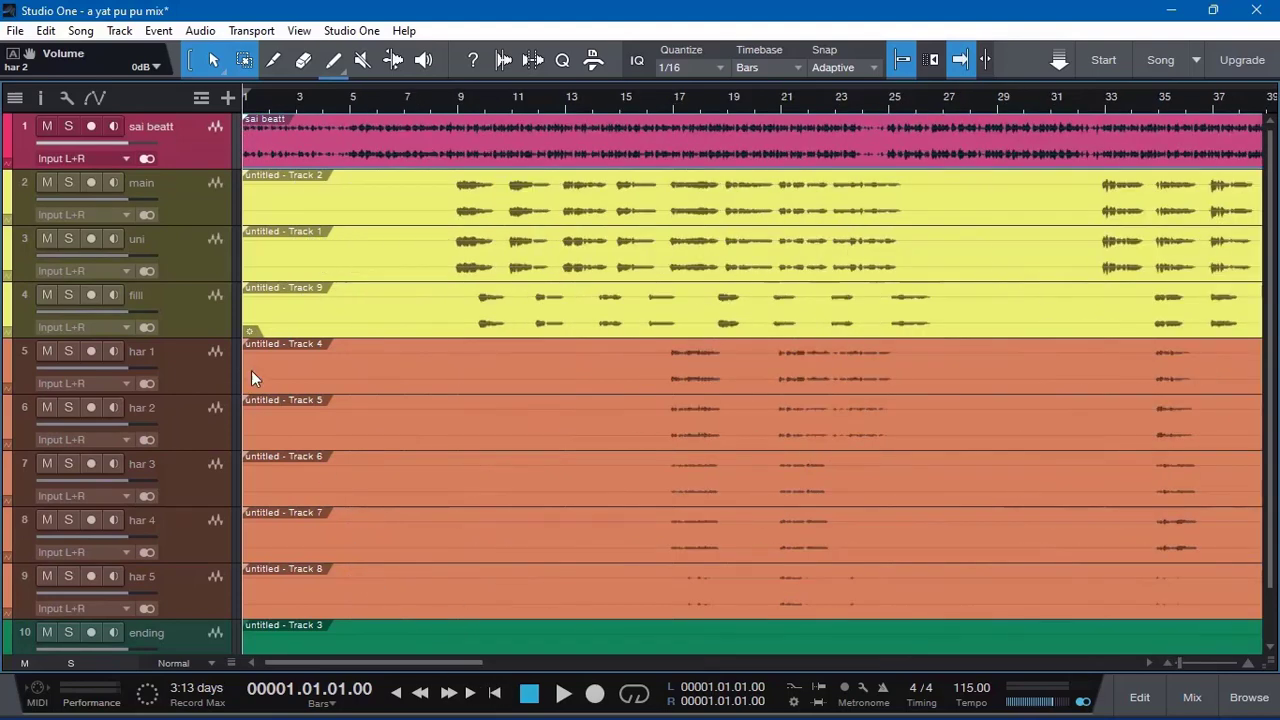
{"action": "left_click", "coordinate": [173, 199]}
{"action": "left_click", "coordinate": [180, 250]}
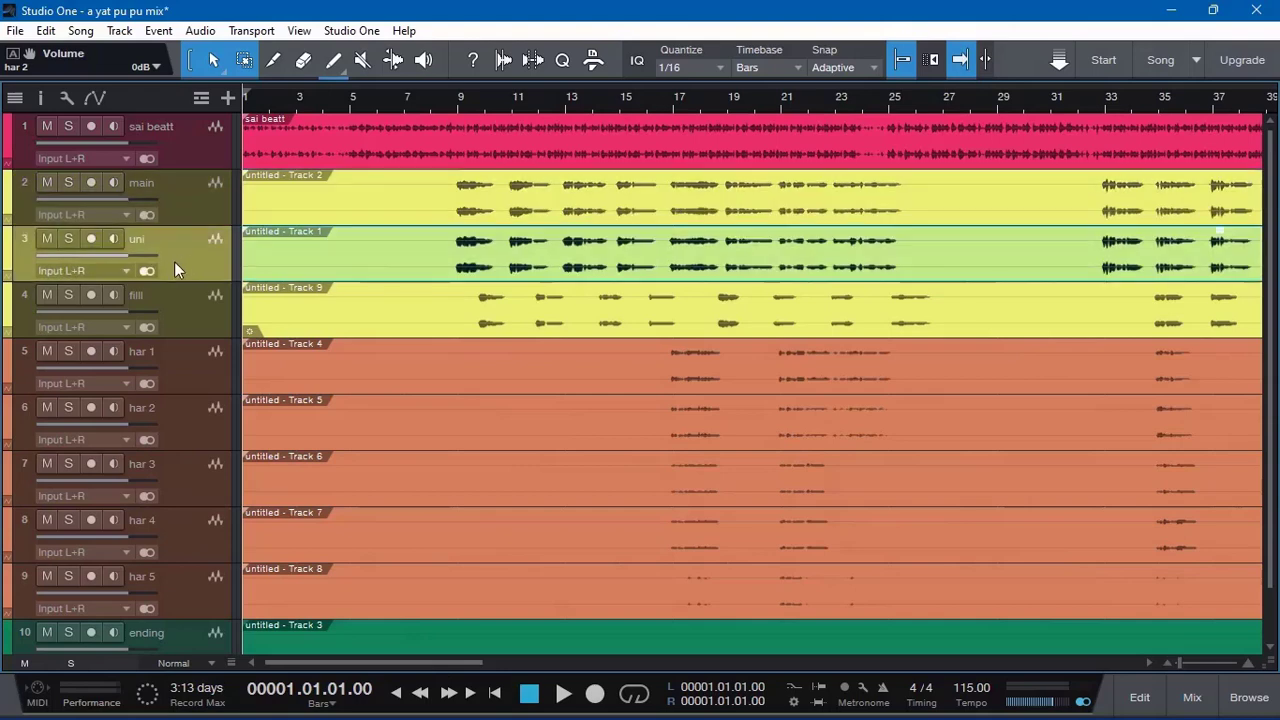
{"action": "left_click", "coordinate": [205, 315]}
{"action": "left_click", "coordinate": [181, 377]}
{"action": "left_click", "coordinate": [172, 437]}
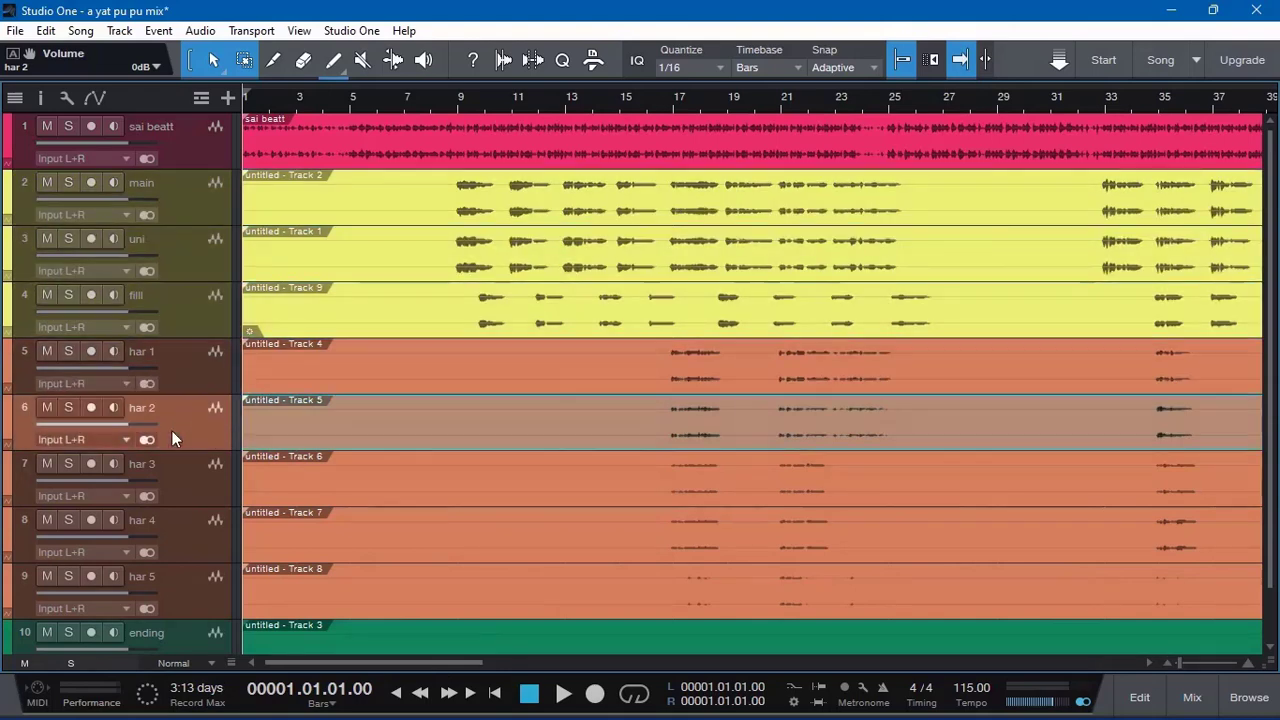
{"action": "left_click", "coordinate": [172, 490]}
{"action": "left_click", "coordinate": [176, 540]}
{"action": "left_click", "coordinate": [175, 594]}
{"action": "left_click", "coordinate": [175, 632]}
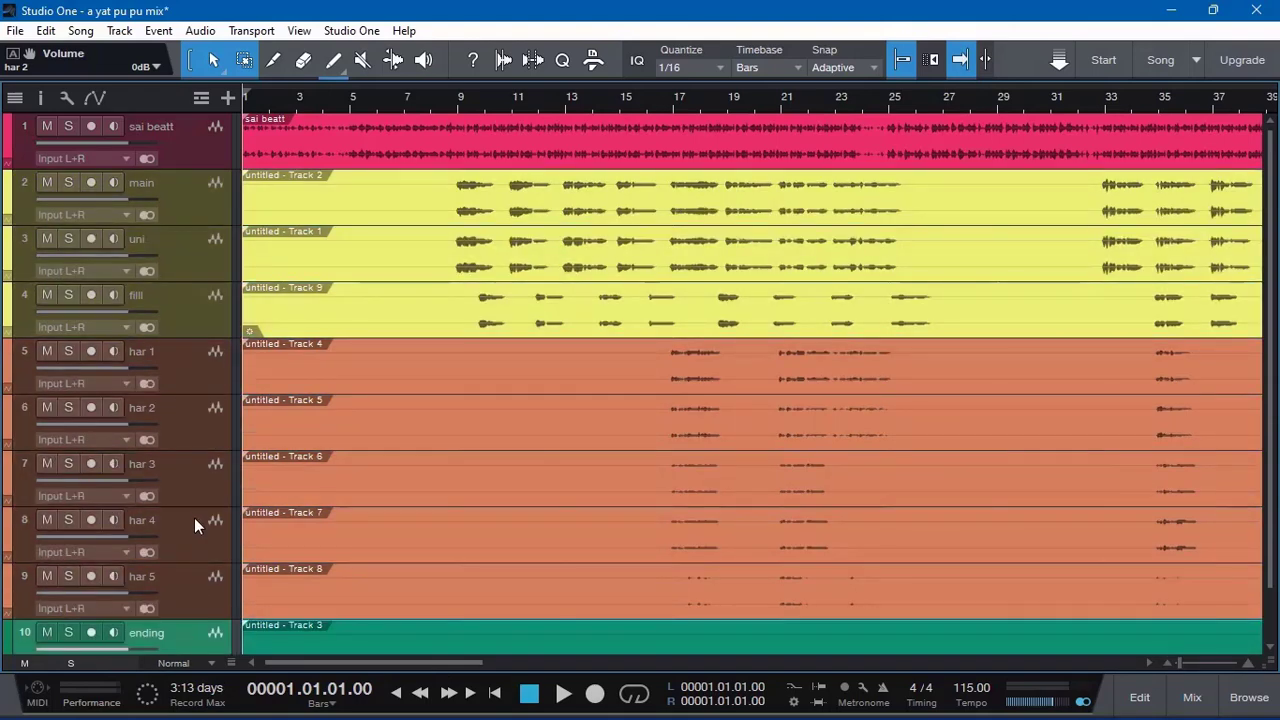
{"action": "key", "text": "w"}
{"action": "left_click", "coordinate": [194, 203]}
{"action": "left_click", "coordinate": [190, 261]}
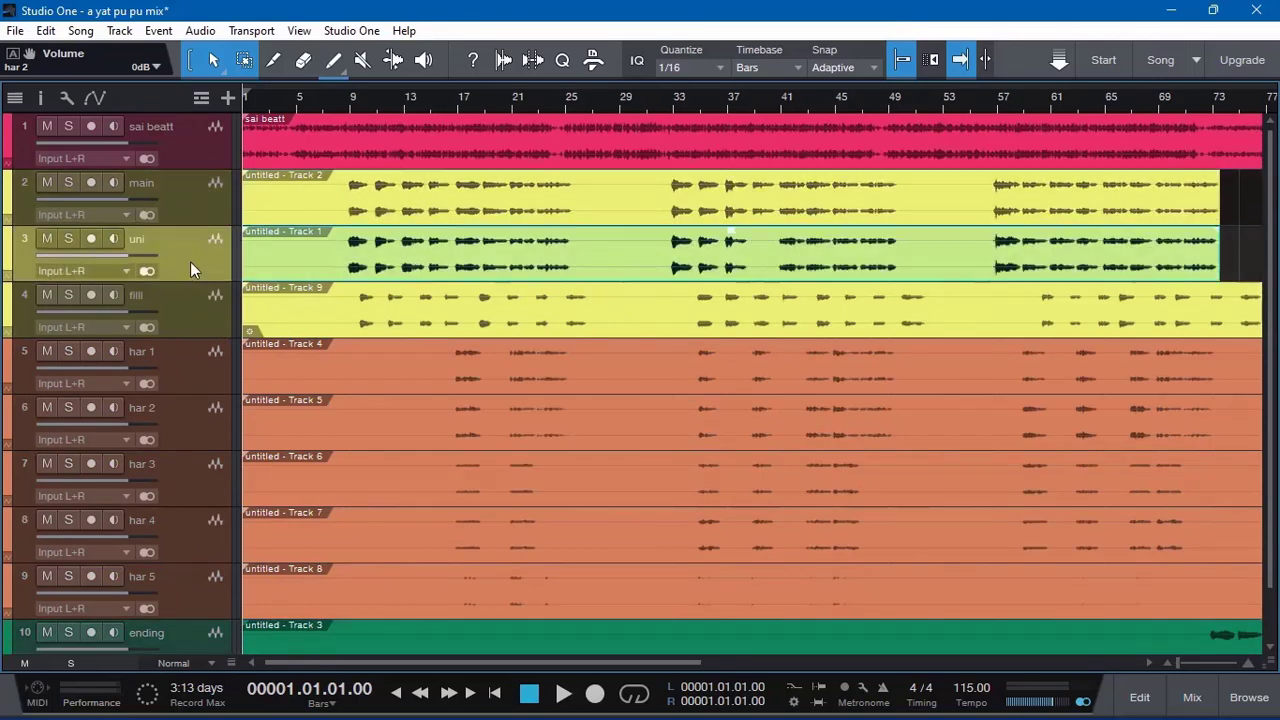
{"action": "left_click", "coordinate": [197, 312]}
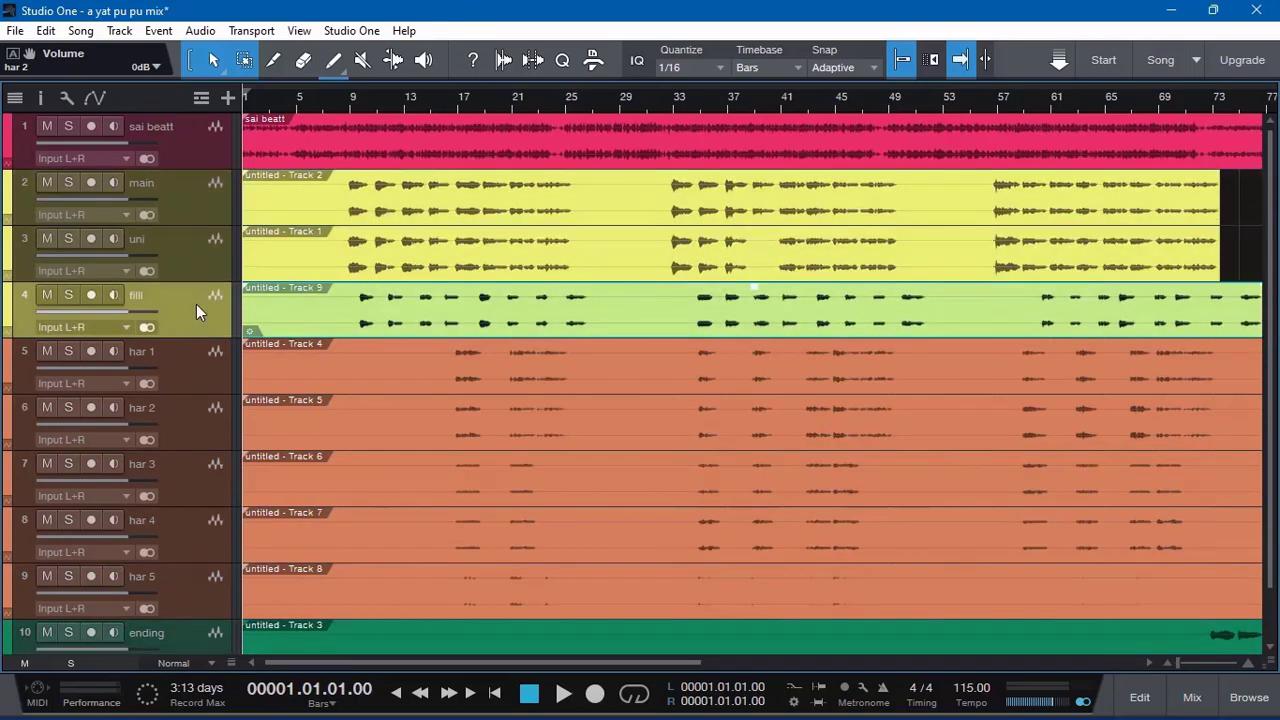
{"action": "key", "text": "w"}
{"action": "left_click", "coordinate": [178, 212]}
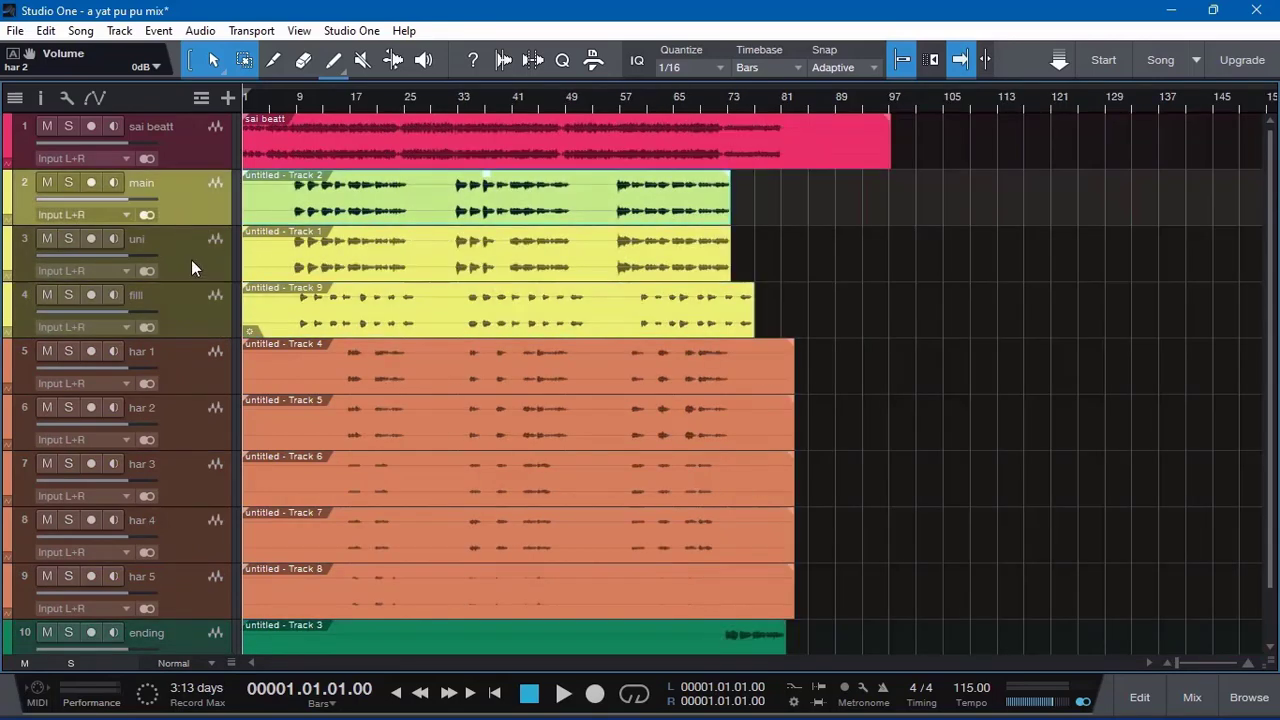
{"action": "left_click", "coordinate": [191, 259], "text": "shift"}
{"action": "left_click", "coordinate": [188, 304], "text": "shift"}
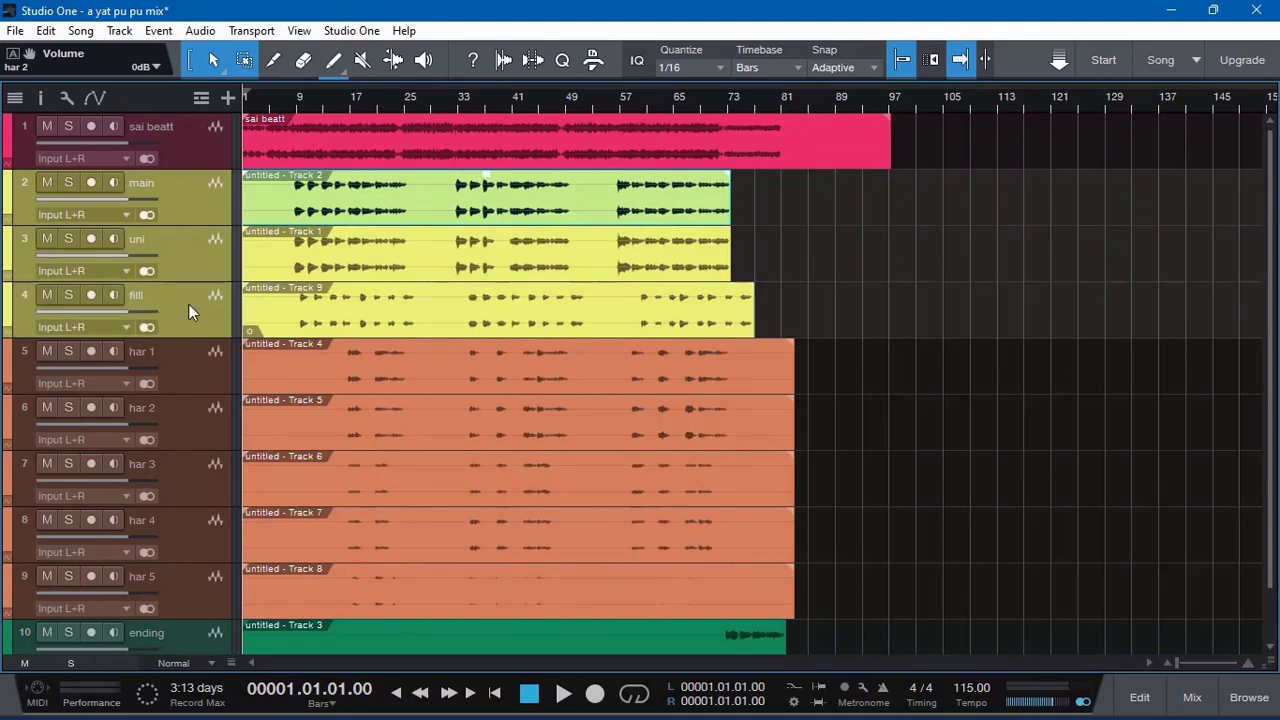
{"action": "left_click", "coordinate": [172, 192]}
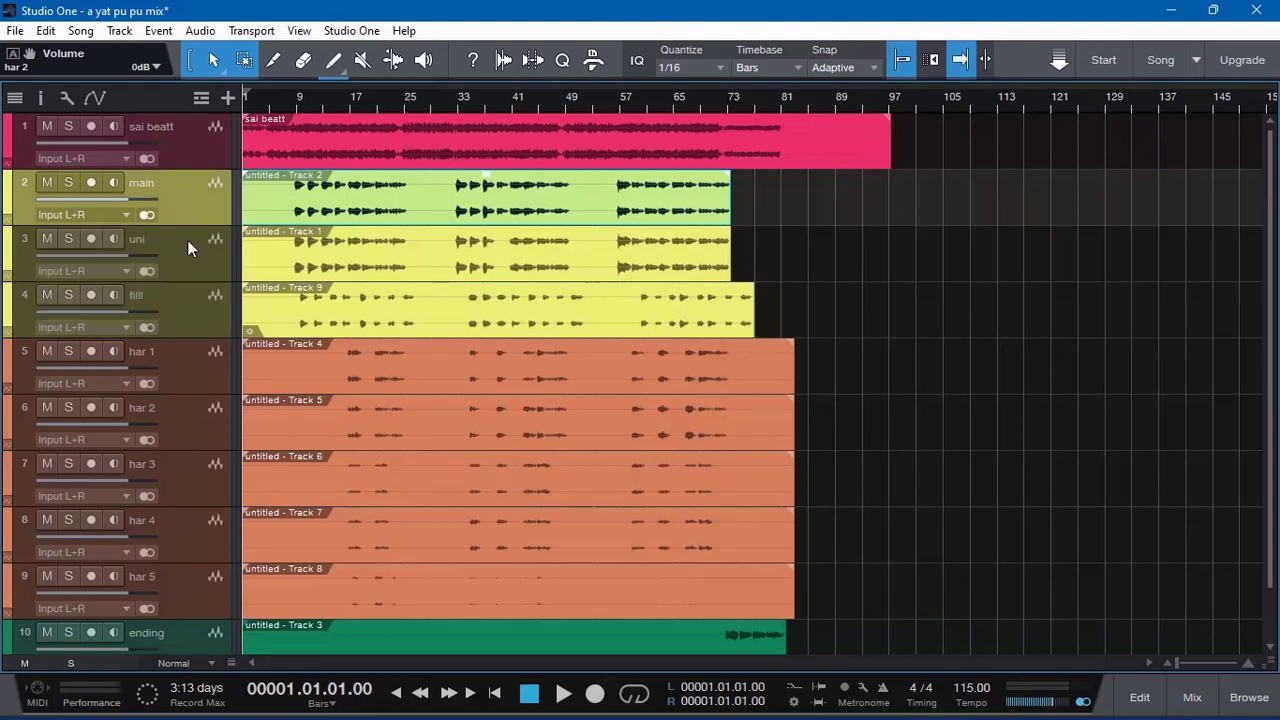
{"action": "left_click", "coordinate": [188, 240]}
{"action": "left_click", "coordinate": [196, 198]}
{"action": "left_click", "coordinate": [187, 265]}
{"action": "left_click", "coordinate": [193, 320]}
{"action": "left_click", "coordinate": [180, 215]}
{"action": "left_click", "coordinate": [179, 263]}
{"action": "left_click", "coordinate": [188, 302]}
{"action": "left_click", "coordinate": [179, 216]}
{"action": "left_click", "coordinate": [188, 272]}
{"action": "left_click", "coordinate": [193, 308]}
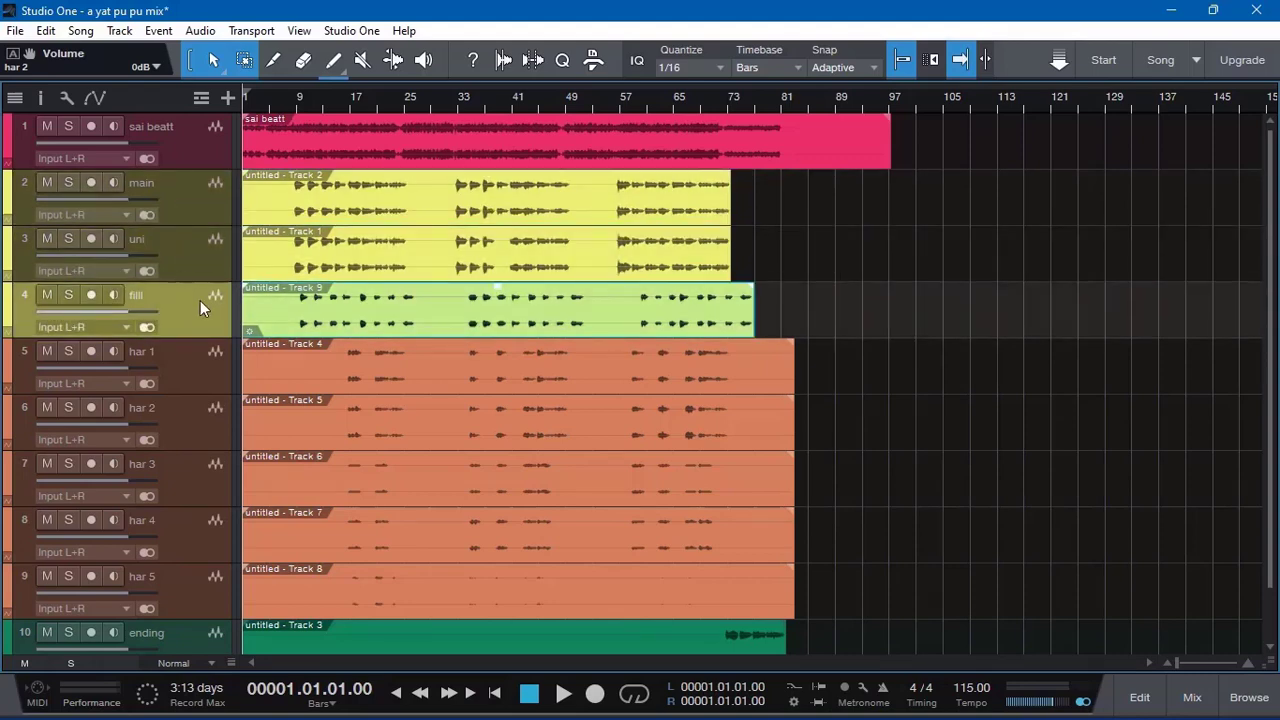
- Examine the "har 1" to "har 5" tracks and the "ending" track one by one in the arrangement
{"action": "scroll", "coordinate": [185, 295], "scroll_direction": "down", "scroll_amount": 1}
{"action": "left_click", "coordinate": [182, 352]}
{"action": "left_click", "coordinate": [170, 419]}
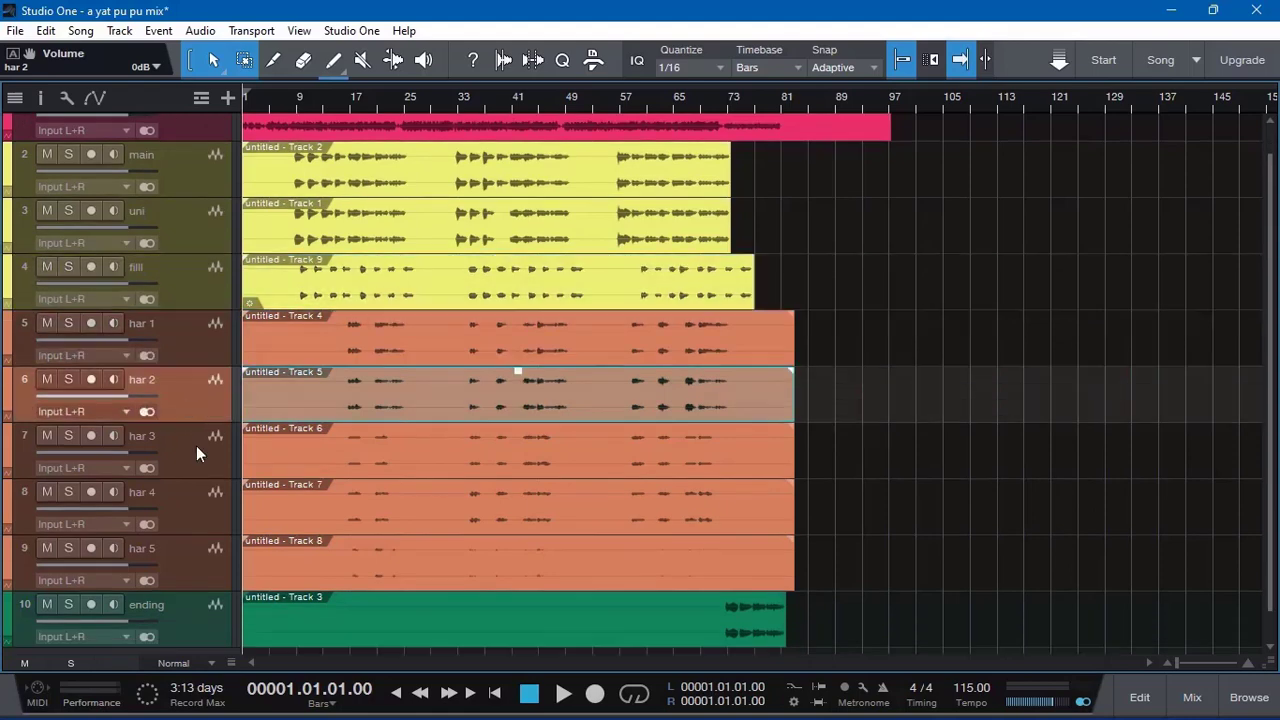
{"action": "left_click", "coordinate": [196, 446]}
{"action": "left_click", "coordinate": [189, 489]}
{"action": "left_click", "coordinate": [178, 553]}
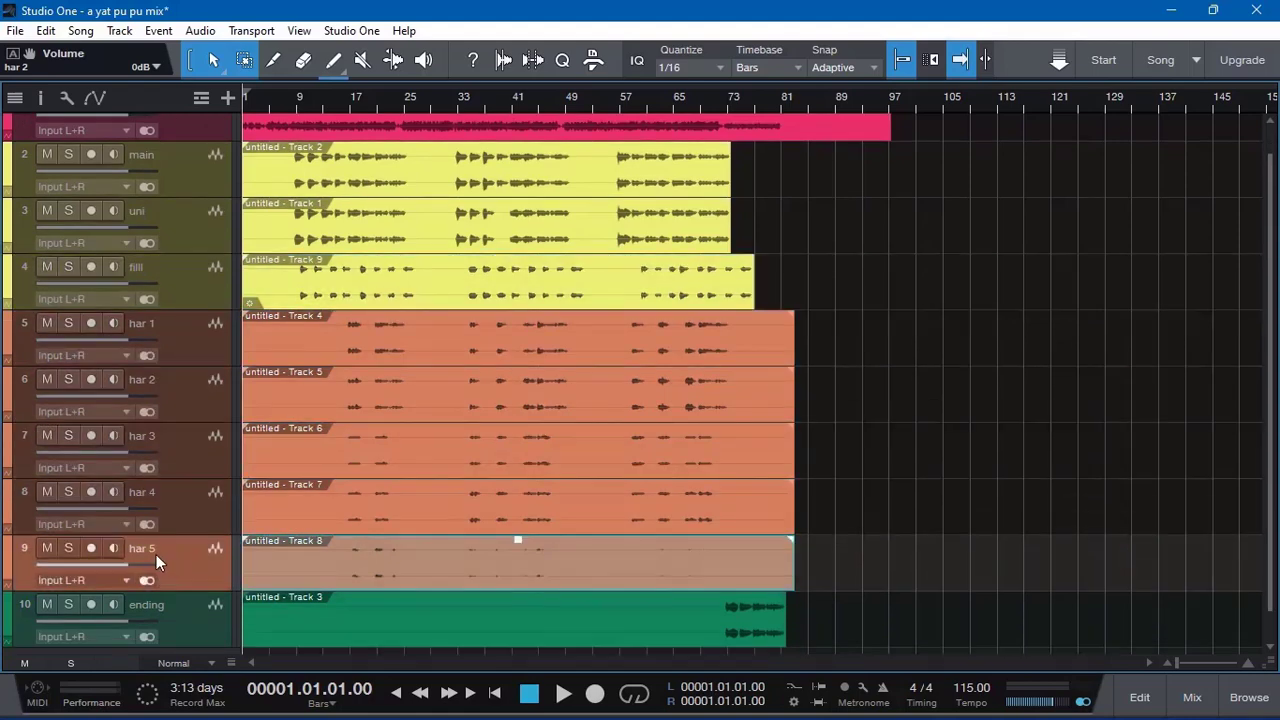
{"action": "scroll", "coordinate": [226, 482], "scroll_direction": "down", "scroll_amount": 1}
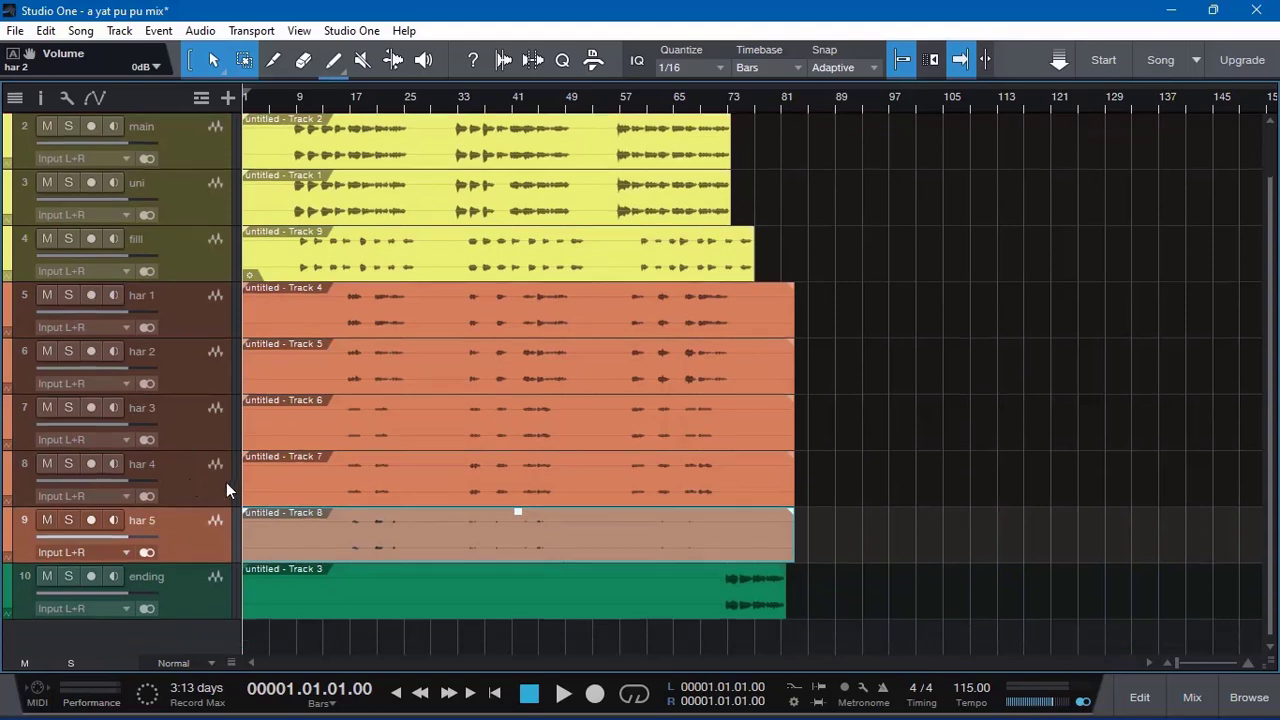
{"action": "left_click", "coordinate": [186, 588]}
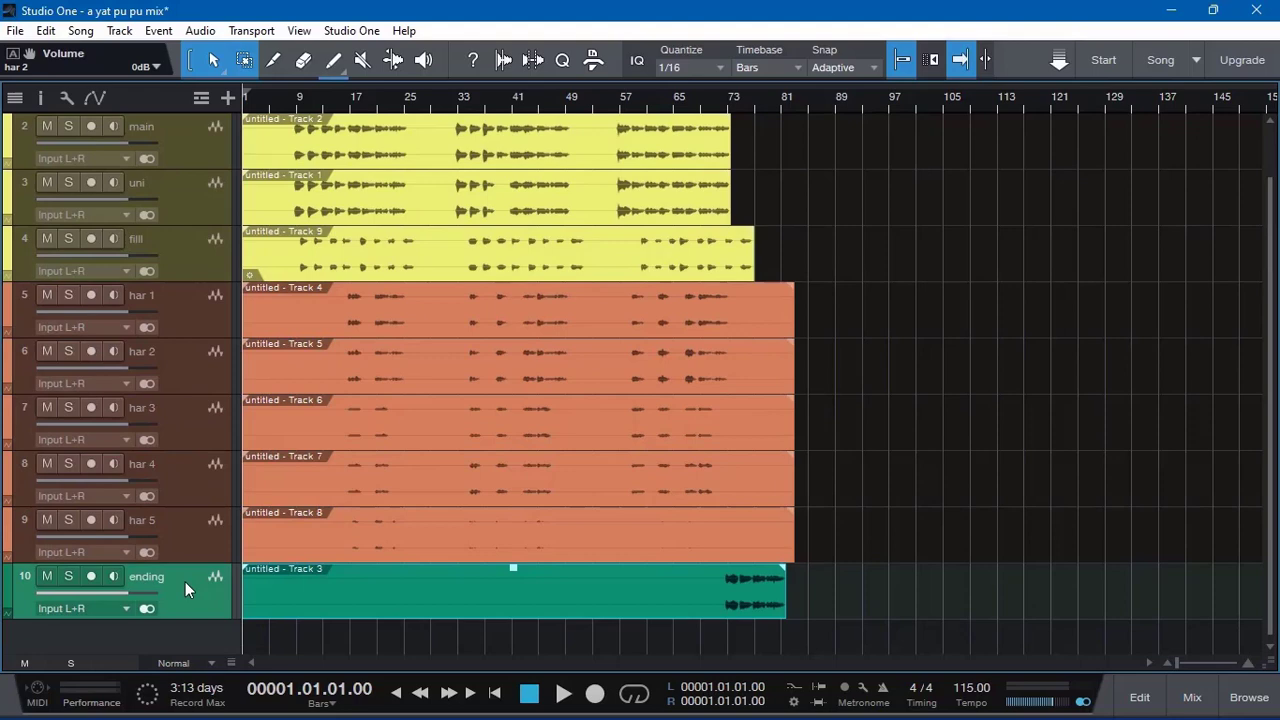
{"action": "scroll", "coordinate": [156, 205], "scroll_direction": "up", "scroll_amount": 2}
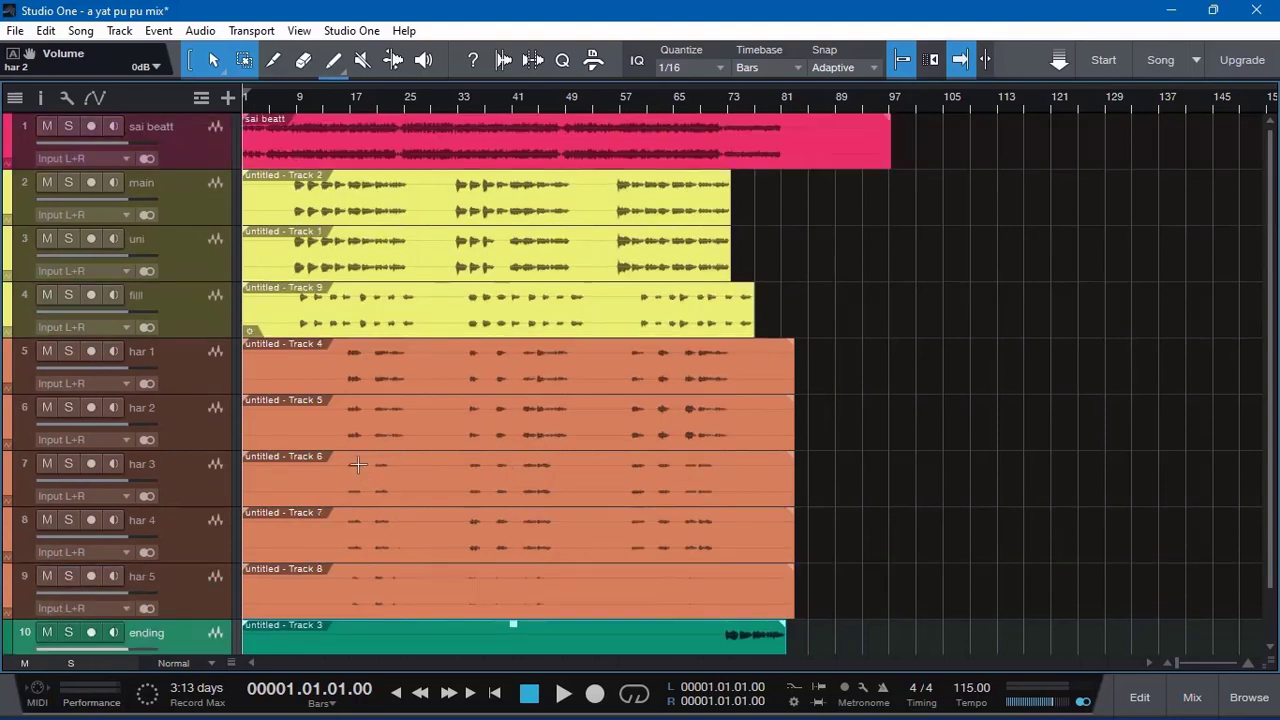
- Select the "main", "uni" and "filll" tracks together and add a bus for their channels
{"action": "left_click", "coordinate": [187, 218]}
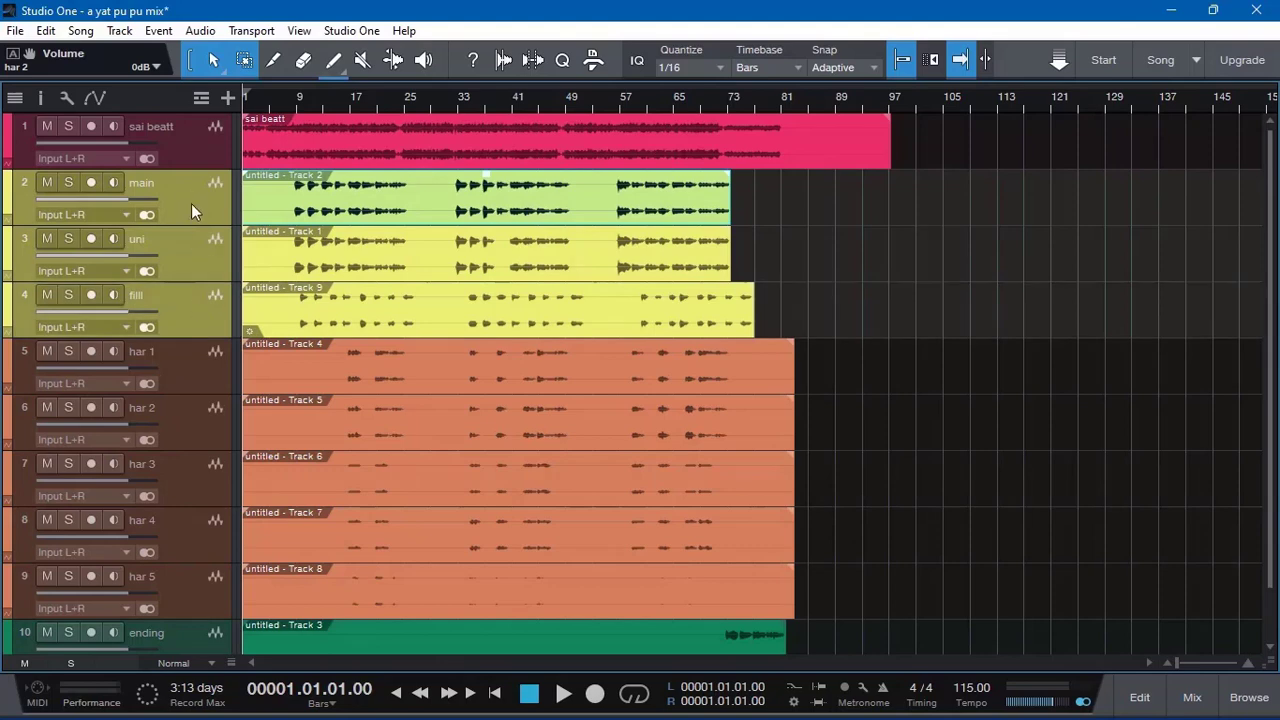
{"action": "key", "text": "Down"}
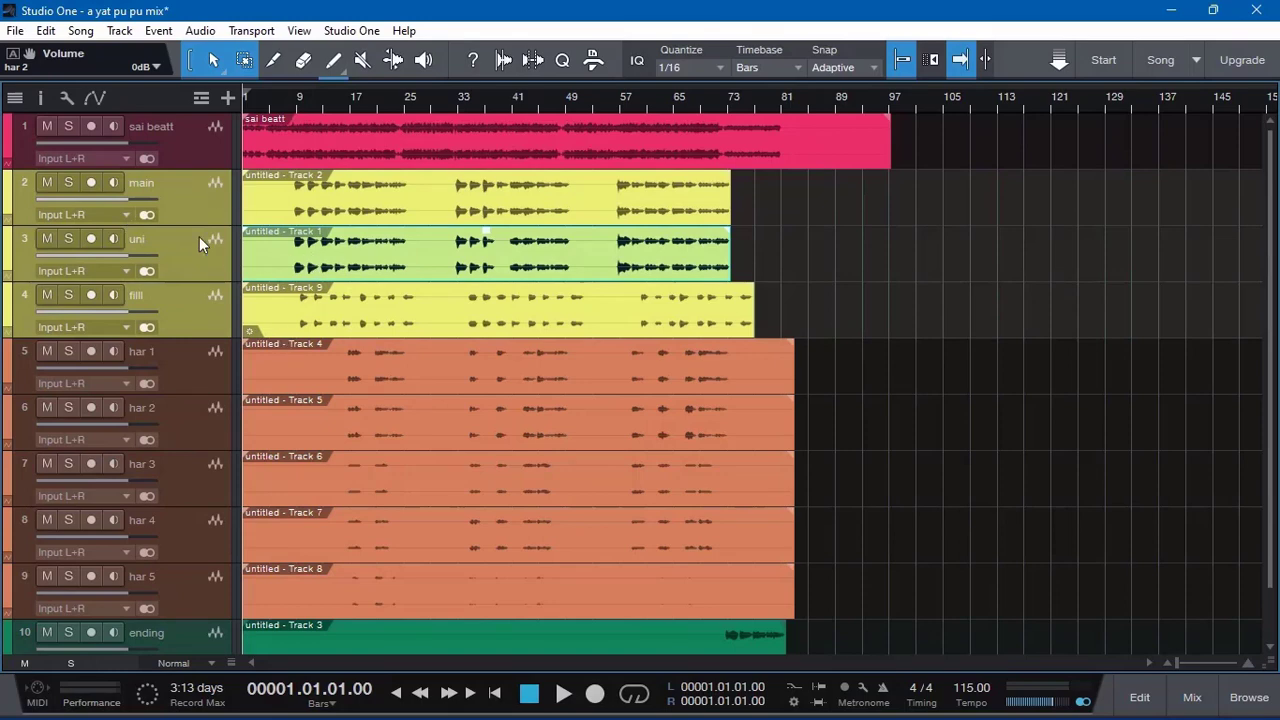
{"action": "right_click", "coordinate": [184, 198]}
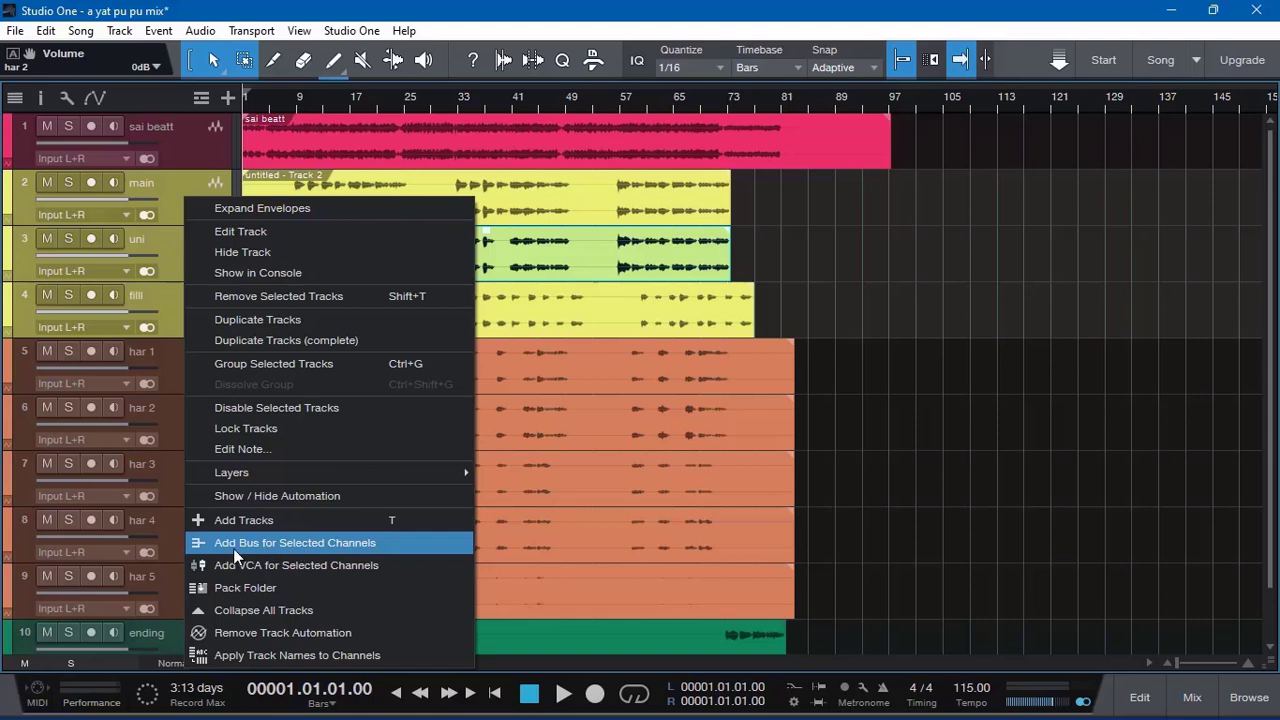
{"action": "left_click", "coordinate": [327, 547]}
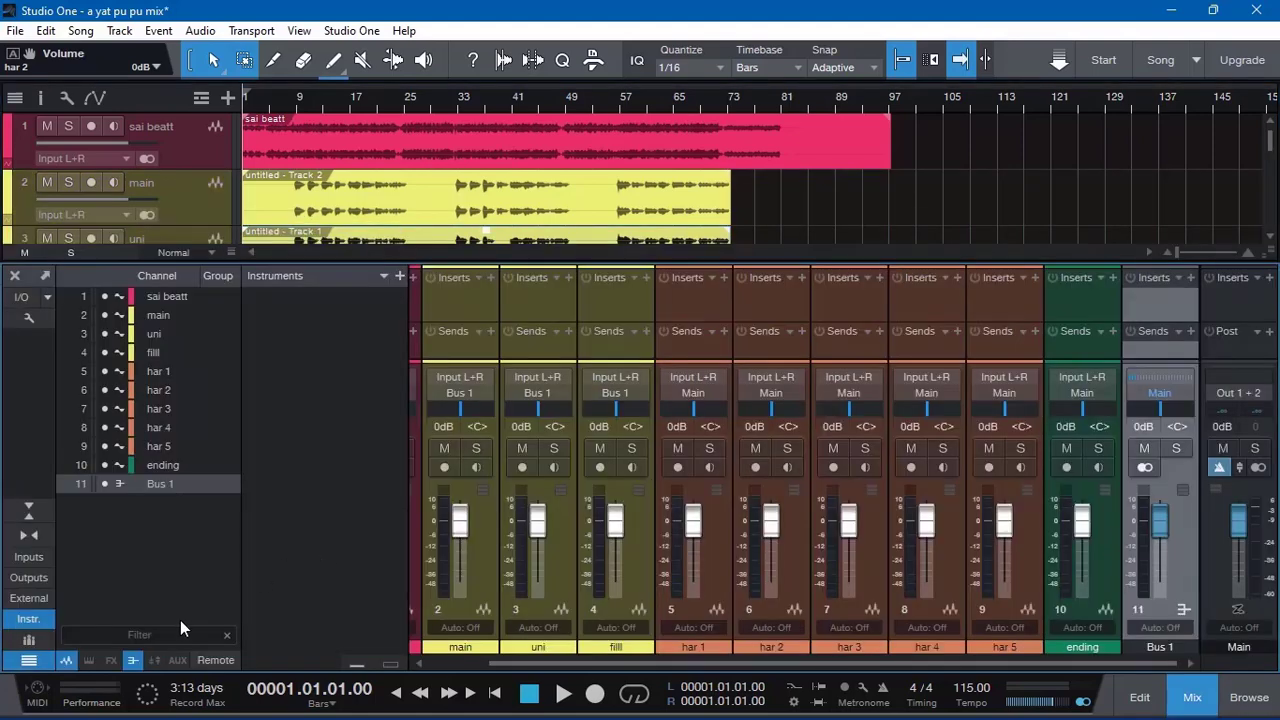
- Hide the console's instruments list, name the new bus "verse" and return to the full arrangement view
{"action": "left_click", "coordinate": [41, 617]}
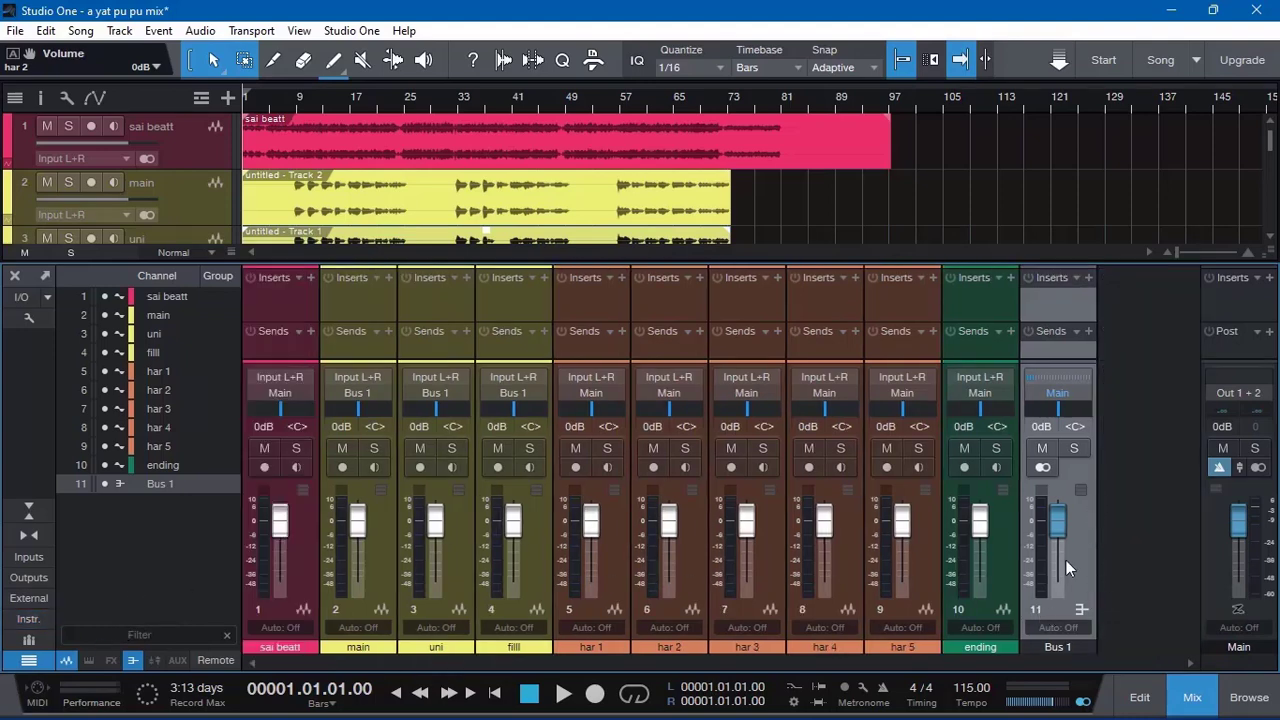
{"action": "double_click", "coordinate": [1074, 645]}
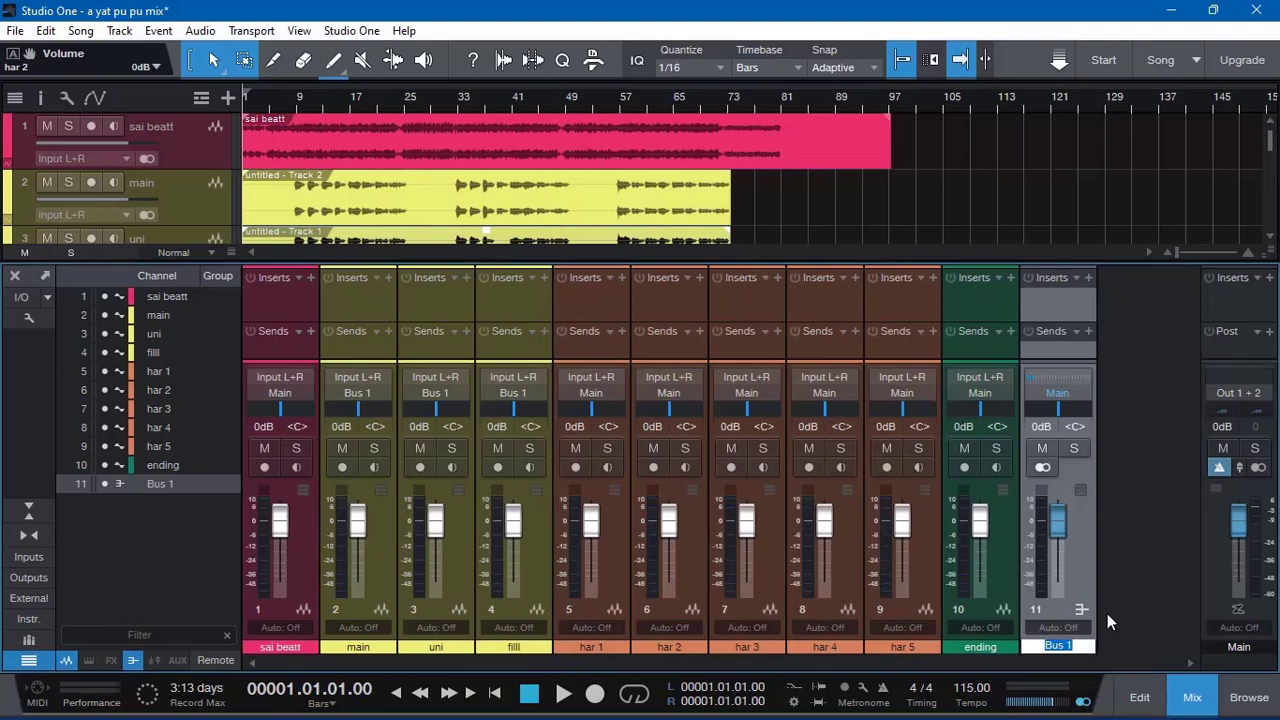
{"action": "type", "text": "verse"}
{"action": "key", "text": "Return"}
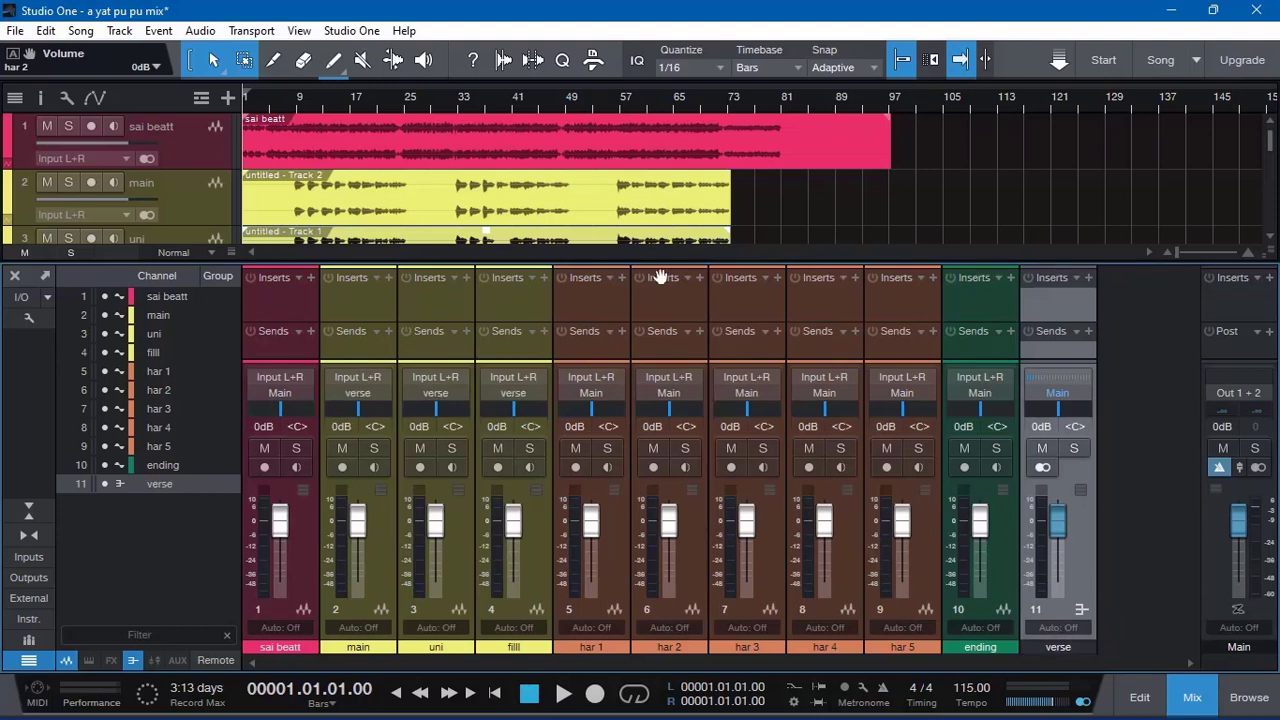
{"action": "left_click", "coordinate": [1192, 697]}
{"action": "scroll", "coordinate": [150, 320], "scroll_direction": "down", "scroll_amount": 1}
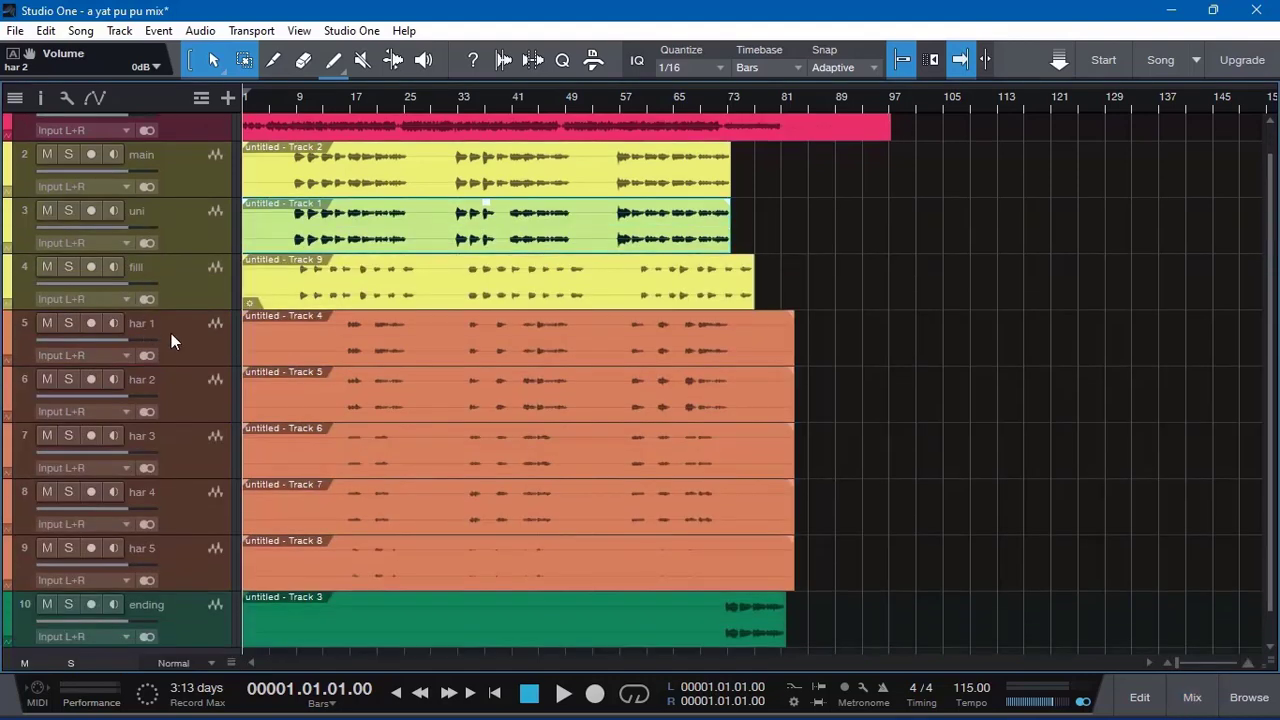
{"action": "left_click", "coordinate": [171, 333]}
{"action": "left_click", "coordinate": [201, 408], "text": "shift"}
{"action": "left_click", "coordinate": [205, 455], "text": "shift"}
{"action": "left_click", "coordinate": [204, 490], "text": "shift"}
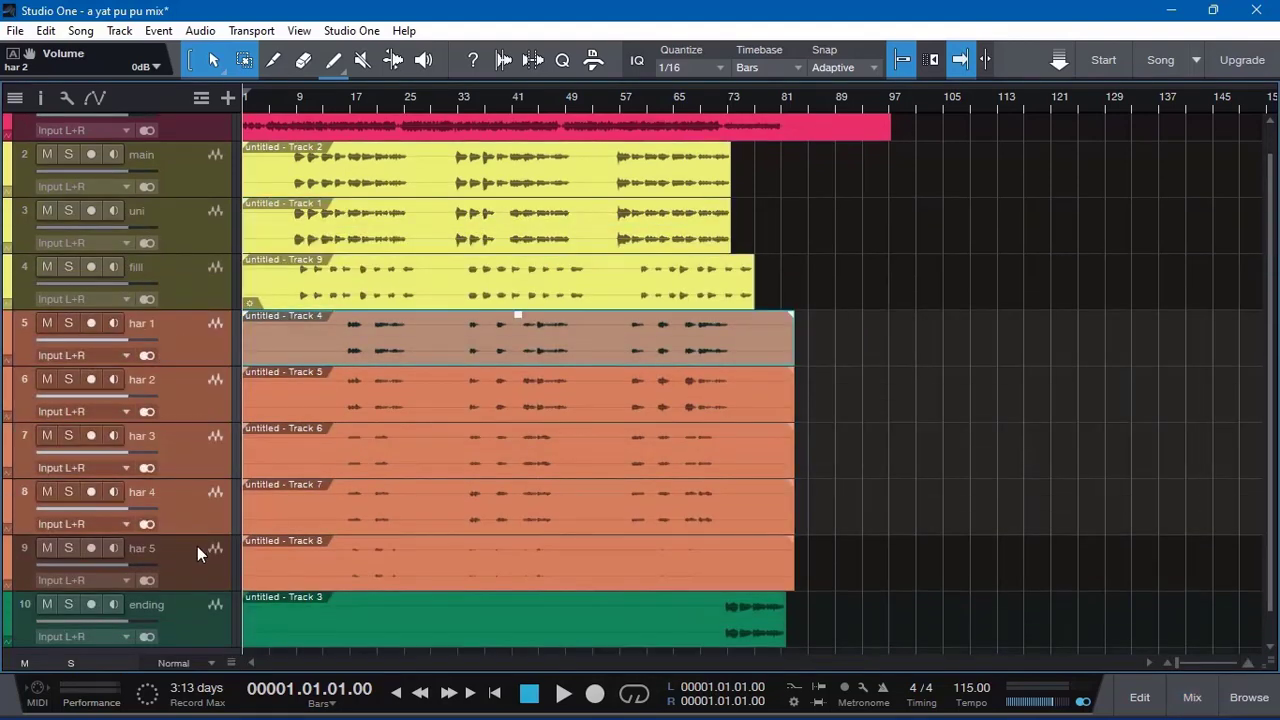
{"action": "left_click", "coordinate": [197, 550], "text": "shift"}
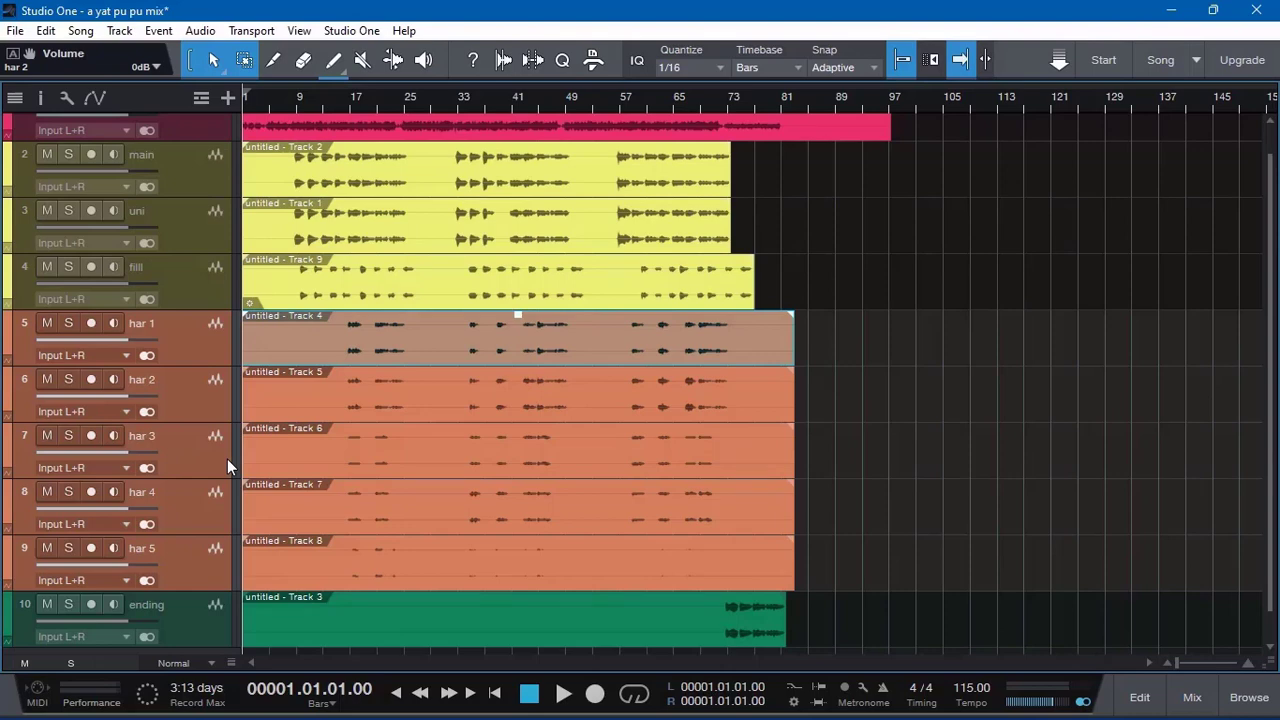
{"action": "right_click", "coordinate": [198, 353]}
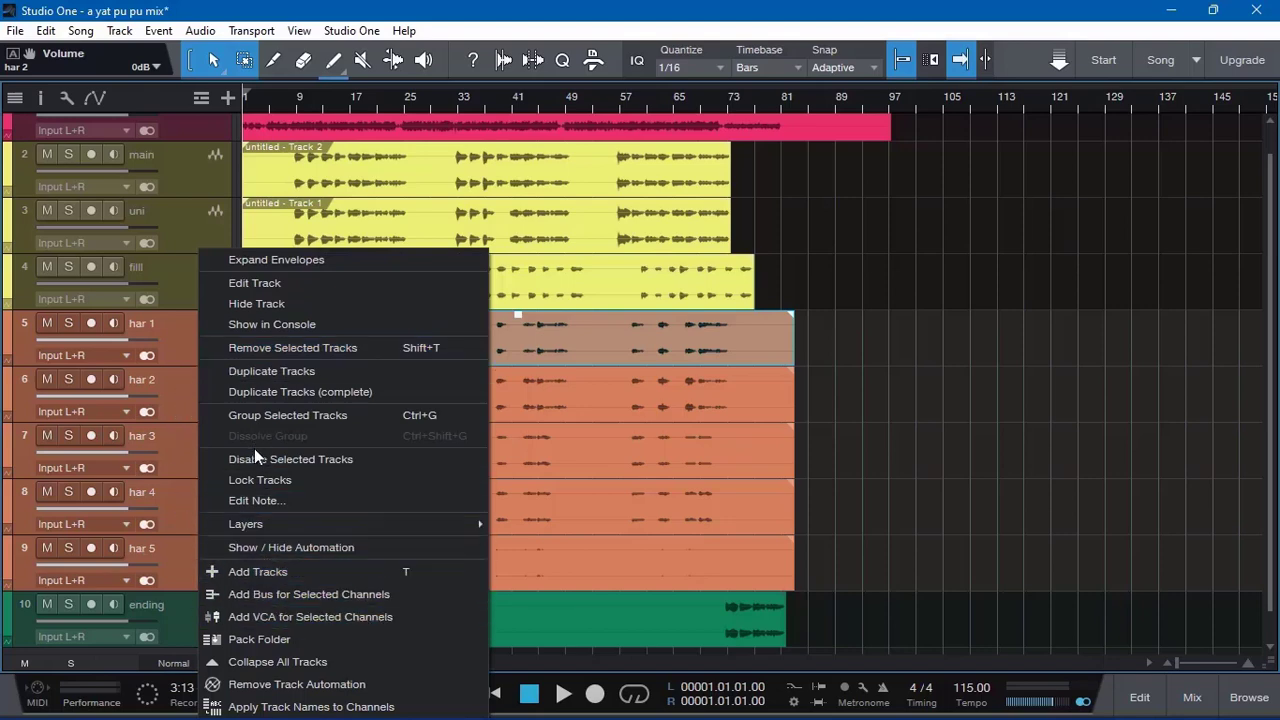
- Select the "har 1" to "har 5" tracks together and add a bus for their channels
{"action": "left_click", "coordinate": [150, 338]}
{"action": "left_click", "coordinate": [182, 410], "text": "ctrl"}
{"action": "left_click", "coordinate": [188, 455], "text": "ctrl"}
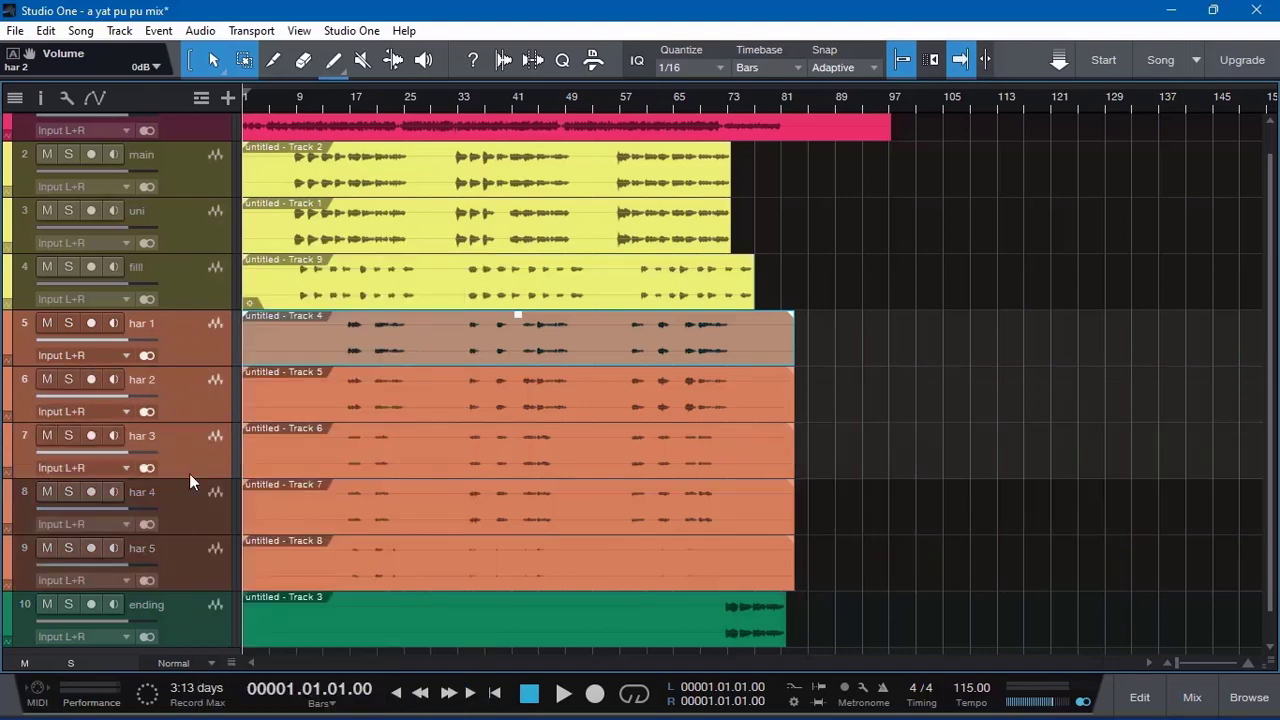
{"action": "left_click", "coordinate": [191, 512], "text": "ctrl"}
{"action": "left_click", "coordinate": [192, 560], "text": "ctrl"}
{"action": "right_click", "coordinate": [172, 345]}
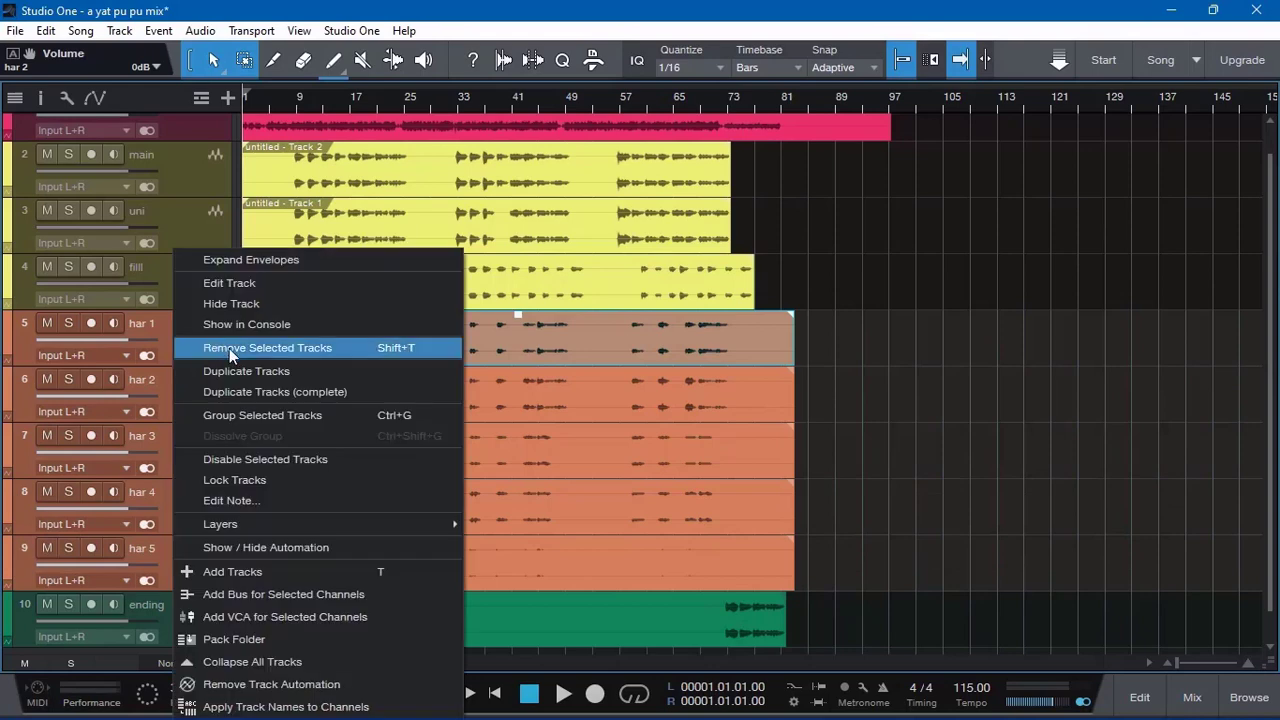
{"action": "left_click", "coordinate": [312, 596]}
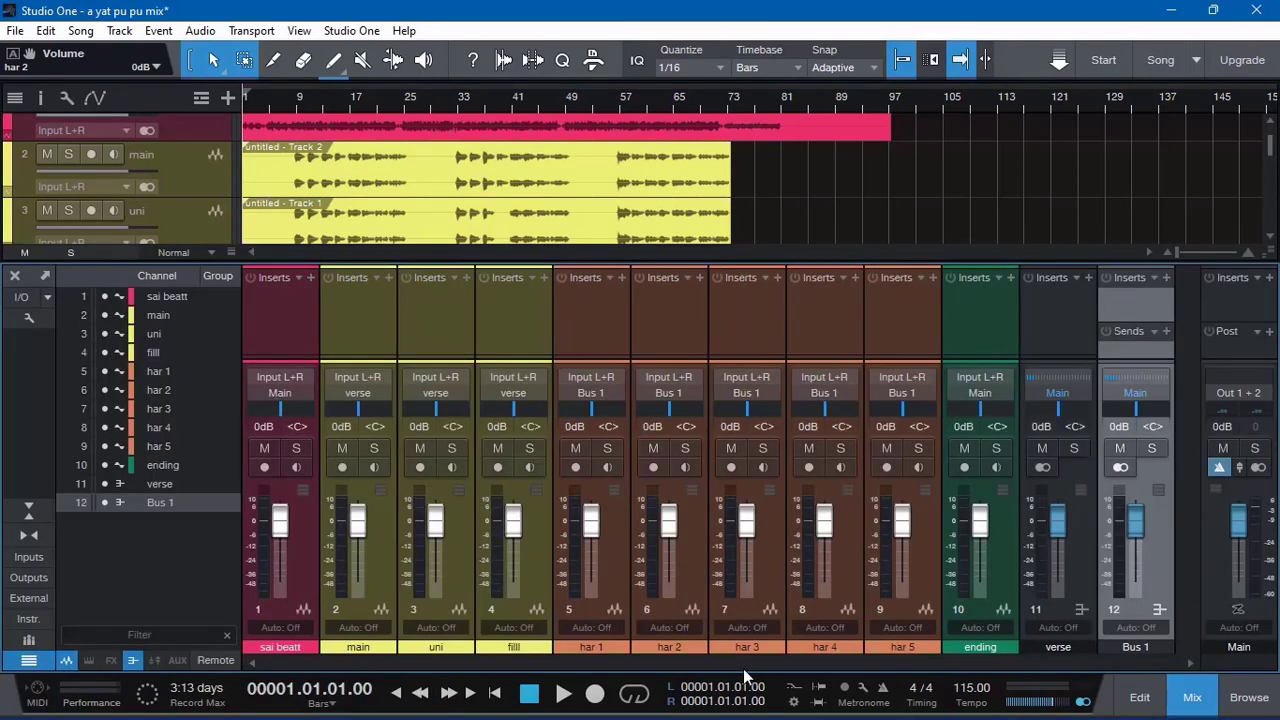
- Name the new harmony bus "har"
{"action": "double_click", "coordinate": [1135, 648]}
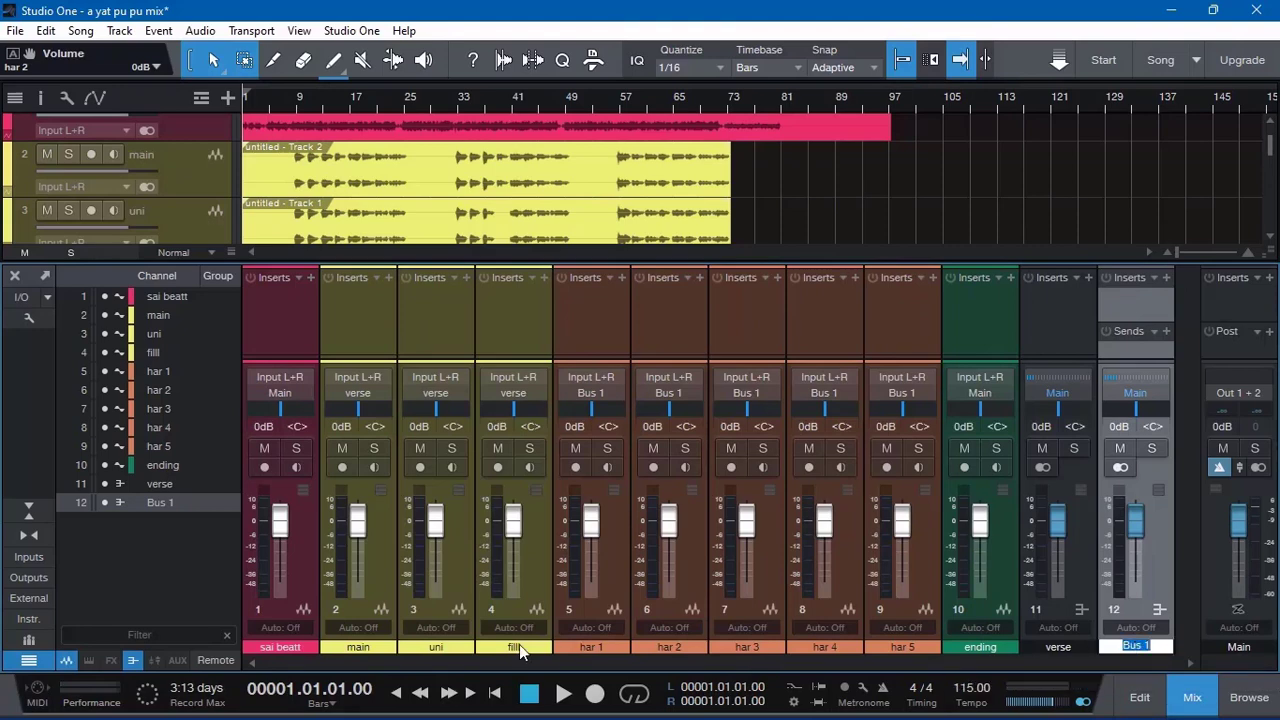
{"action": "type", "text": "har"}
{"action": "key", "text": "Return"}
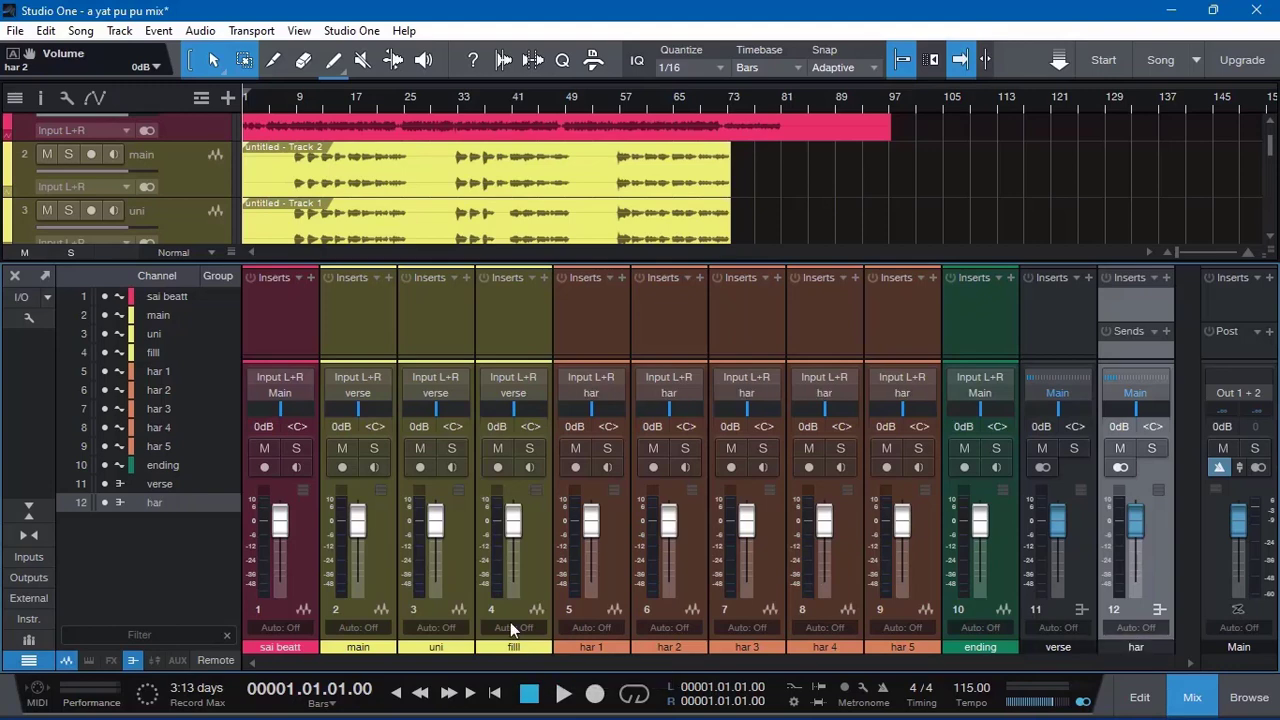
- Switch the console to its small view and enlarge its height so the faders become longer
{"action": "left_click", "coordinate": [1086, 496]}
{"action": "left_click", "coordinate": [1150, 502]}
{"action": "left_click", "coordinate": [30, 535]}
{"action": "left_click", "coordinate": [30, 530]}
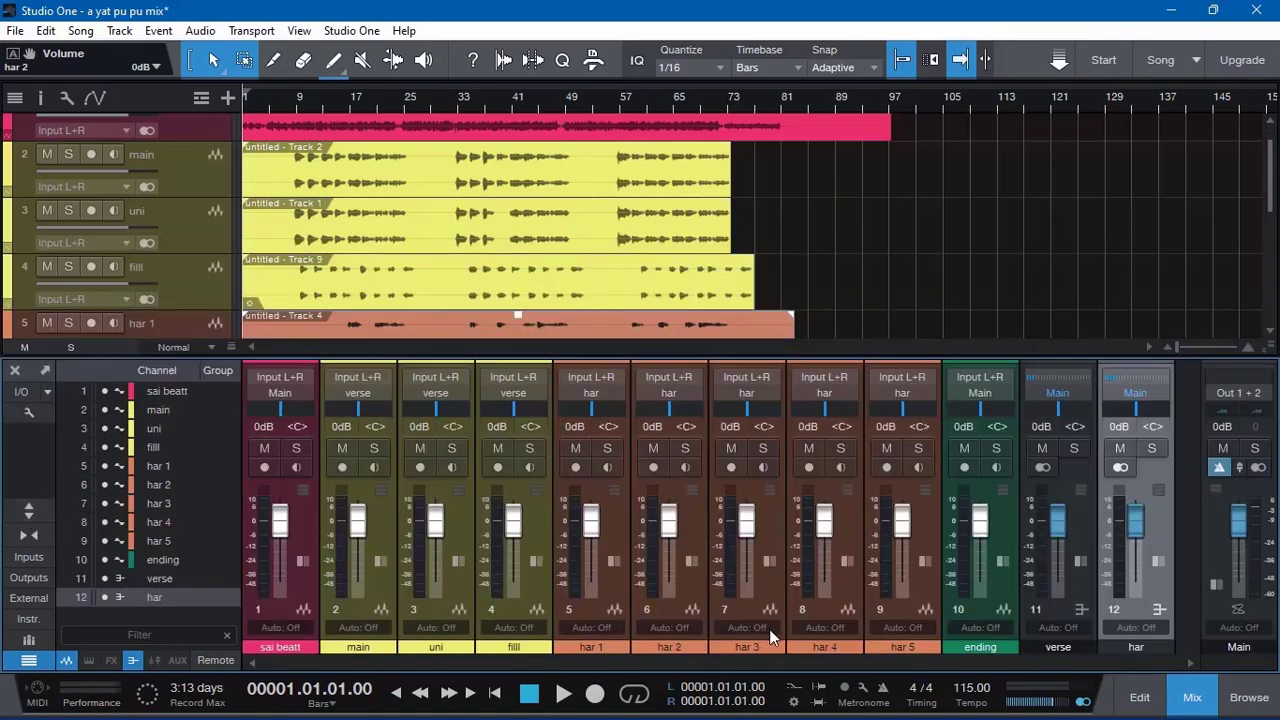
{"action": "left_click_drag", "start_coordinate": [668, 355], "coordinate": [668, 292]}
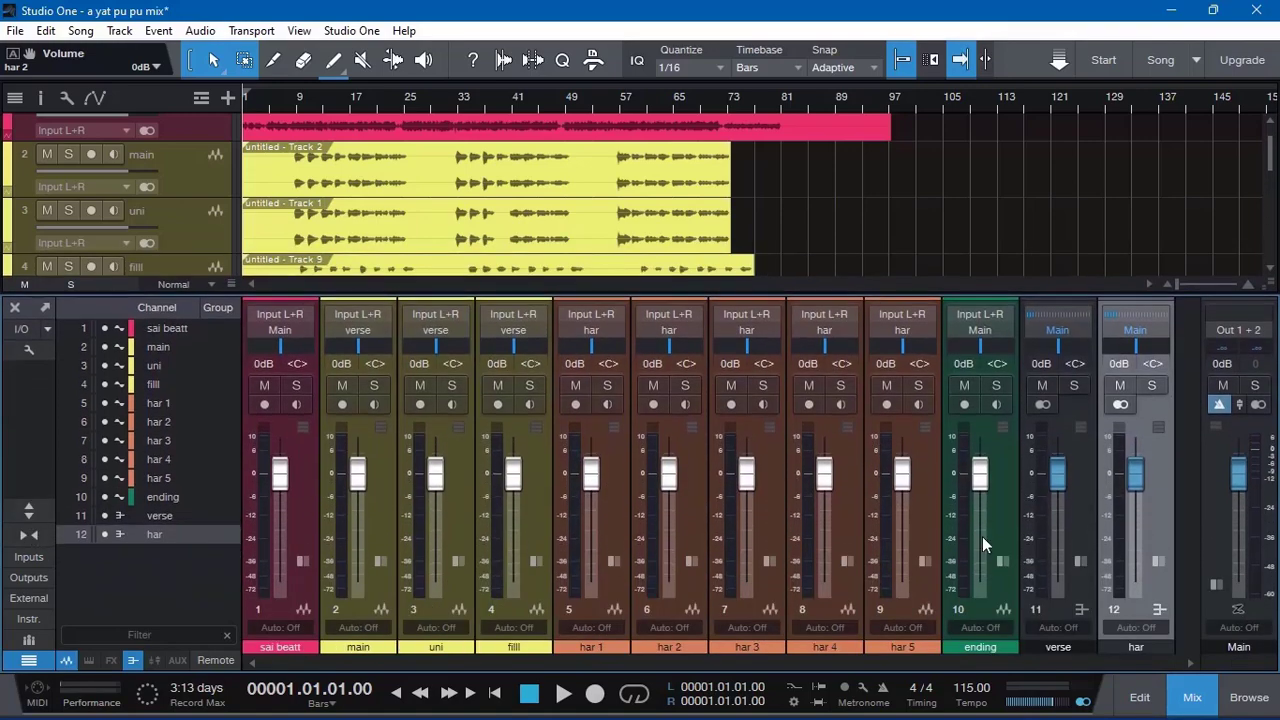
- Select the "ending" track in the full arrangement view and add a bus for its channel
{"action": "left_click", "coordinate": [1188, 697]}
{"action": "scroll", "coordinate": [240, 475], "scroll_direction": "down", "scroll_amount": 1}
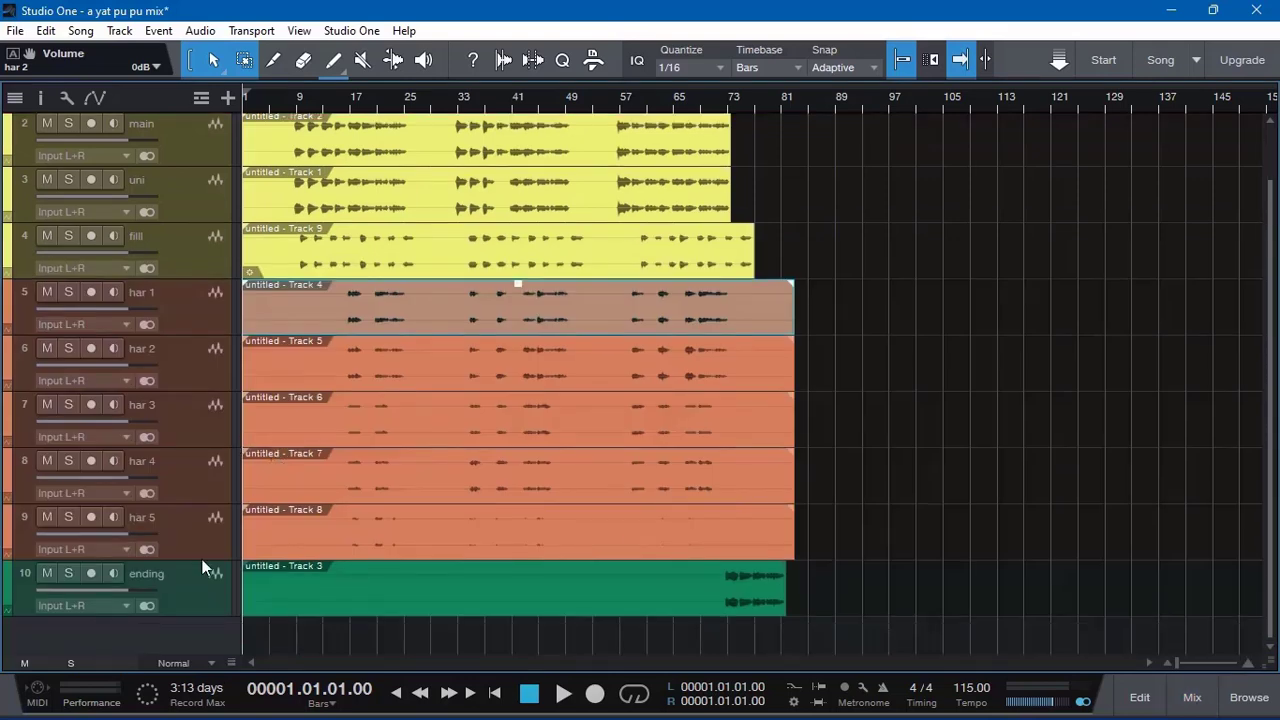
{"action": "left_click", "coordinate": [201, 596]}
{"action": "right_click", "coordinate": [190, 593]}
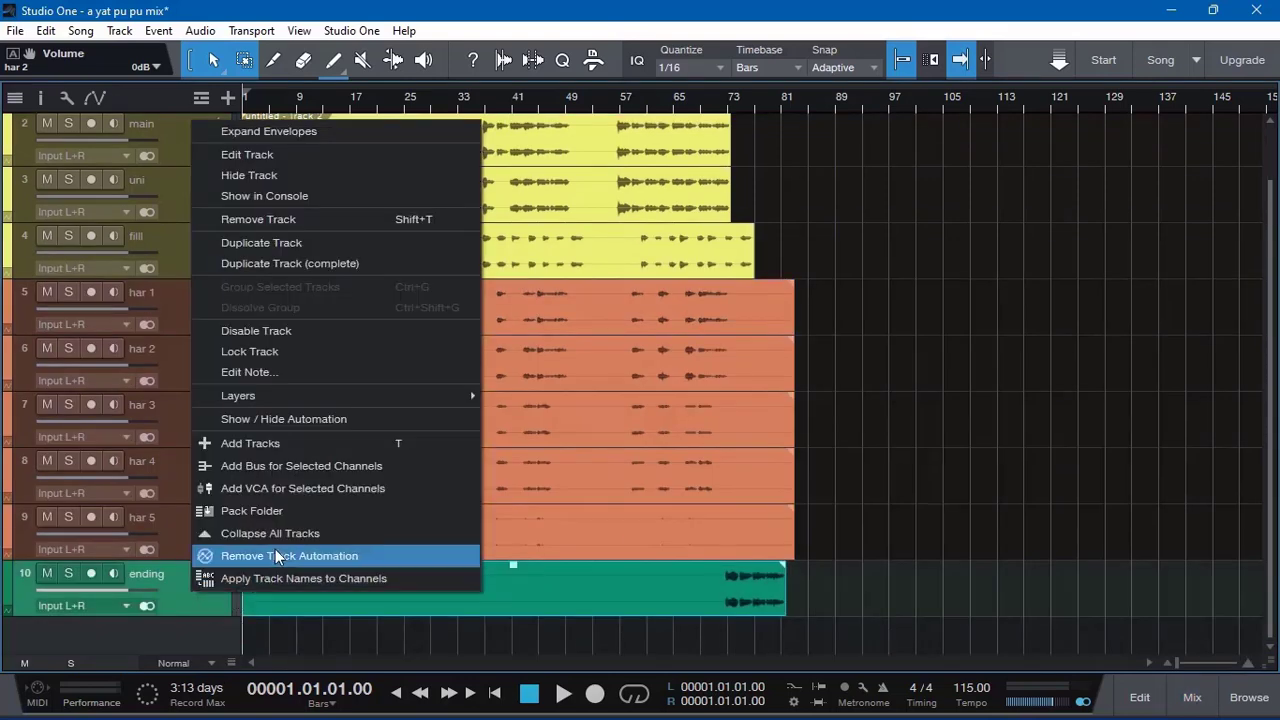
{"action": "left_click", "coordinate": [380, 466]}
- Collapse the new bus's inserts and sends in the console and name the bus "ph"
{"action": "left_click", "coordinate": [1159, 653]}
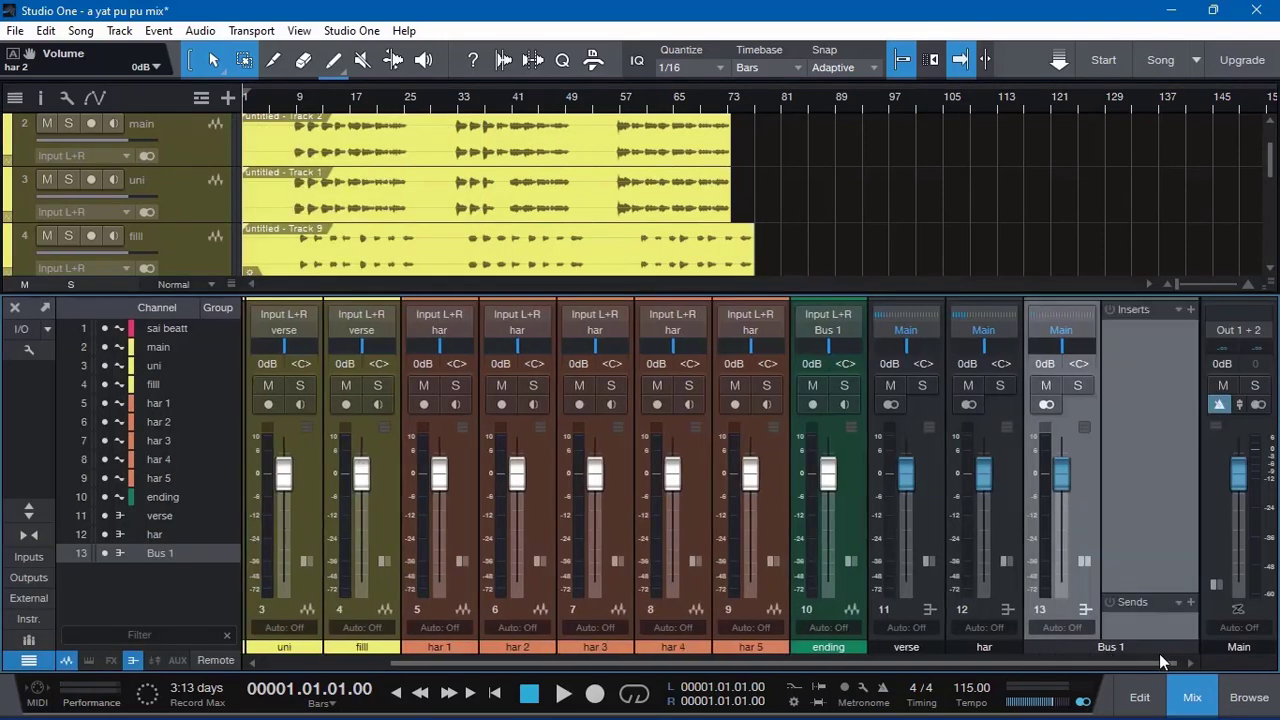
{"action": "left_click", "coordinate": [1117, 631]}
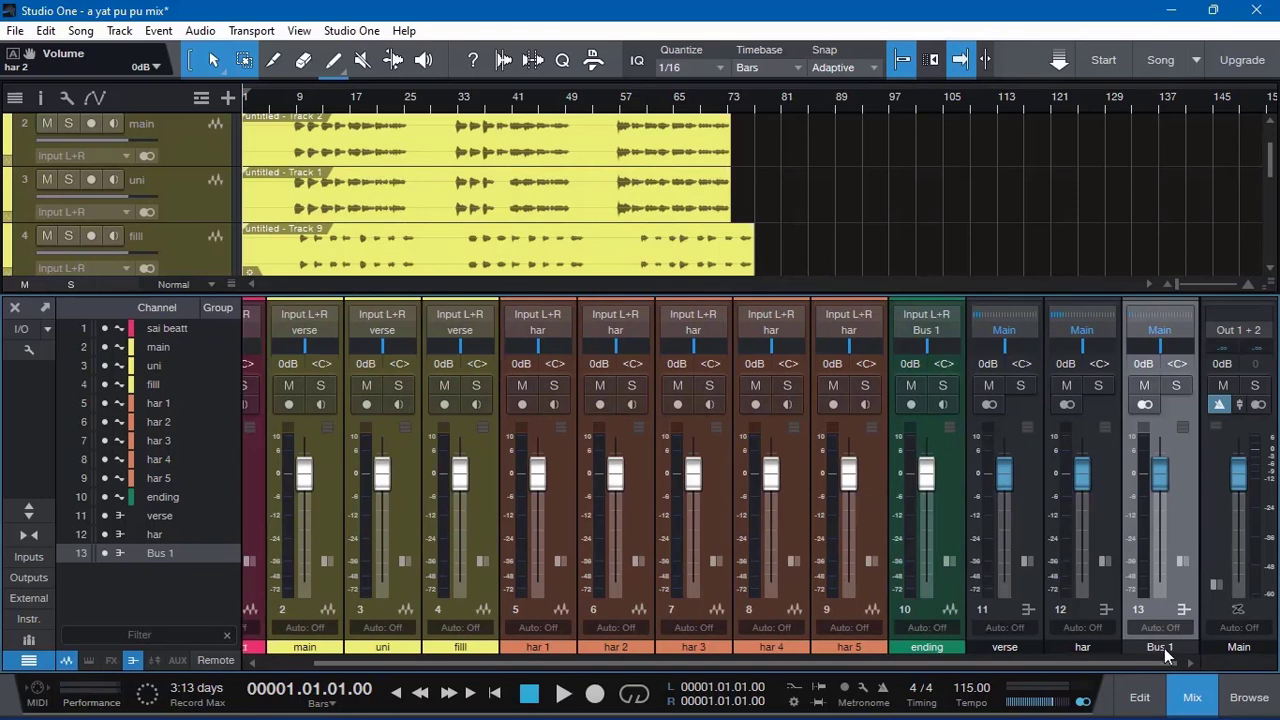
{"action": "double_click", "coordinate": [1160, 648]}
{"action": "type", "text": "ph"}
{"action": "key", "text": "Return"}
{"action": "left_click_drag", "start_coordinate": [472, 660], "coordinate": [288, 659]}
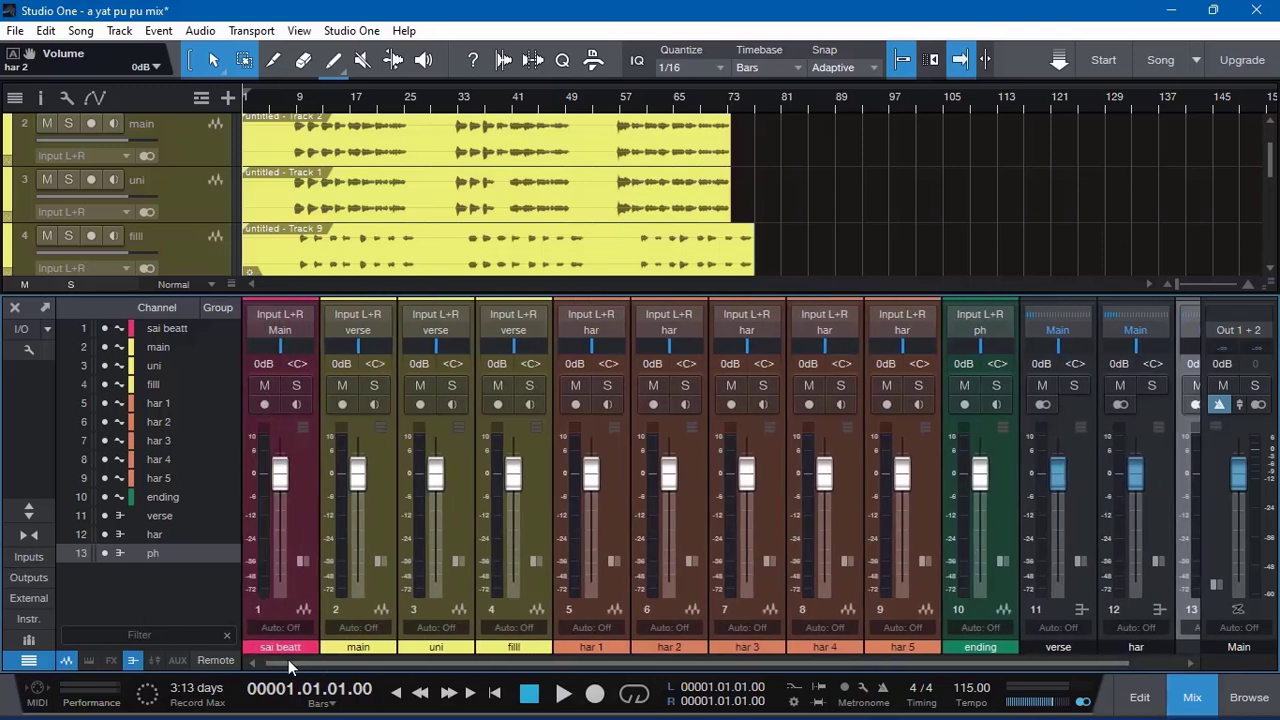
- View the console's instruments list and its large layout, restoring the small layout without the list
{"action": "left_click", "coordinate": [28, 620]}
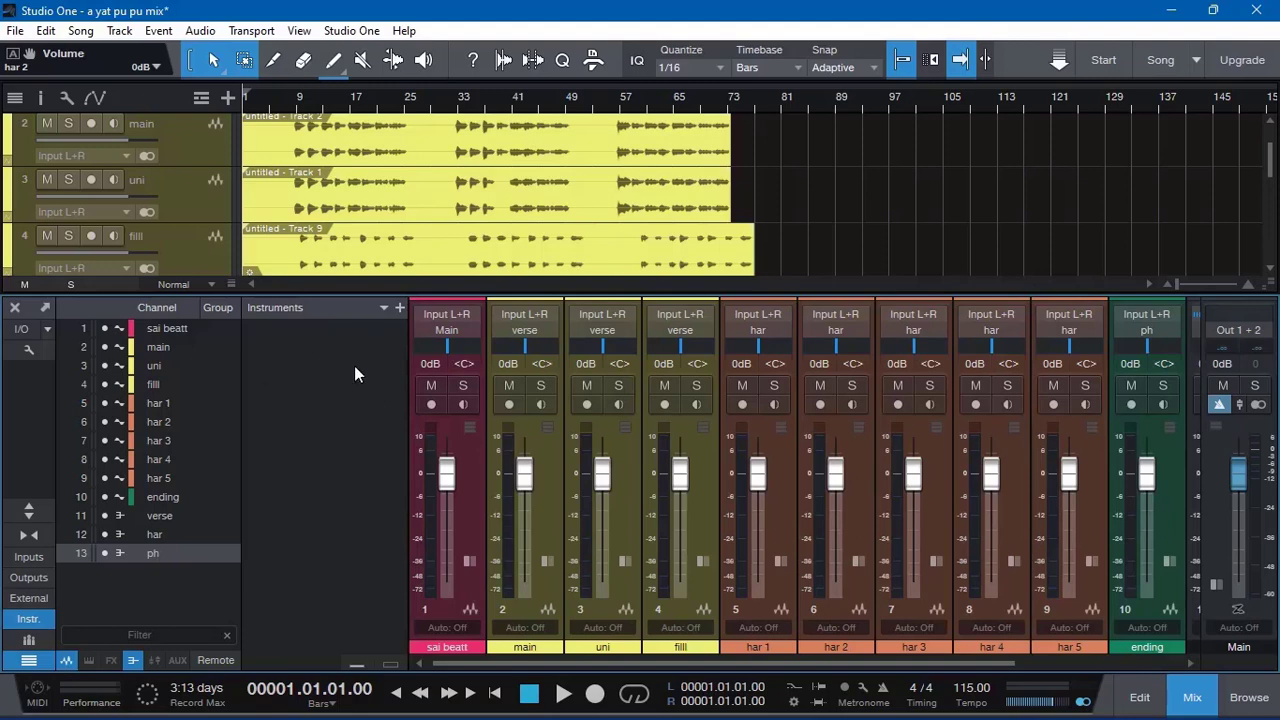
{"action": "left_click", "coordinate": [35, 622]}
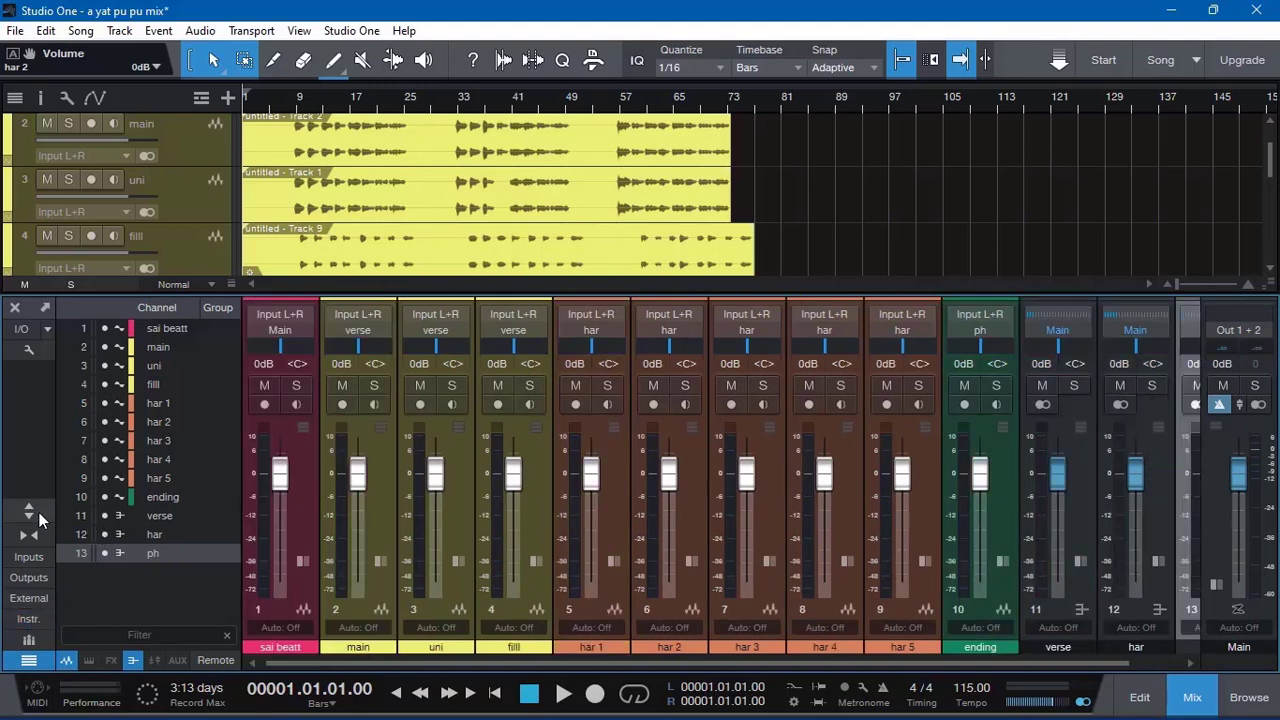
{"action": "left_click", "coordinate": [34, 514]}
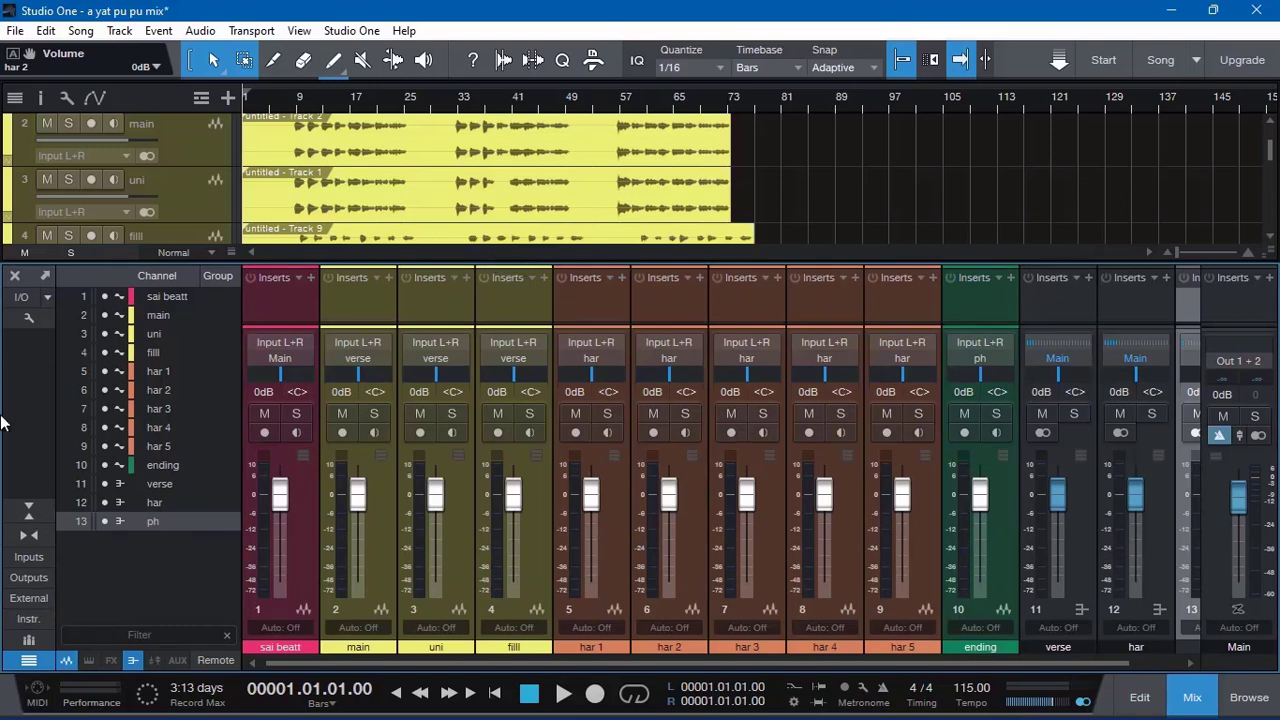
{"action": "left_click", "coordinate": [28, 525]}
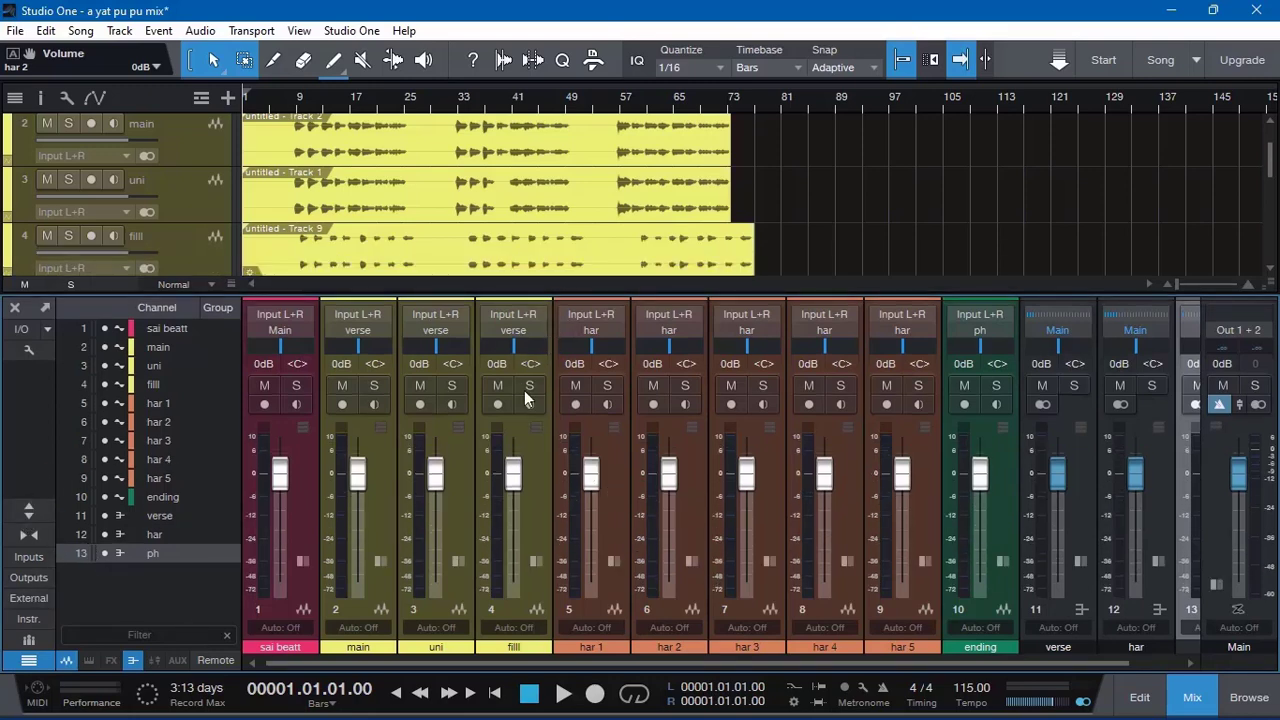
- View the expanded inserts and sends of the "filll" and "har 2" channels, leaving them collapsed in the small console layout
{"action": "left_click", "coordinate": [537, 430]}
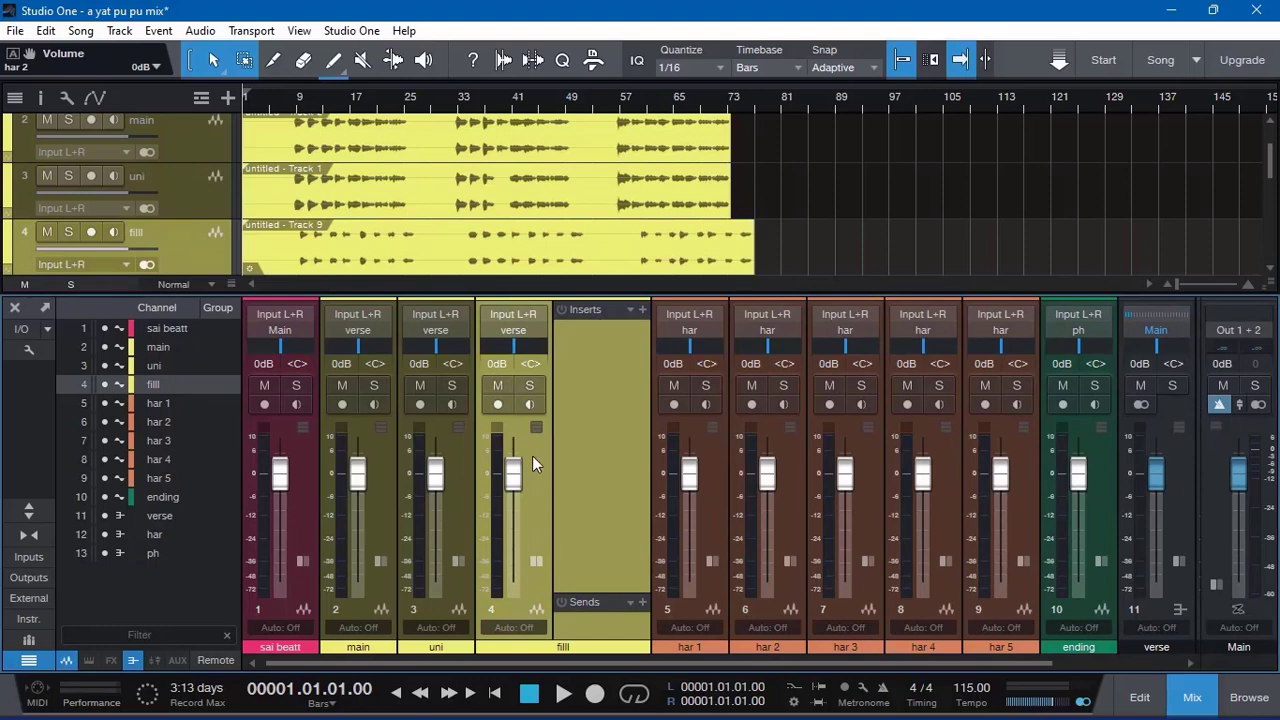
{"action": "left_click", "coordinate": [698, 424]}
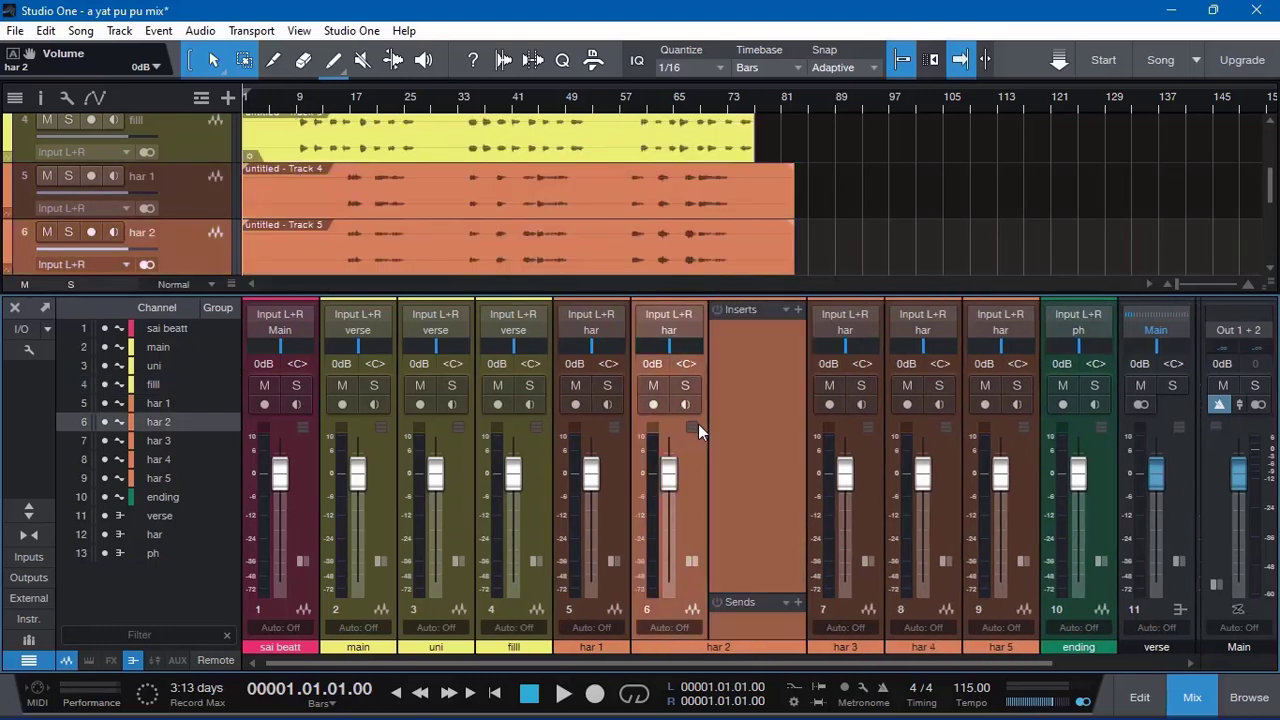
{"action": "left_click", "coordinate": [32, 518]}
{"action": "left_click", "coordinate": [32, 518]}
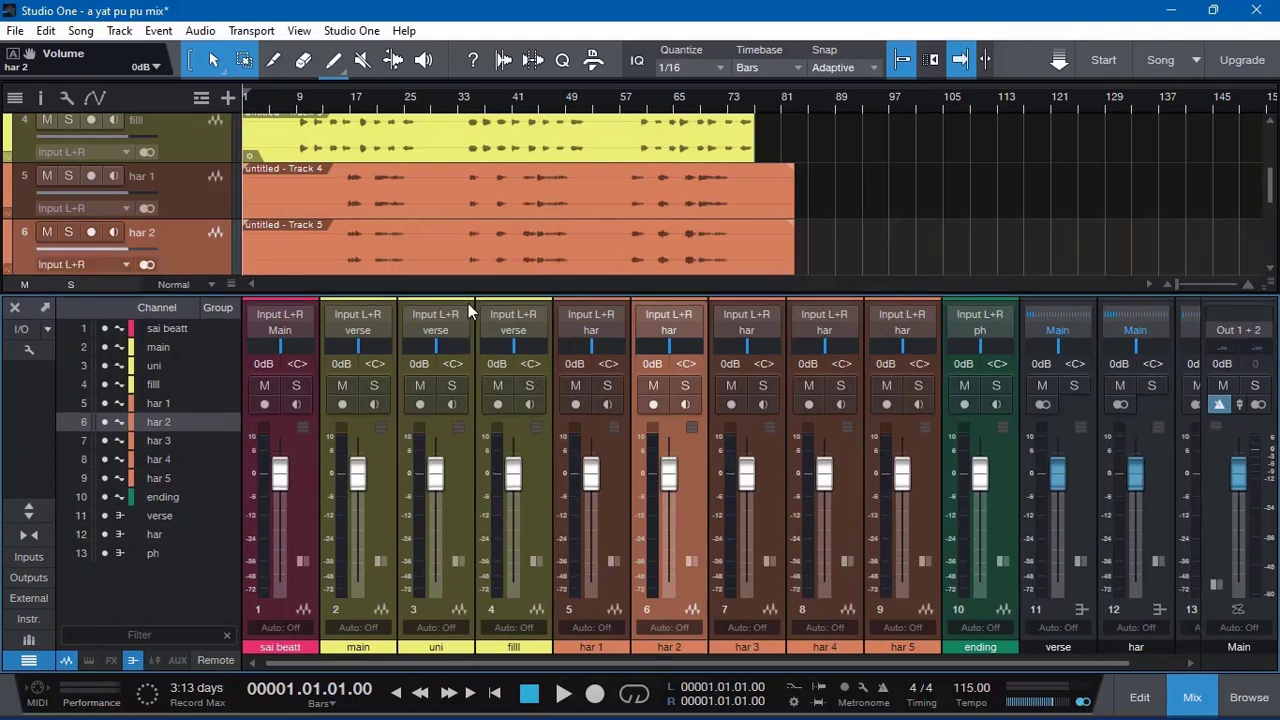
- View the input source options of the "sai beatt" channel and select the "filll" channel
{"action": "left_click", "coordinate": [278, 318]}
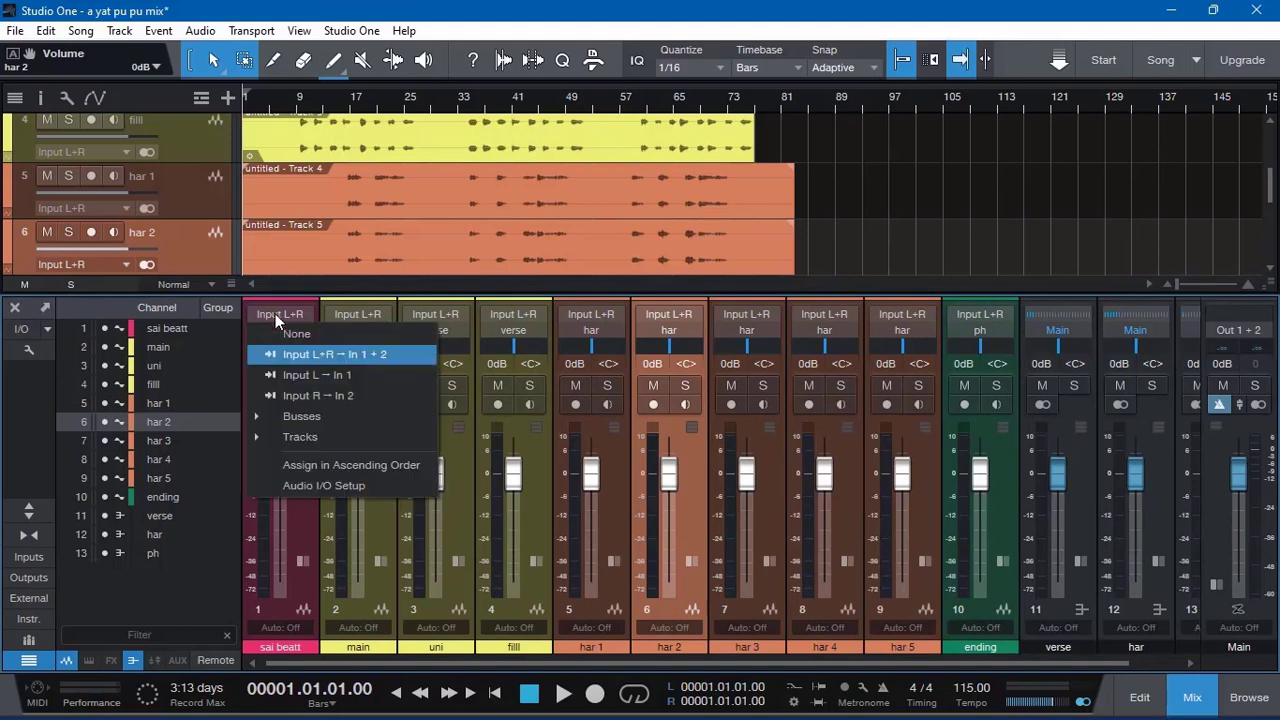
{"action": "left_click", "coordinate": [306, 313]}
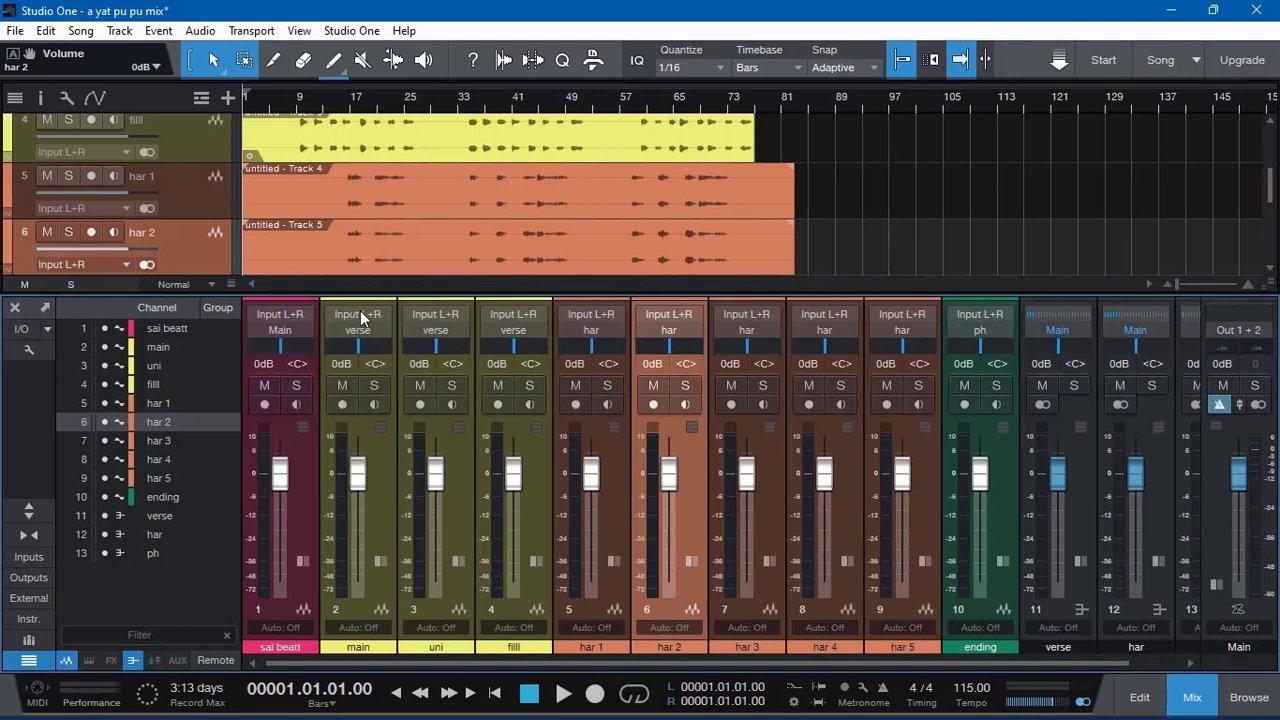
{"action": "left_click", "coordinate": [536, 432]}
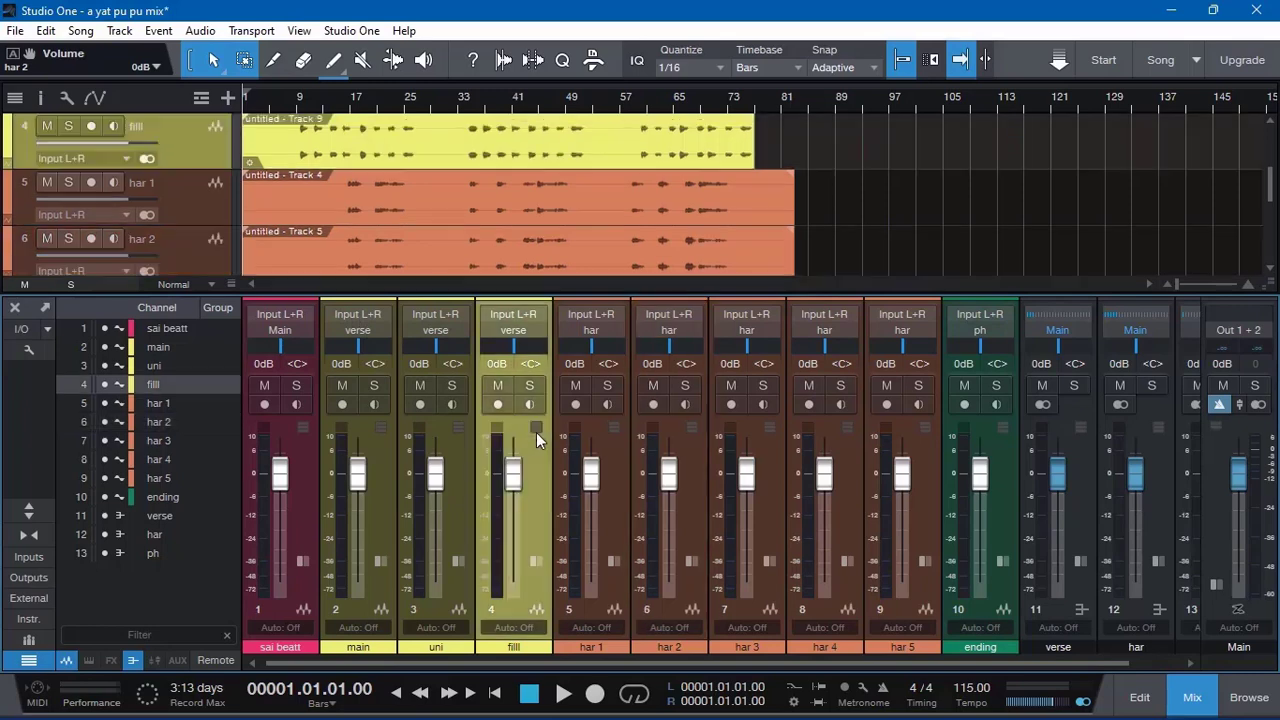
- Select the "main", "uni" and "filll" tracks together and route their channel output to the "verse" bus
{"action": "left_click", "coordinate": [385, 431]}
{"action": "left_click", "coordinate": [445, 441], "text": "ctrl"}
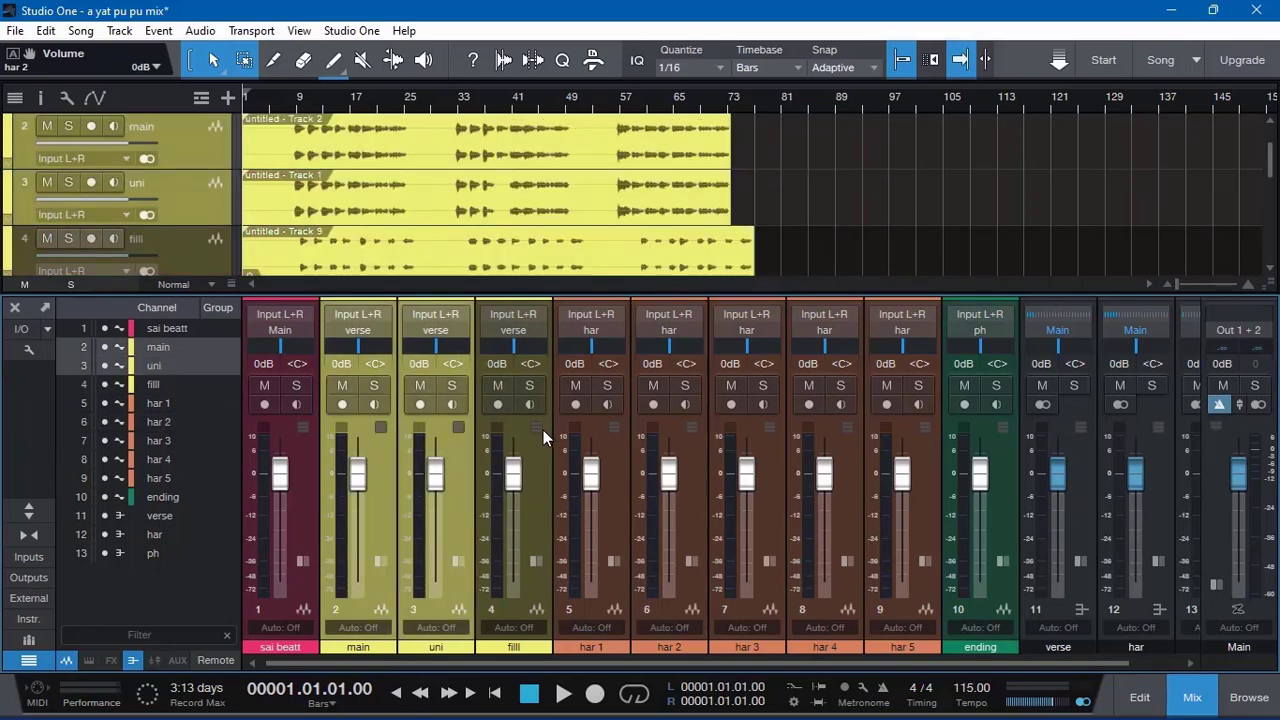
{"action": "left_click", "coordinate": [543, 430], "text": "ctrl"}
{"action": "left_click", "coordinate": [190, 152]}
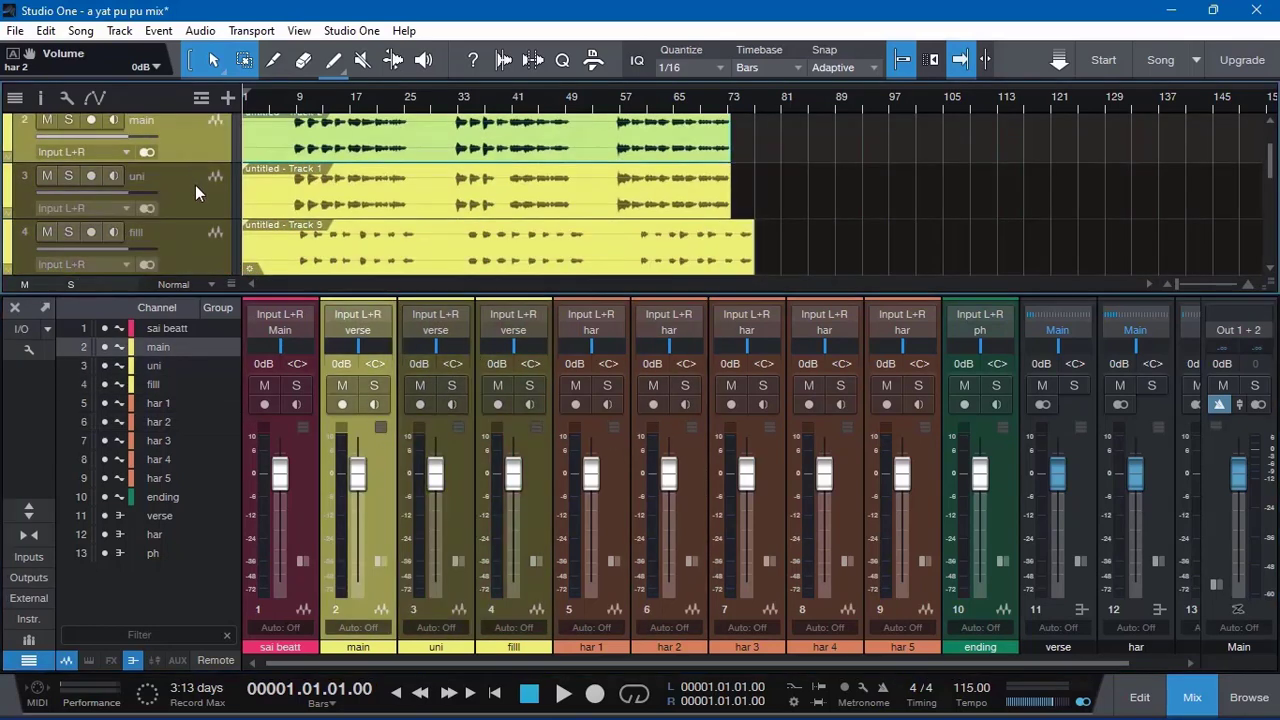
{"action": "left_click", "coordinate": [195, 187], "text": "ctrl"}
{"action": "left_click", "coordinate": [191, 235], "text": "ctrl"}
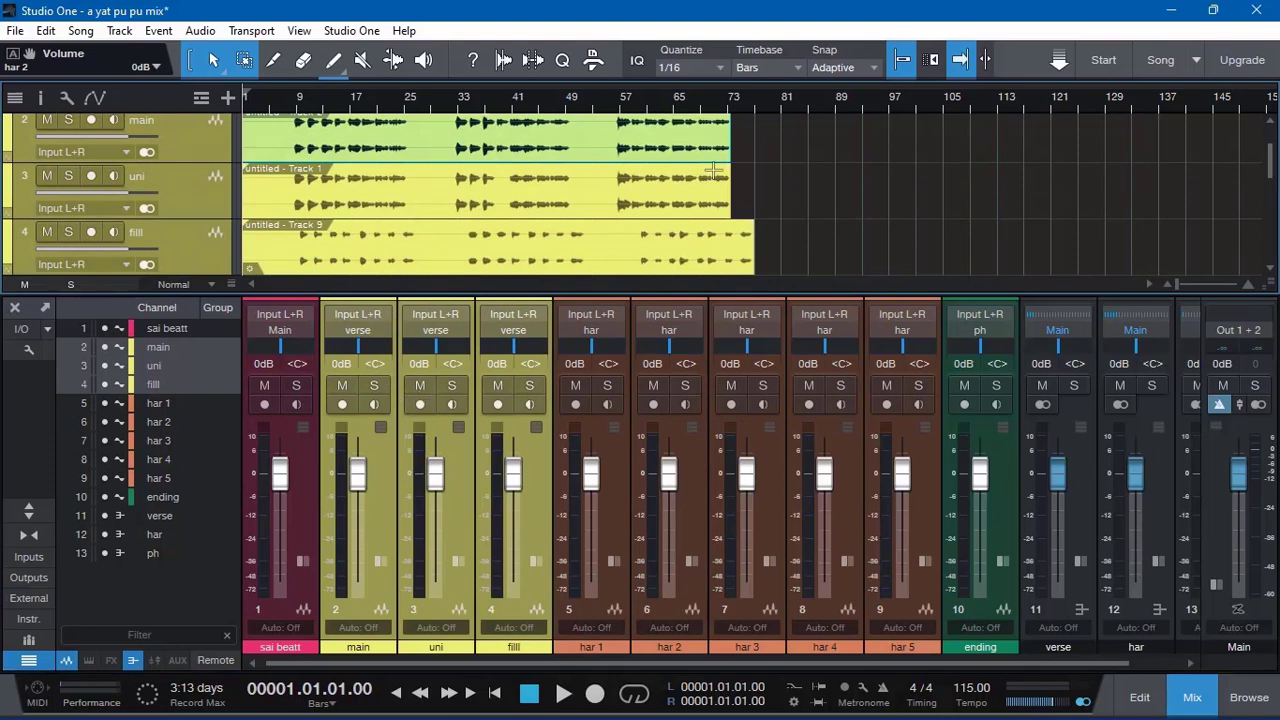
{"action": "left_click", "coordinate": [368, 338]}
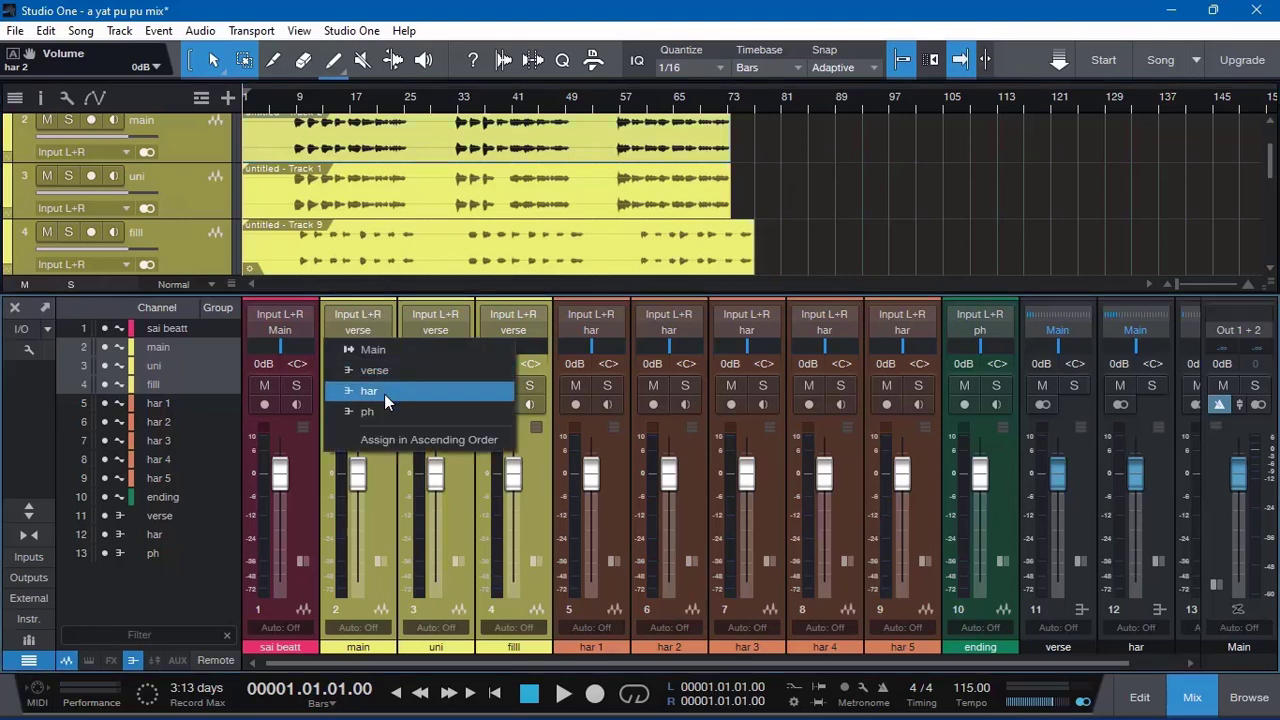
{"action": "left_click", "coordinate": [395, 371]}
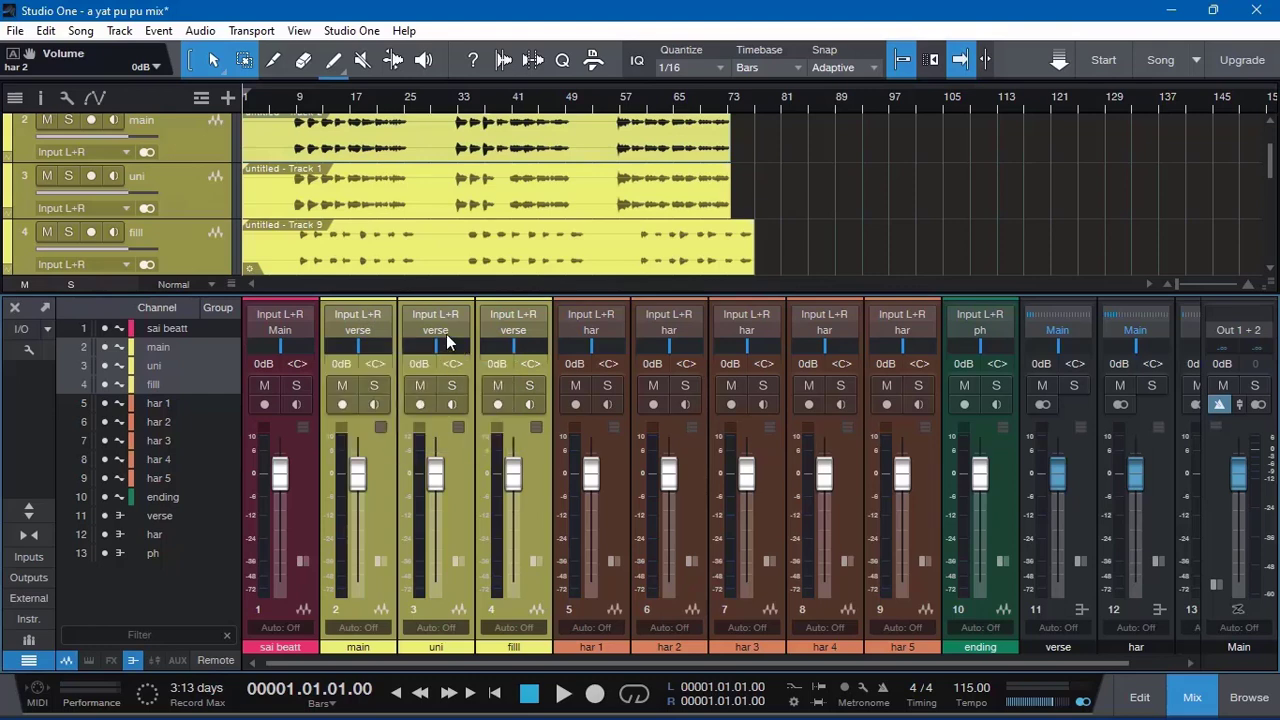
- Select the five harmony channels, "har 1" to "har 5", together in the console
{"action": "left_click", "coordinate": [616, 431]}
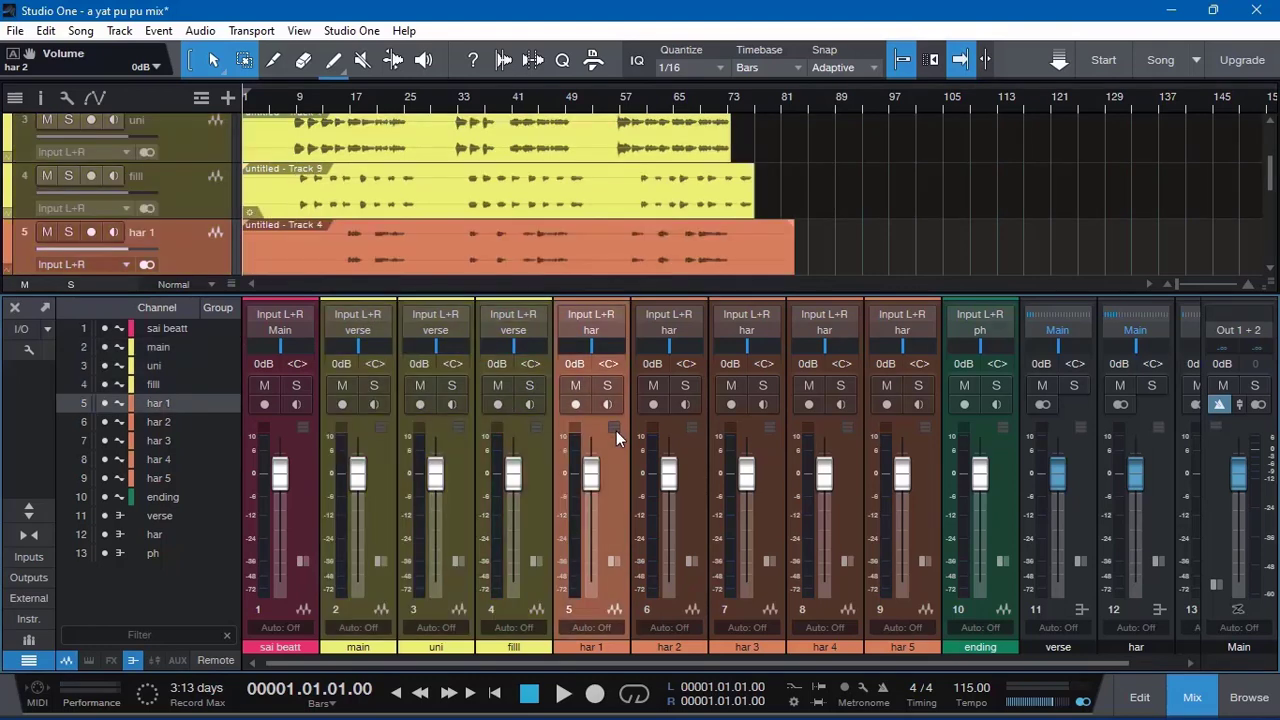
{"action": "left_click", "coordinate": [682, 439], "text": "ctrl"}
{"action": "left_click", "coordinate": [759, 434], "text": "ctrl"}
{"action": "left_click", "coordinate": [851, 431], "text": "ctrl"}
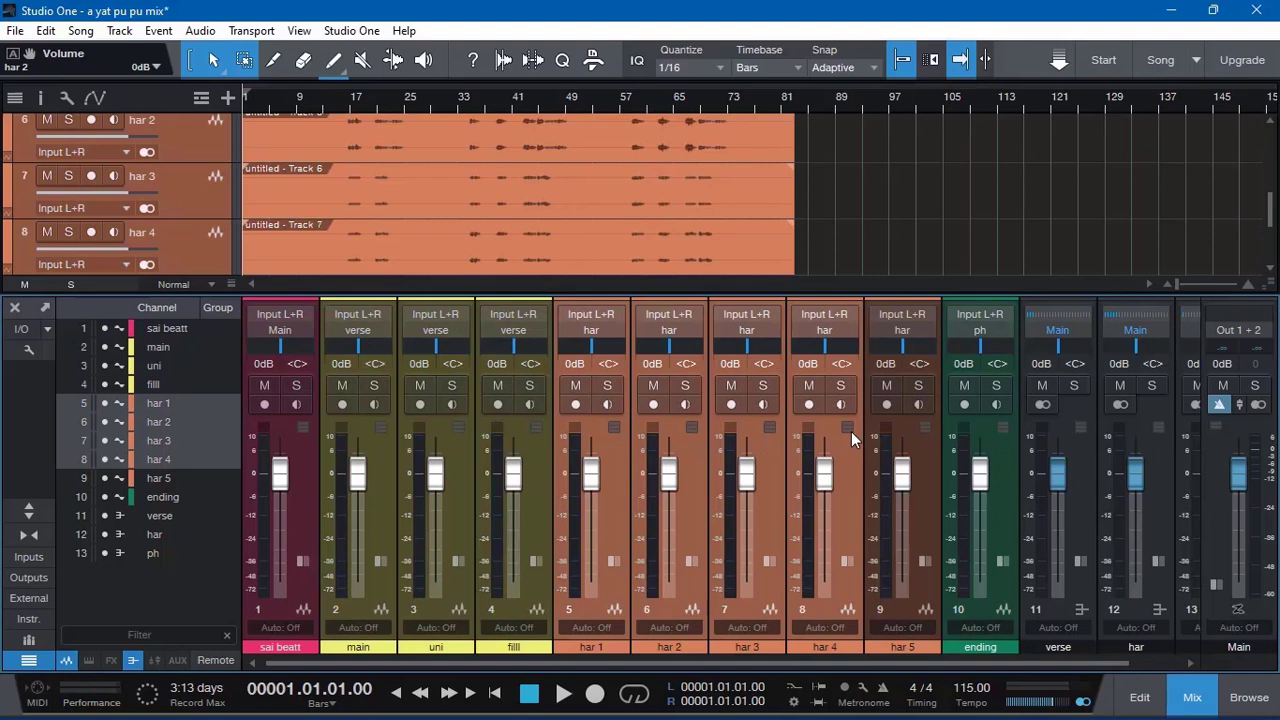
{"action": "left_click", "coordinate": [928, 430], "text": "ctrl"}
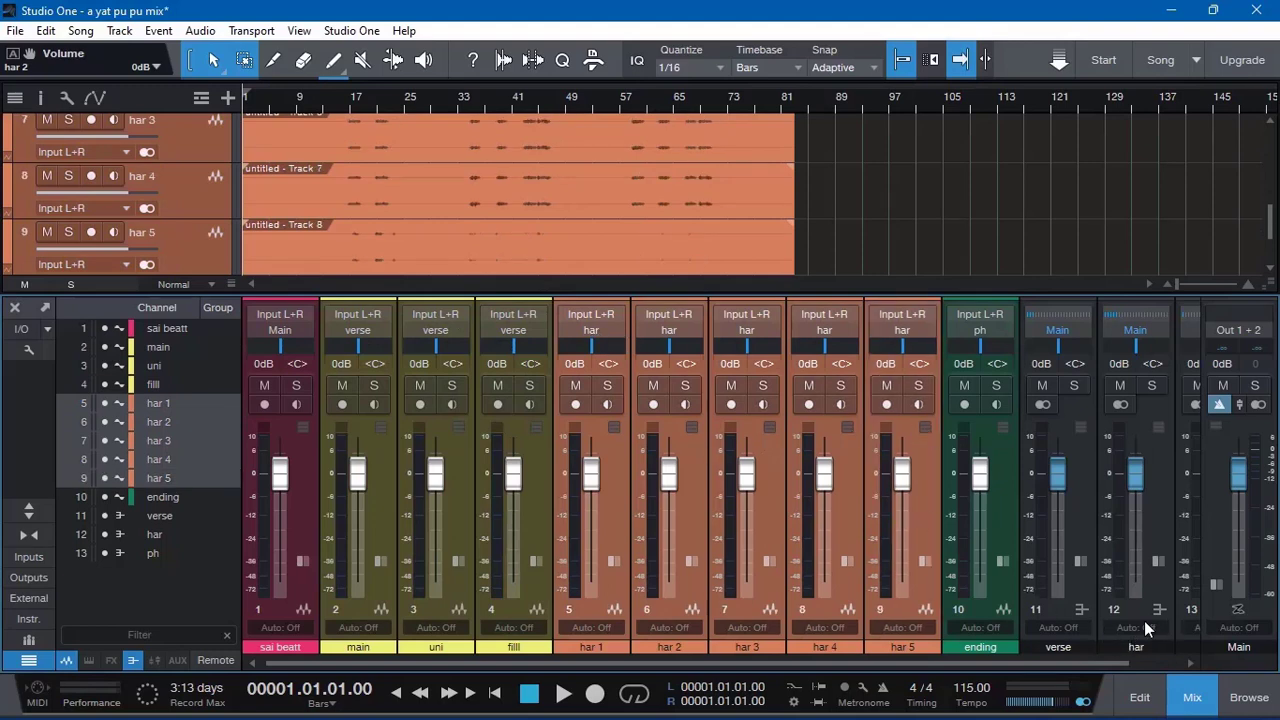
- Select the "filll", "uni" and "main" channels together in the console
{"action": "left_click", "coordinate": [530, 504]}
{"action": "left_click", "coordinate": [461, 524], "text": "ctrl"}
{"action": "left_click", "coordinate": [392, 535], "text": "ctrl"}
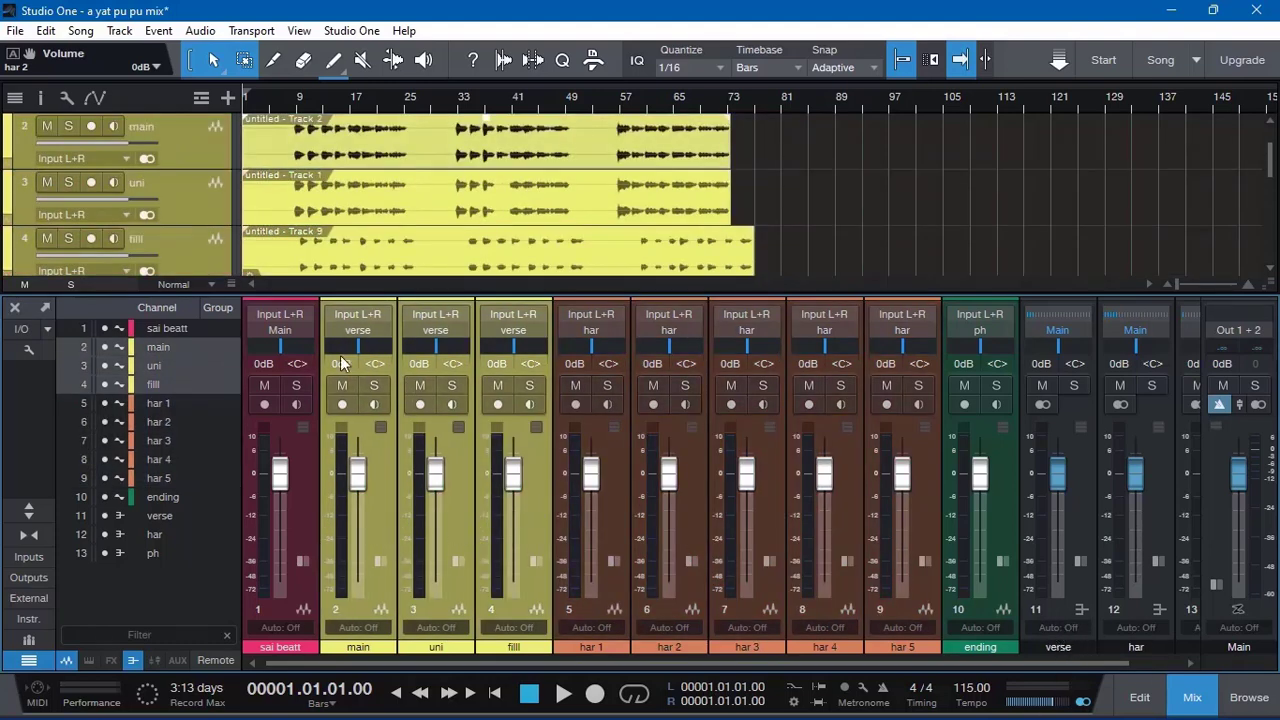
- Route the output of the "har 1" to "har 5" channels to the "har" bus and select that bus
{"action": "left_click", "coordinate": [613, 449]}
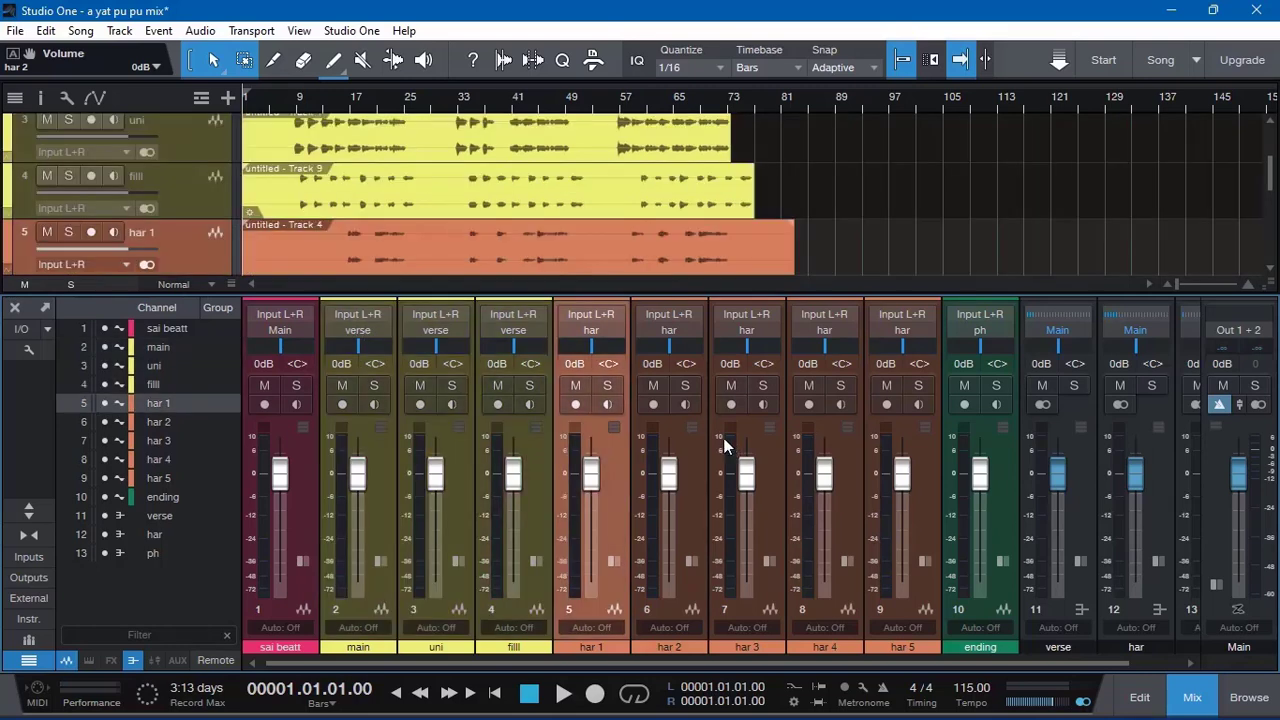
{"action": "left_click", "coordinate": [728, 446], "text": "shift"}
{"action": "left_click", "coordinate": [843, 431], "text": "ctrl"}
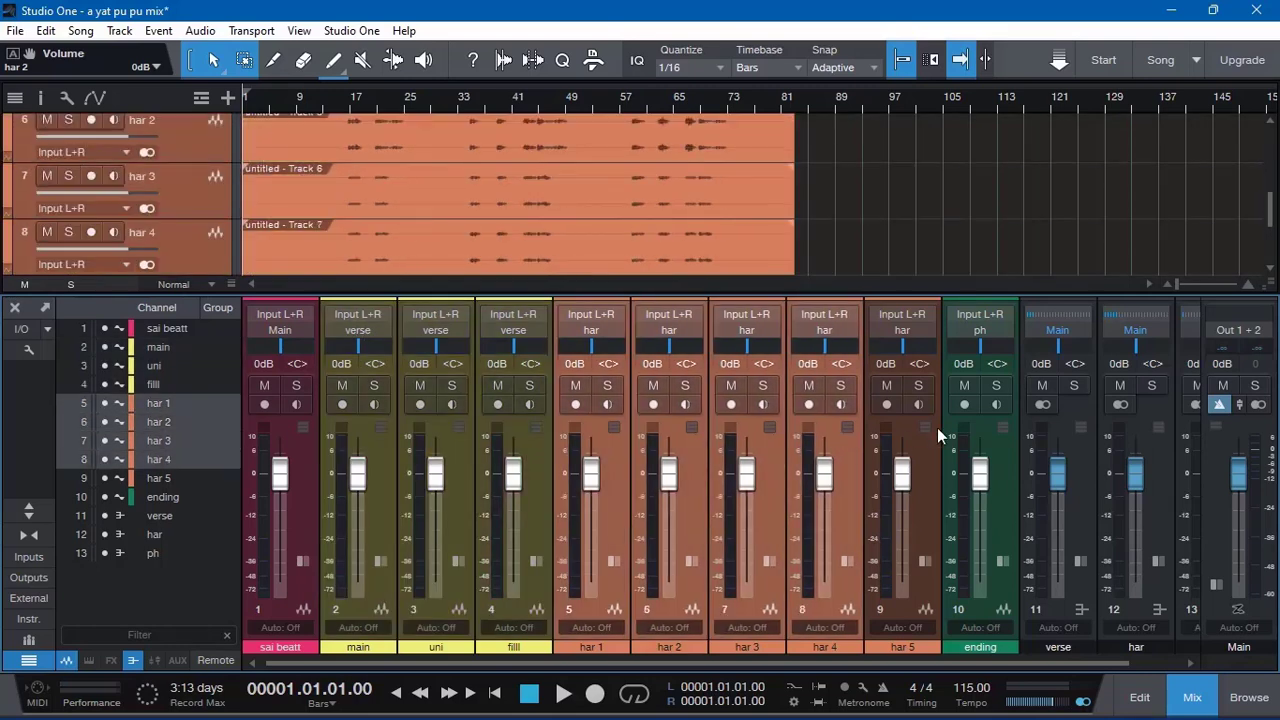
{"action": "left_click", "coordinate": [936, 426], "text": "ctrl"}
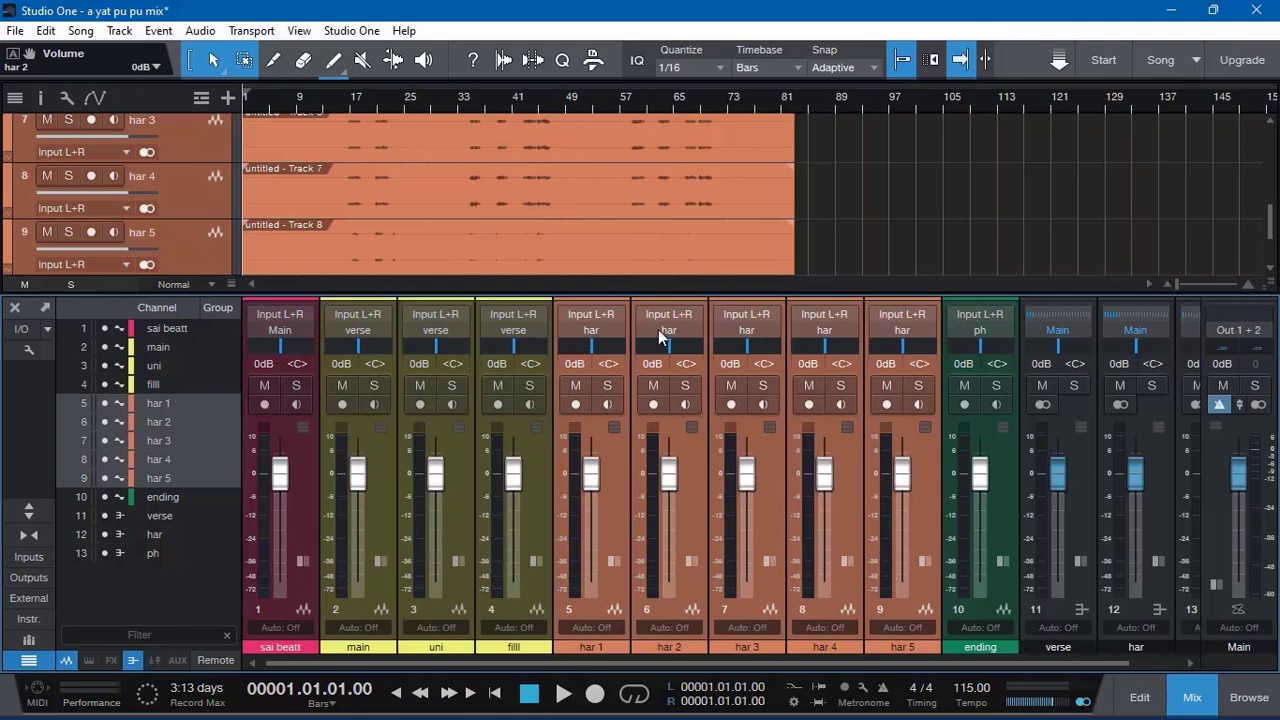
{"action": "left_click", "coordinate": [845, 330]}
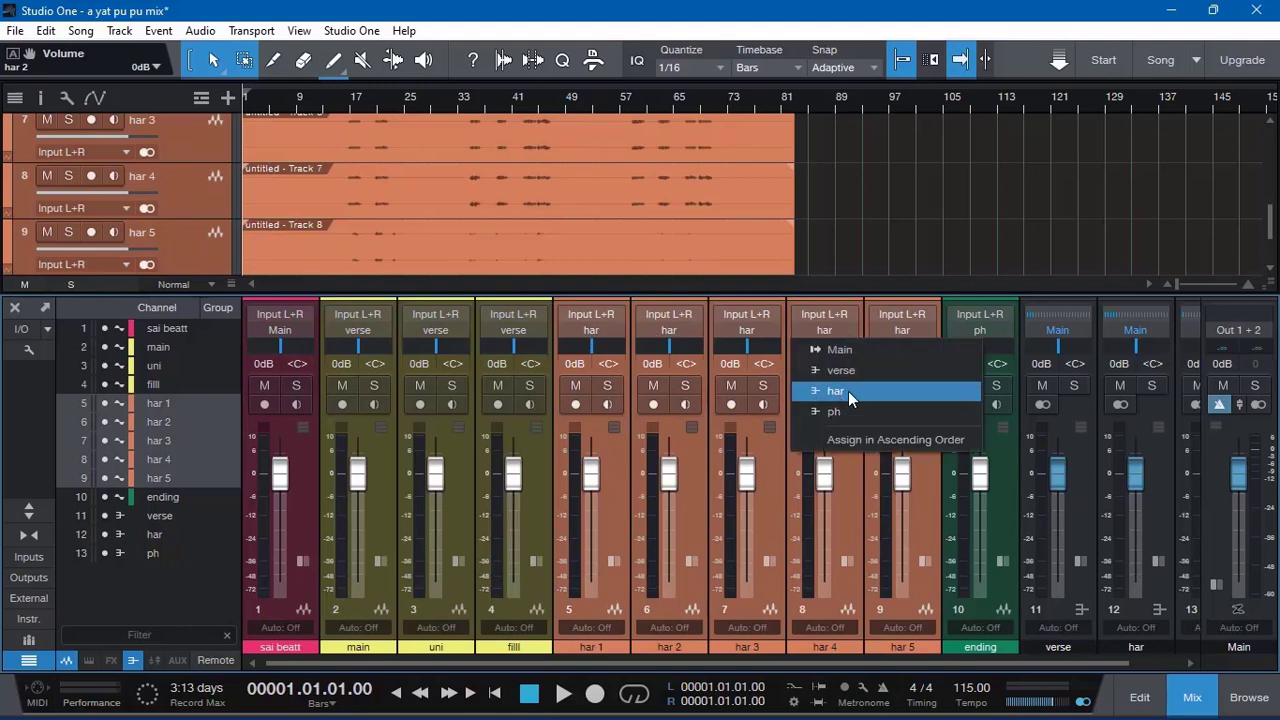
{"action": "left_click", "coordinate": [883, 391]}
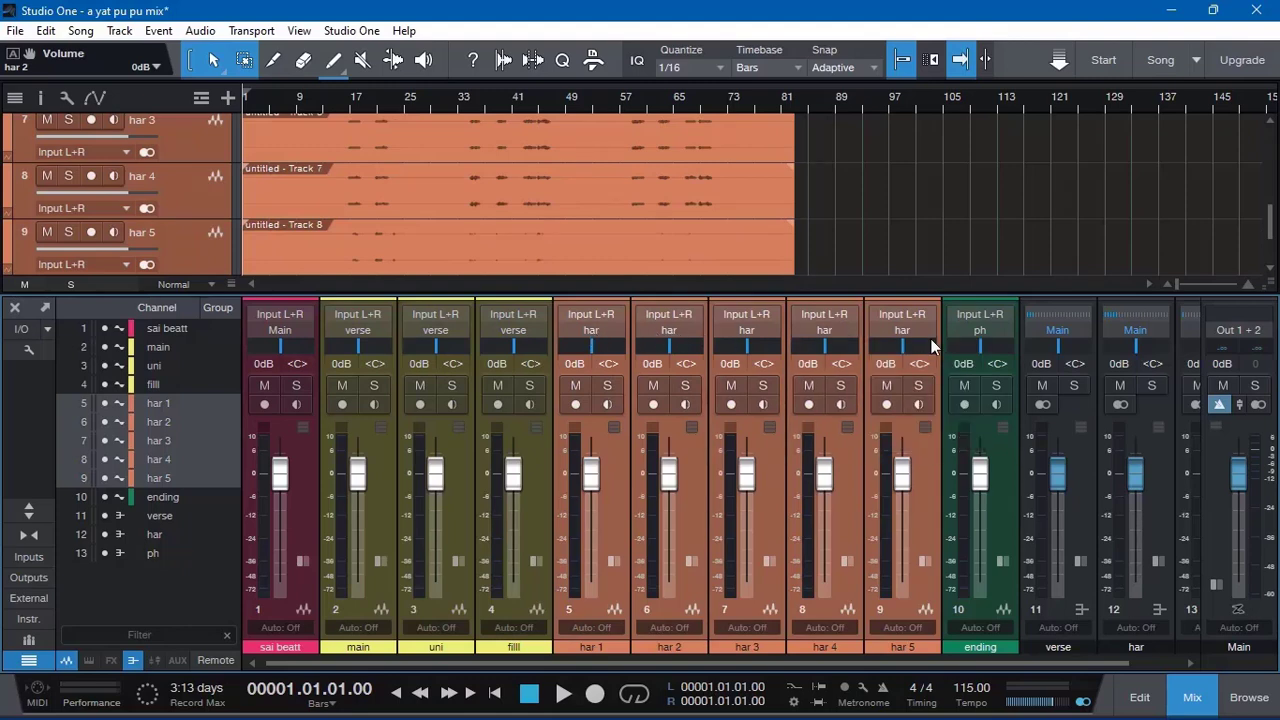
{"action": "left_click", "coordinate": [1165, 588]}
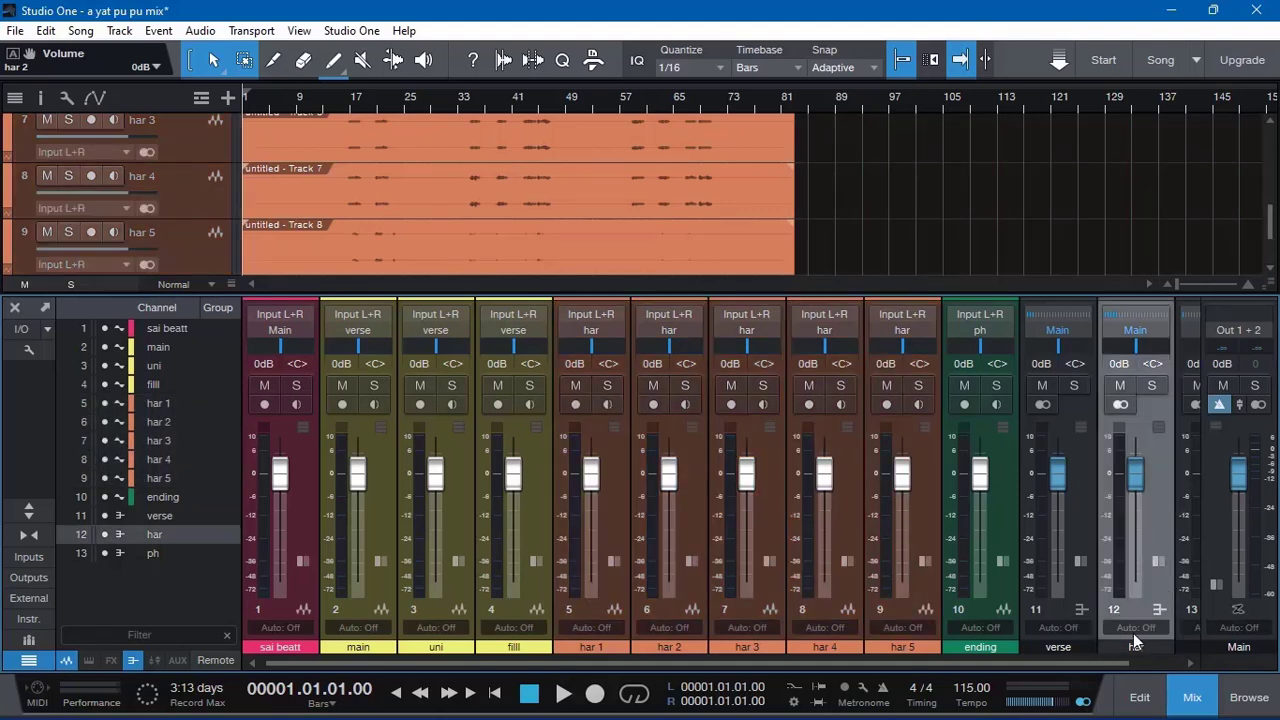
- Route the "ending" channel's output to the "ph" bus and select that bus
{"action": "left_click_drag", "start_coordinate": [1054, 664], "coordinate": [1172, 645]}
{"action": "left_click", "coordinate": [939, 434]}
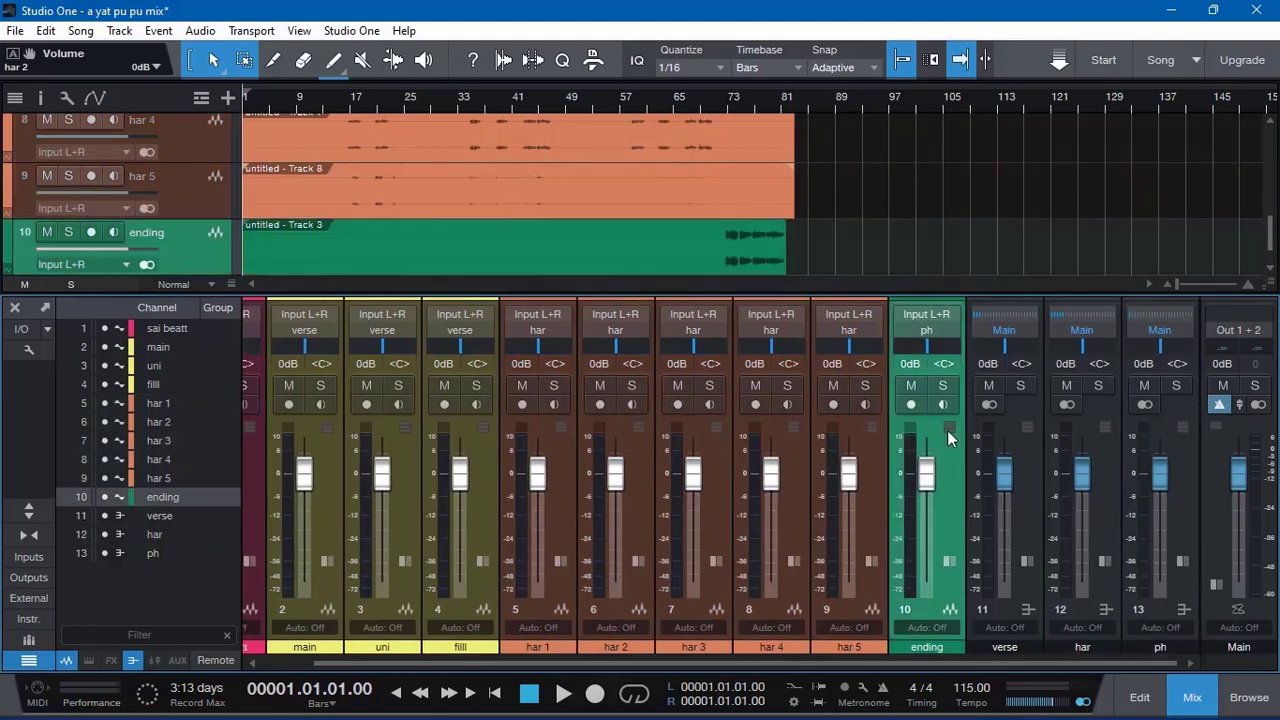
{"action": "left_click", "coordinate": [936, 329]}
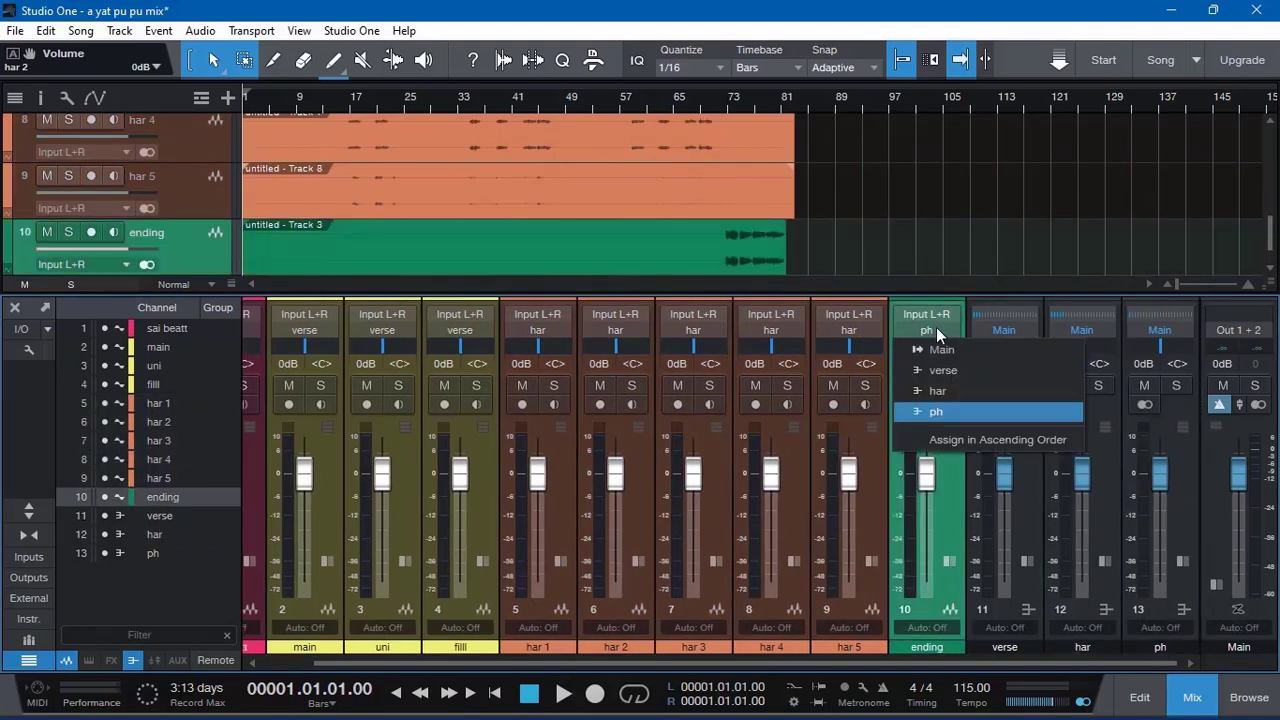
{"action": "left_click", "coordinate": [961, 411]}
{"action": "left_click", "coordinate": [1180, 523]}
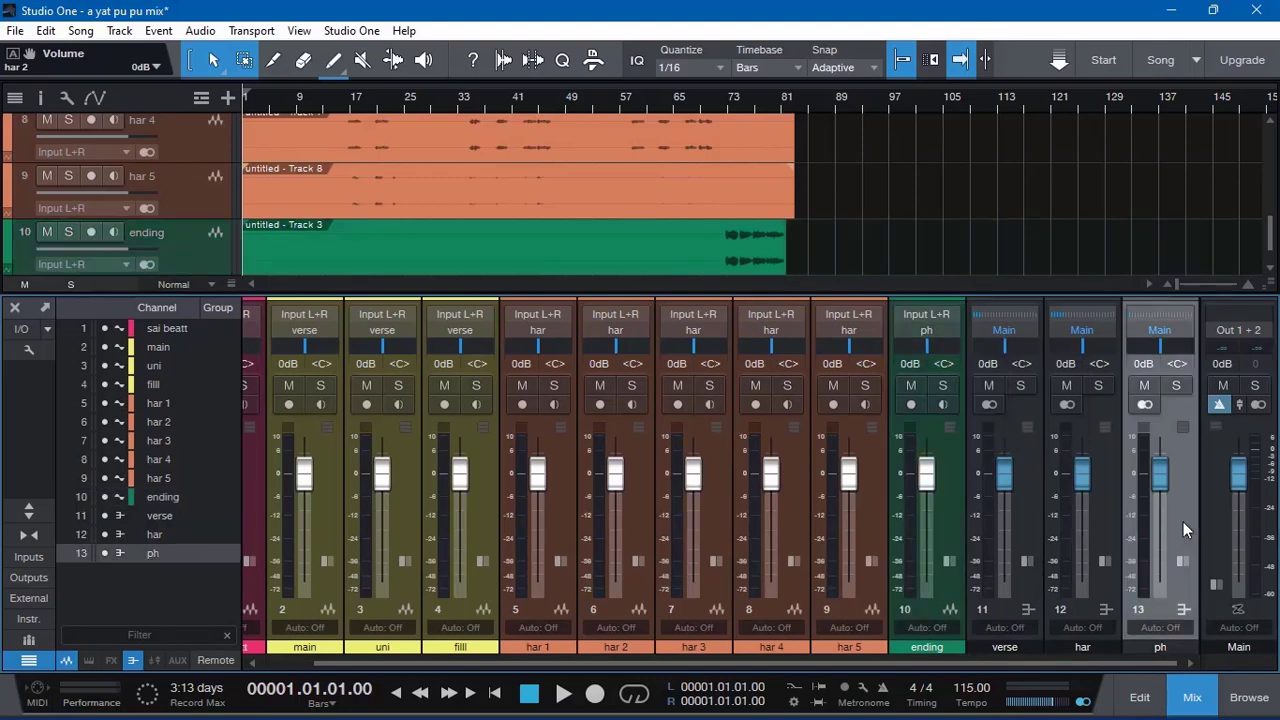
- Go through the "verse", "har" and "ph" bus channels and view the "verse" bus's inserts and sends, leaving them collapsed
{"action": "left_click", "coordinate": [1032, 426]}
{"action": "left_click", "coordinate": [1101, 437]}
{"action": "left_click", "coordinate": [1181, 438]}
{"action": "left_click", "coordinate": [1085, 435]}
{"action": "left_click", "coordinate": [1038, 434]}
{"action": "left_click", "coordinate": [1104, 430]}
{"action": "left_click", "coordinate": [1186, 440]}
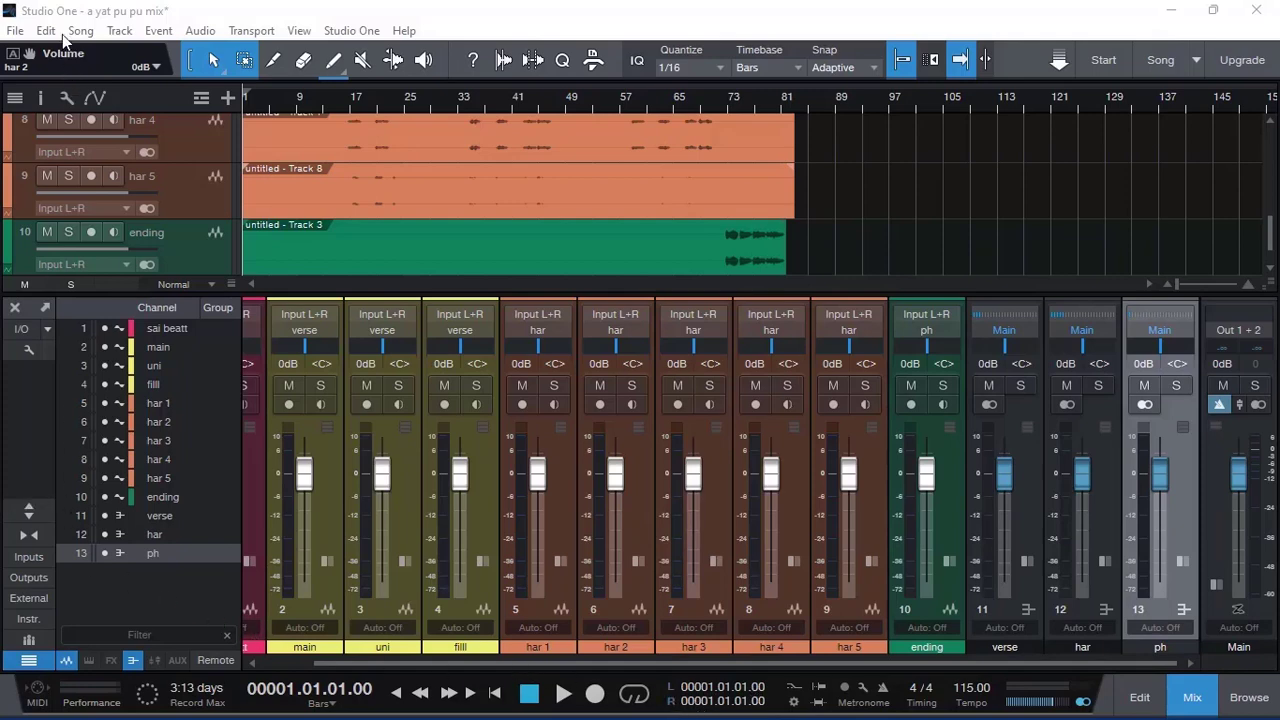
{"action": "left_click", "coordinate": [1026, 561]}
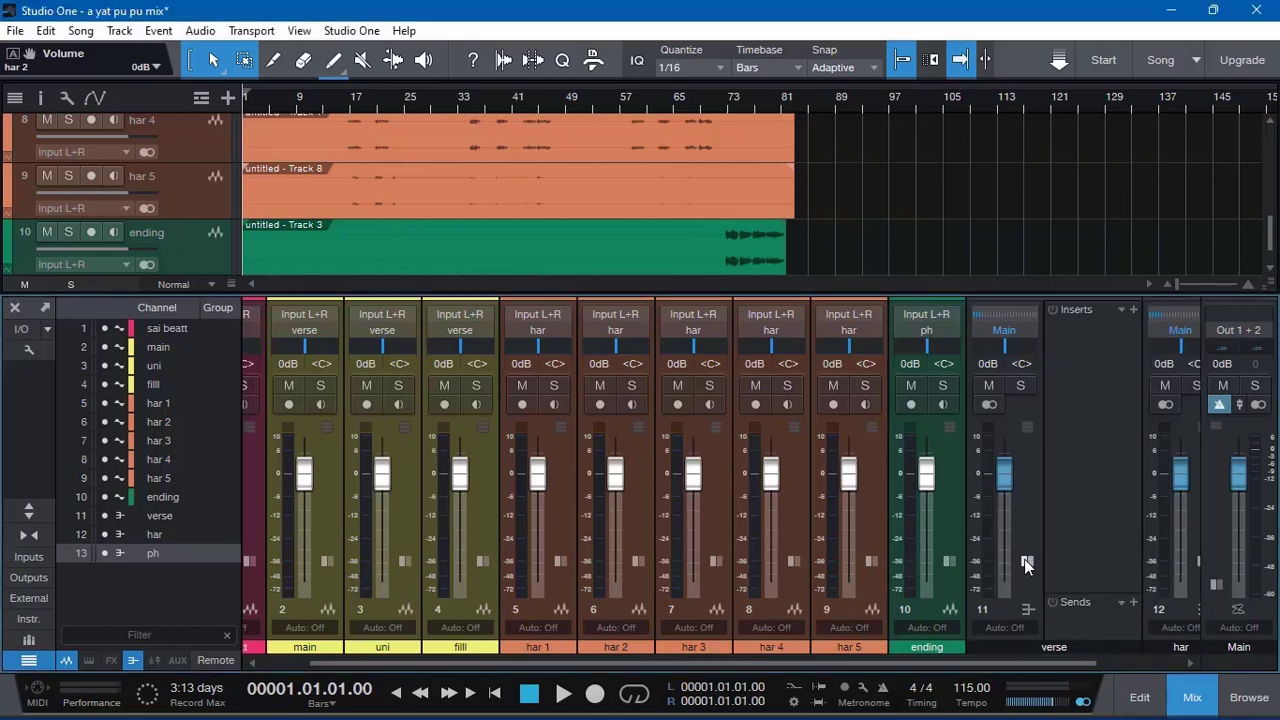
{"action": "left_click", "coordinate": [1025, 561]}
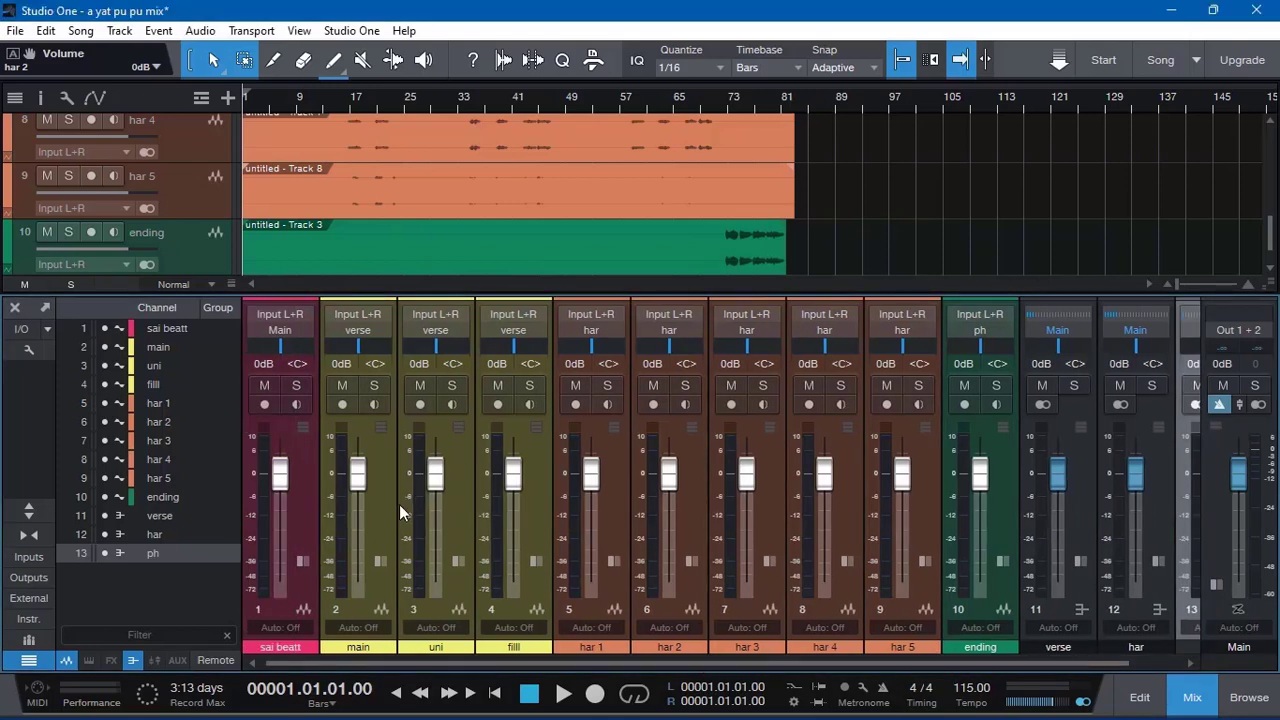
- Check the "main" channel's inserts and sends, and select the "main", "uni" and "filll" channels together
{"action": "left_click", "coordinate": [385, 559]}
{"action": "left_click", "coordinate": [385, 559]}
{"action": "left_click", "coordinate": [381, 518]}
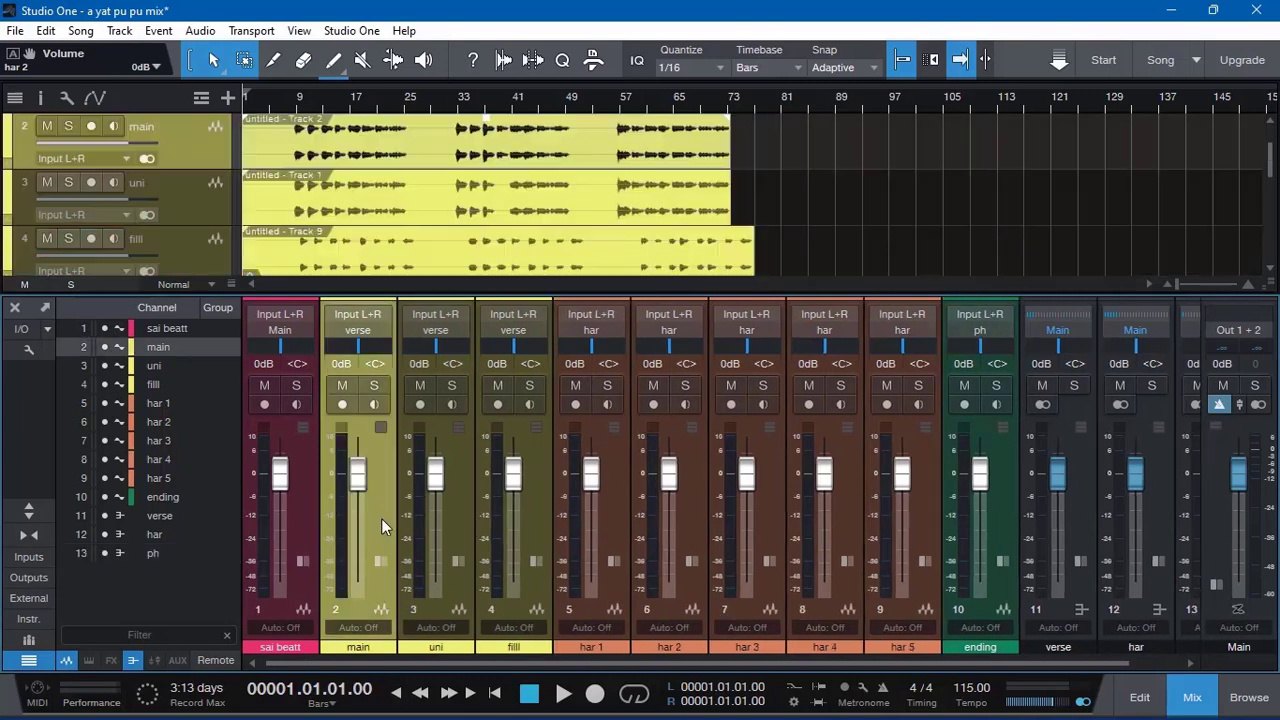
{"action": "left_click", "coordinate": [455, 530]}
{"action": "left_click", "coordinate": [545, 505]}
{"action": "left_click", "coordinate": [459, 515], "text": "ctrl"}
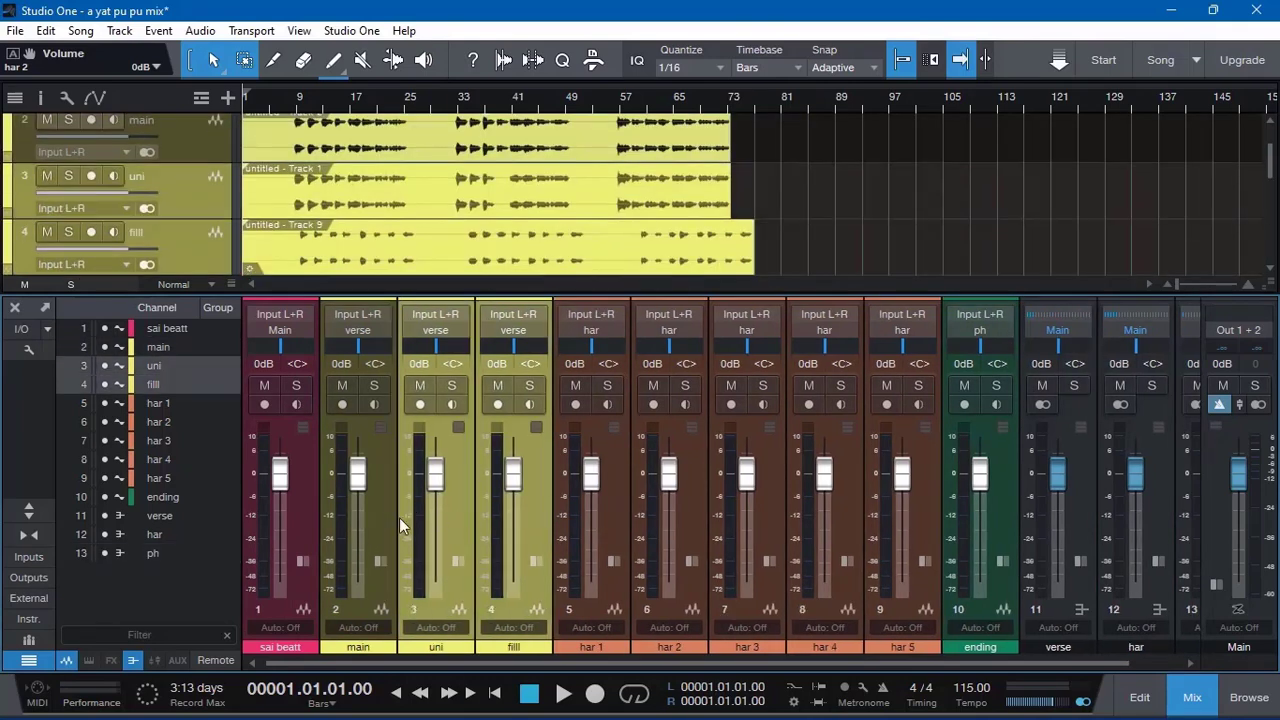
{"action": "left_click", "coordinate": [399, 517], "text": "ctrl"}
- Select the "verse" bus on its own and together with the "main", "uni" and "filll" channels that feed it
{"action": "left_click", "coordinate": [1076, 516]}
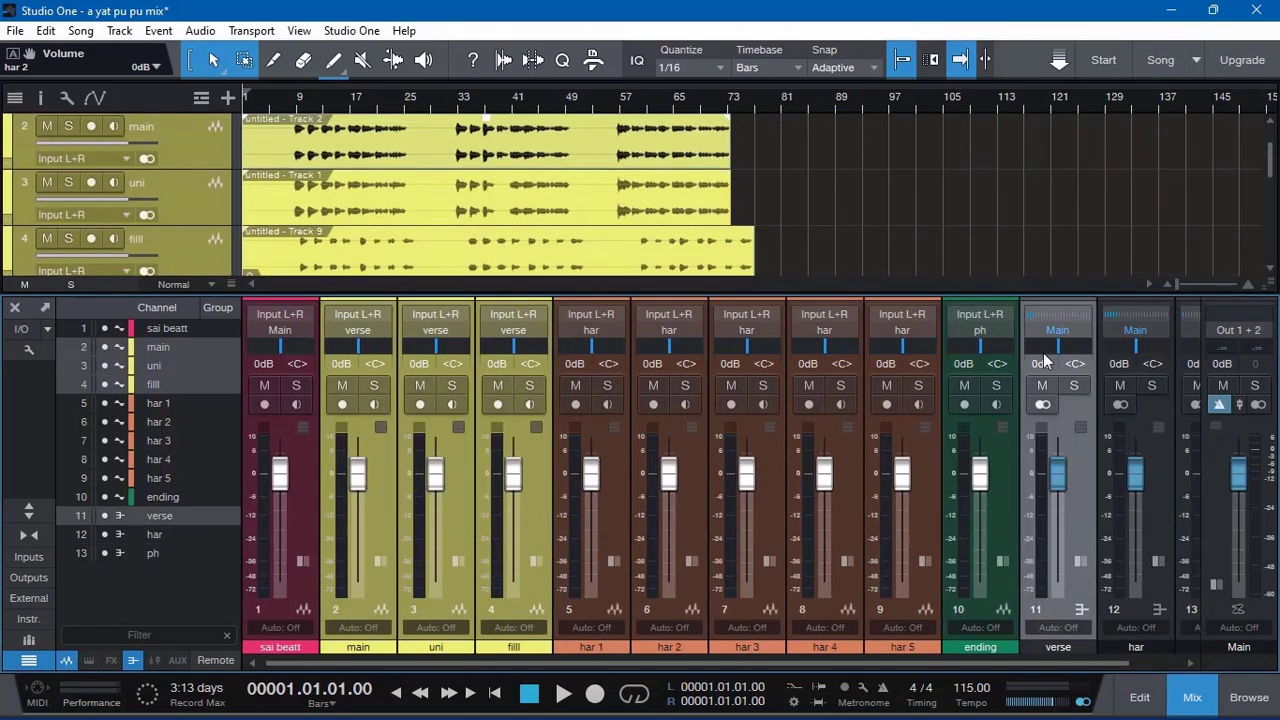
{"action": "left_click", "coordinate": [1070, 448]}
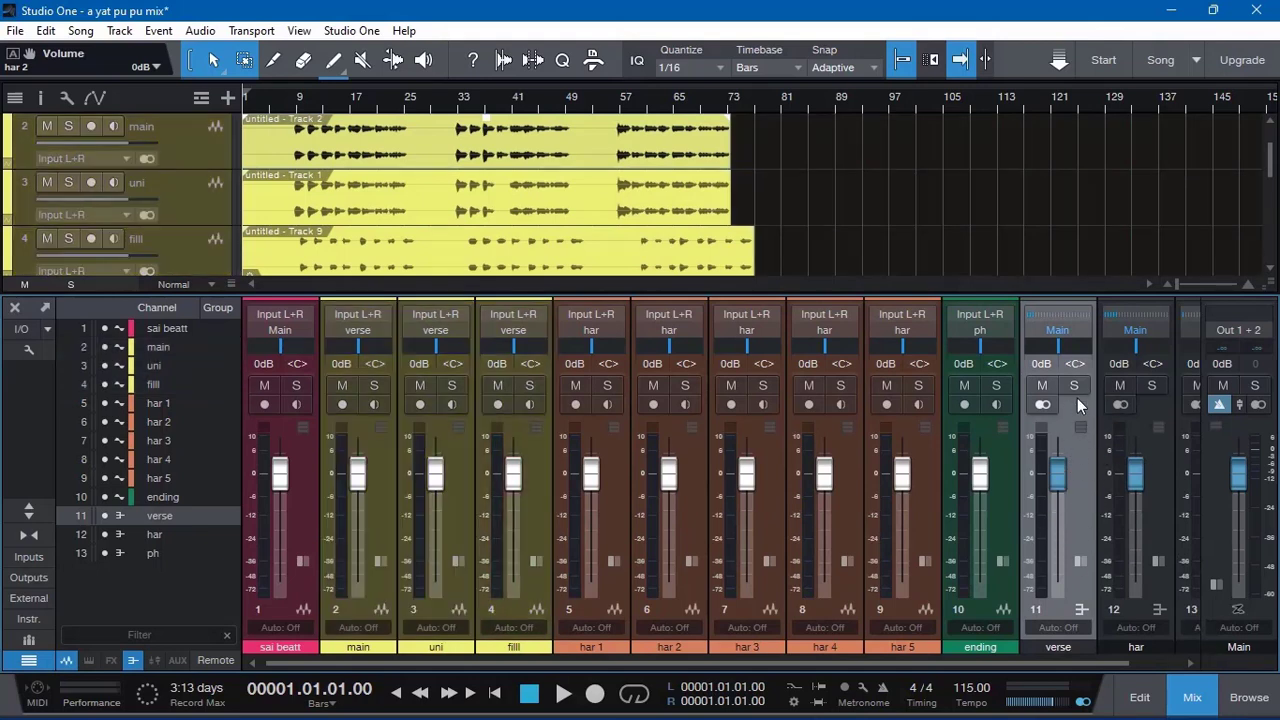
{"action": "left_click", "coordinate": [491, 500]}
{"action": "left_click", "coordinate": [451, 500], "text": "ctrl"}
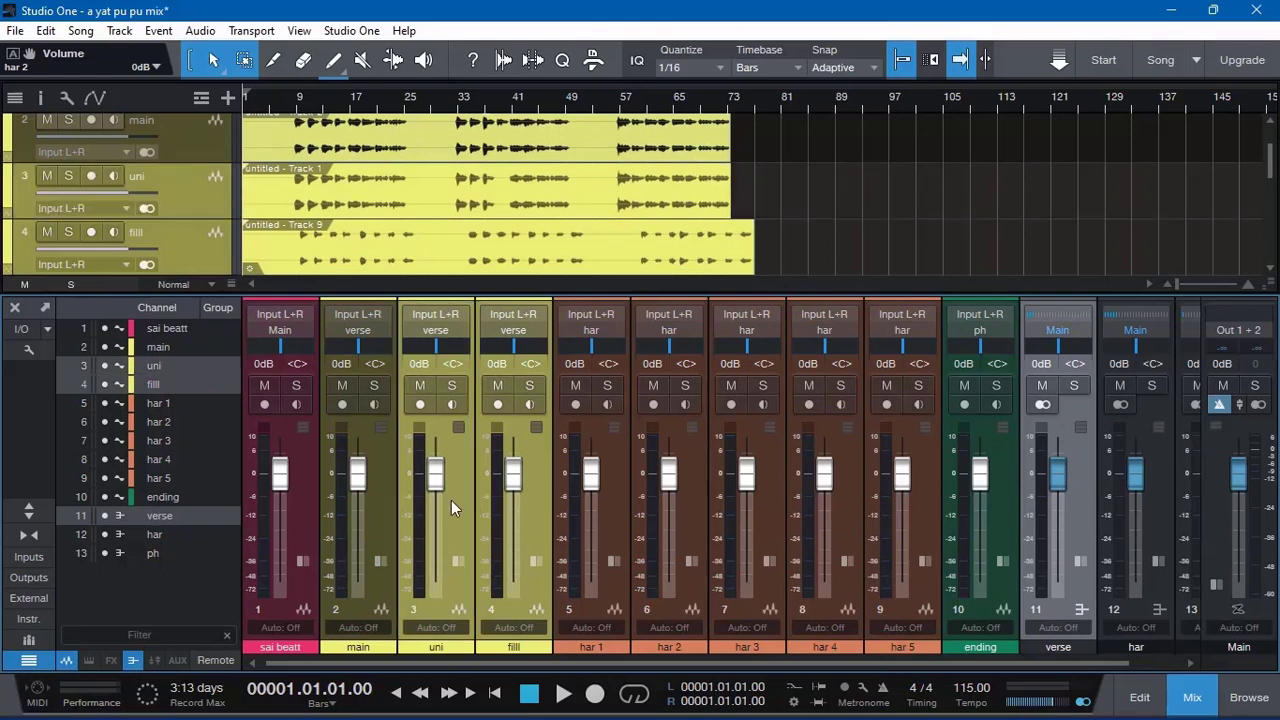
{"action": "left_click", "coordinate": [386, 505], "text": "ctrl"}
{"action": "left_click_drag", "start_coordinate": [545, 663], "coordinate": [629, 660]}
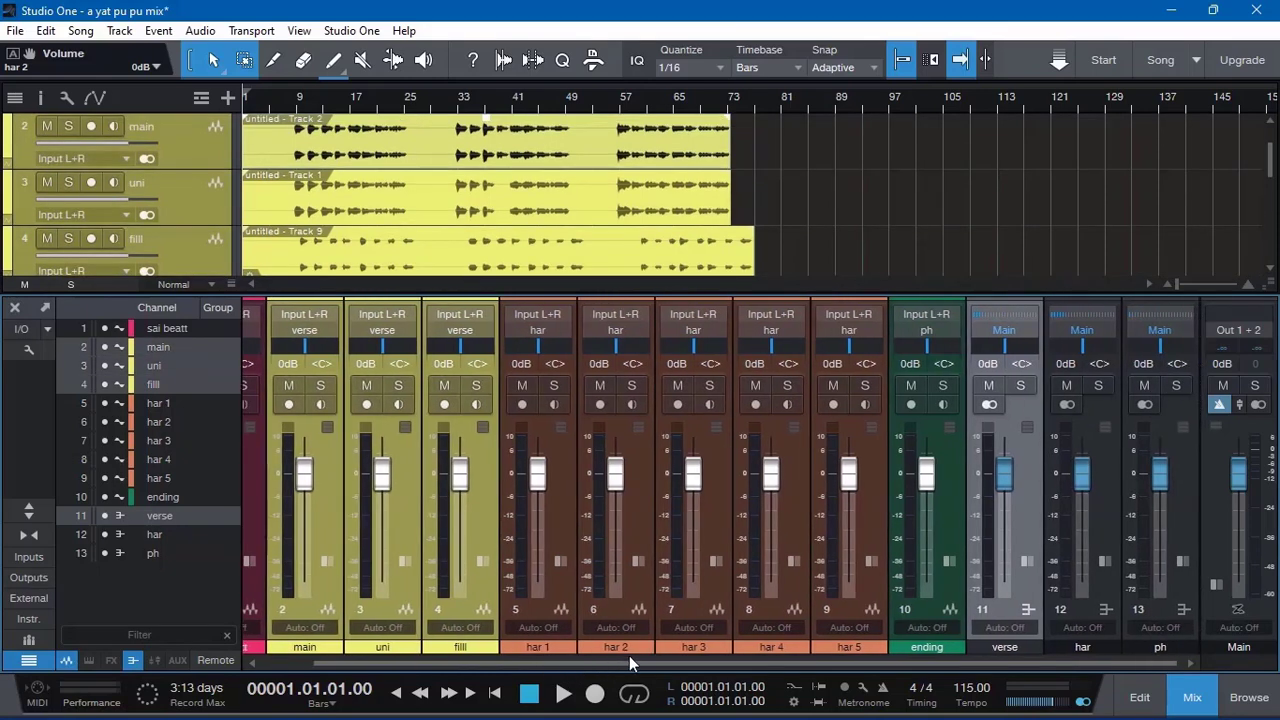
- Select the "har 1" to "har 5" channels together and view the "har" bus's inserts and sends, leaving them collapsed
{"action": "left_click", "coordinate": [564, 510]}
{"action": "left_click", "coordinate": [630, 498], "text": "ctrl"}
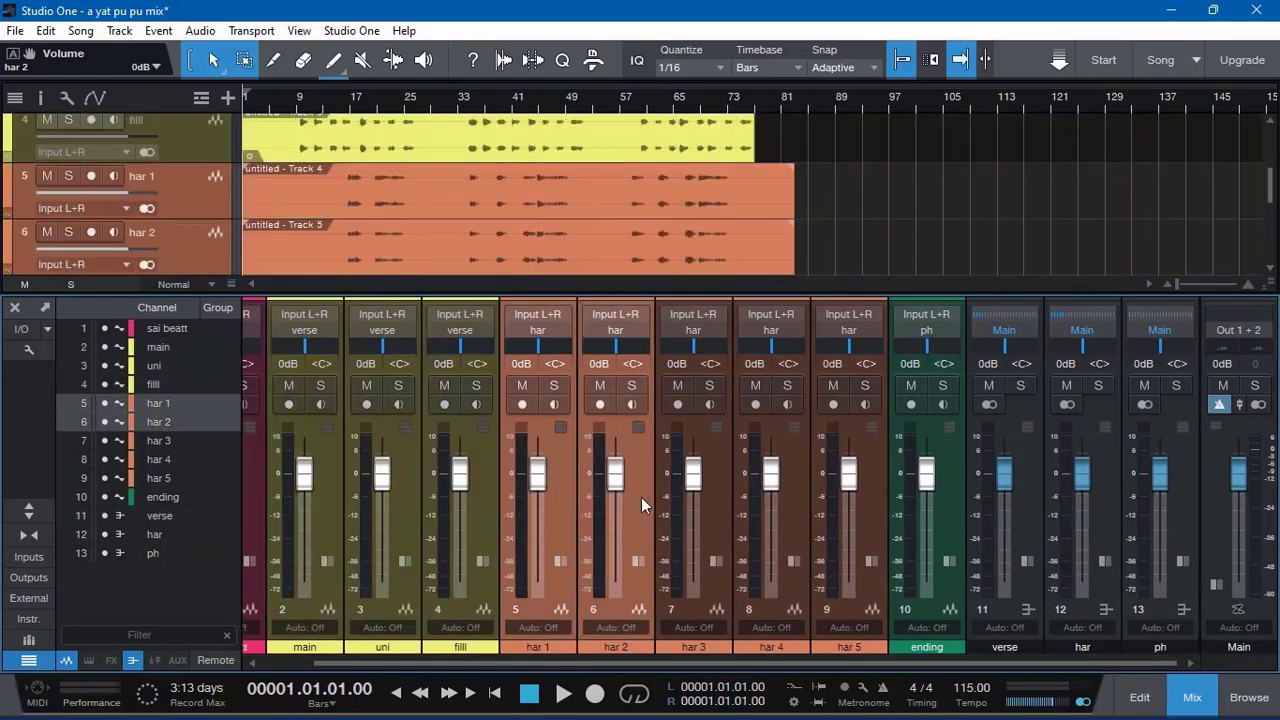
{"action": "left_click", "coordinate": [721, 493], "text": "ctrl"}
{"action": "left_click", "coordinate": [790, 498], "text": "ctrl"}
{"action": "left_click", "coordinate": [878, 501], "text": "ctrl"}
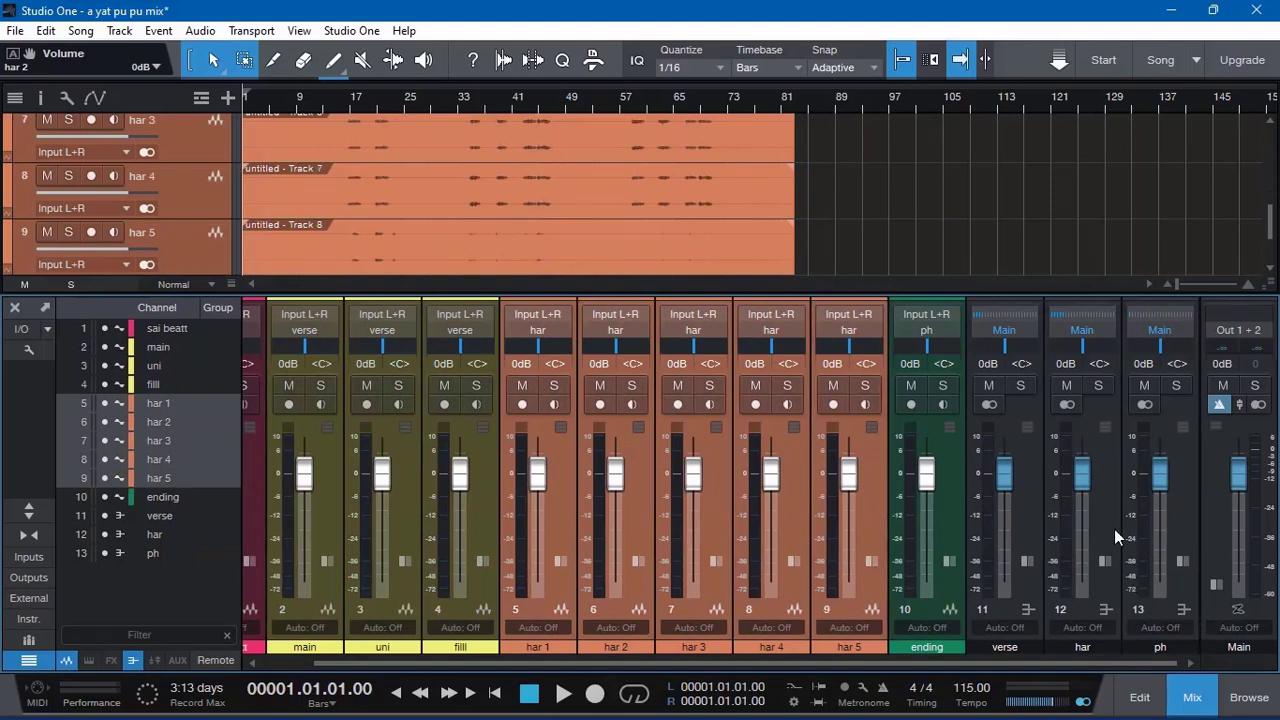
{"action": "left_click", "coordinate": [1107, 494], "text": "ctrl"}
{"action": "left_click", "coordinate": [1108, 429]}
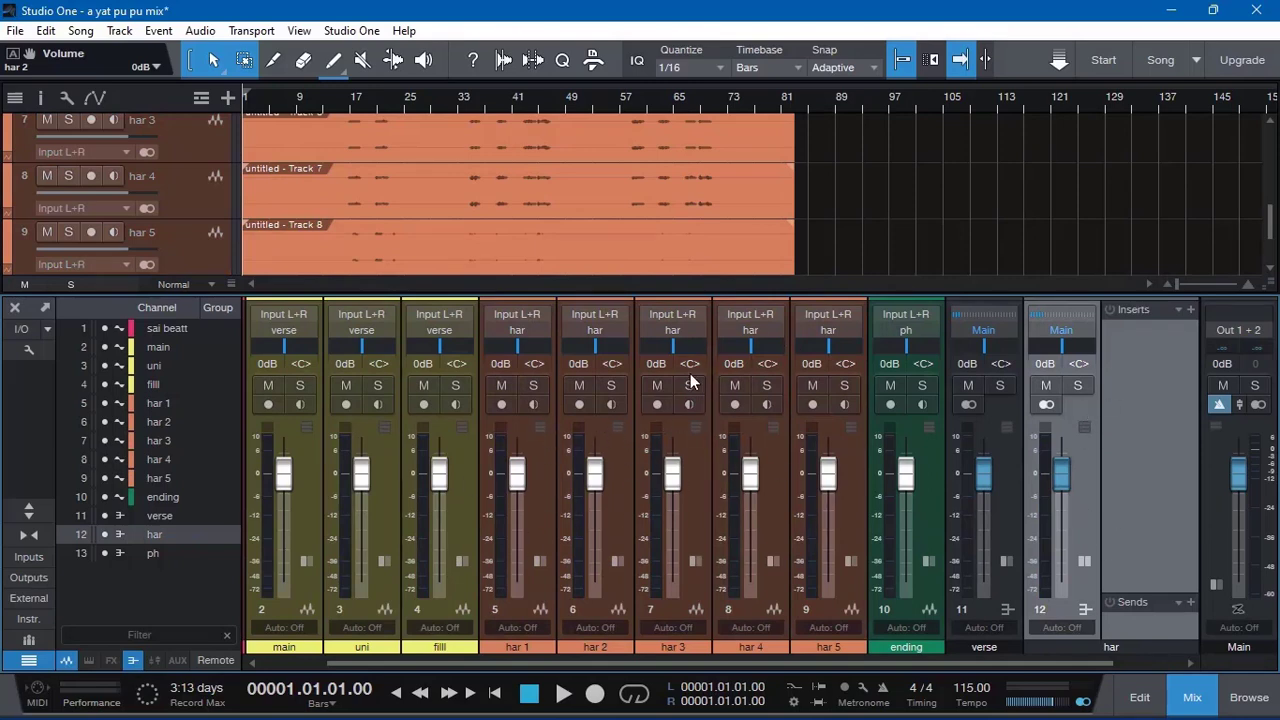
{"action": "left_click", "coordinate": [1092, 566]}
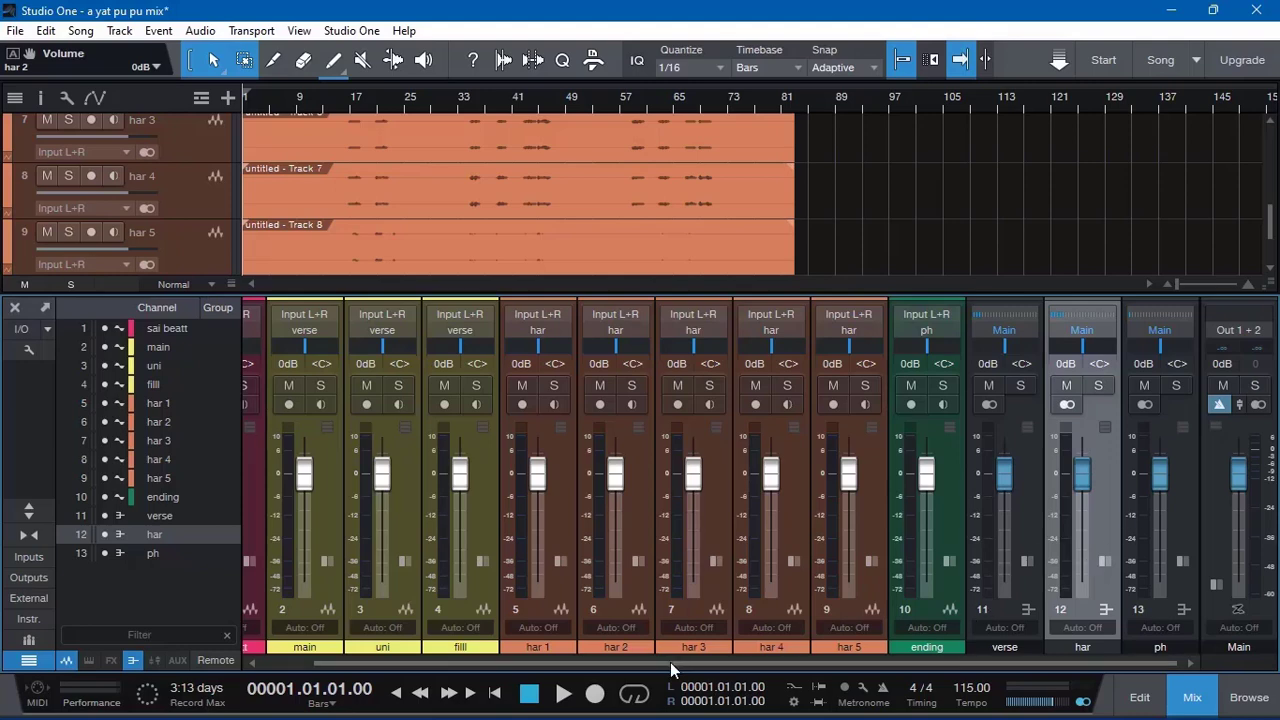
- Select the "filll" channel in the mixer, followed by the "main" and "uni" channels together
{"action": "left_click_drag", "start_coordinate": [670, 662], "coordinate": [473, 616]}
{"action": "left_click", "coordinate": [535, 518]}
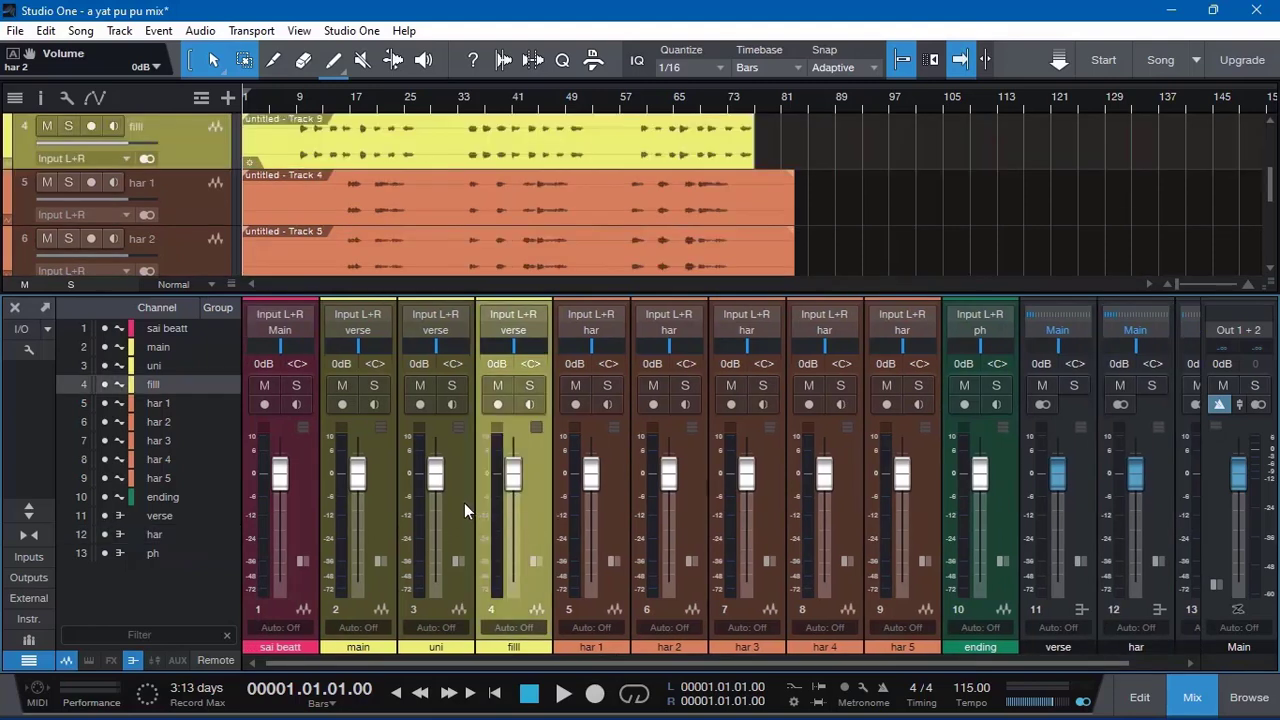
{"action": "left_click", "coordinate": [464, 503]}
{"action": "left_click", "coordinate": [394, 512], "text": "shift"}
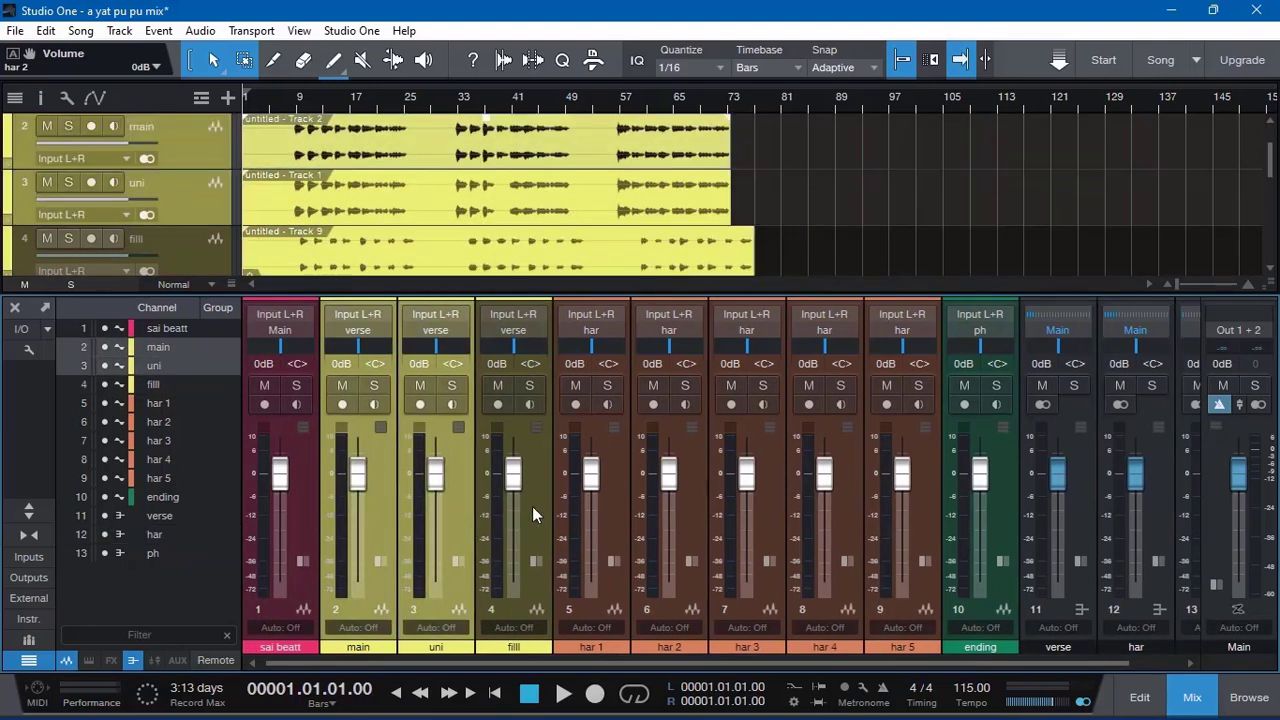
- Select the "har 1" to "har 5" channels together and view the bus channels beside them
{"action": "left_click", "coordinate": [604, 528]}
{"action": "left_click", "coordinate": [934, 514], "text": "ctrl"}
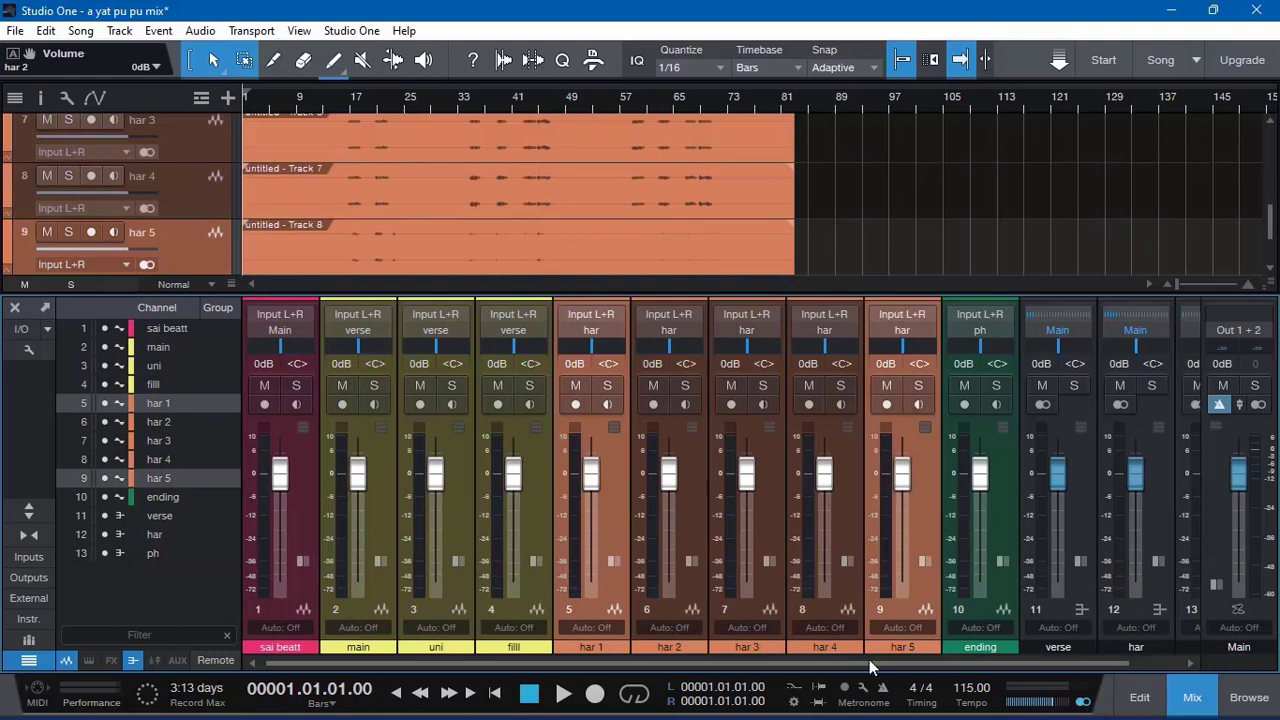
{"action": "left_click", "coordinate": [835, 522], "text": "ctrl"}
{"action": "left_click", "coordinate": [767, 510], "text": "ctrl"}
{"action": "left_click", "coordinate": [691, 518], "text": "ctrl"}
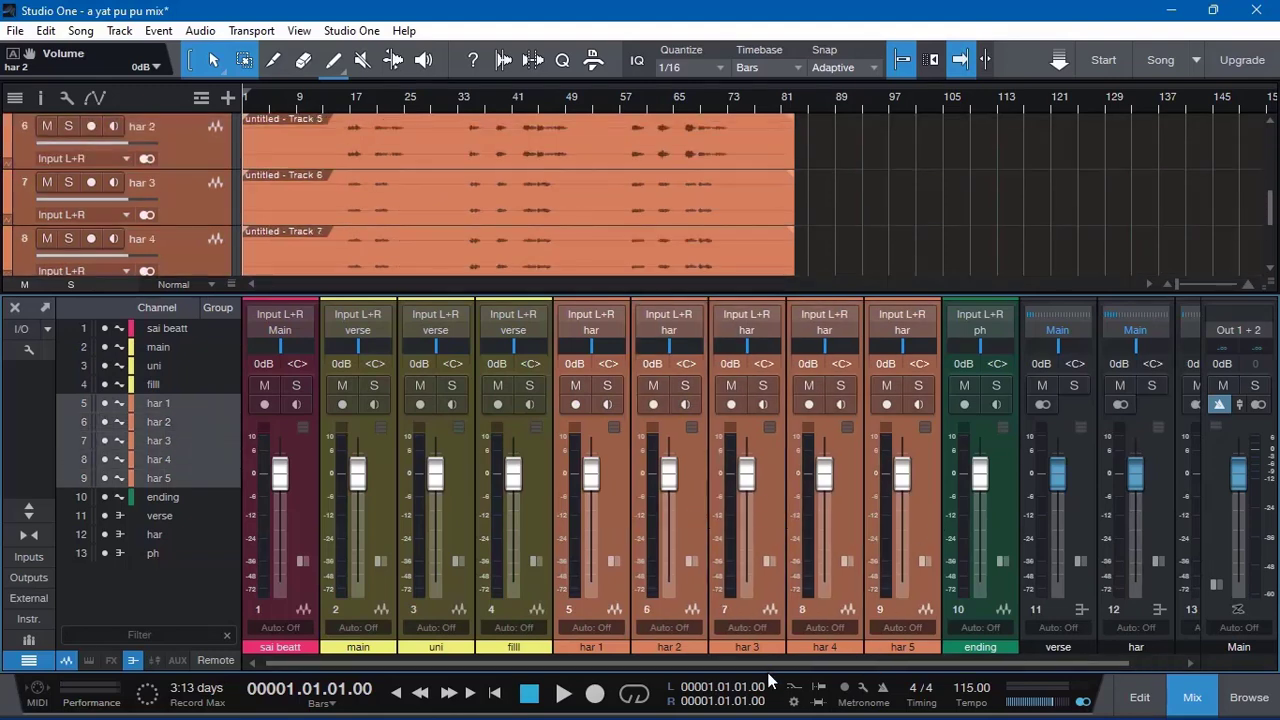
{"action": "scroll", "coordinate": [850, 660], "scroll_direction": "right", "scroll_amount": 1}
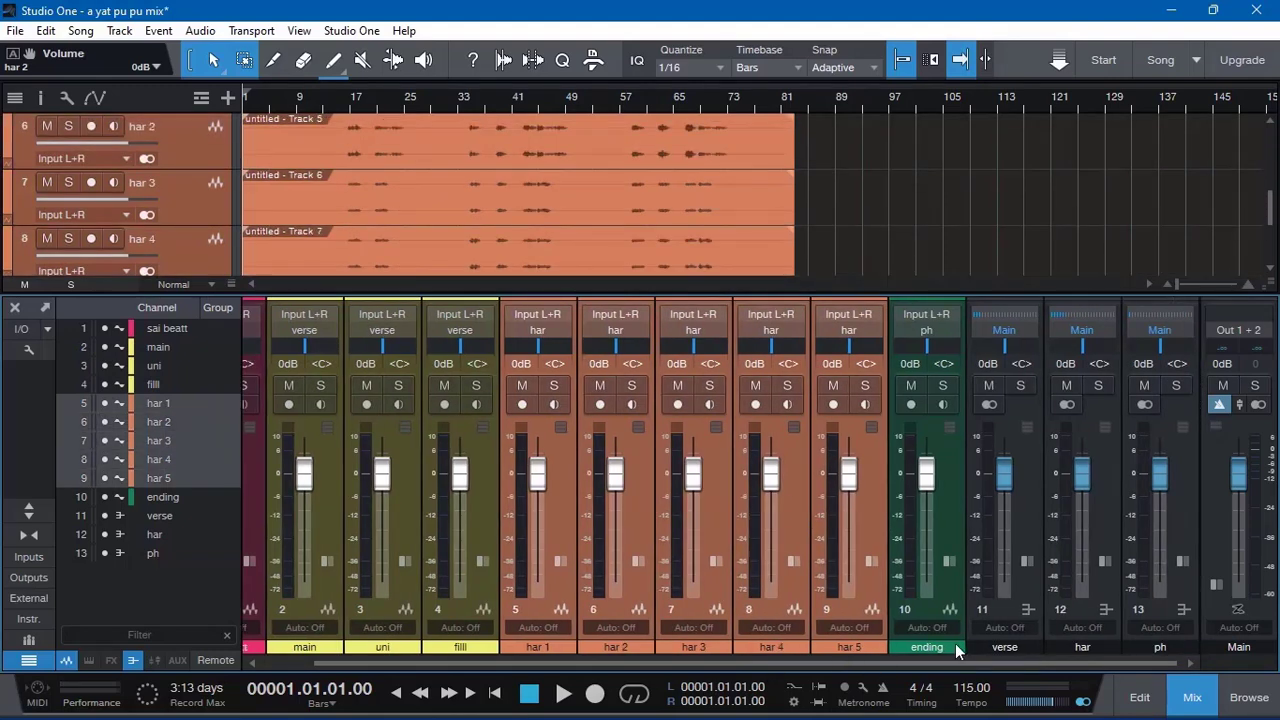
- Hide the mixer and delete the silent lead-in before about bar 8.4 on the "main", "uni" and "filll" tracks
{"action": "left_click", "coordinate": [1195, 697]}
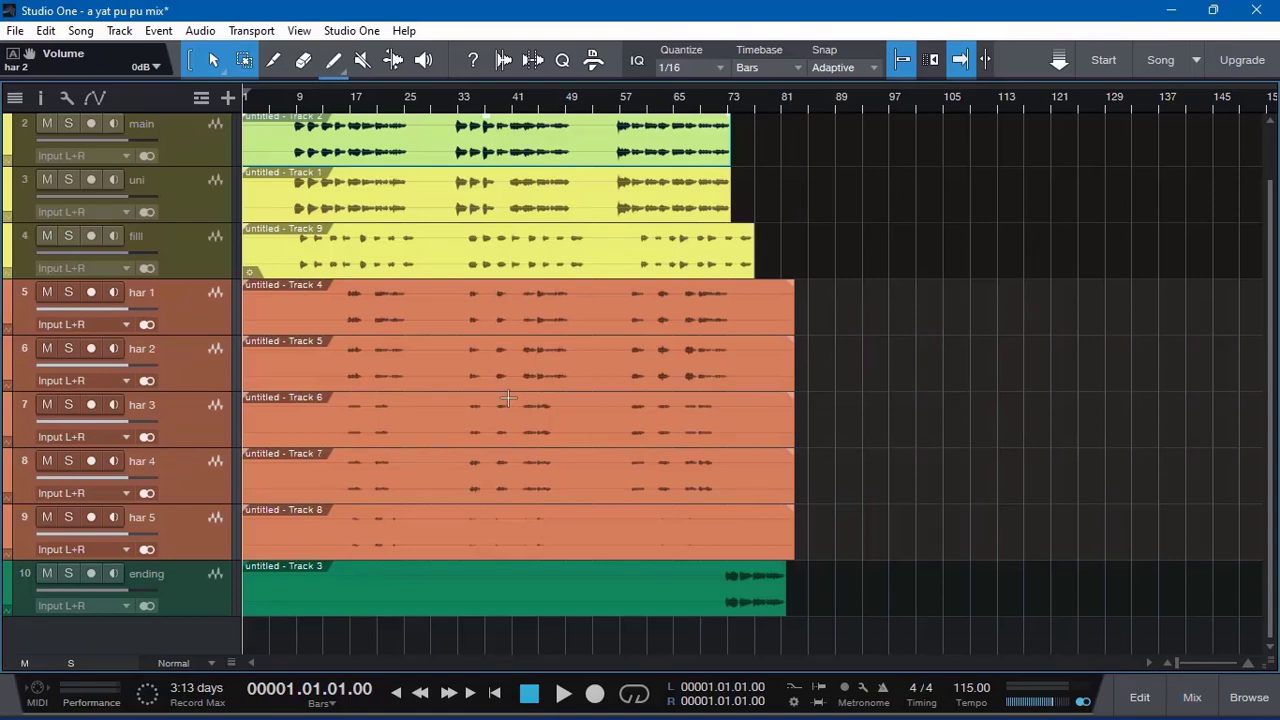
{"action": "scroll", "coordinate": [548, 387], "scroll_direction": "up", "scroll_amount": 1}
{"action": "key", "text": "e"}
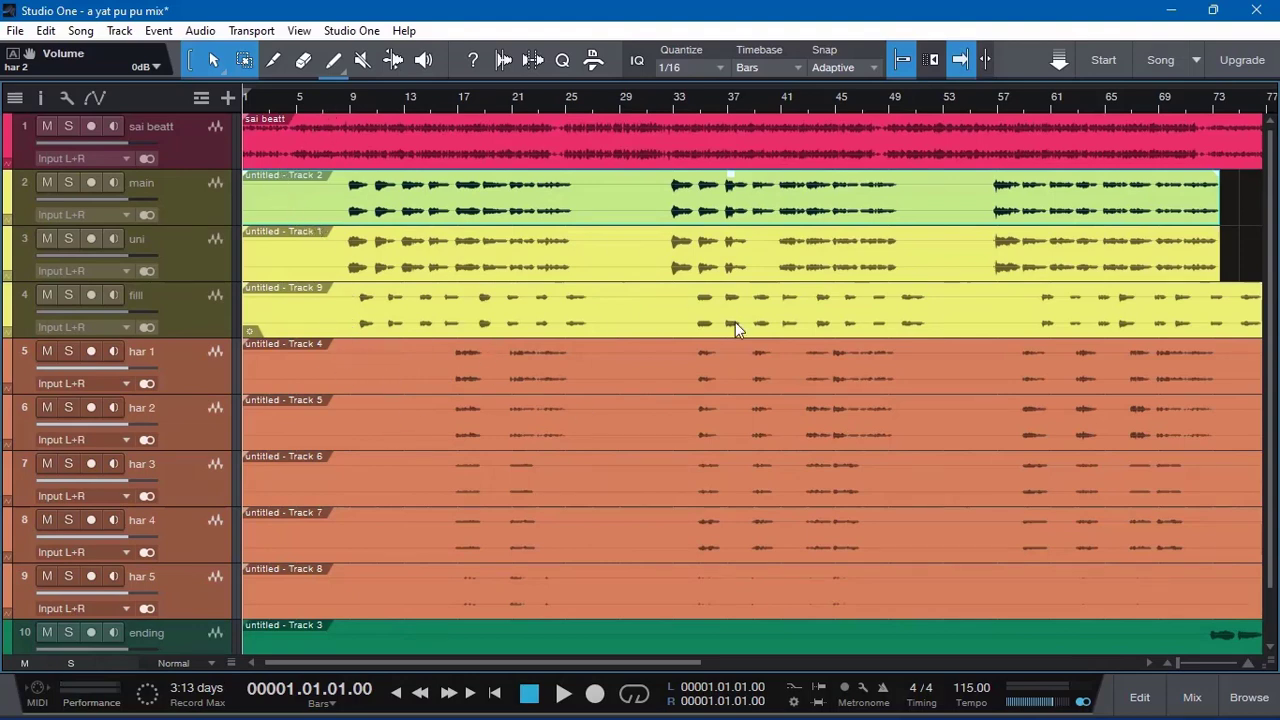
{"action": "key", "text": "w"}
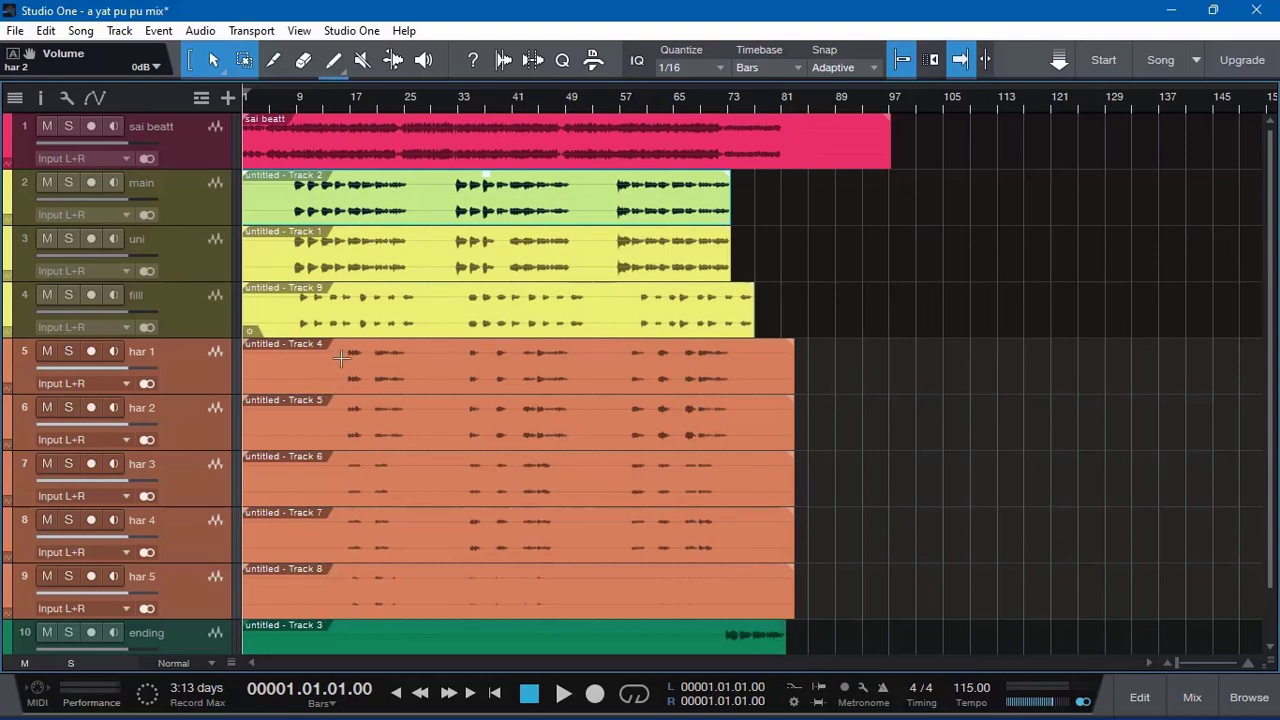
{"action": "key", "text": "e"}
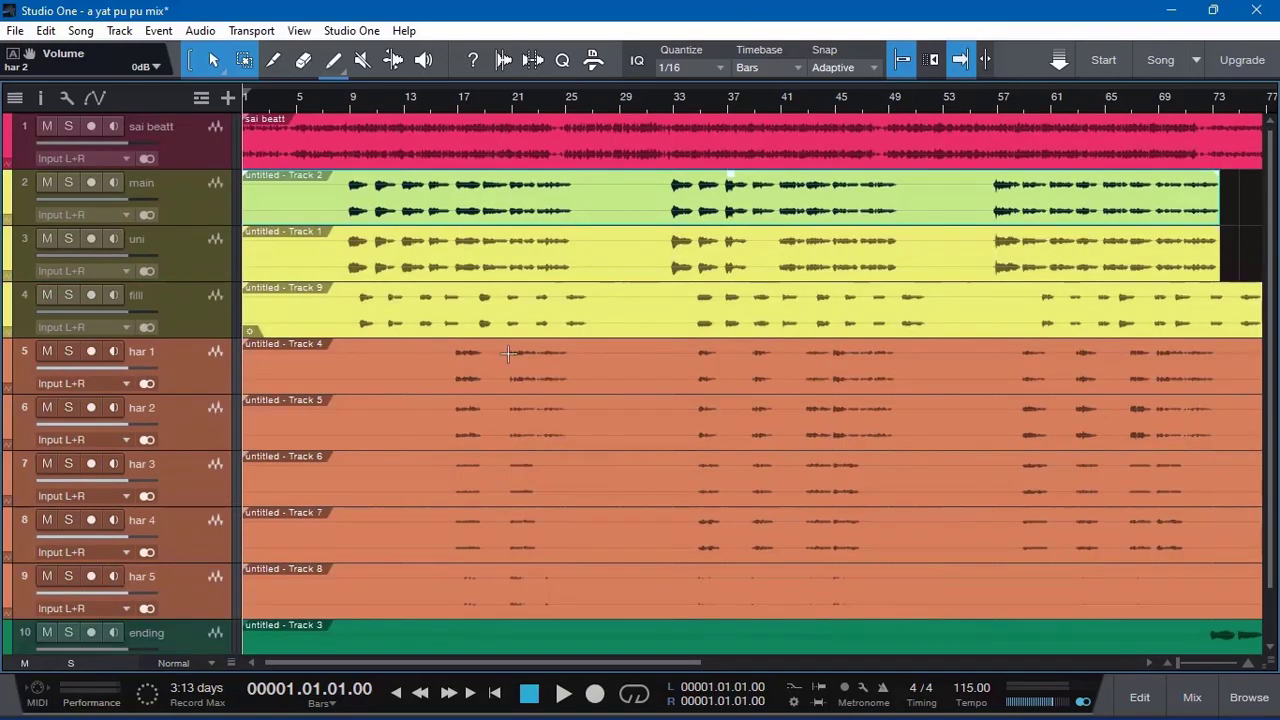
{"action": "left_click", "coordinate": [342, 97]}
{"action": "key", "text": "e"}
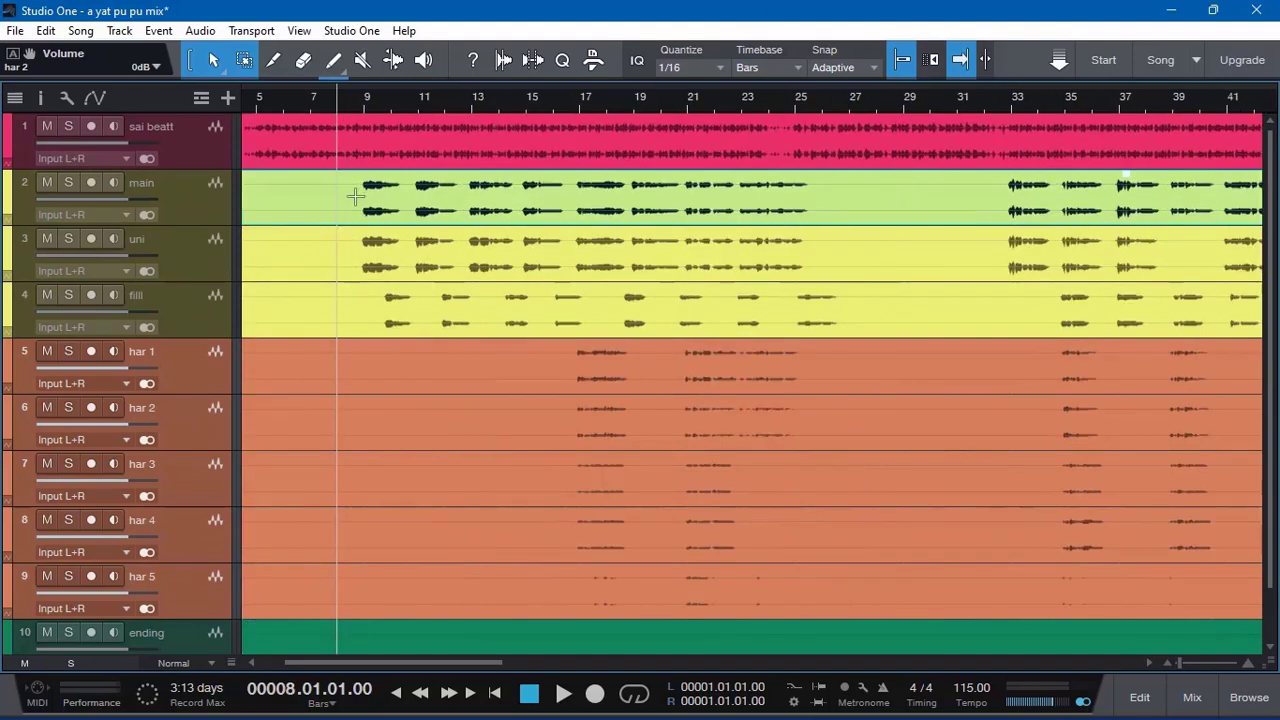
{"action": "left_click_drag", "start_coordinate": [357, 198], "coordinate": [154, 332]}
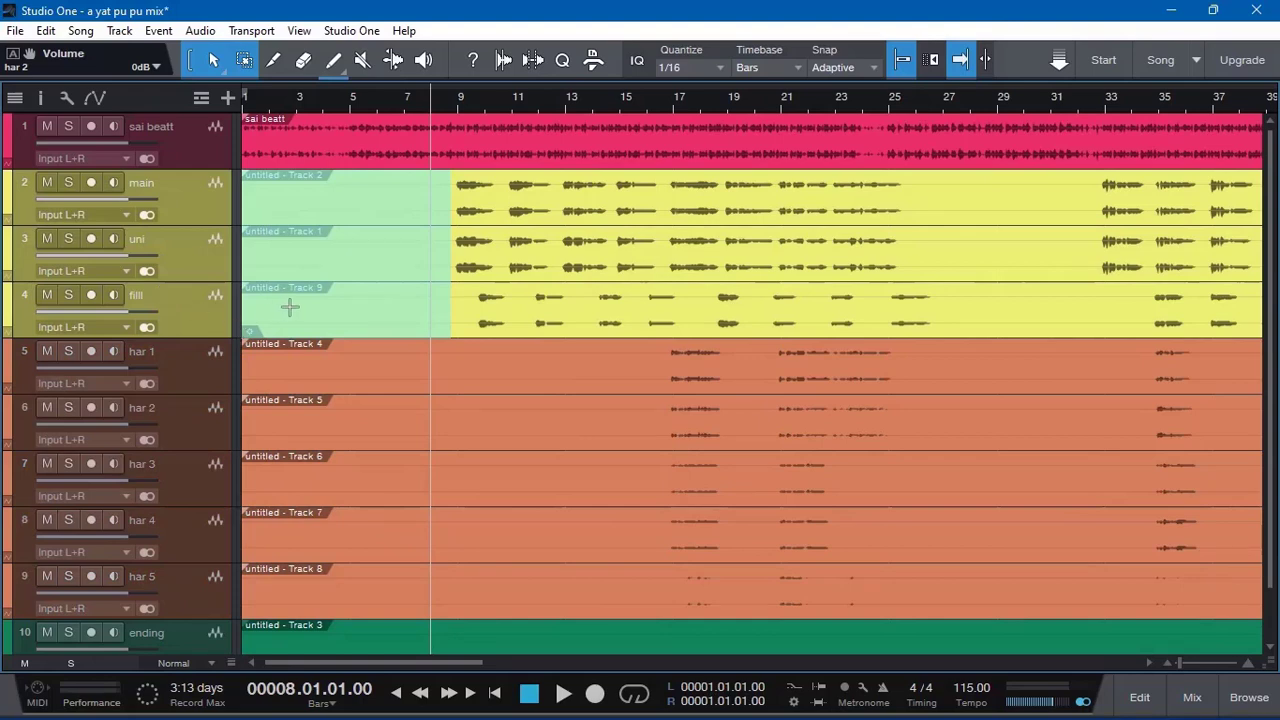
{"action": "key", "text": "Delete"}
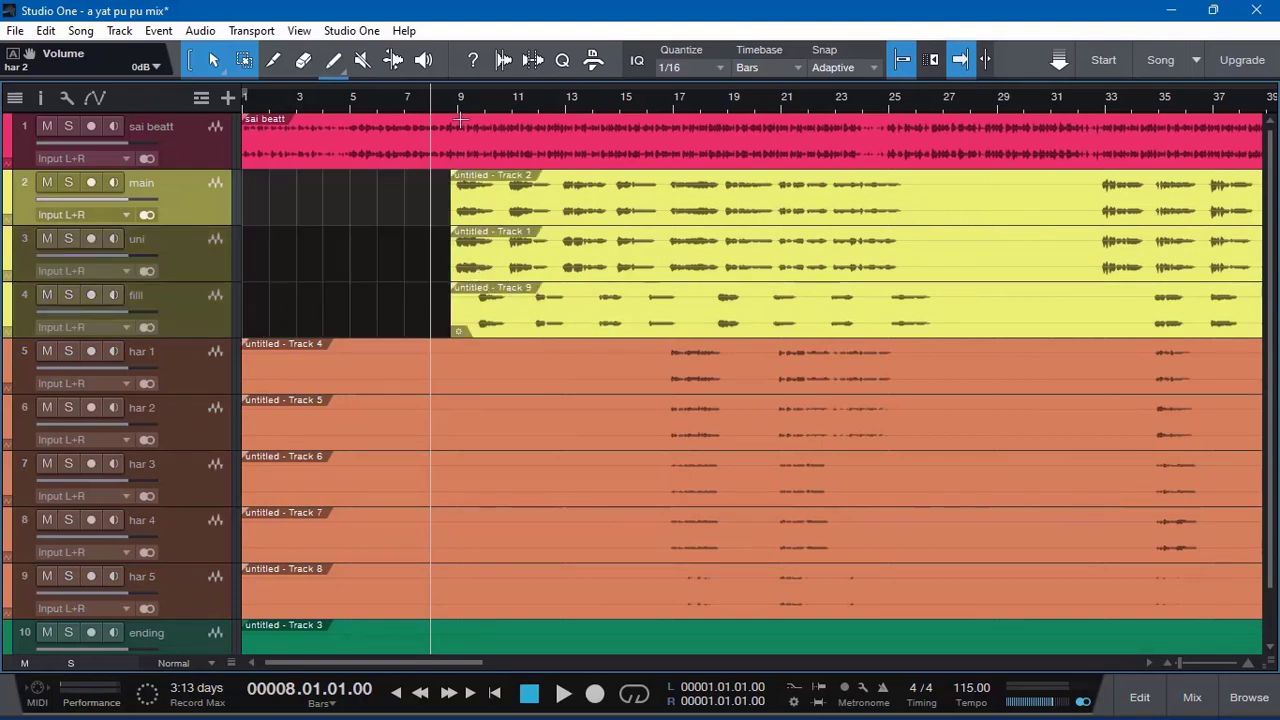
- Set the playhead at 8.04.01, turn snapping off, enlarge the tracks and shift the "filll" clip to start slightly before the playhead
{"action": "left_click_drag", "start_coordinate": [450, 108], "coordinate": [508, 329]}
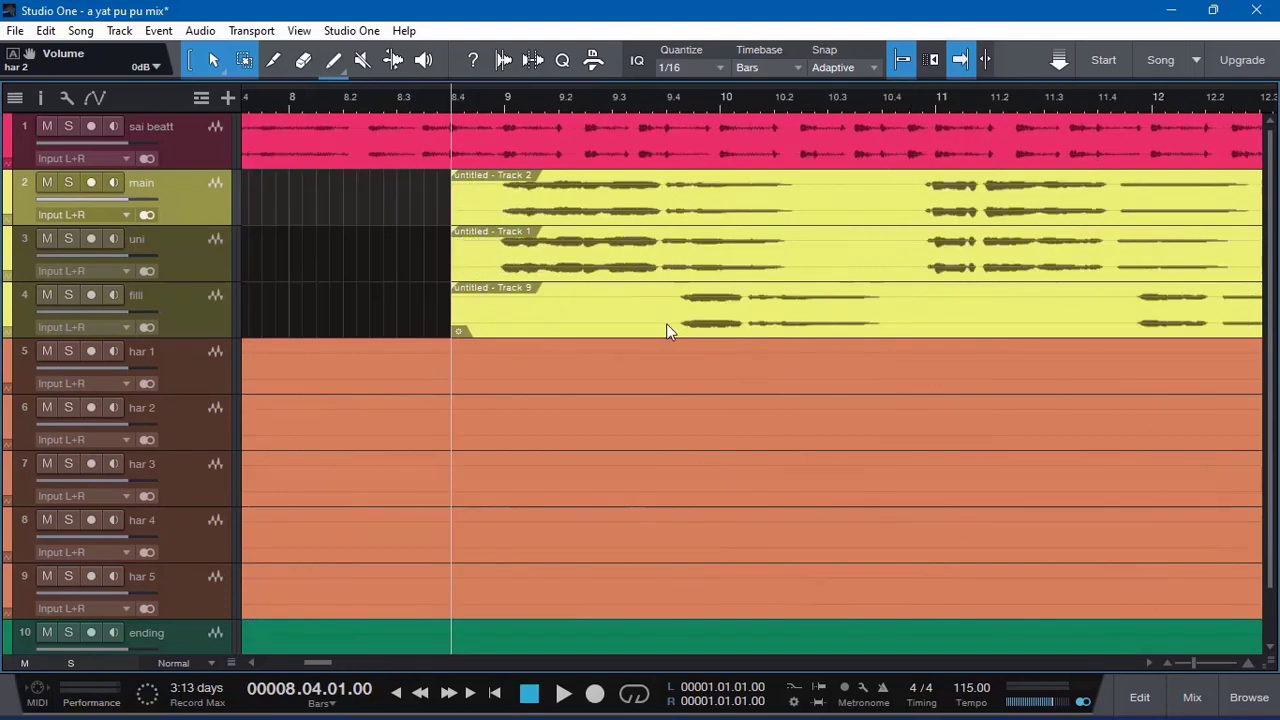
{"action": "left_click_drag", "start_coordinate": [678, 325], "coordinate": [638, 326]}
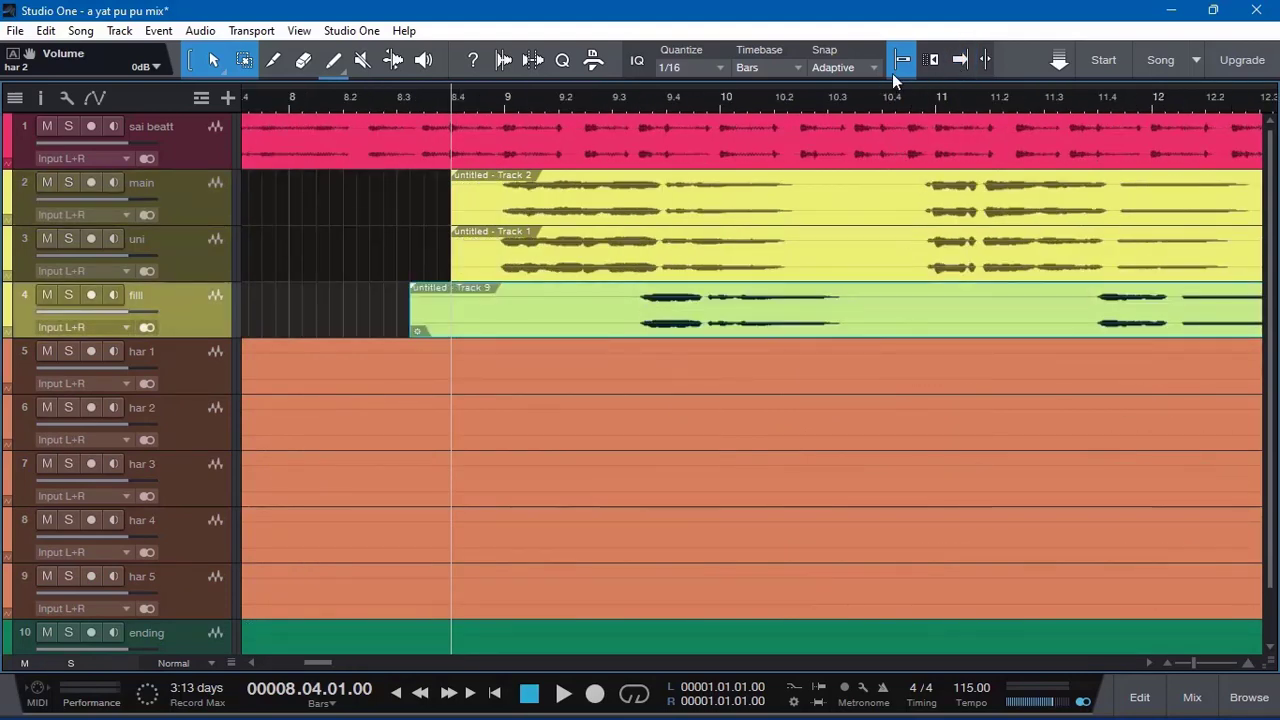
{"action": "key", "text": "e"}
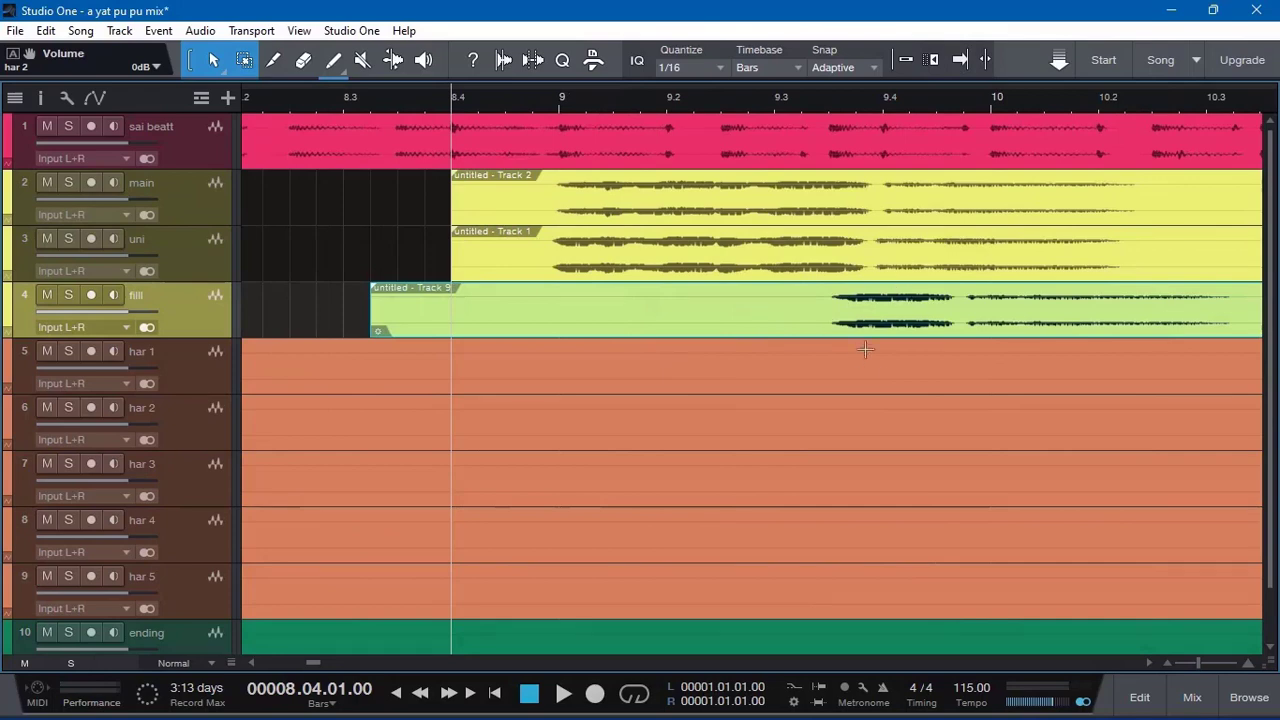
{"action": "key", "text": "alt+e"}
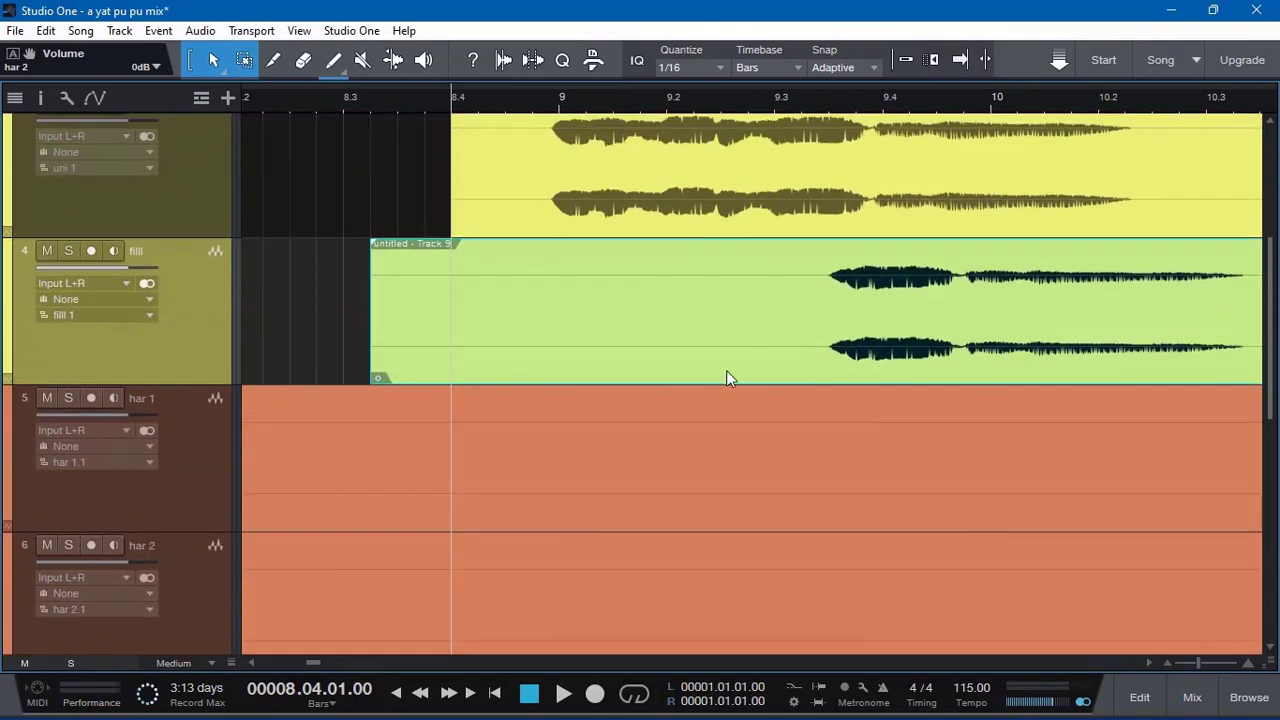
{"action": "left_click_drag", "start_coordinate": [808, 349], "coordinate": [851, 349]}
{"action": "left_click_drag", "start_coordinate": [963, 106], "coordinate": [814, 137]}
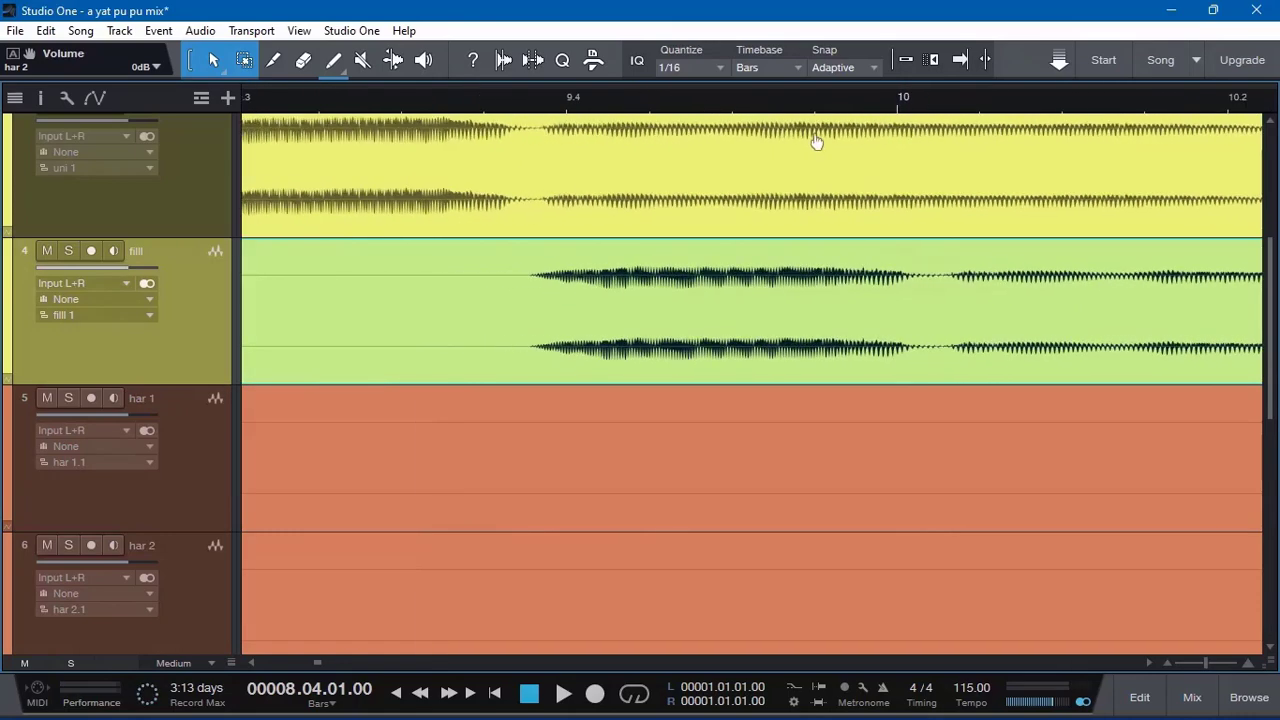
{"action": "left_click", "coordinate": [531, 362]}
- Compare the timing of the "filll" clip's phrases with those on the "main" and "uni" tracks
{"action": "key", "text": "w"}
{"action": "key", "text": "w"}
{"action": "key", "text": "w"}
{"action": "key", "text": "w"}
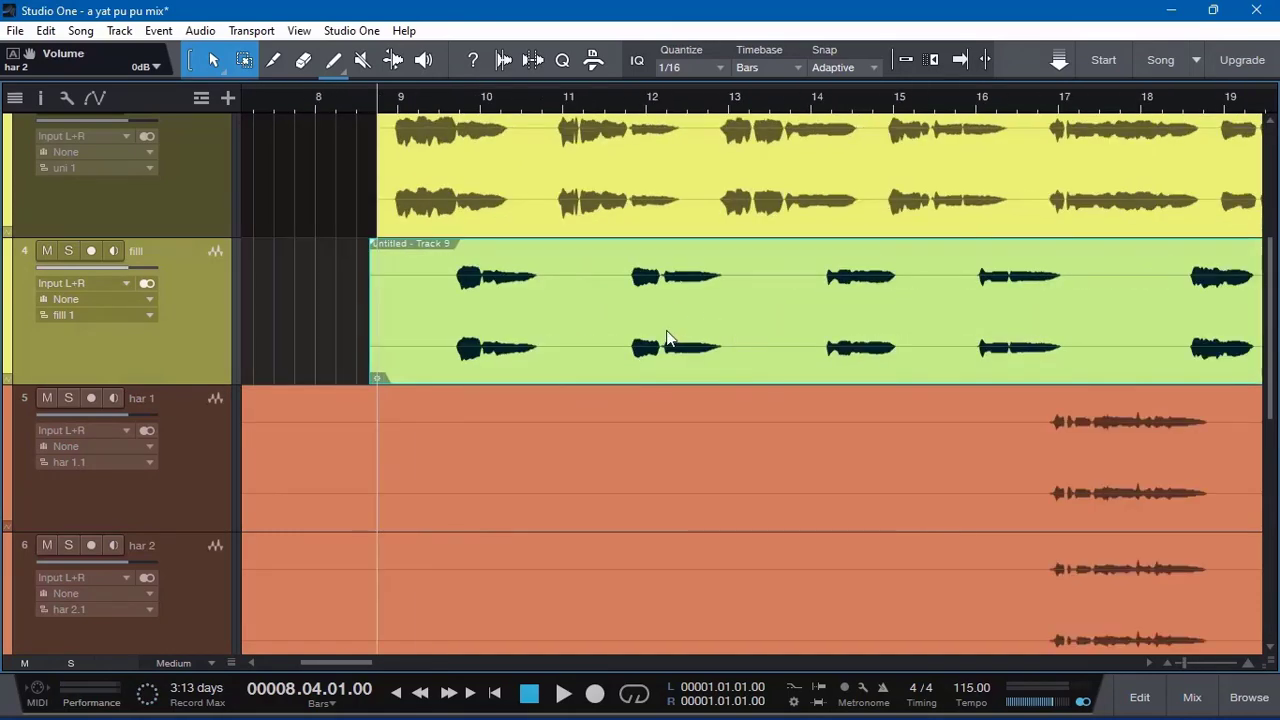
{"action": "key", "text": "e"}
{"action": "key", "text": "e"}
{"action": "key", "text": "e"}
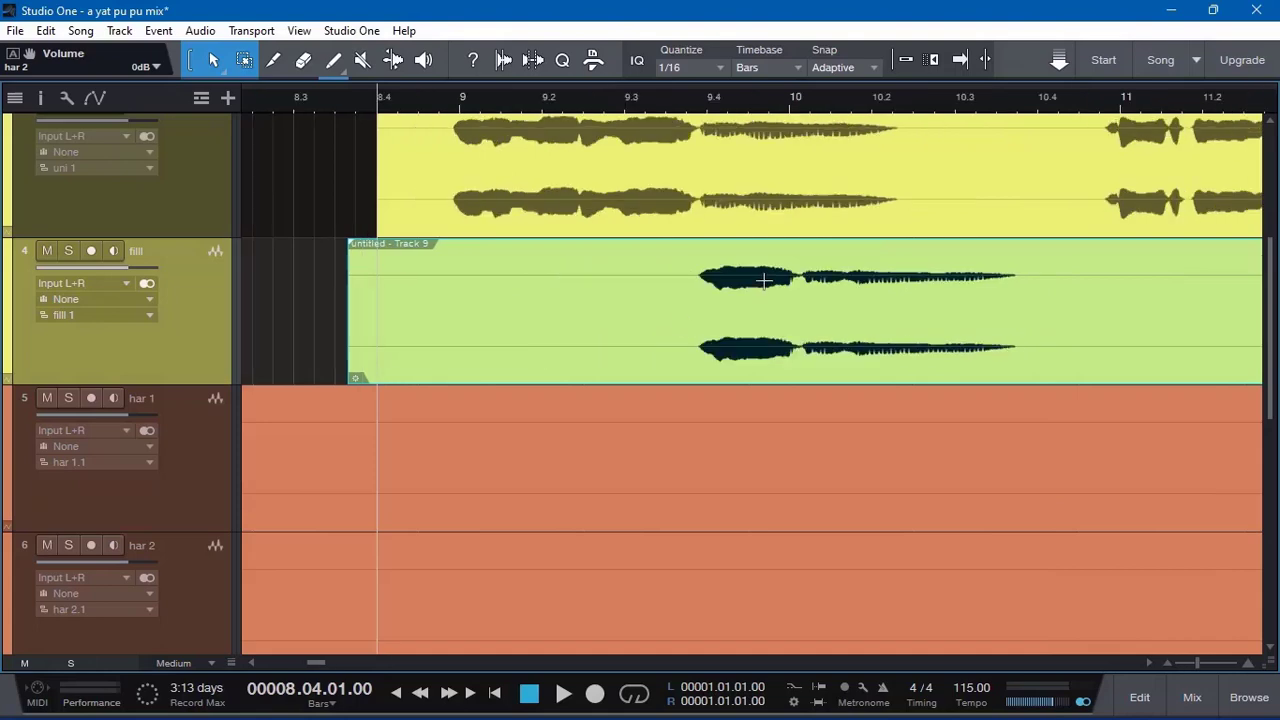
{"action": "scroll", "coordinate": [764, 281], "scroll_direction": "up", "scroll_amount": 2}
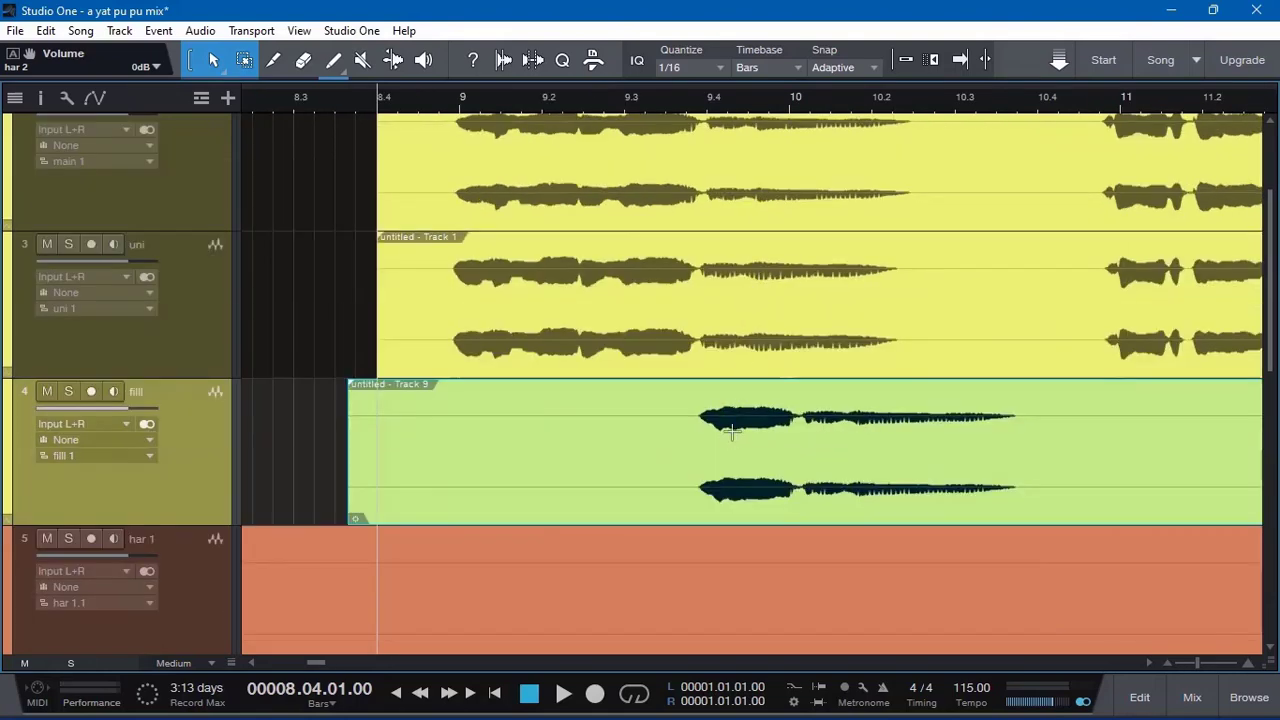
{"action": "key", "text": "w"}
{"action": "key", "text": "w"}
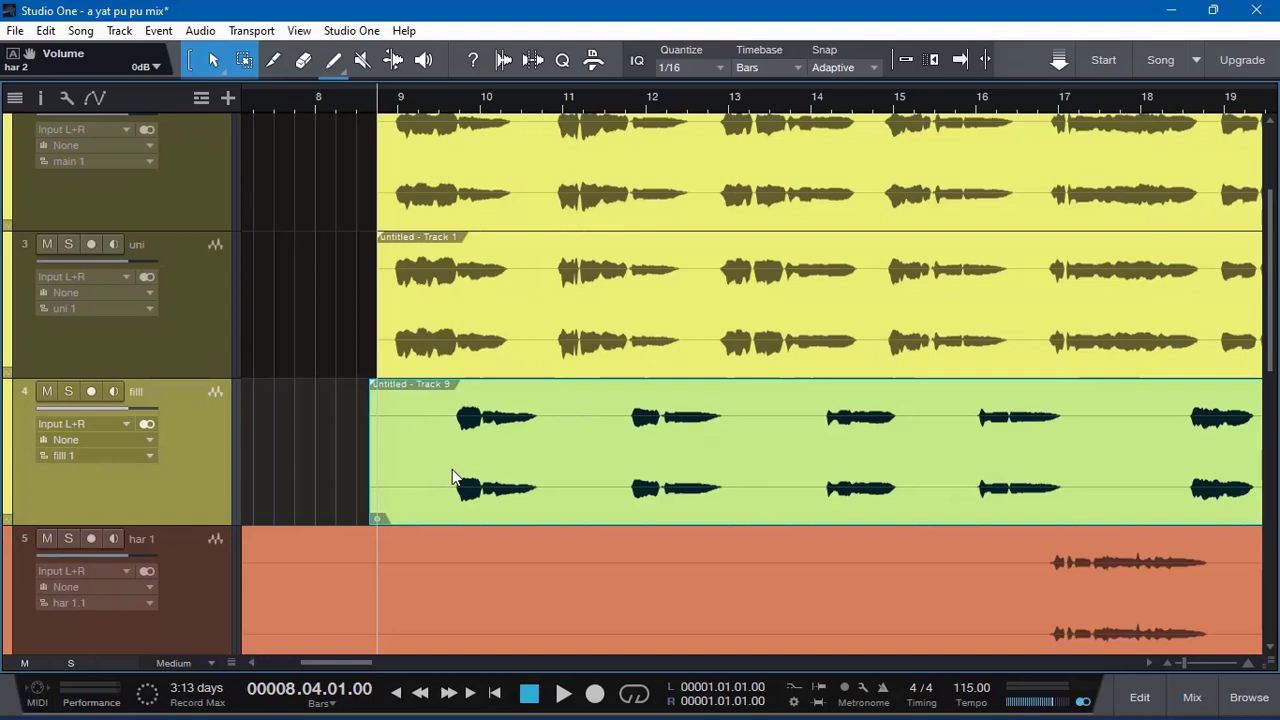
{"action": "key", "text": "w"}
{"action": "key", "text": "w"}
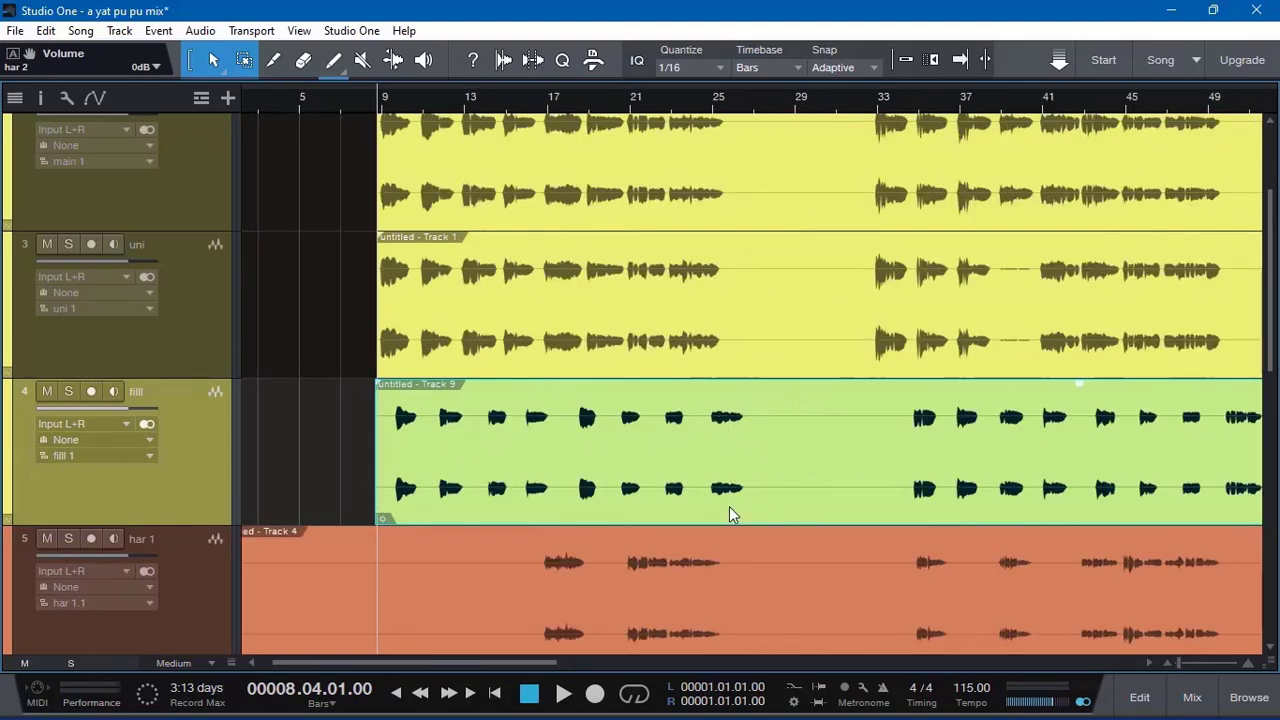
- Move the "filll" clip about one beat earlier and trim its start to line up with the "main" and "uni" clips
{"action": "key", "text": "e"}
{"action": "key", "text": "e"}
{"action": "key", "text": "e"}
{"action": "key", "text": "e"}
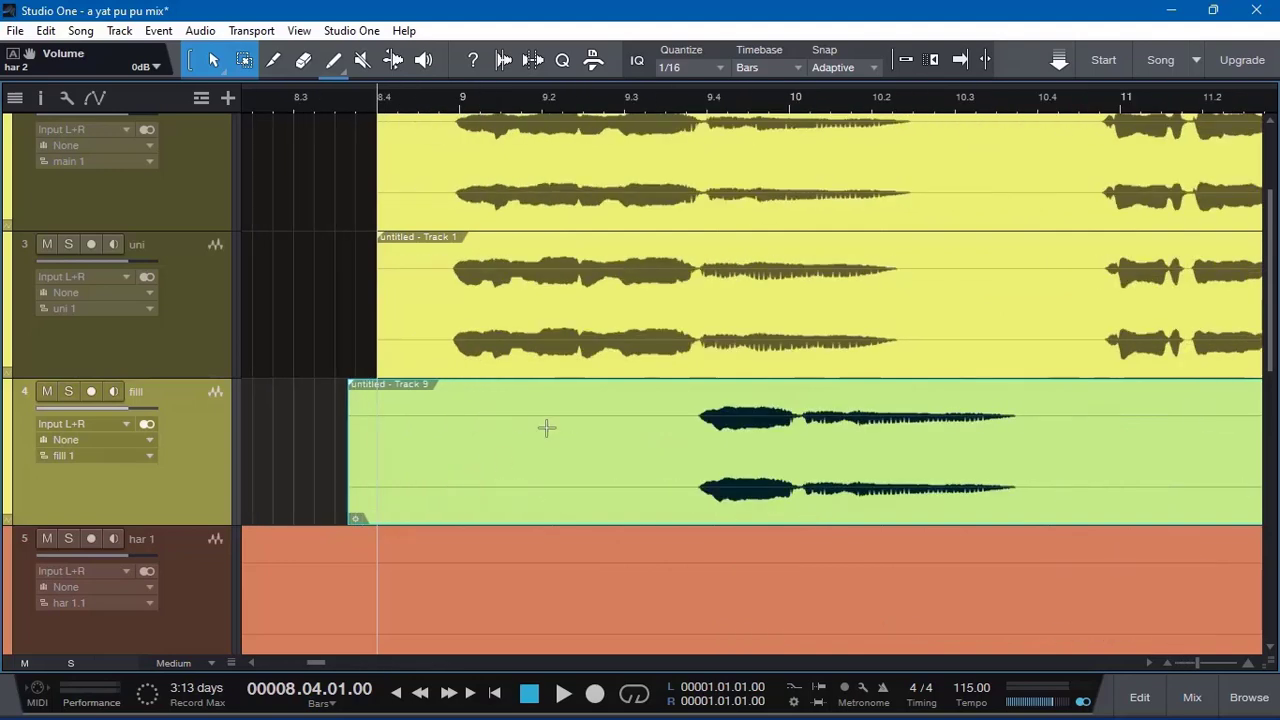
{"action": "left_click_drag", "start_coordinate": [657, 476], "coordinate": [558, 457]}
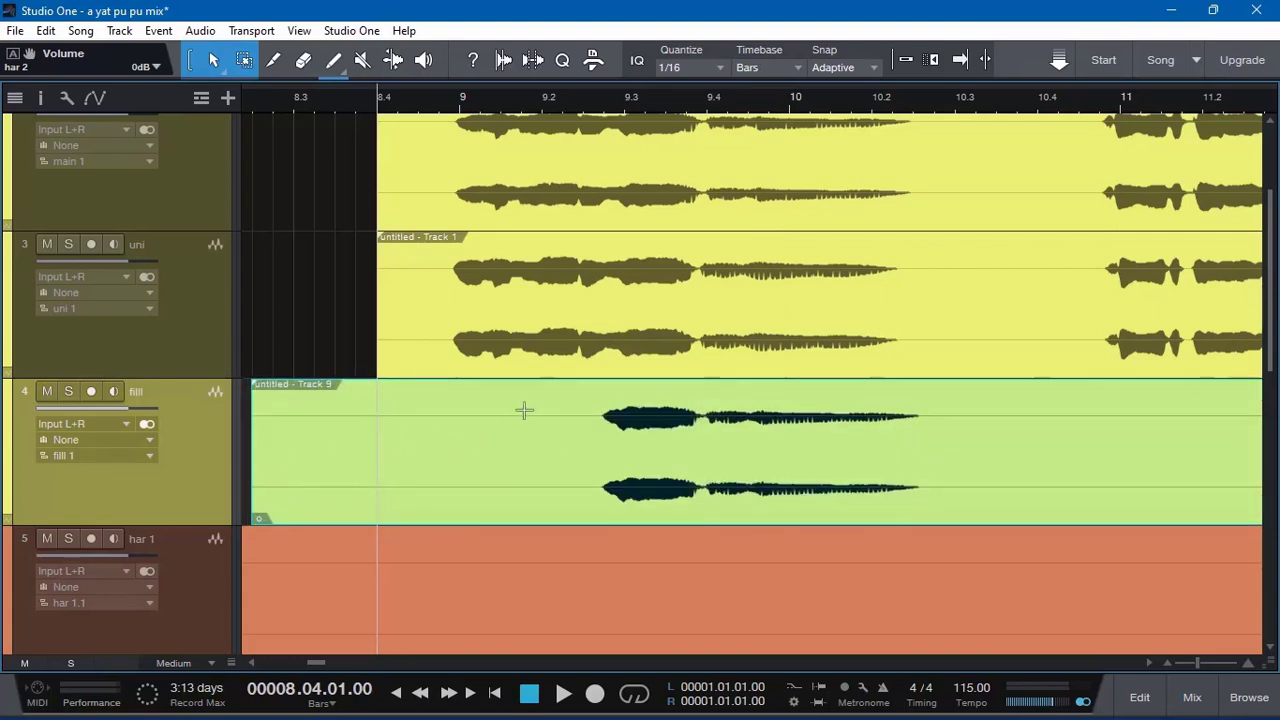
{"action": "left_click_drag", "start_coordinate": [251, 446], "coordinate": [374, 437]}
- Delete the silence between about bars 26 and 33 on "main", "uni" and "filll", and extend the first "filll" clip to cover its last phrase
{"action": "key", "text": "w"}
{"action": "key", "text": "w"}
{"action": "key", "text": "w"}
{"action": "key", "text": "w"}
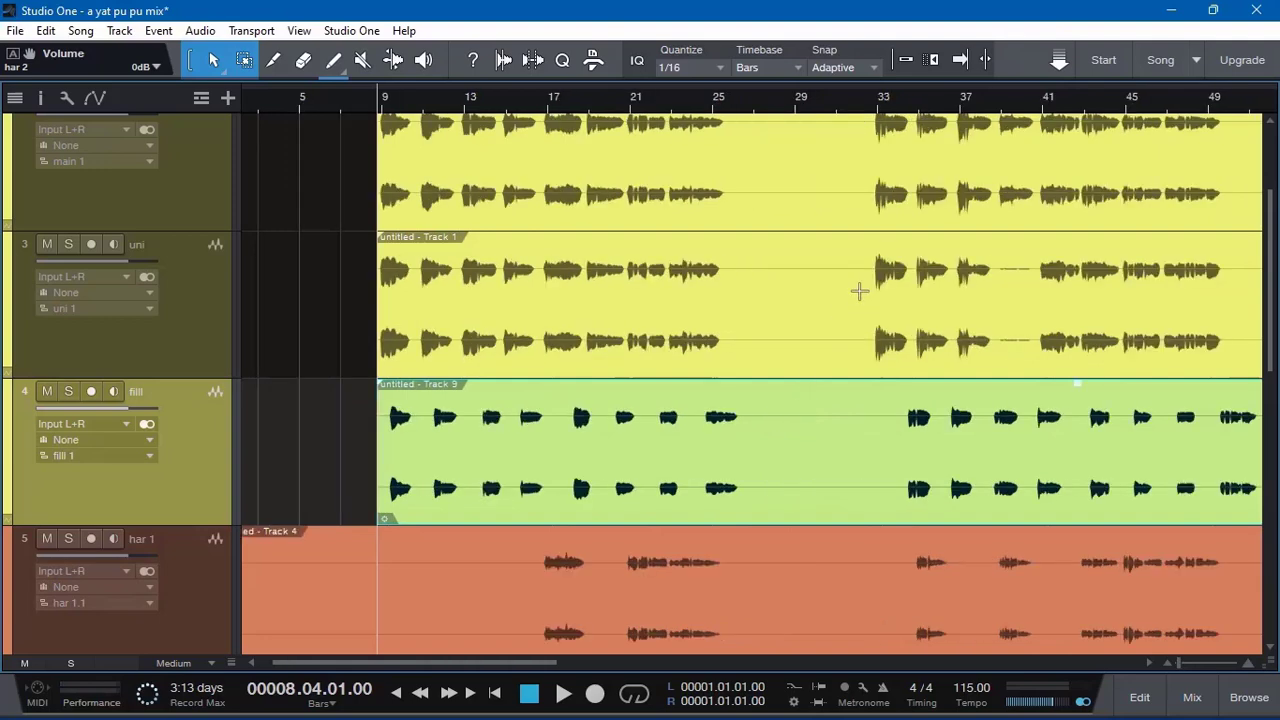
{"action": "scroll", "coordinate": [743, 345], "scroll_direction": "up", "scroll_amount": 2}
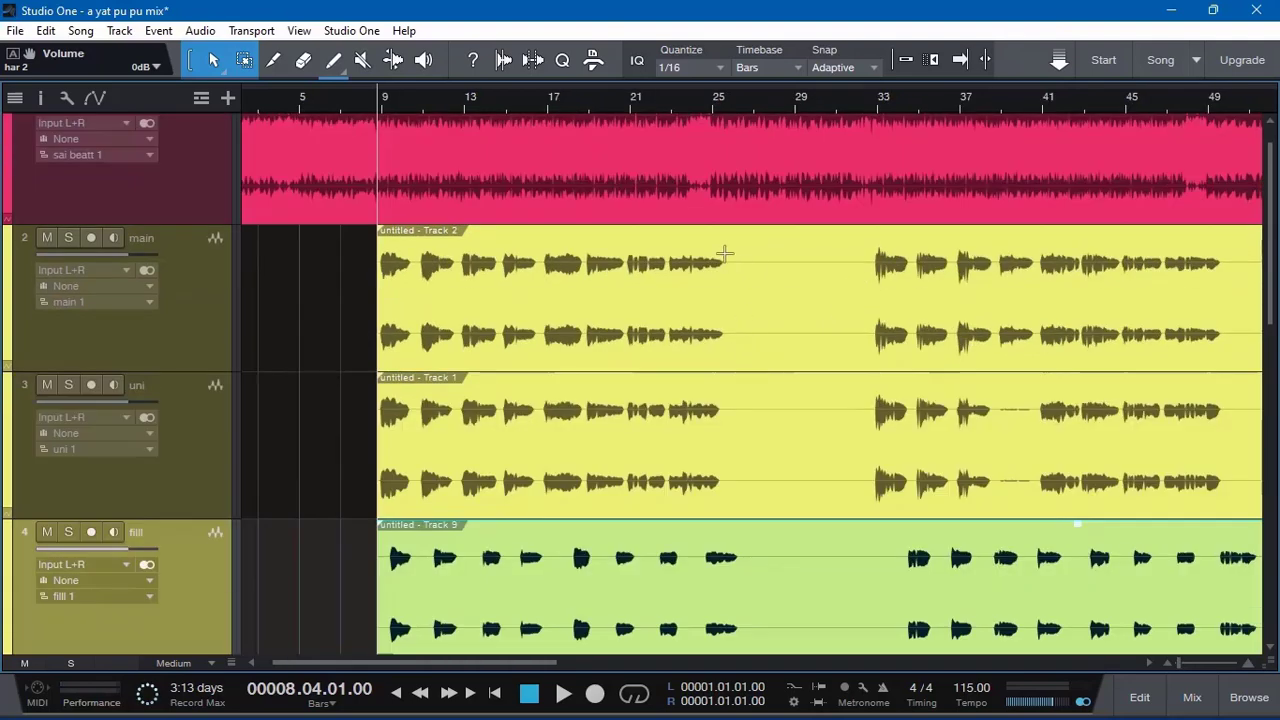
{"action": "left_click_drag", "start_coordinate": [728, 250], "coordinate": [866, 527]}
{"action": "key", "text": "Delete"}
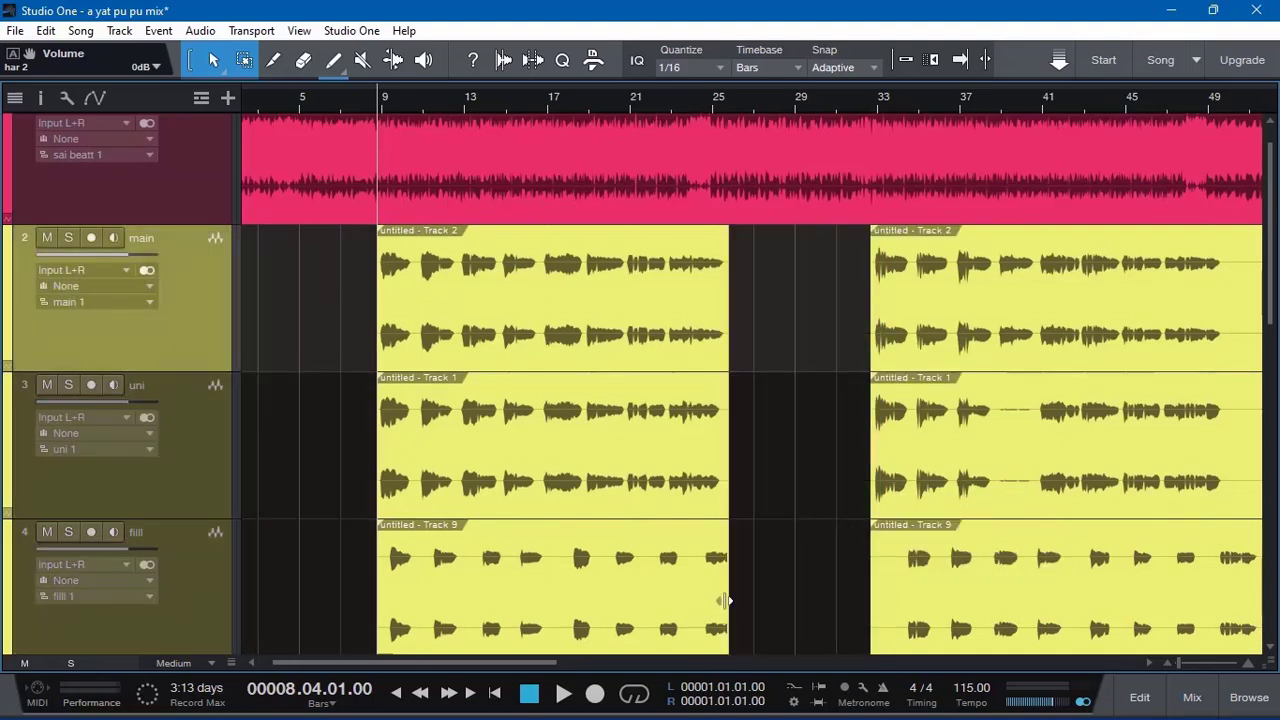
{"action": "left_click_drag", "start_coordinate": [726, 603], "coordinate": [737, 603]}
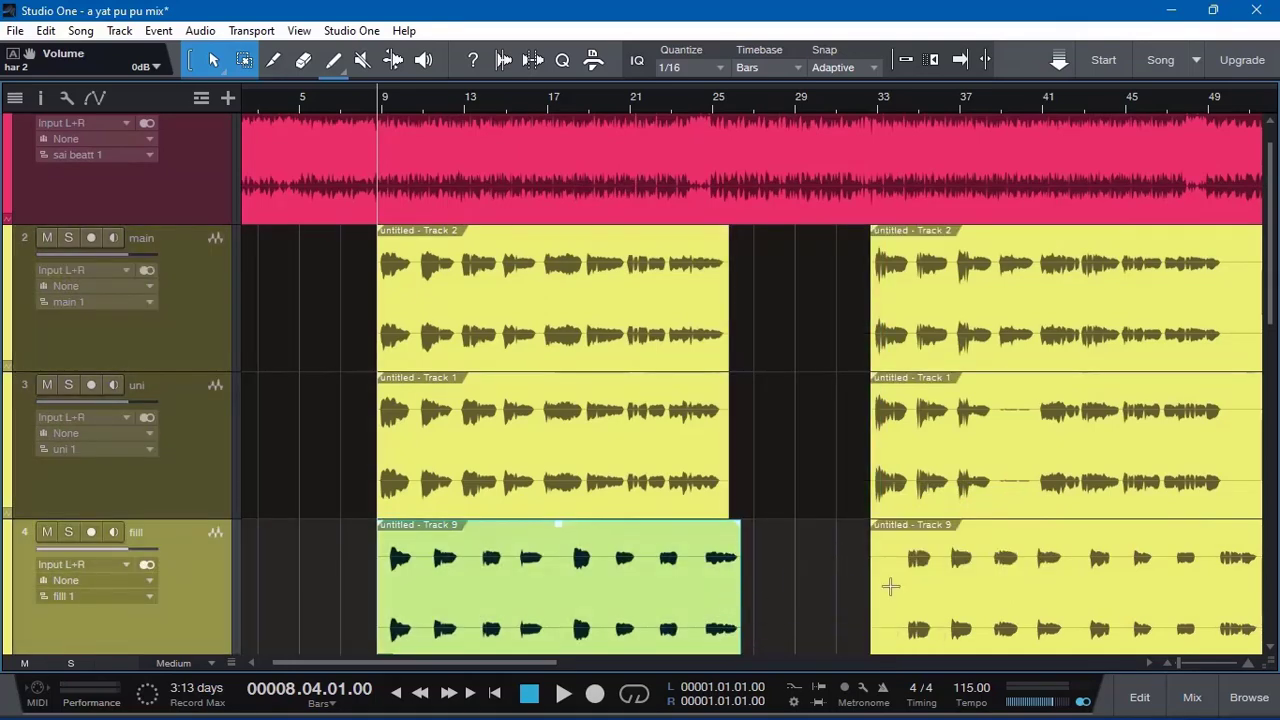
- Try selecting the silence after bar 49 on the "main" and "uni" tracks, and turn snapping back on
{"action": "key", "text": "e"}
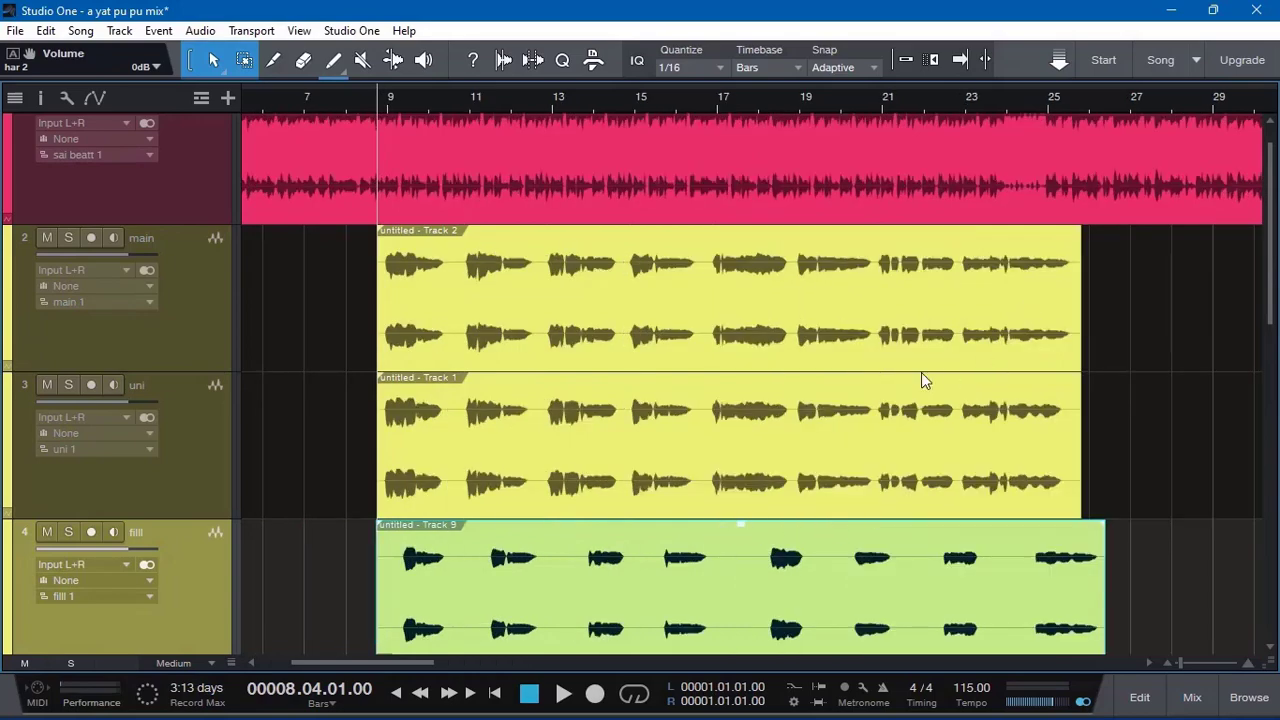
{"action": "key", "text": "w"}
{"action": "key", "text": "w"}
{"action": "scroll", "coordinate": [771, 382], "scroll_direction": "down", "scroll_amount": 1}
{"action": "scroll", "coordinate": [771, 382], "scroll_direction": "up", "scroll_amount": 1}
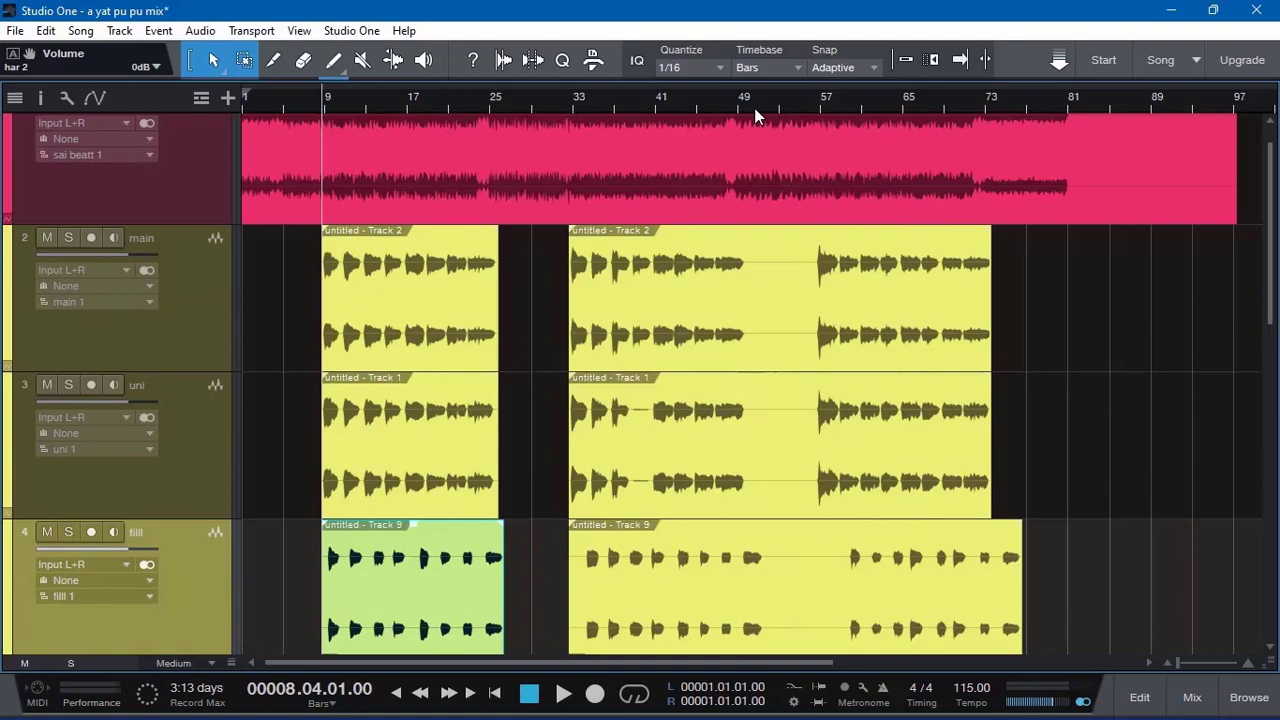
{"action": "scroll", "coordinate": [740, 120], "scroll_direction": "up", "scroll_amount": 2}
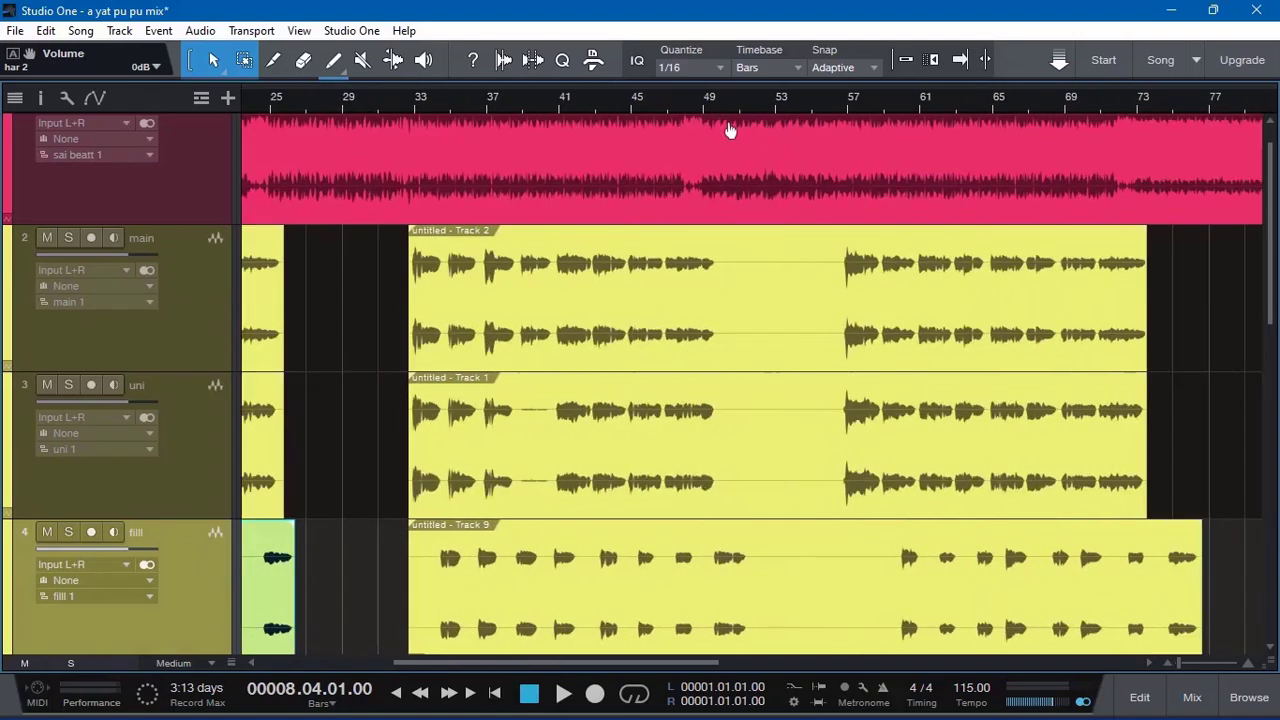
{"action": "scroll", "coordinate": [730, 130], "scroll_direction": "down", "scroll_amount": 2}
{"action": "scroll", "coordinate": [712, 320], "scroll_direction": "down", "scroll_amount": 1}
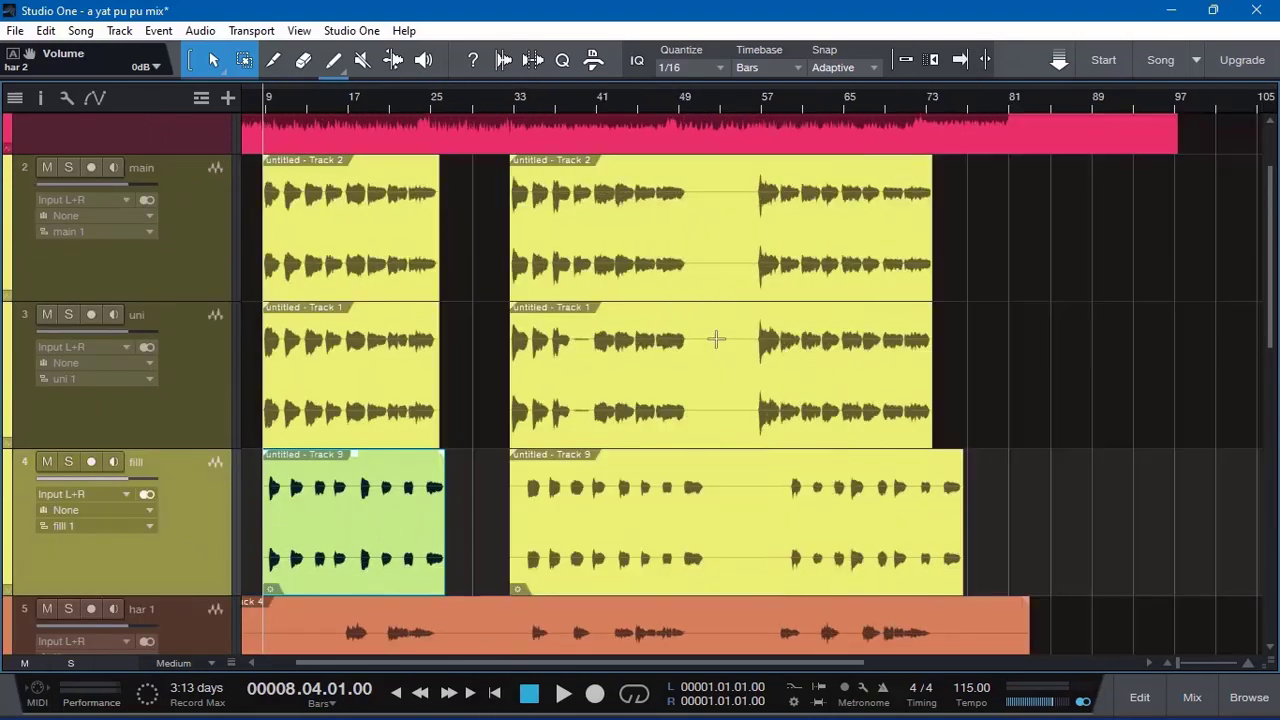
{"action": "scroll", "coordinate": [537, 669], "scroll_direction": "up", "scroll_amount": 2}
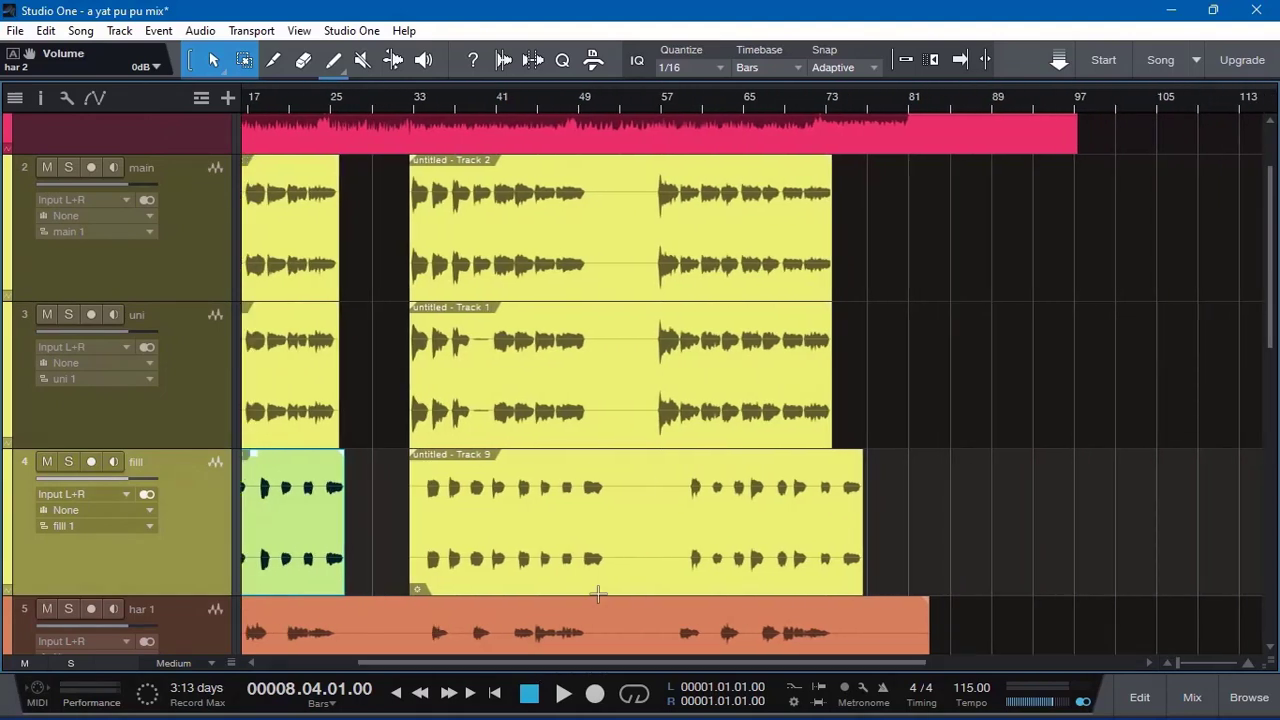
{"action": "scroll", "coordinate": [623, 401], "scroll_direction": "up", "scroll_amount": 2}
{"action": "left_click_drag", "start_coordinate": [938, 290], "coordinate": [1022, 436]}
{"action": "left_click", "coordinate": [902, 59]}
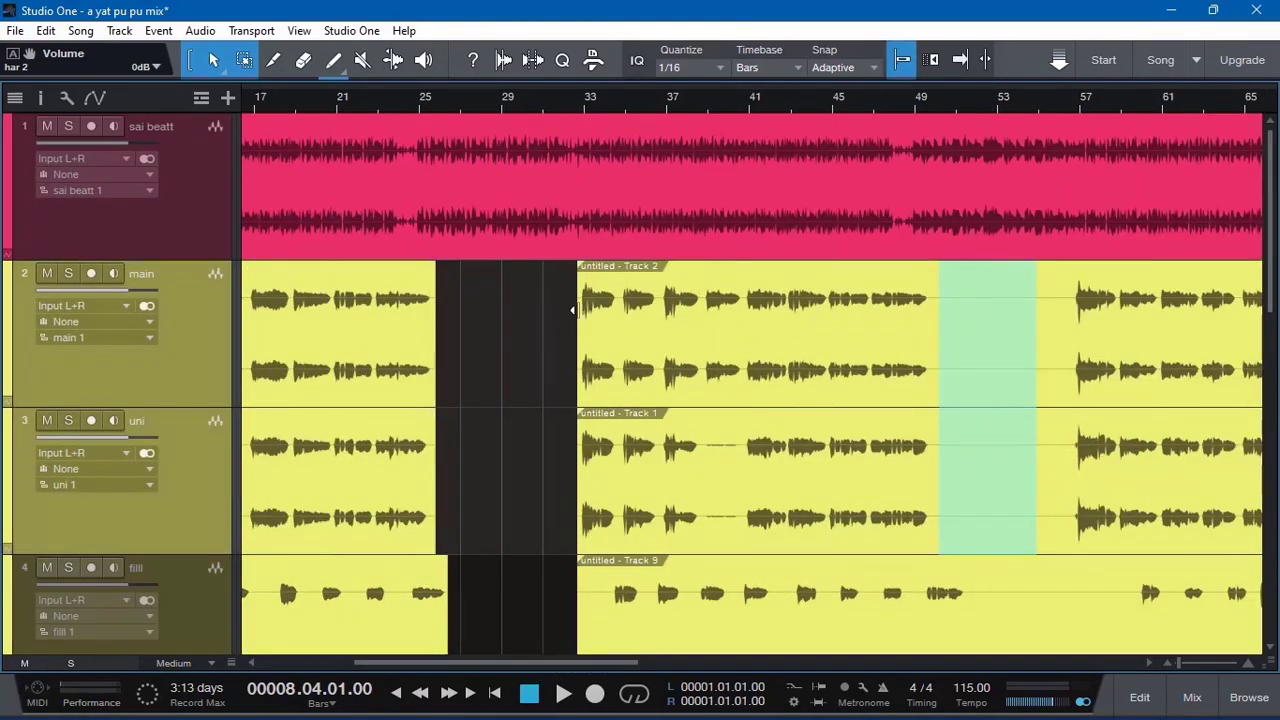
{"action": "left_click", "coordinate": [488, 350]}
- Delete the silence between about bars 50 and 56 on "main" and "uni", and between about bars 52 and 59 on "filll"
{"action": "left_click_drag", "start_coordinate": [931, 289], "coordinate": [1120, 545]}
{"action": "key", "text": "Delete"}
{"action": "scroll", "coordinate": [947, 533], "scroll_direction": "down", "scroll_amount": 1}
{"action": "key", "text": "Delete"}
{"action": "key", "text": "w"}
{"action": "key", "text": "w"}
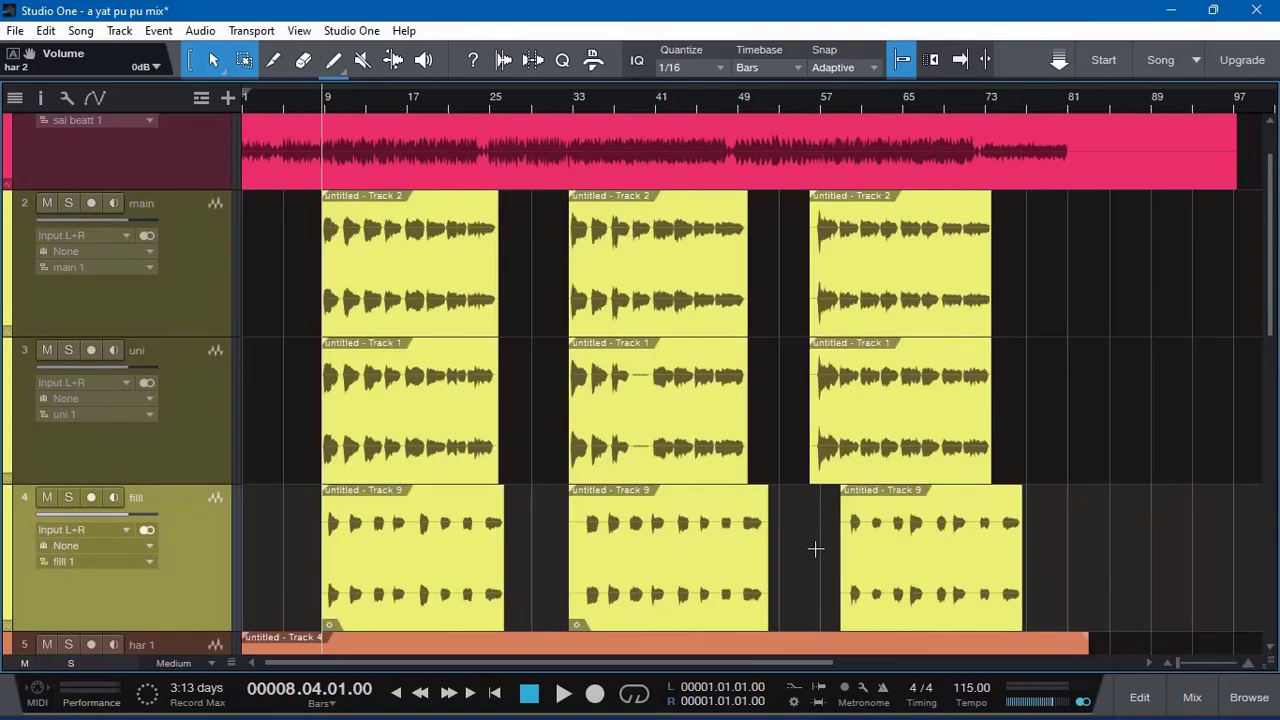
- Delete the silence before bar 16 on the "har 1" to "har 4" tracks
{"action": "scroll", "coordinate": [790, 535], "scroll_direction": "down", "scroll_amount": 5}
{"action": "scroll", "coordinate": [271, 325], "scroll_direction": "down", "scroll_amount": 1}
{"action": "key", "text": "e"}
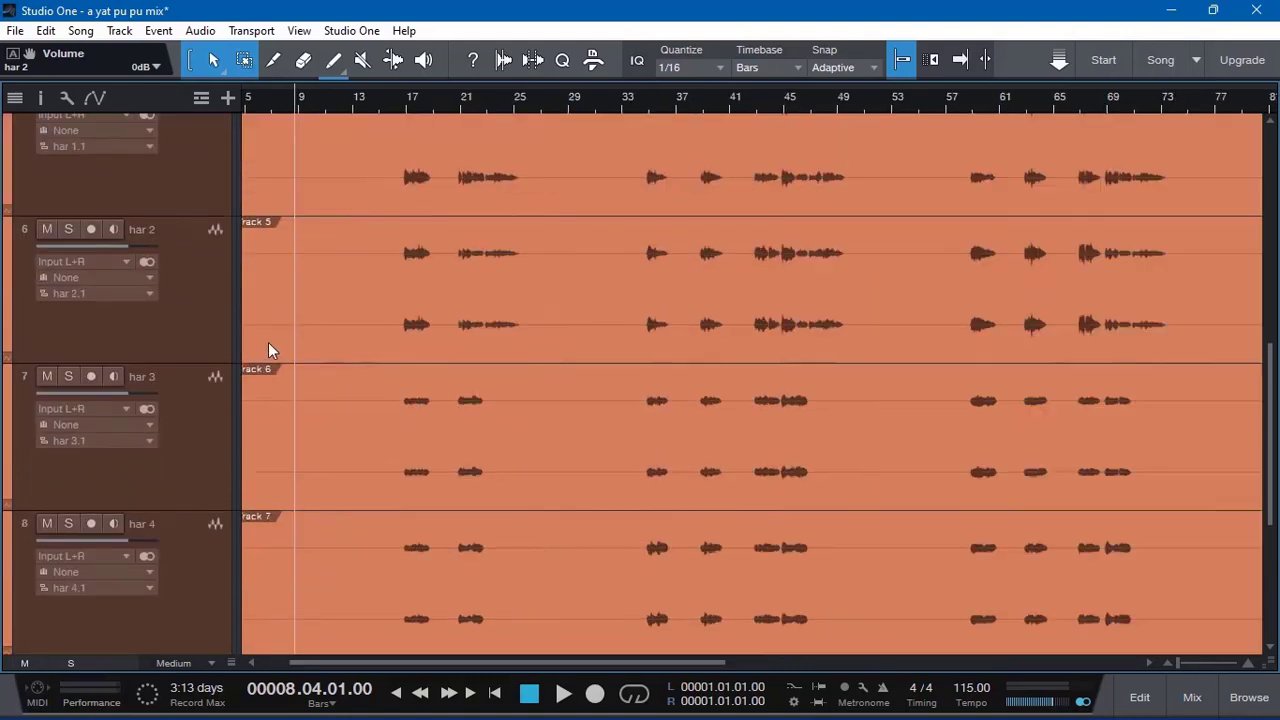
{"action": "left_click_drag", "start_coordinate": [395, 243], "coordinate": [209, 631]}
{"action": "key", "text": "Delete"}
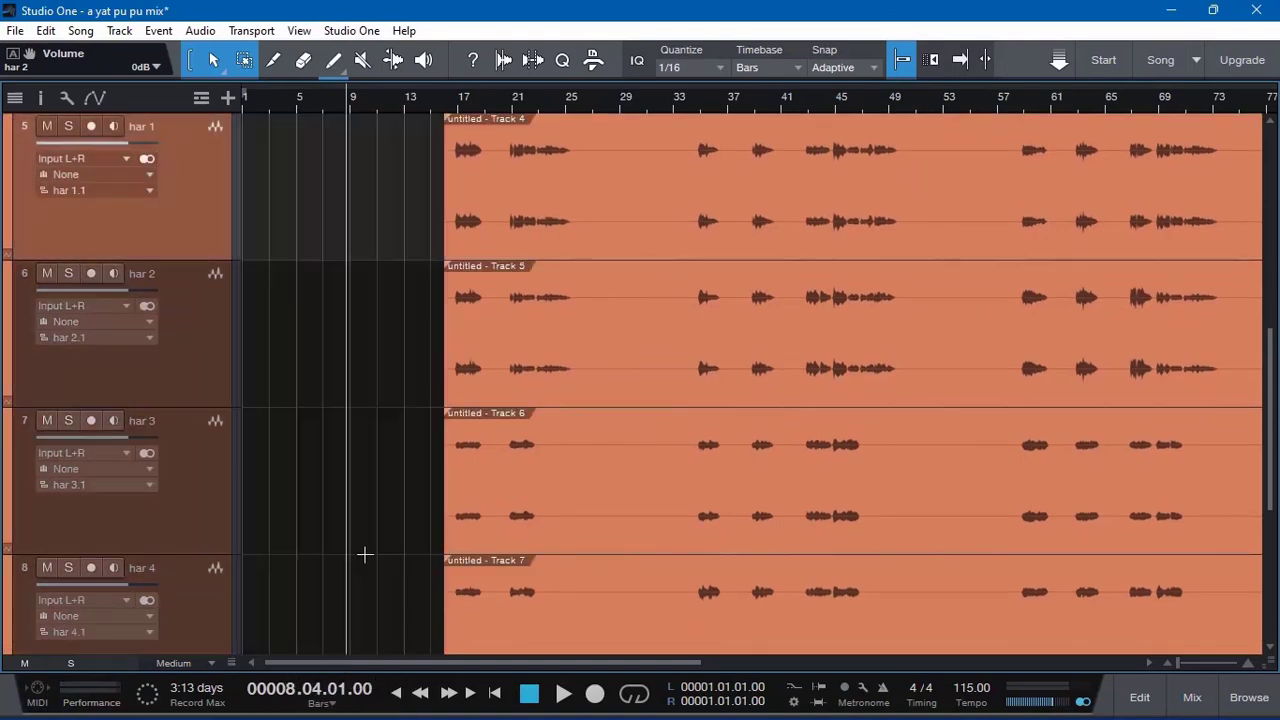
- Delete the silence before bar 16 on the "har 5" track to match the other harmony tracks
{"action": "scroll", "coordinate": [367, 537], "scroll_direction": "down", "scroll_amount": 4}
{"action": "key", "text": "w"}
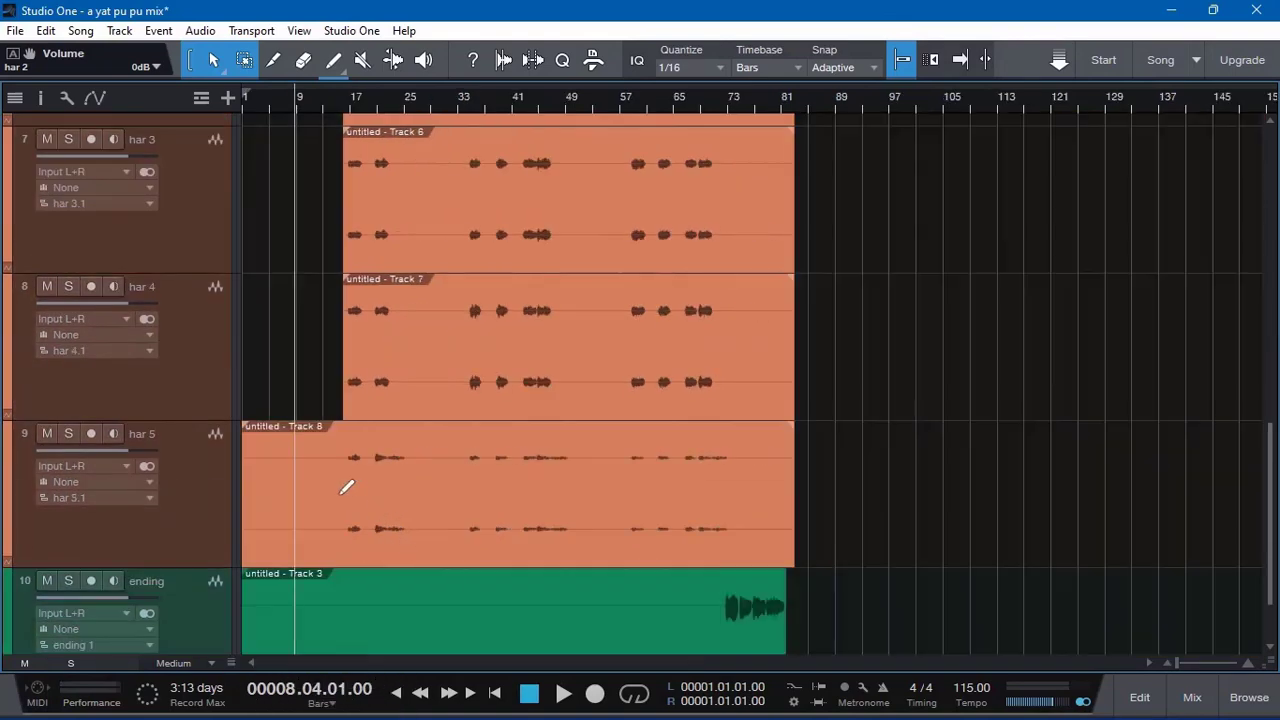
{"action": "key", "text": "shift+w"}
{"action": "left_click_drag", "start_coordinate": [342, 515], "coordinate": [197, 522]}
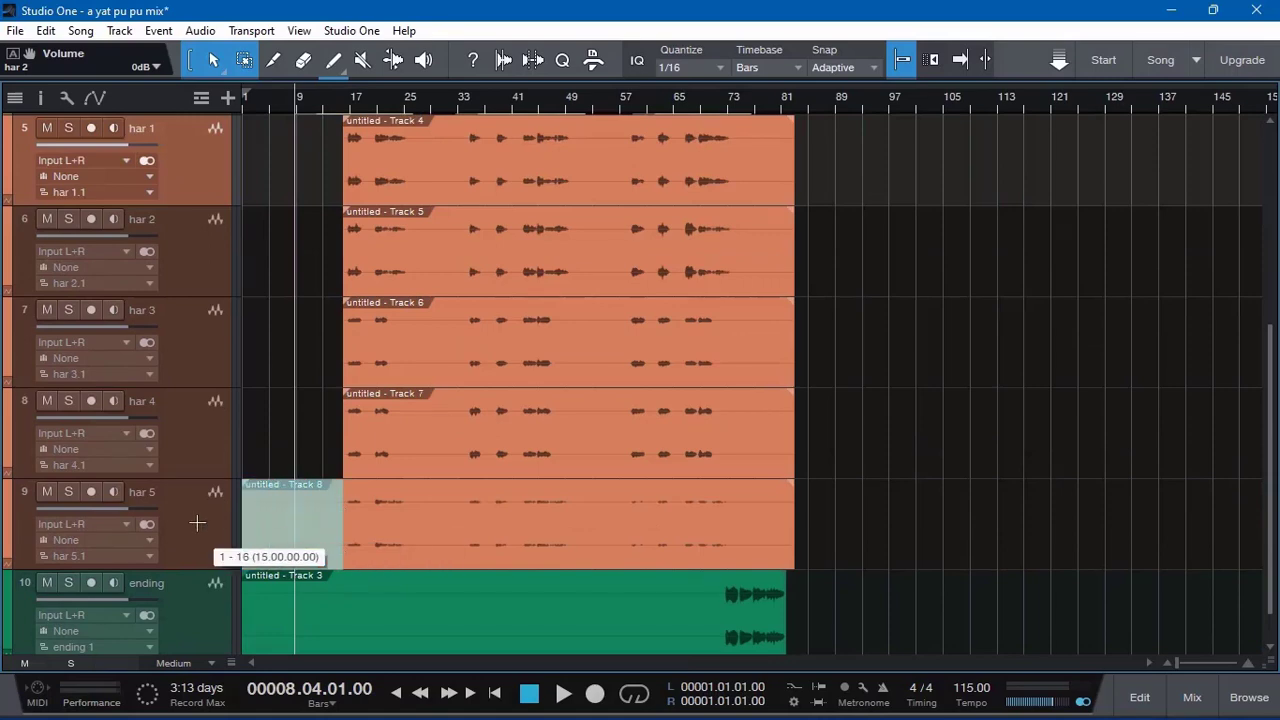
{"action": "key", "text": "Delete"}
- Delete the silence on "har 1" to "har 5" between about bars 26 and 34, between bars 50 and 57, and after bar 75
{"action": "scroll", "coordinate": [443, 470], "scroll_direction": "up", "scroll_amount": 3}
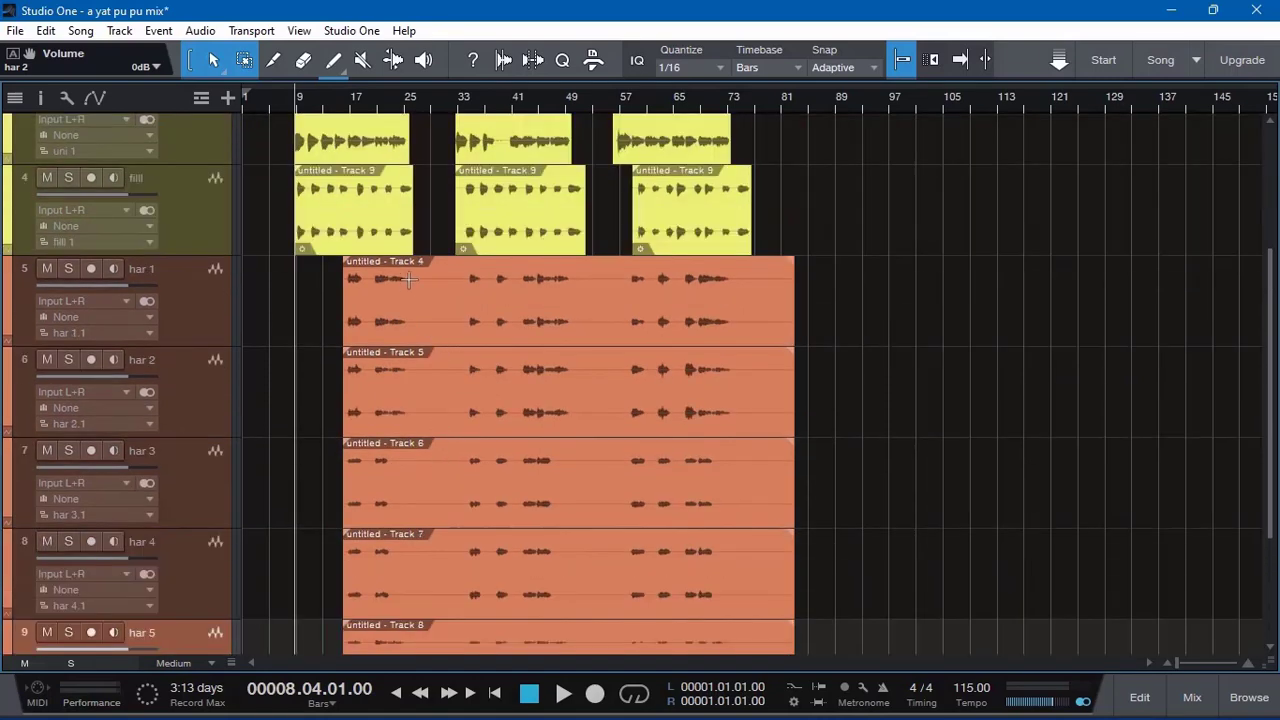
{"action": "left_click_drag", "start_coordinate": [408, 280], "coordinate": [459, 606]}
{"action": "key", "text": "Delete"}
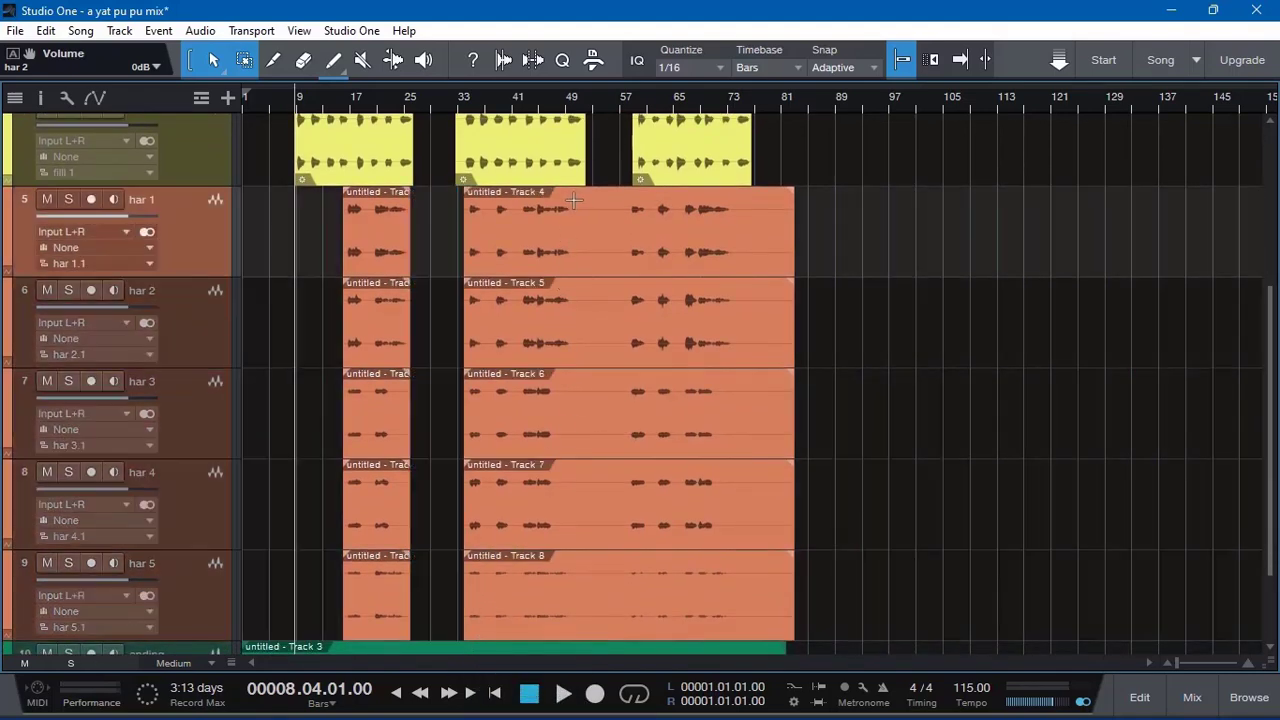
{"action": "left_click_drag", "start_coordinate": [574, 201], "coordinate": [621, 600]}
{"action": "key", "text": "Delete"}
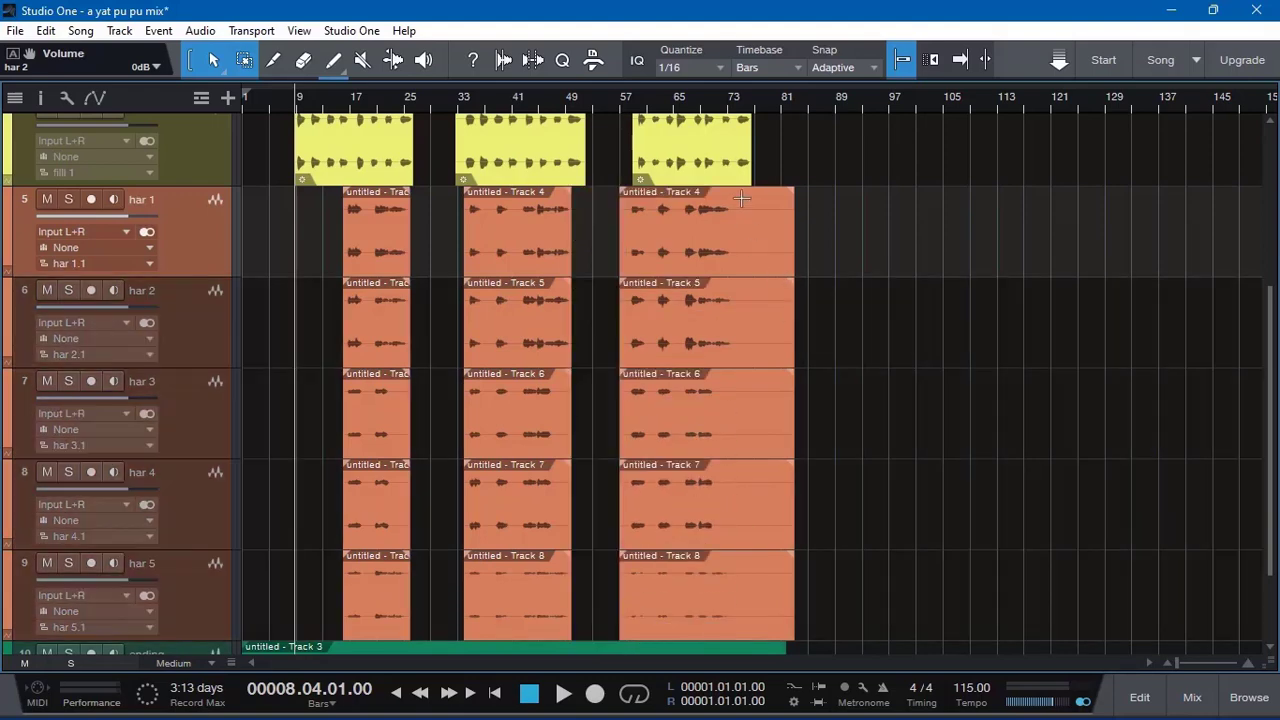
{"action": "left_click_drag", "start_coordinate": [741, 205], "coordinate": [796, 600]}
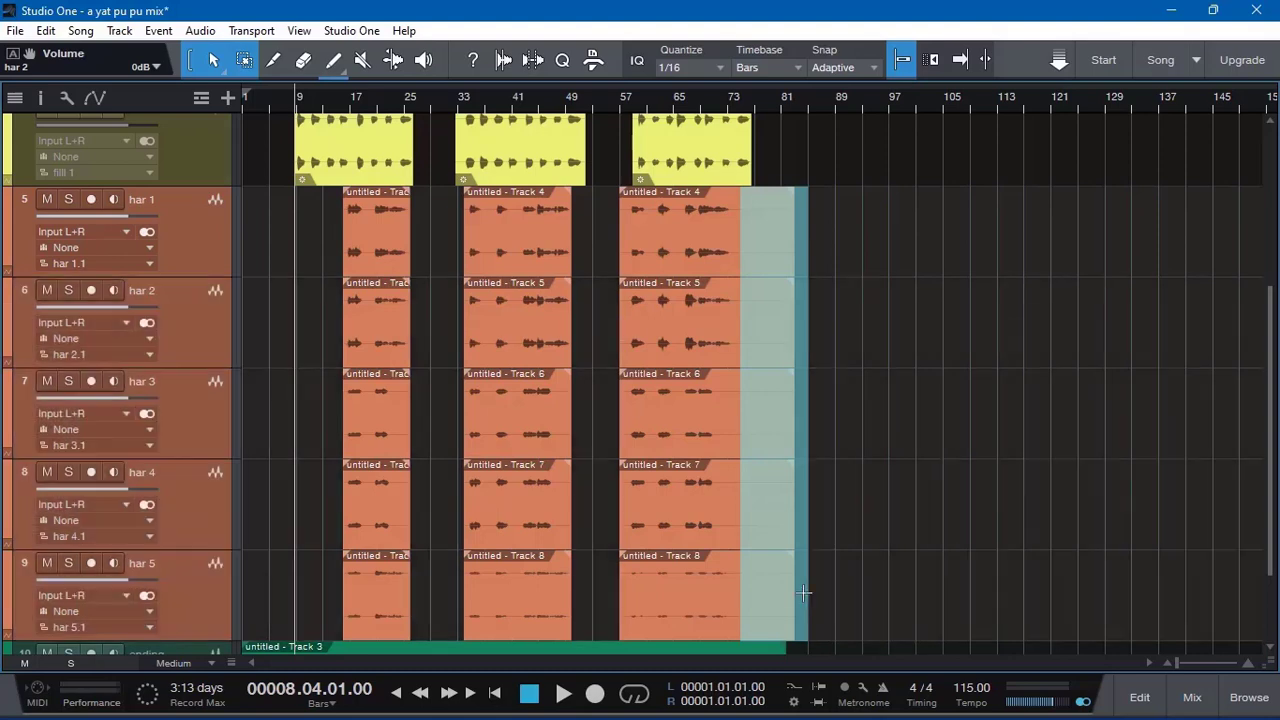
{"action": "key", "text": "Delete"}
- Select the silence before about bar 72 on the "ending" track, and trim the end of the "sai beatt" clip to about bar 85
{"action": "scroll", "coordinate": [791, 536], "scroll_direction": "down", "scroll_amount": 2}
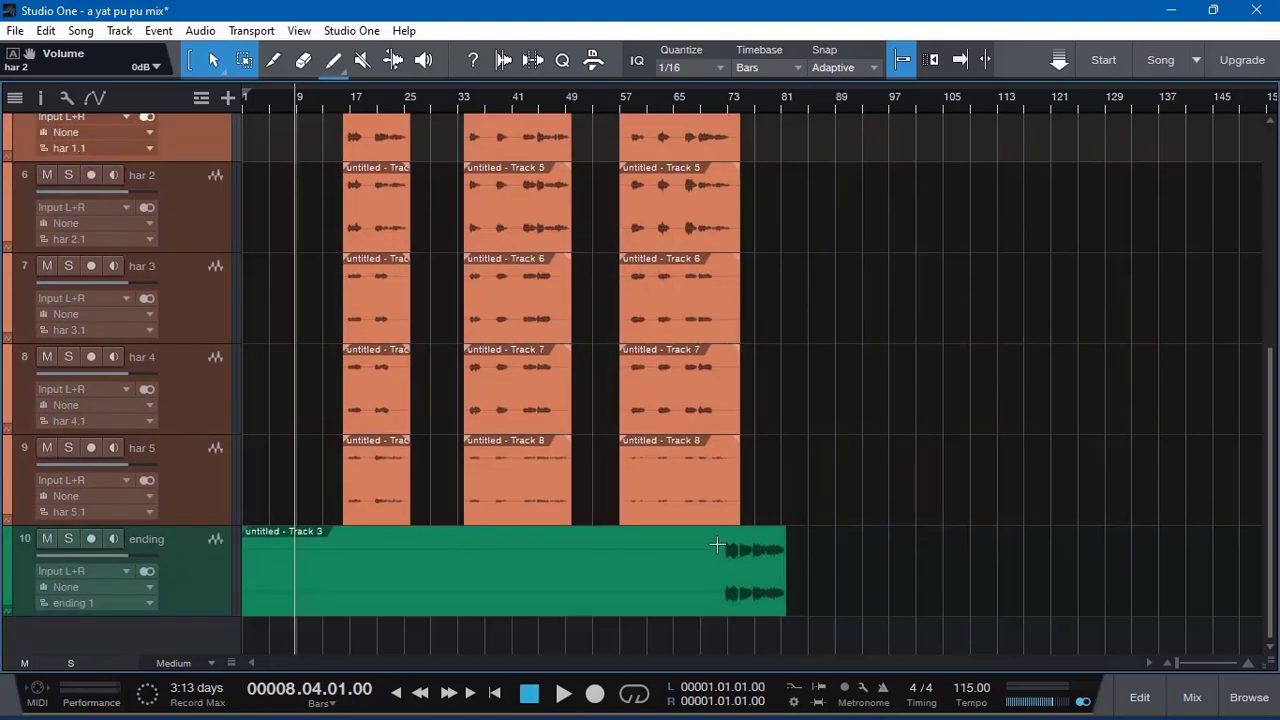
{"action": "left_click_drag", "start_coordinate": [717, 544], "coordinate": [84, 614]}
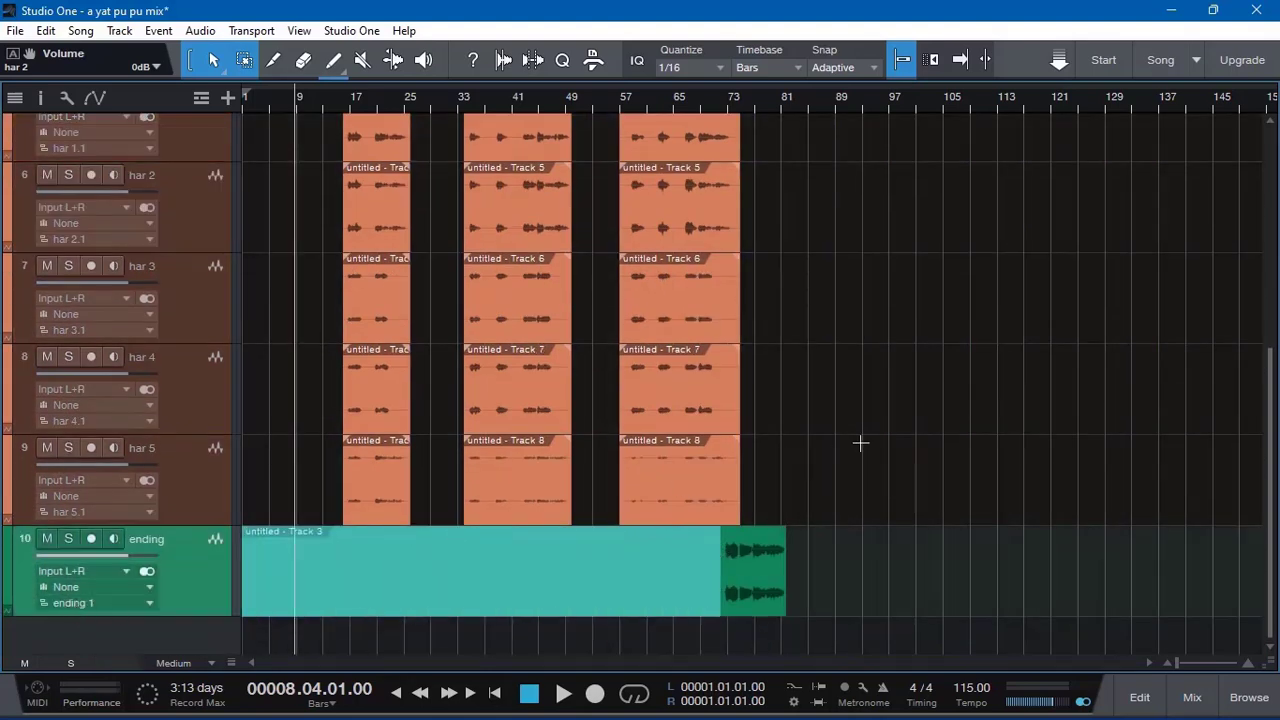
{"action": "scroll", "coordinate": [780, 460], "scroll_direction": "up", "scroll_amount": 10}
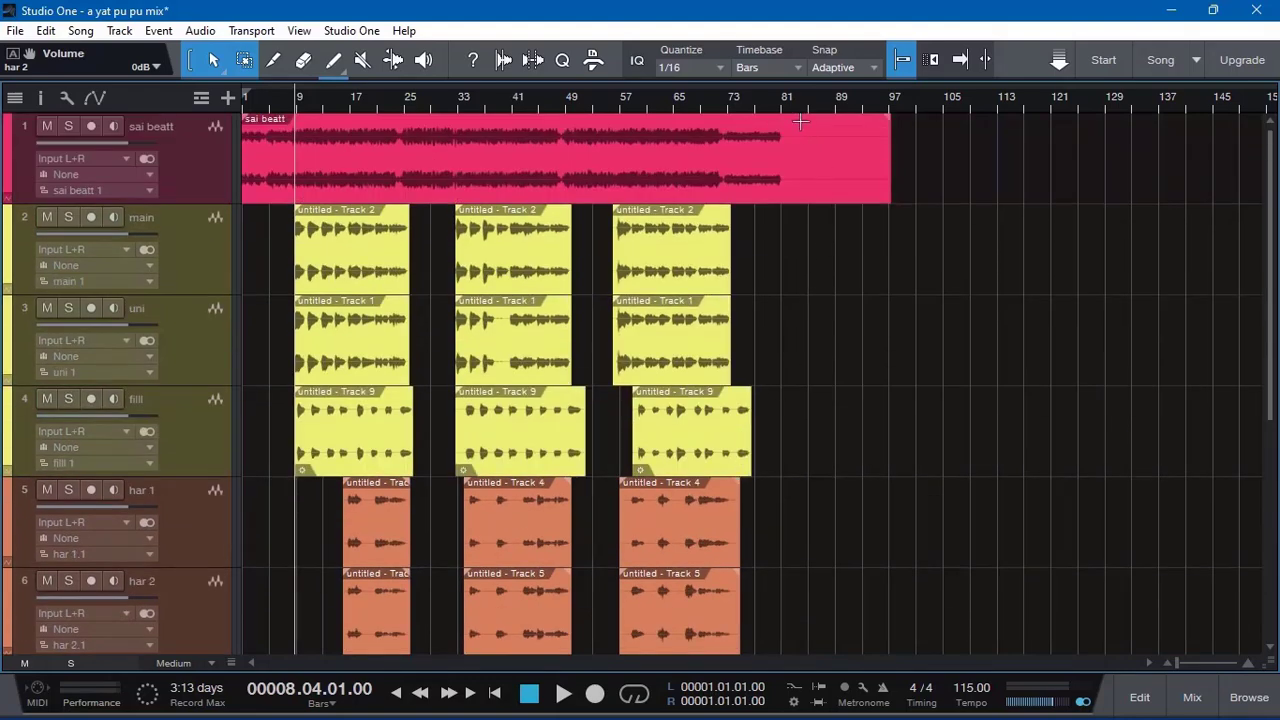
{"action": "left_click_drag", "start_coordinate": [893, 150], "coordinate": [812, 154]}
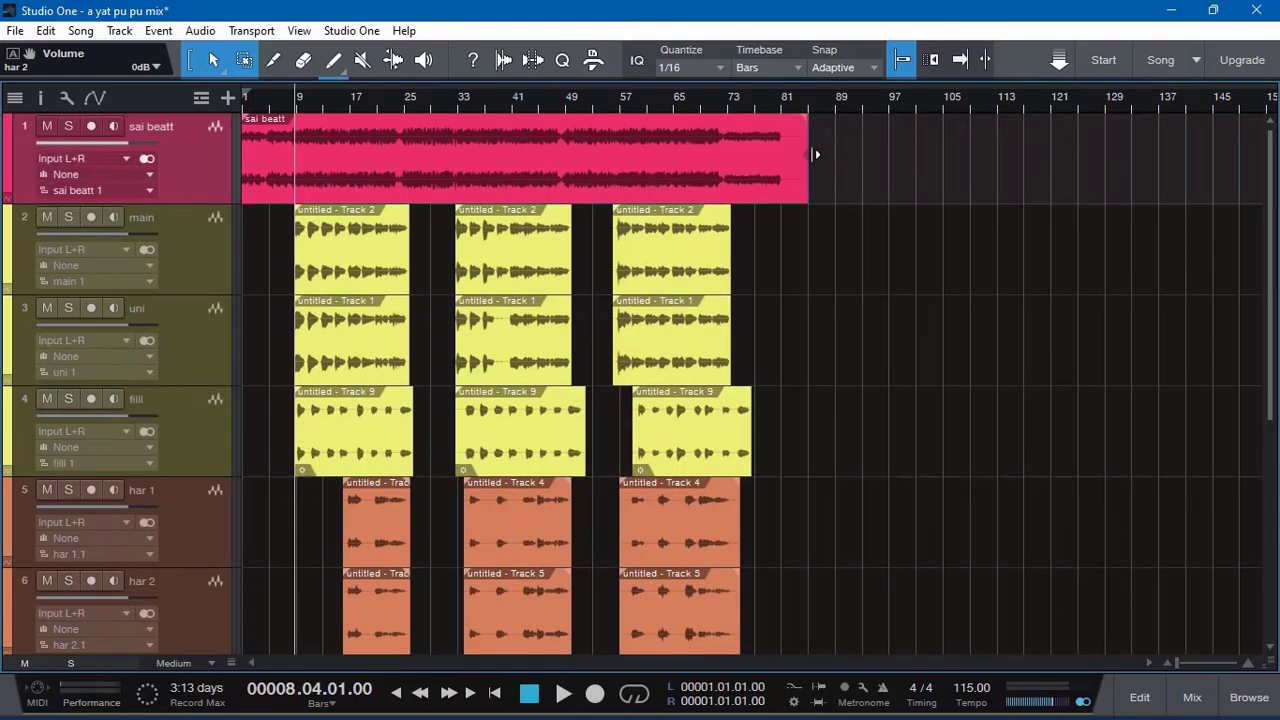
- Check the trimmed clips on all tracks, and examine the vocal clip starts around bar 9 close up
{"action": "scroll", "coordinate": [589, 423], "scroll_direction": "down", "scroll_amount": 6}
{"action": "scroll", "coordinate": [506, 443], "scroll_direction": "up", "scroll_amount": 5}
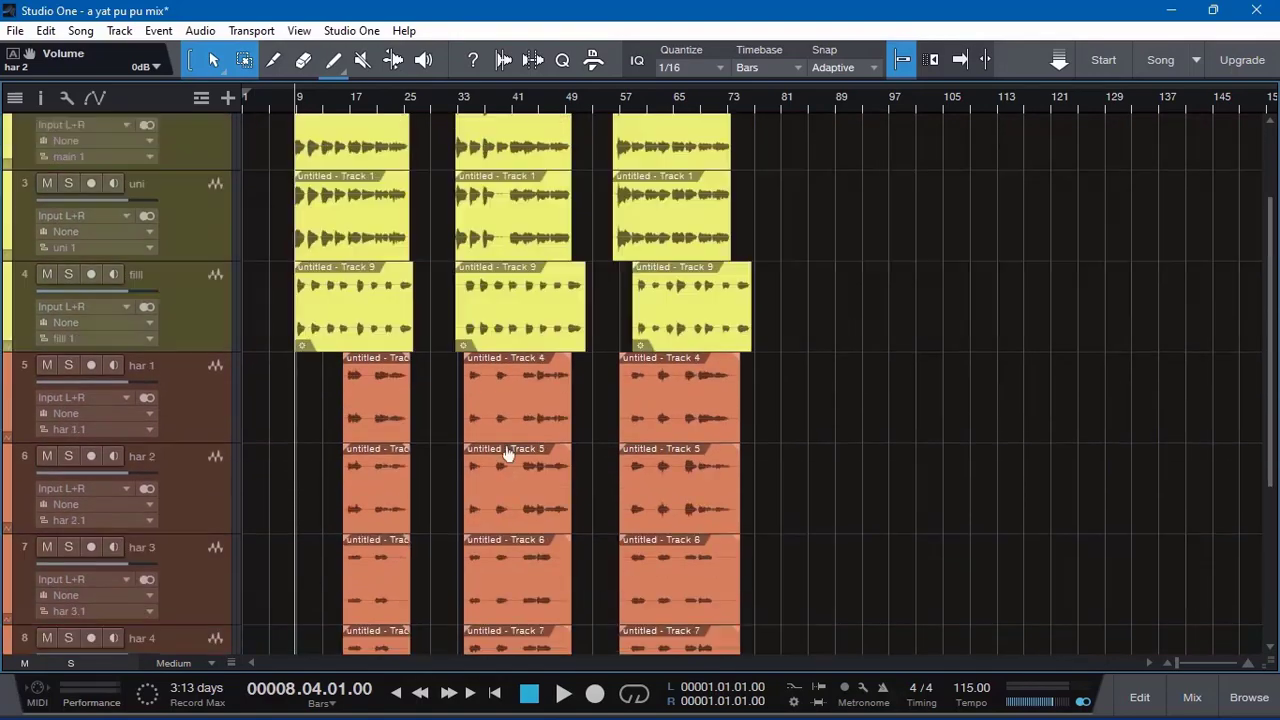
{"action": "scroll", "coordinate": [457, 323], "scroll_direction": "up", "scroll_amount": 2}
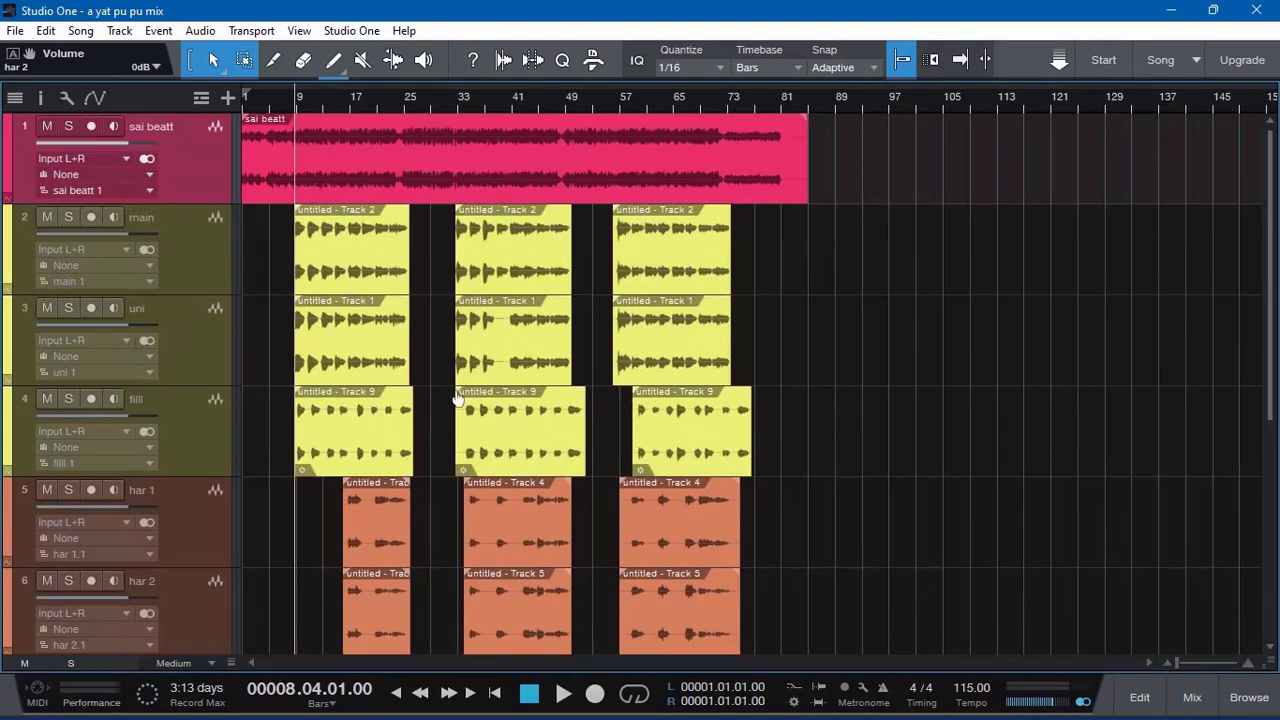
{"action": "key", "text": "e"}
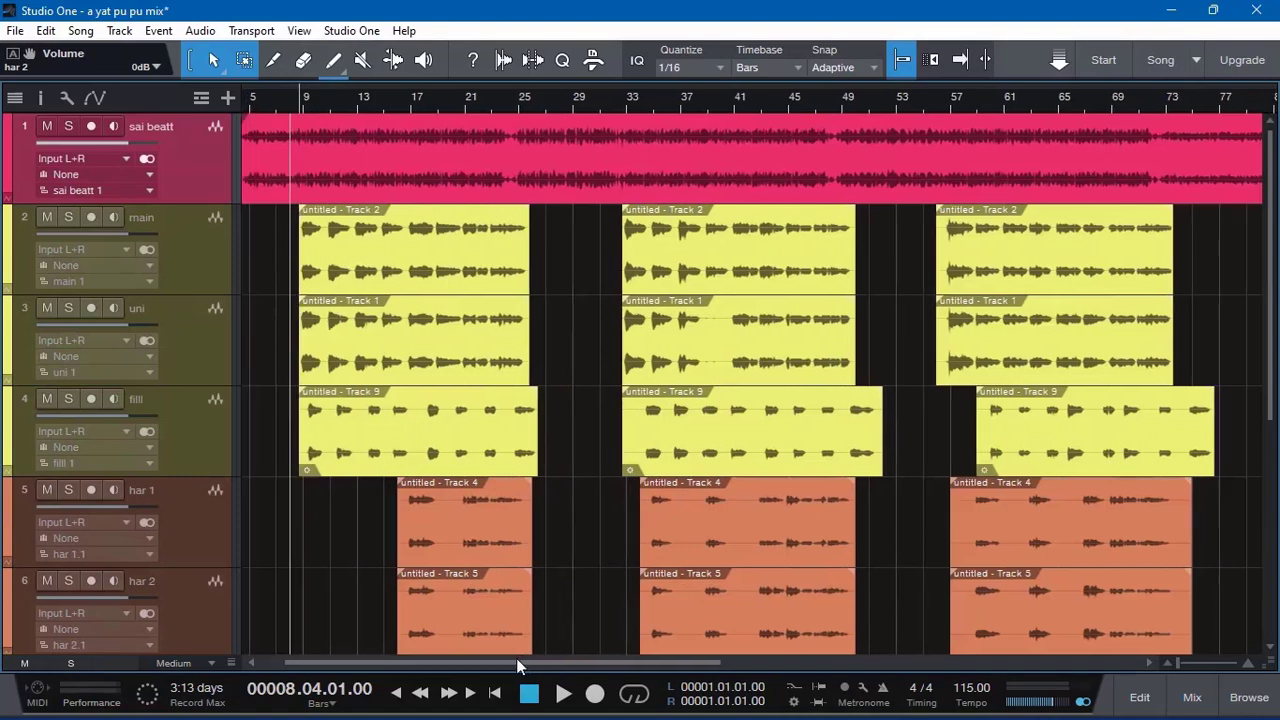
{"action": "key", "text": "e"}
{"action": "key", "text": "e"}
{"action": "key", "text": "e"}
{"action": "key", "text": "e"}
{"action": "key", "text": "e"}
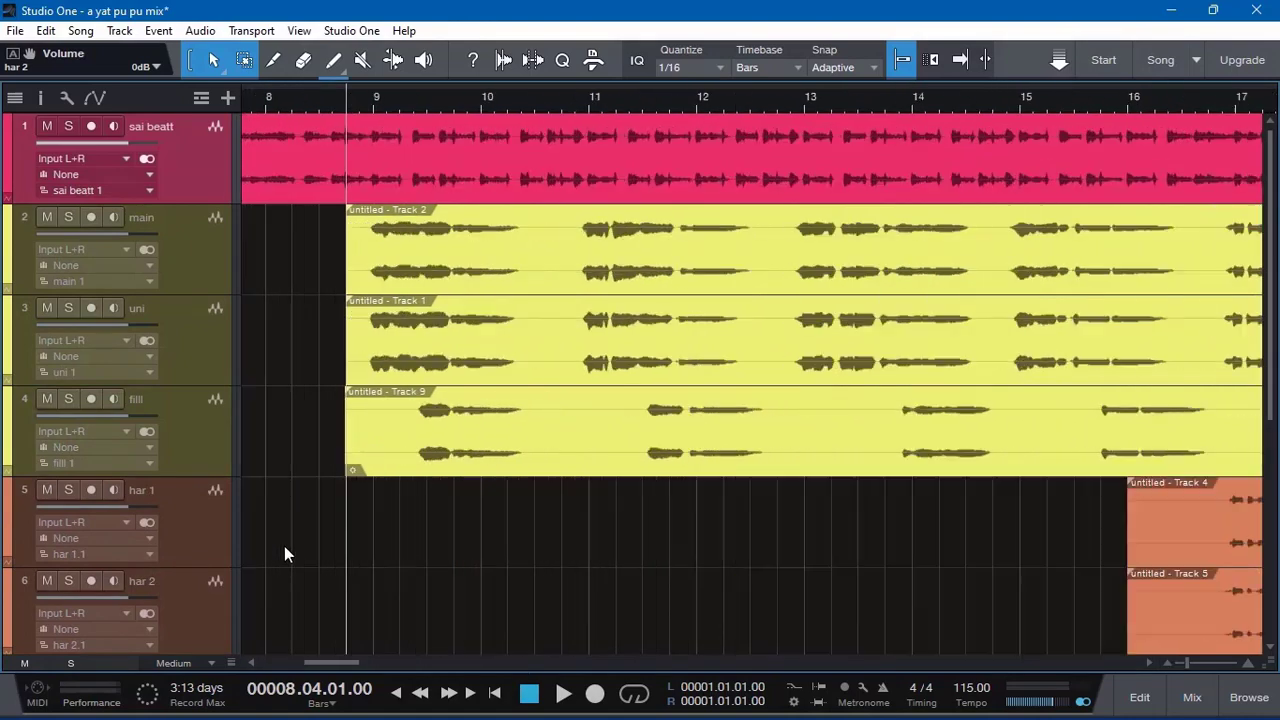
{"action": "key", "text": "w"}
{"action": "key", "text": "w"}
{"action": "key", "text": "w"}
{"action": "key", "text": "w"}
{"action": "key", "text": "w"}
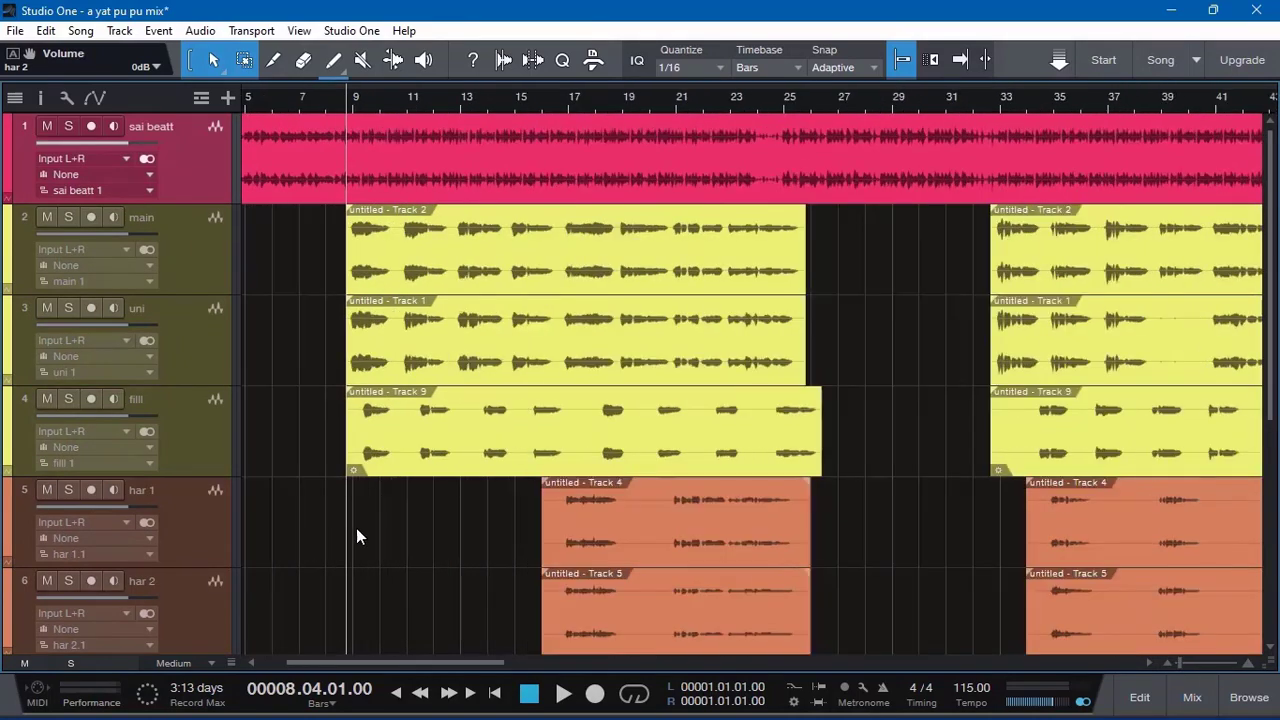
{"action": "scroll", "coordinate": [356, 528], "scroll_direction": "down", "scroll_amount": 3}
{"action": "key", "text": "w"}
{"action": "scroll", "coordinate": [563, 491], "scroll_direction": "down", "scroll_amount": 2}
{"action": "scroll", "coordinate": [523, 512], "scroll_direction": "up", "scroll_amount": 5}
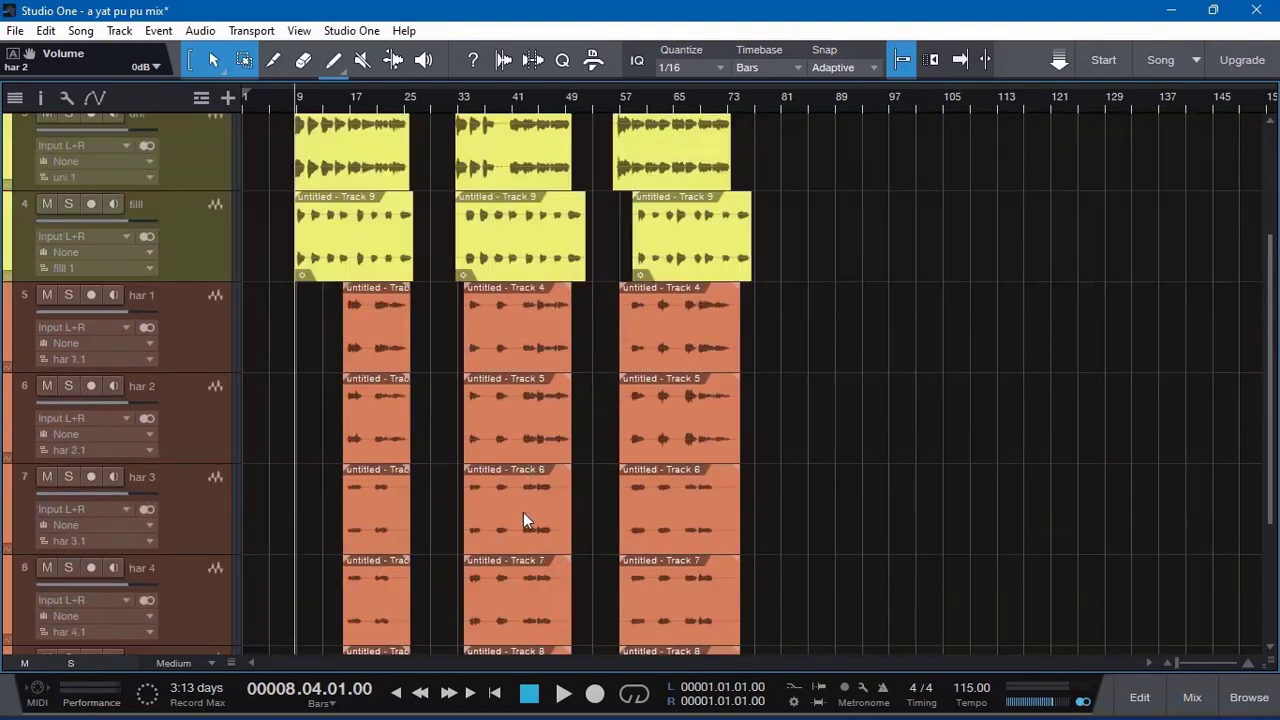
{"action": "left_click_drag", "start_coordinate": [436, 187], "coordinate": [448, 318]}
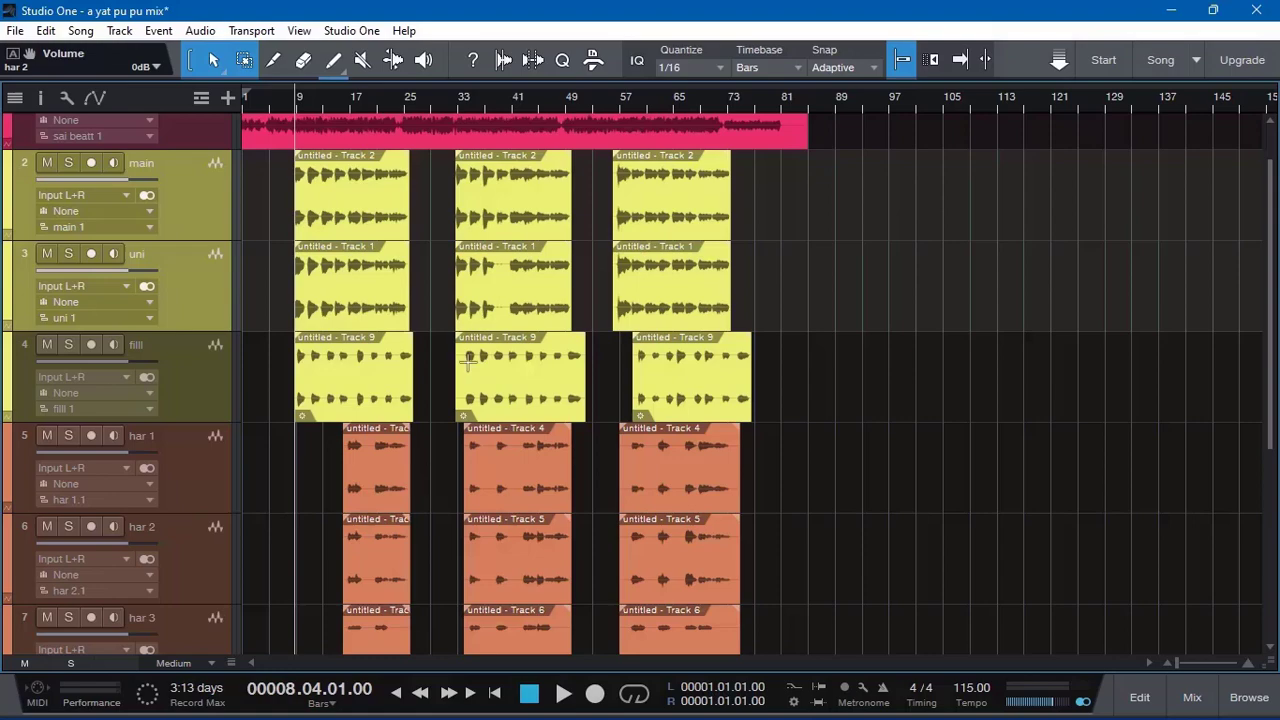
{"action": "scroll", "coordinate": [431, 400], "scroll_direction": "down", "scroll_amount": 5}
{"action": "scroll", "coordinate": [467, 419], "scroll_direction": "up", "scroll_amount": 6}
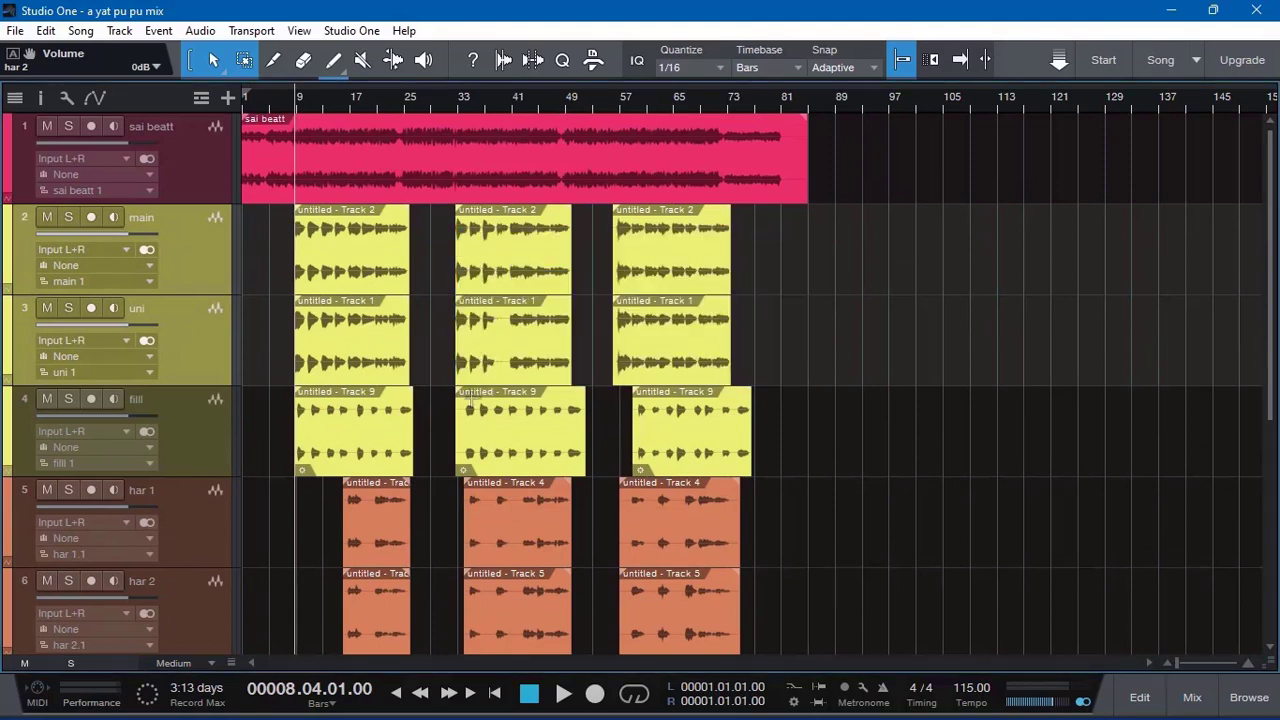
{"action": "key", "text": "e"}
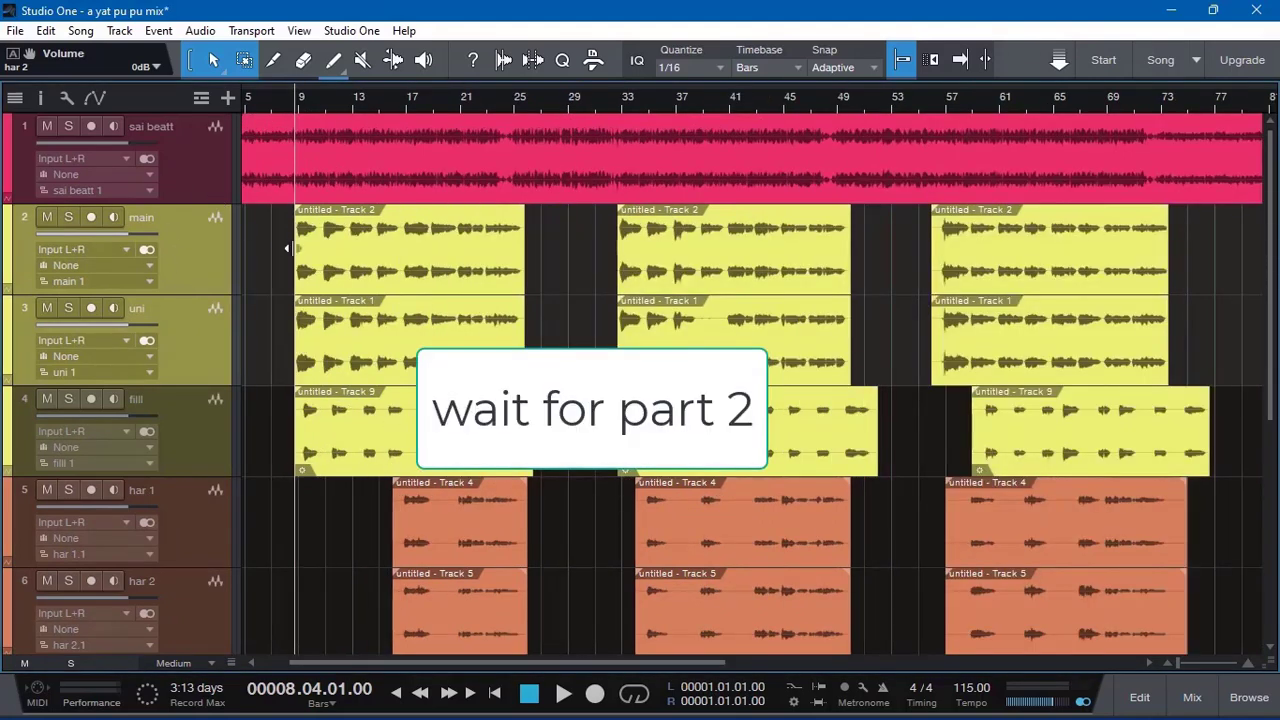
{"action": "key", "text": "e"}
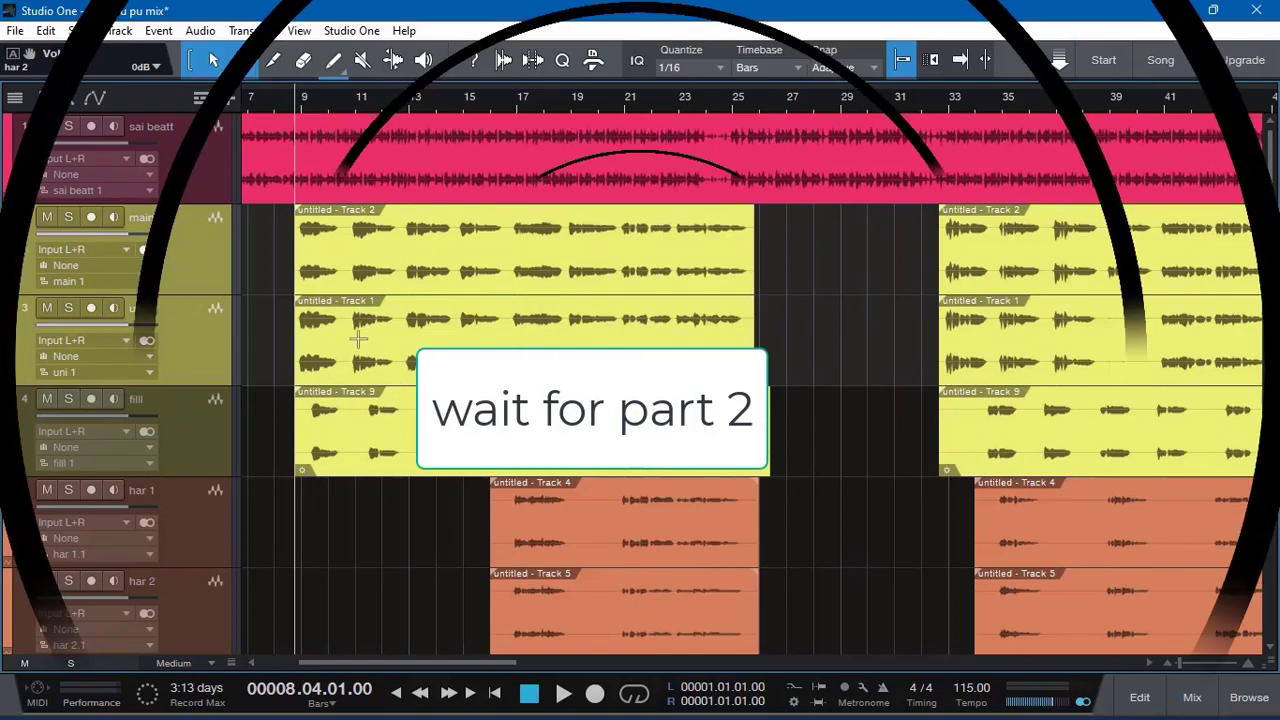